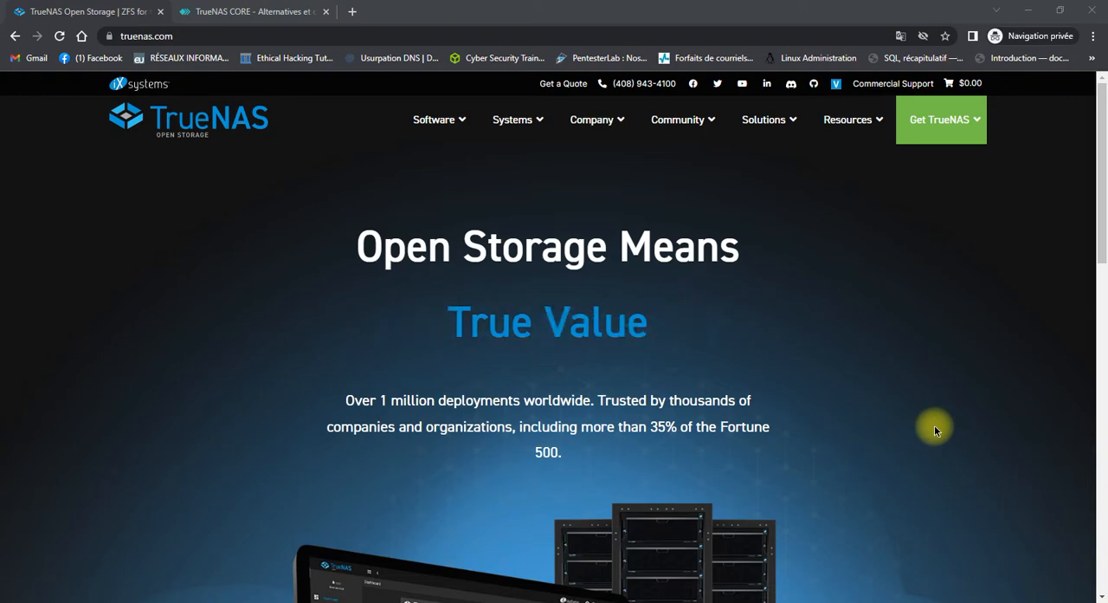
# Review the TrueNAS home page and compare the features of the CORE, ENTERPRISE and SCALE editions.
pyautogui.scroll(-5, 934, 430)
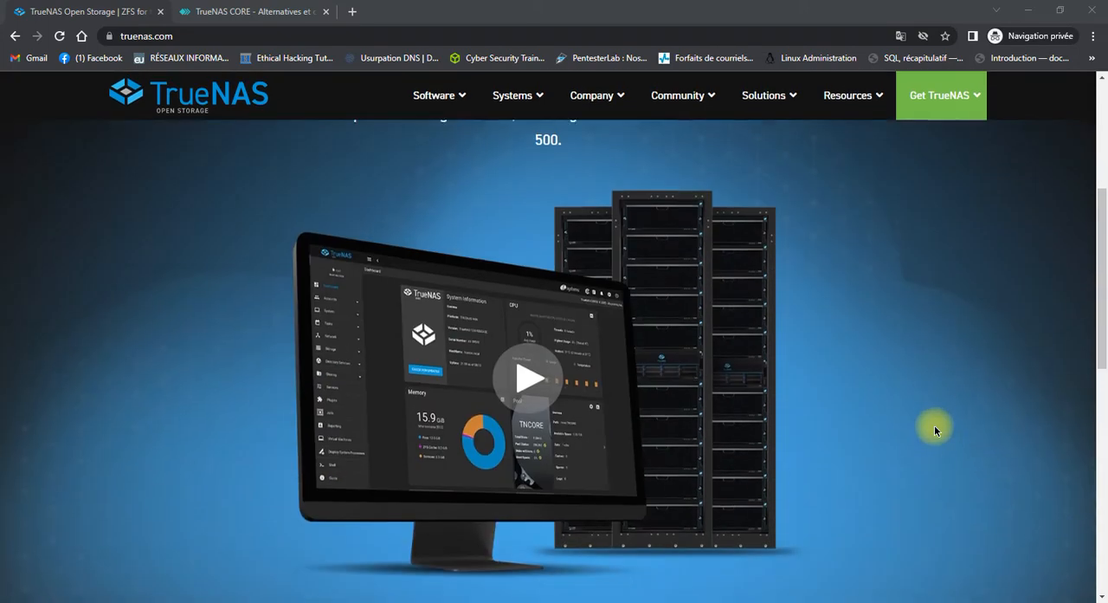
pyautogui.scroll(-3, 933, 431)
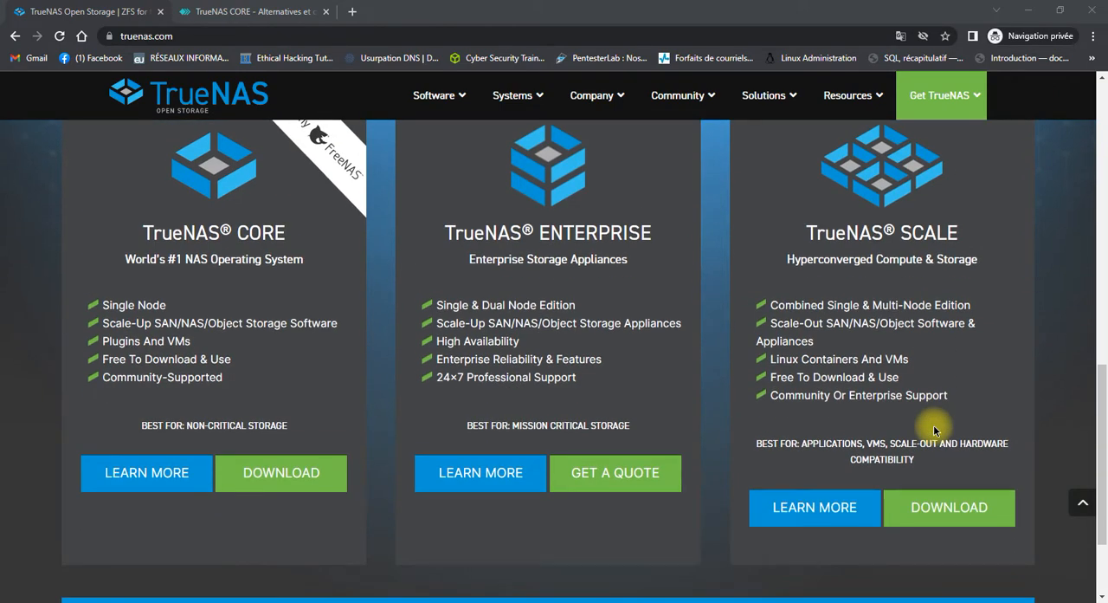
pyautogui.scroll(1, 207, 243)
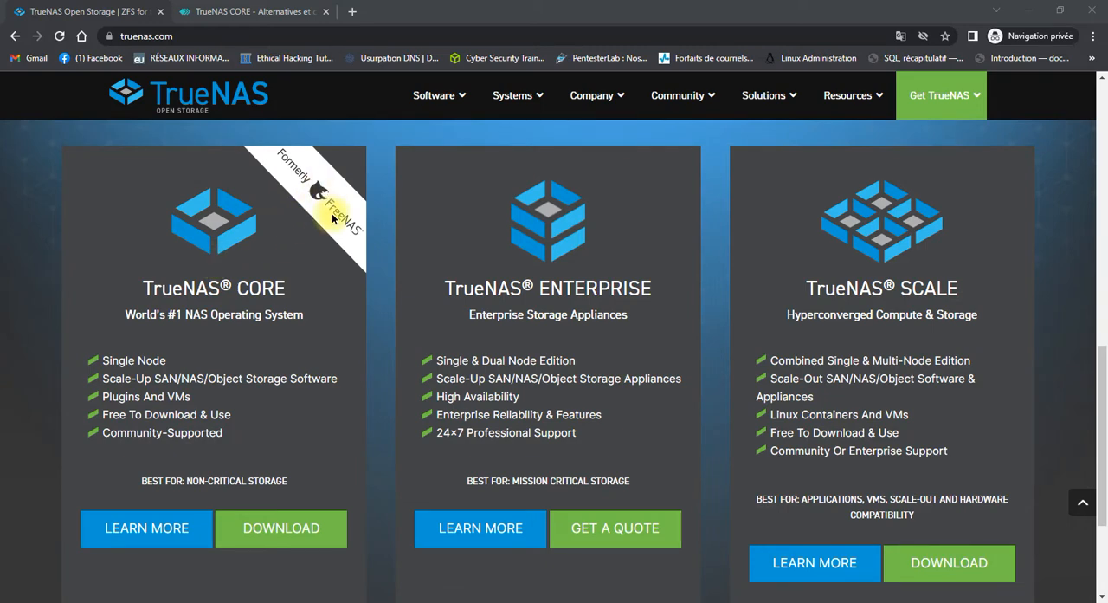
pyautogui.scroll(1, 257, 293)
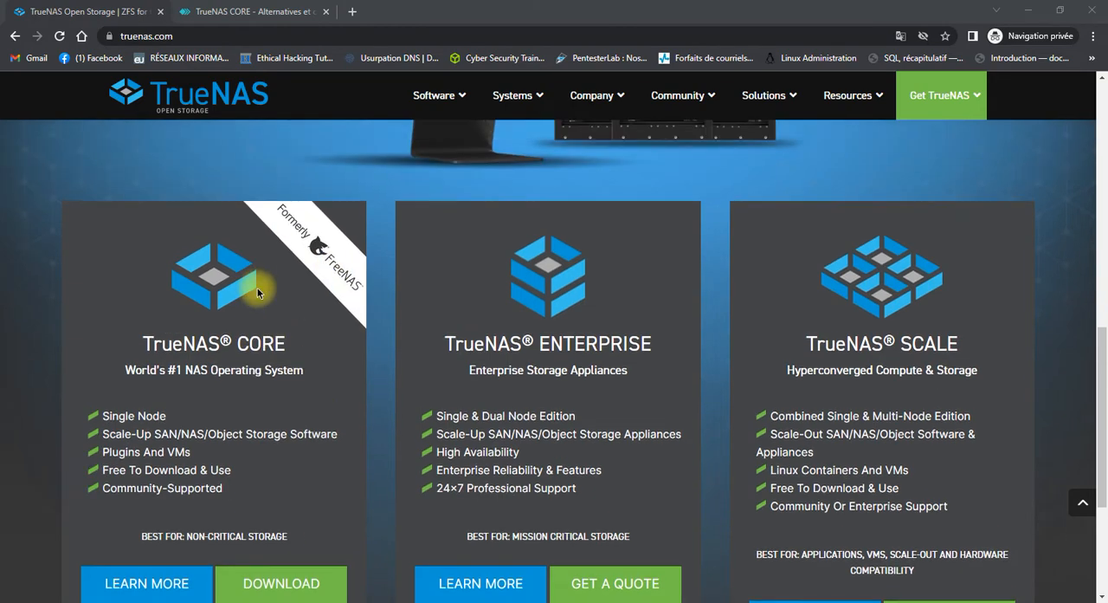
pyautogui.scroll(-1, 257, 293)
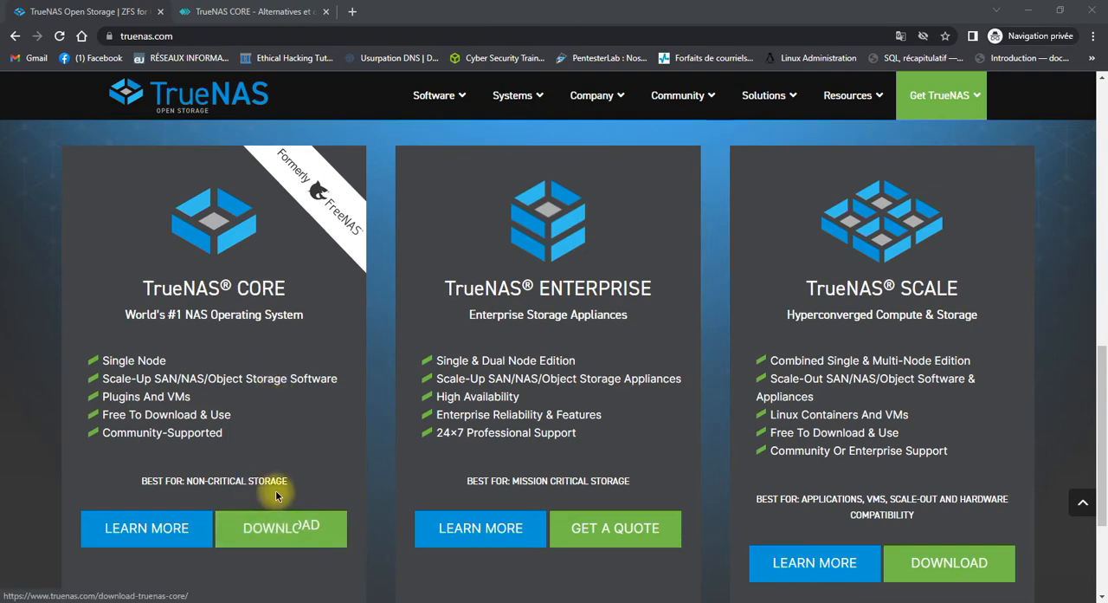
pyautogui.scroll(-1, 275, 489)
pyautogui.scroll(1, 602, 327)
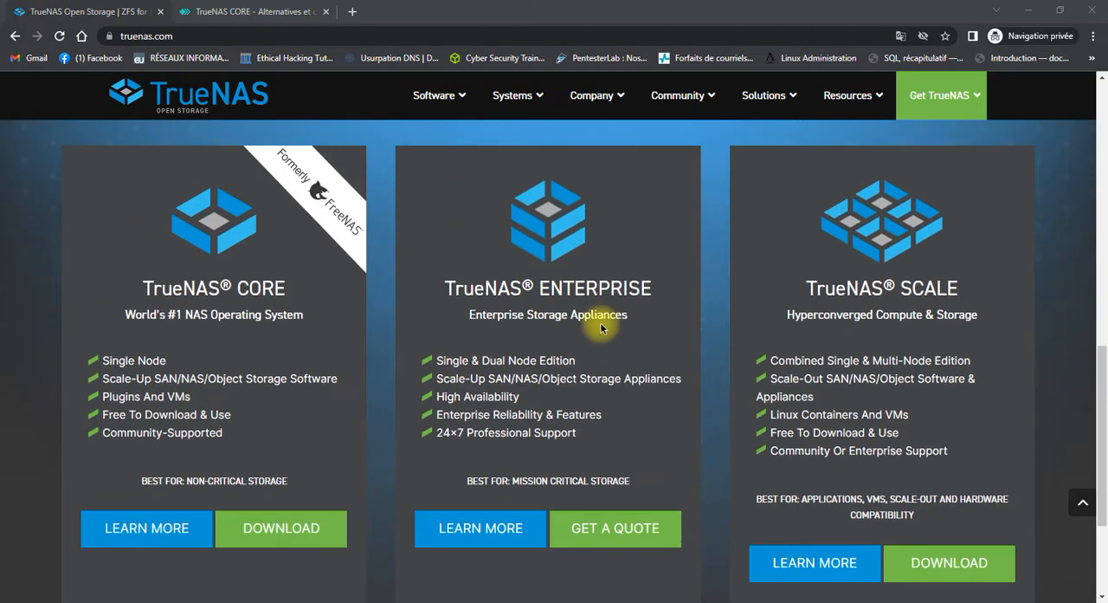
pyautogui.scroll(8, 588, 340)
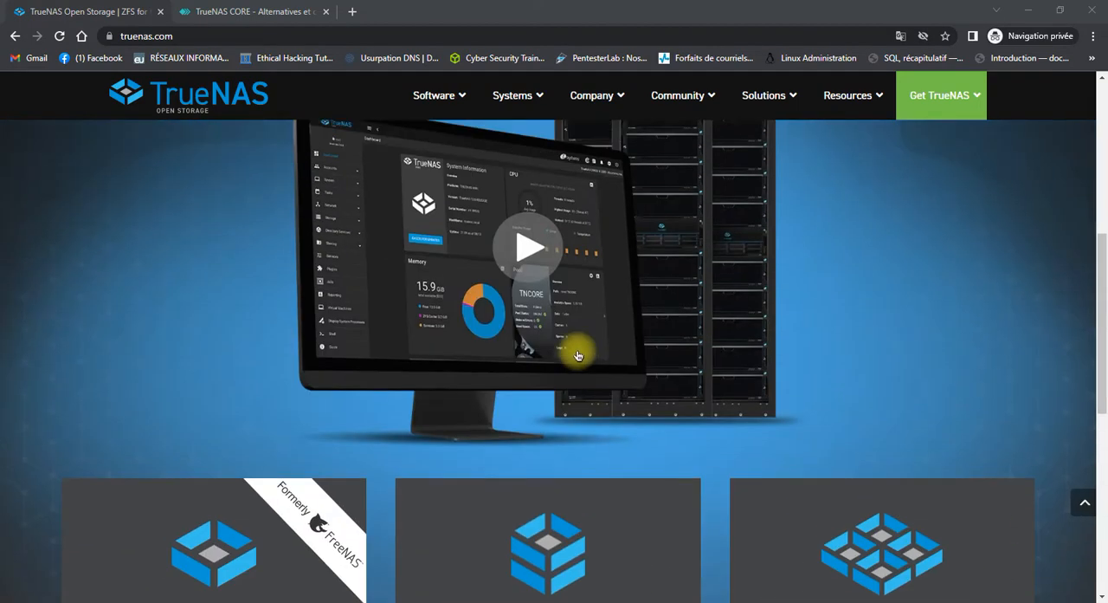
# Examine the GetApp page of TrueNAS CORE alternatives, reading through the first listed products.
pyautogui.click(257, 9)
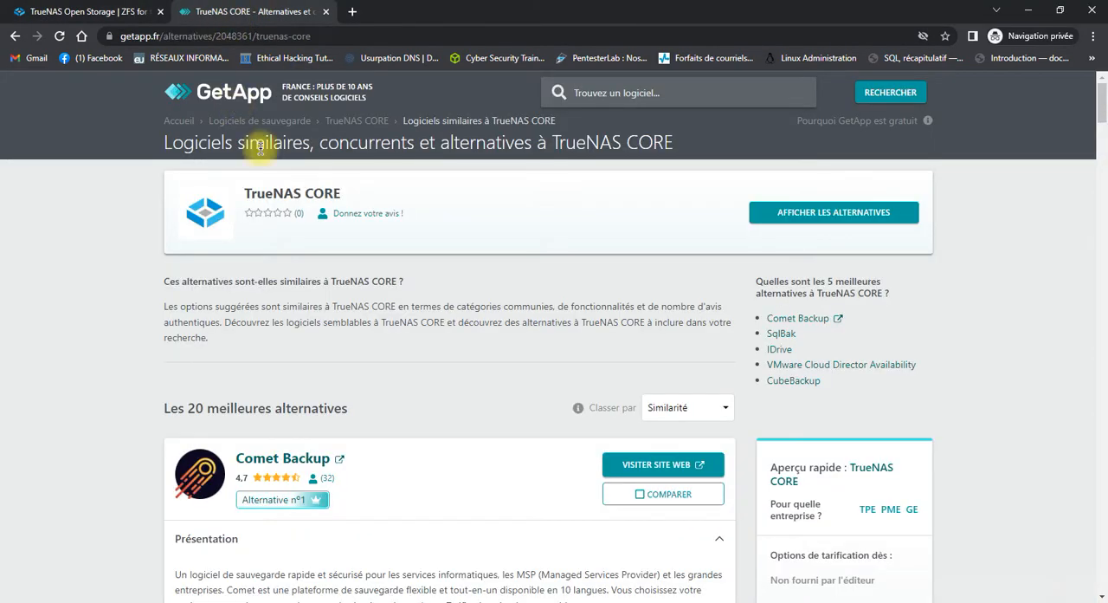
pyautogui.scroll(-1, 414, 286)
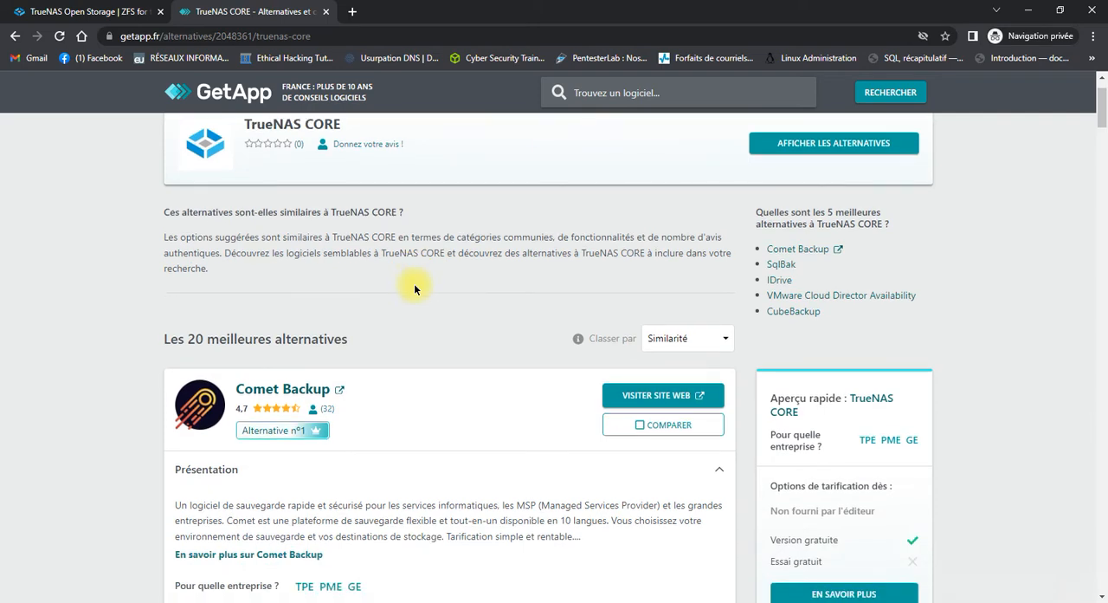
pyautogui.scroll(1, 408, 297)
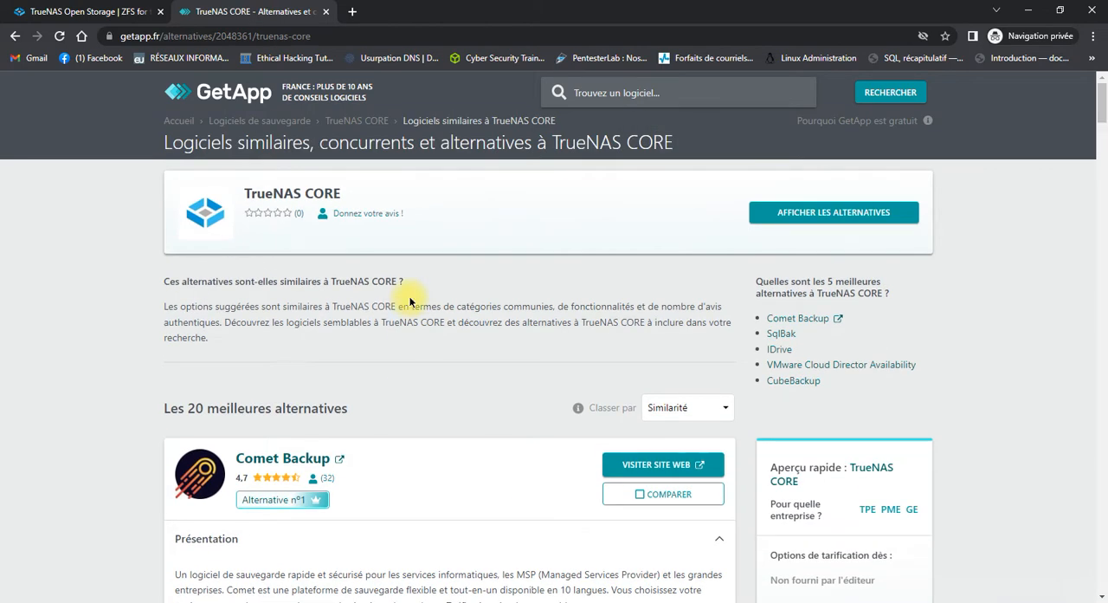
pyautogui.scroll(-3, 411, 301)
pyautogui.scroll(-1, 409, 299)
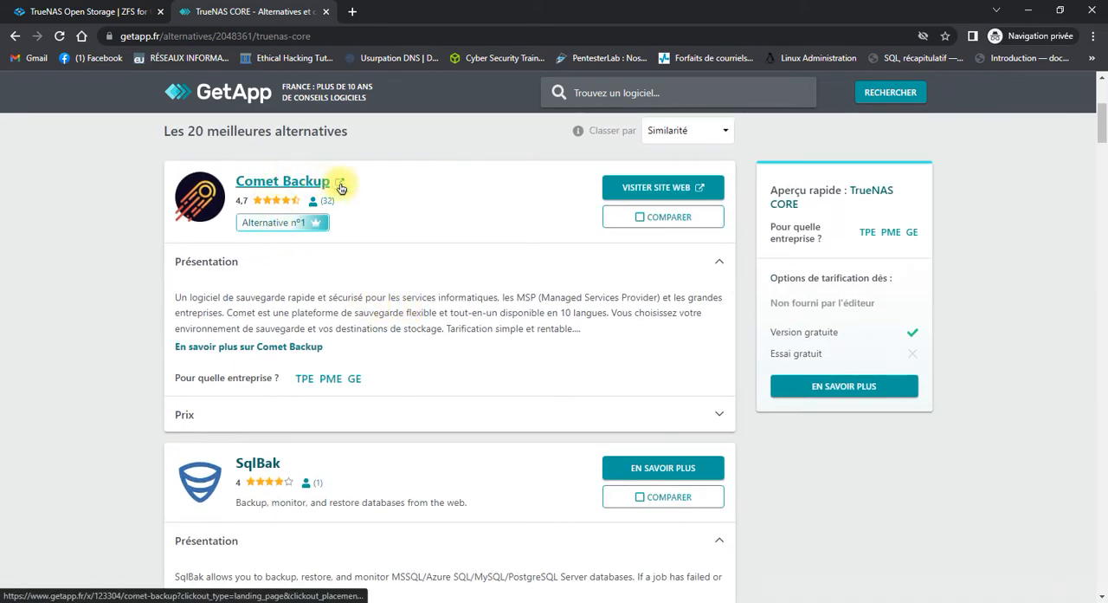
pyautogui.scroll(-3, 407, 286)
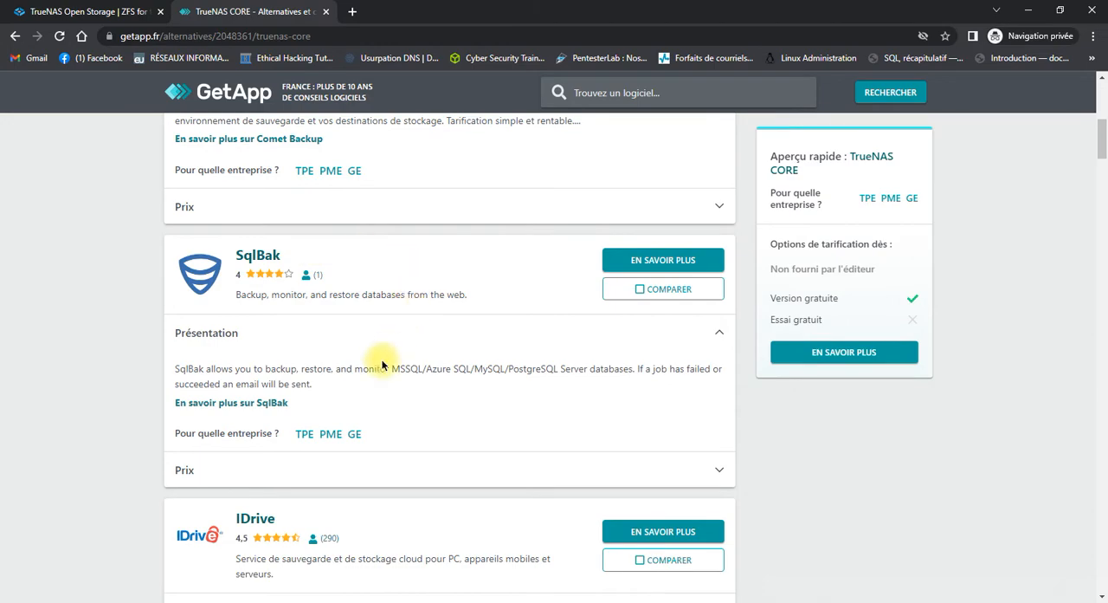
pyautogui.scroll(-3, 364, 370)
pyautogui.scroll(-3, 383, 390)
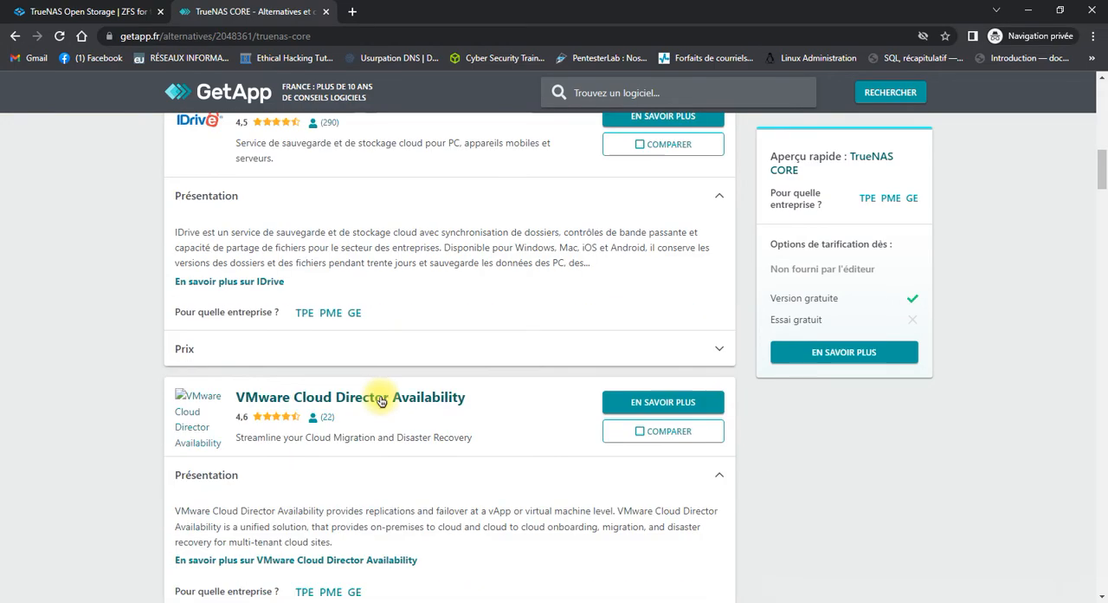
pyautogui.scroll(-3, 381, 398)
pyautogui.scroll(-2, 394, 355)
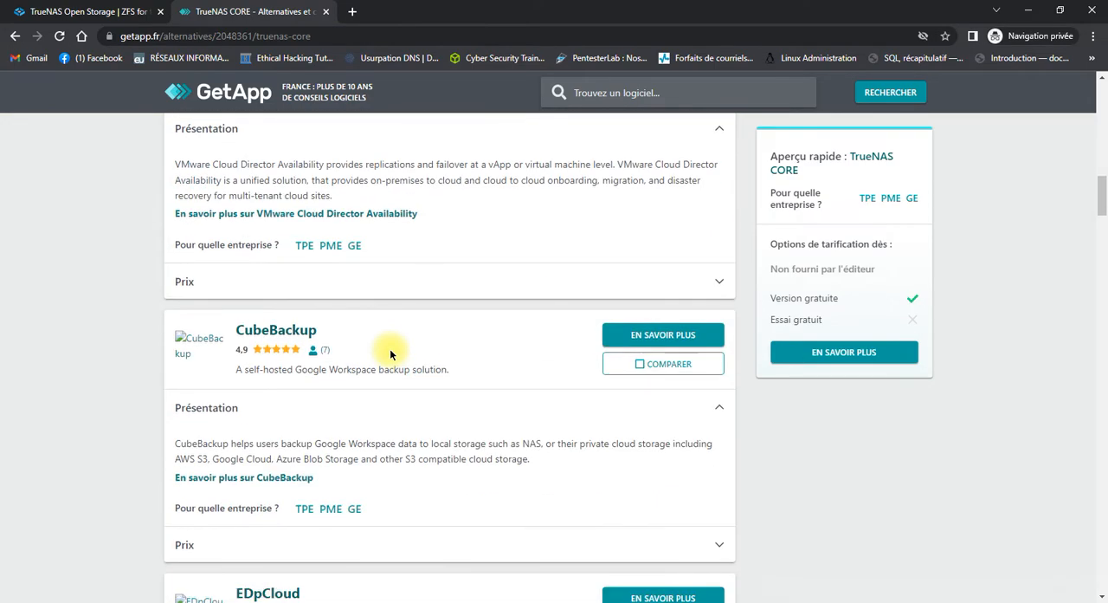
pyautogui.scroll(-3, 391, 354)
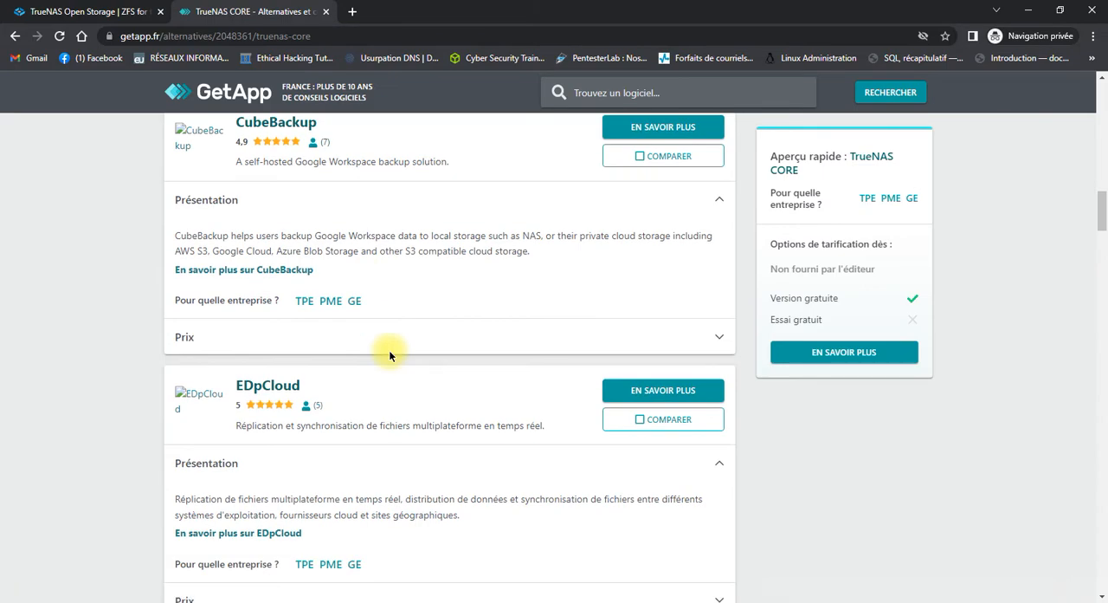
pyautogui.scroll(12, 389, 350)
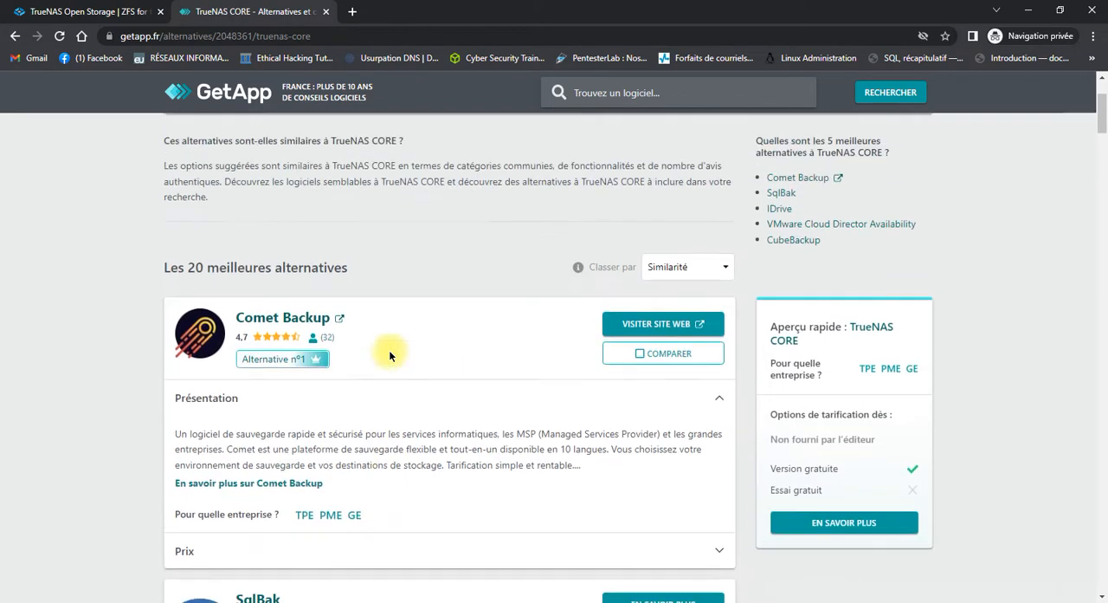
pyautogui.scroll(2, 389, 350)
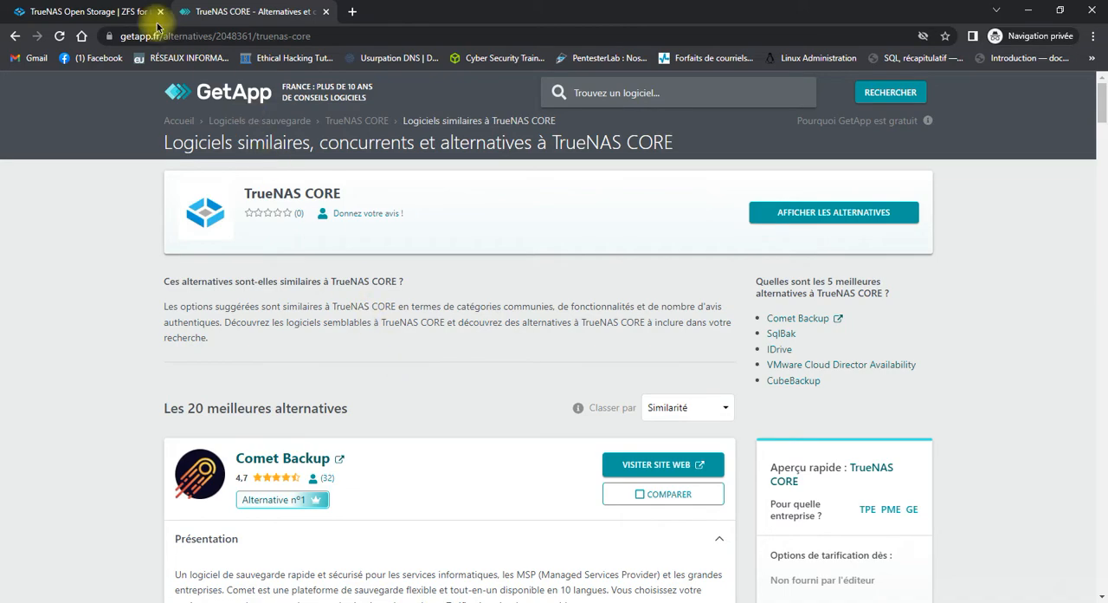
# Return to the TrueNAS site and locate the download option for TrueNAS CORE.
pyautogui.click(104, 10)
pyautogui.scroll(-3, 471, 263)
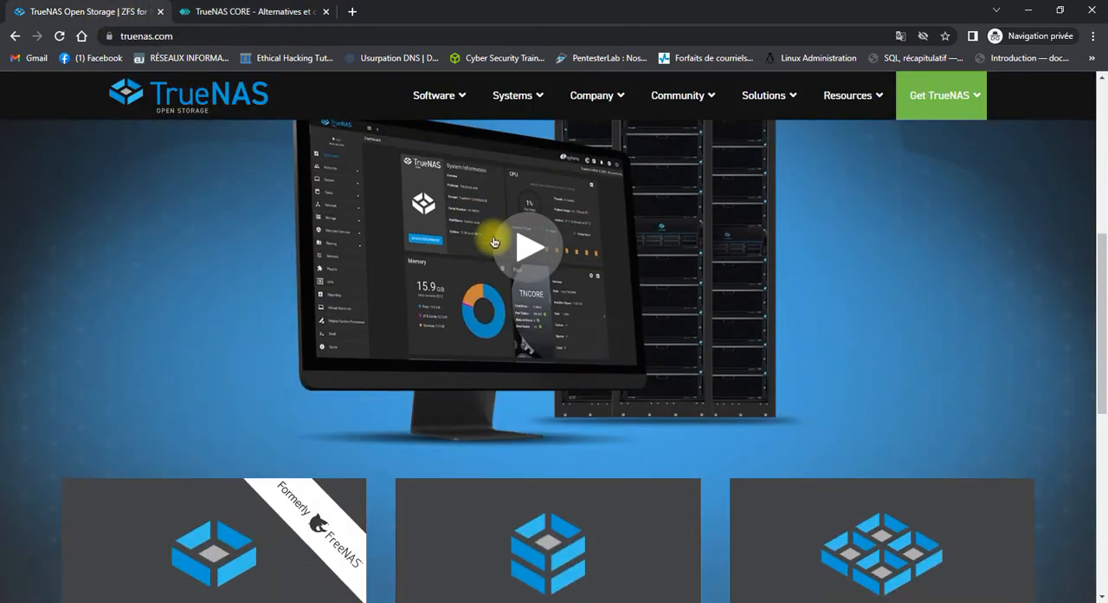
pyautogui.moveTo(973, 104)
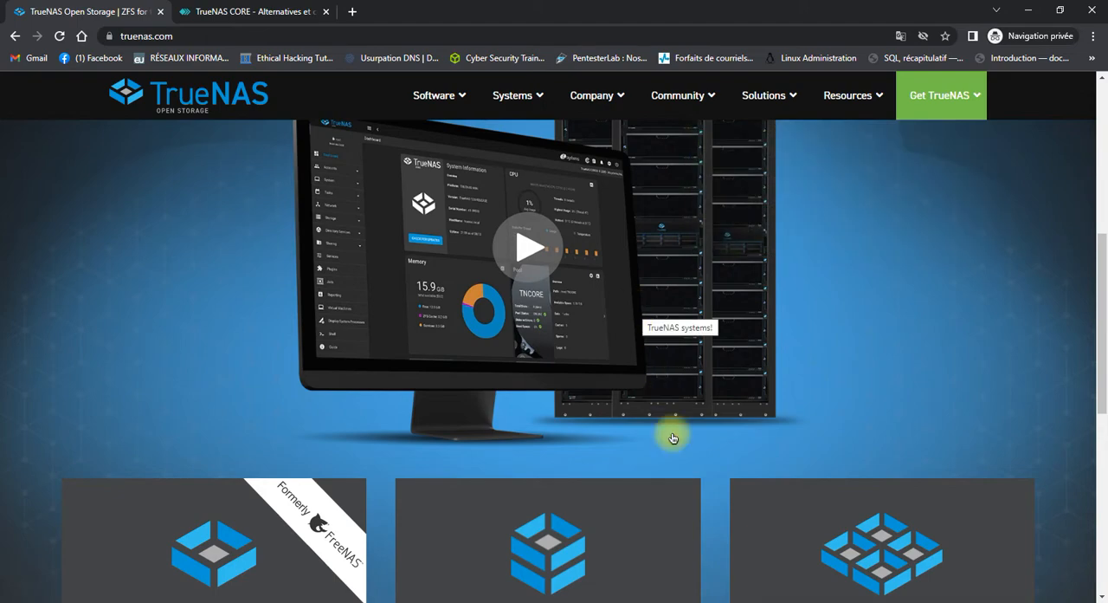
pyautogui.scroll(-2, 651, 433)
pyautogui.scroll(-2, 652, 429)
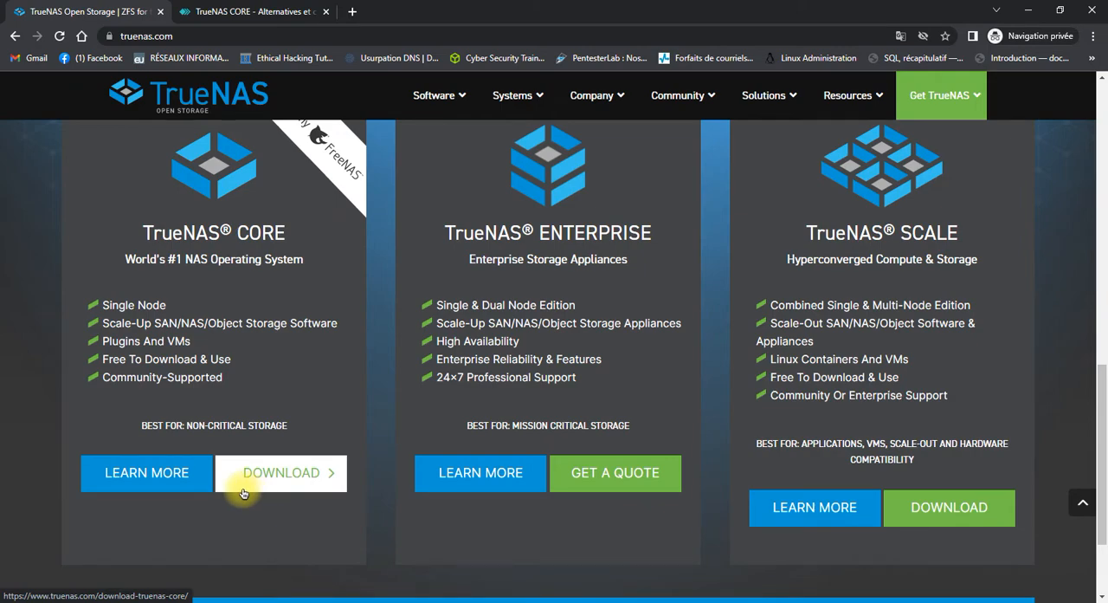
# Switch to Oracle VM VirtualBox and start a new virtual machine named stockage-reseau.
pyautogui.moveTo(267, 602)
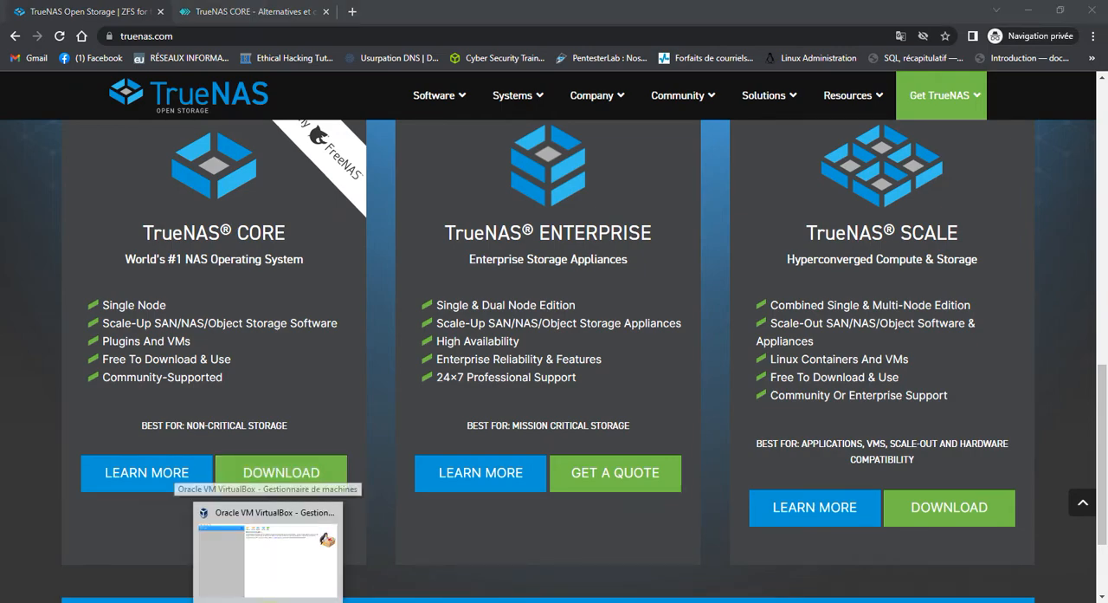
pyautogui.click(268, 555)
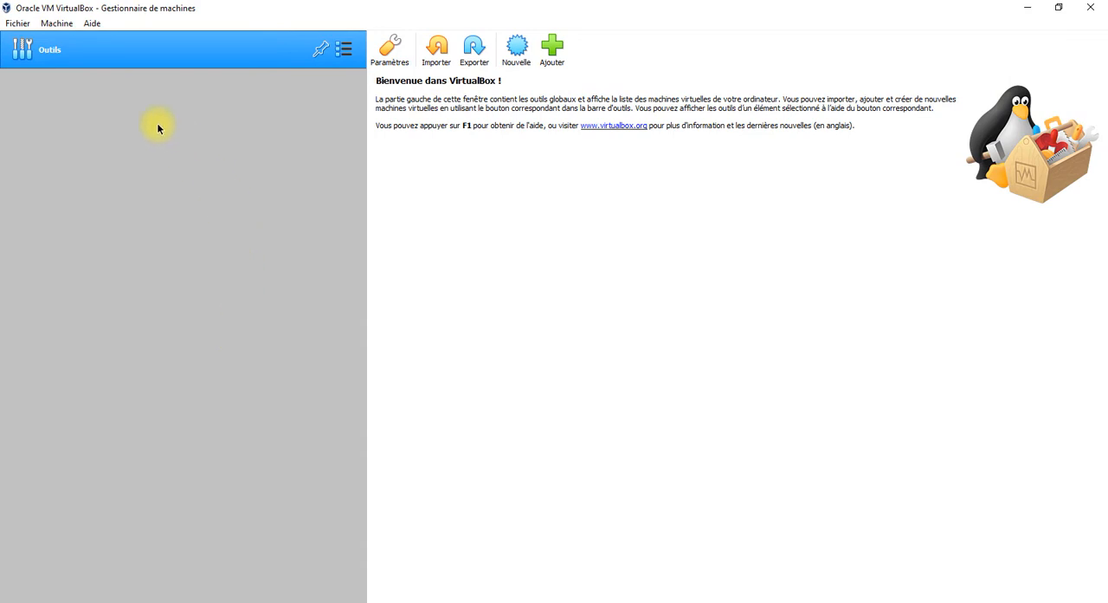
pyautogui.click(517, 57)
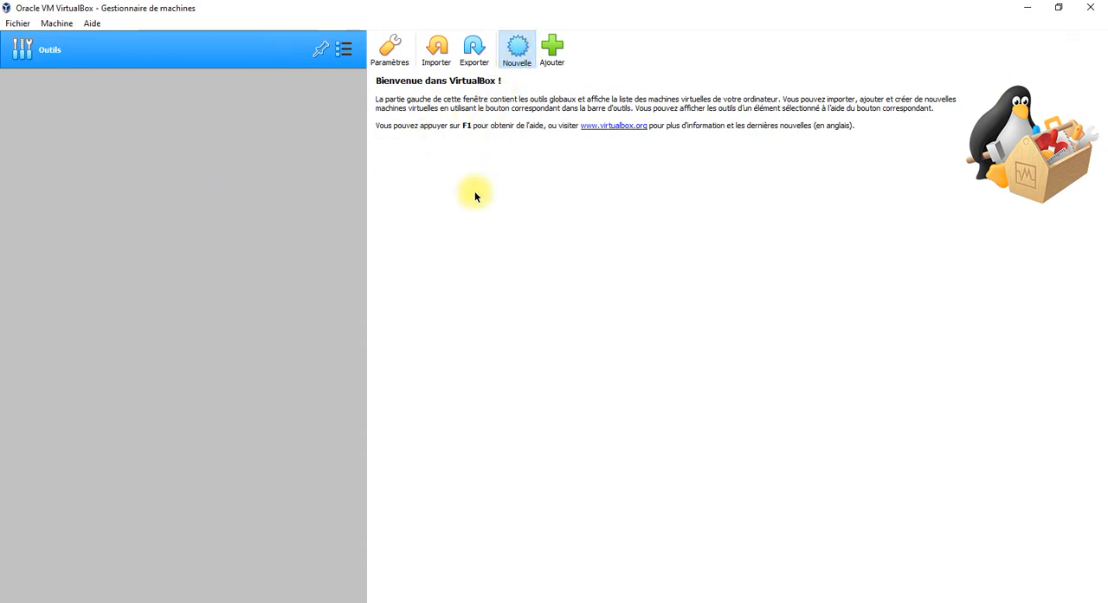
pyautogui.click(541, 306)
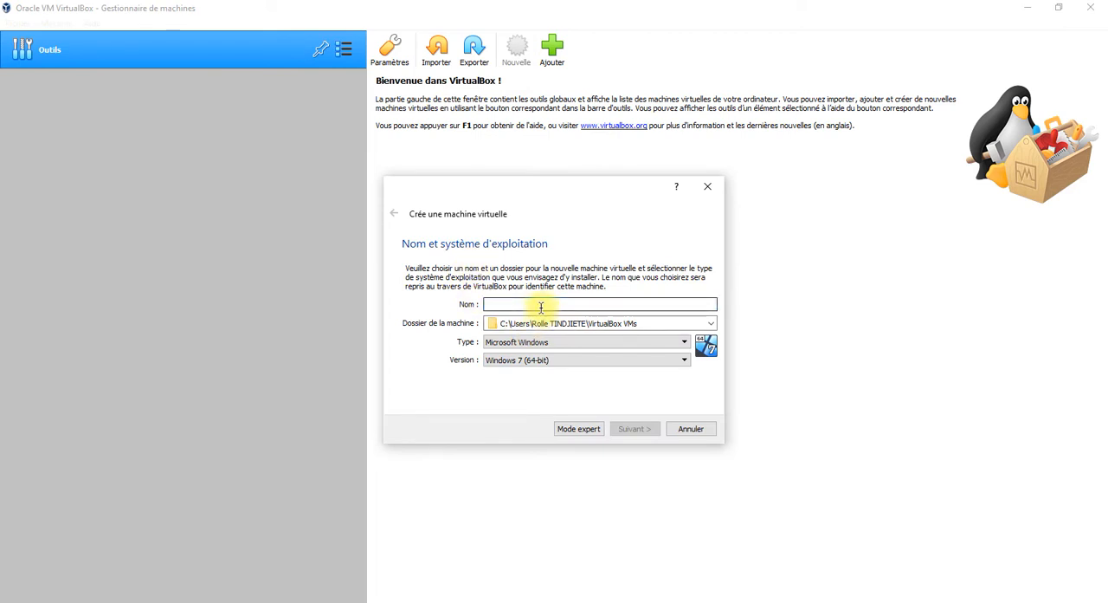
pyautogui.write('stoc')
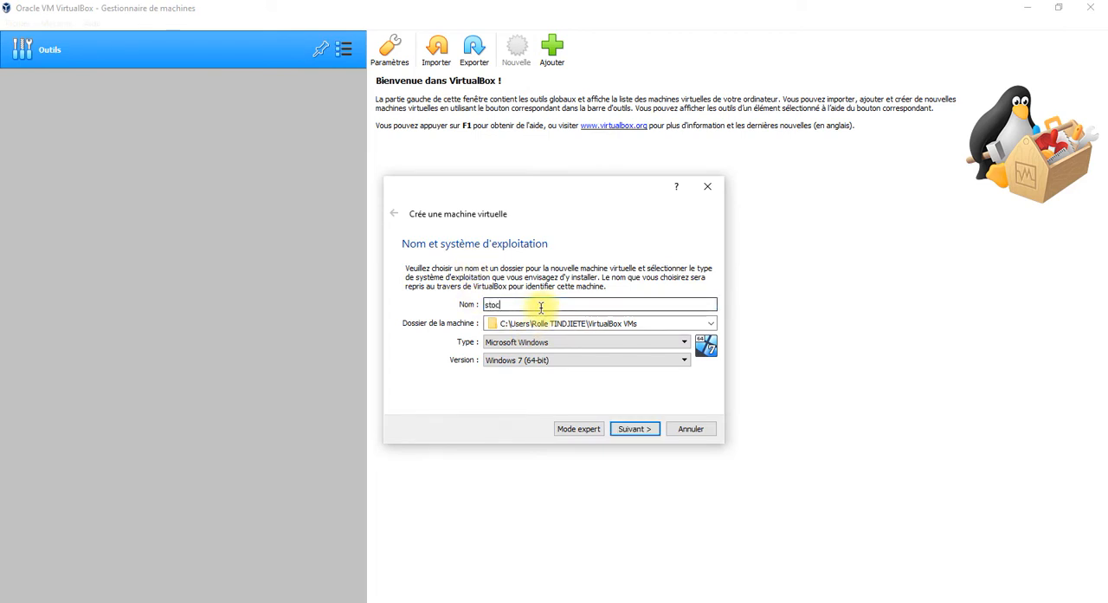
pyautogui.write('kage')
pyautogui.write('-ré')
pyautogui.write('seau')
pyautogui.press('BackSpace')
pyautogui.press('BackSpace')
pyautogui.press('BackSpace')
pyautogui.press('BackSpace')
pyautogui.write('eseau')
# Set the new machine's operating system type to BSD and its version to FreeBSD (64-bit).
pyautogui.click(562, 345)
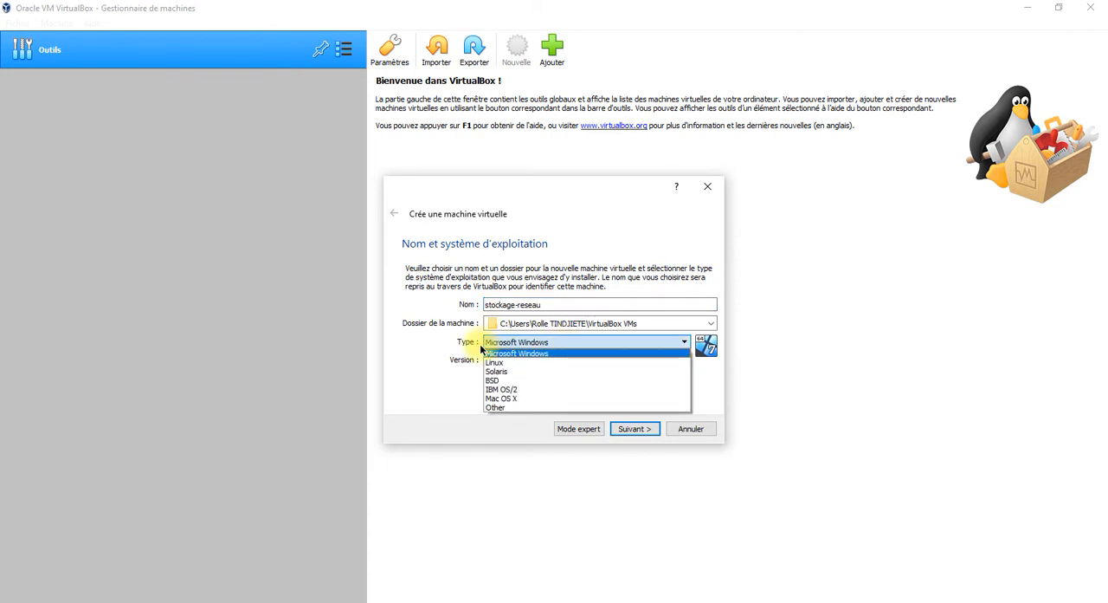
pyautogui.click(518, 381)
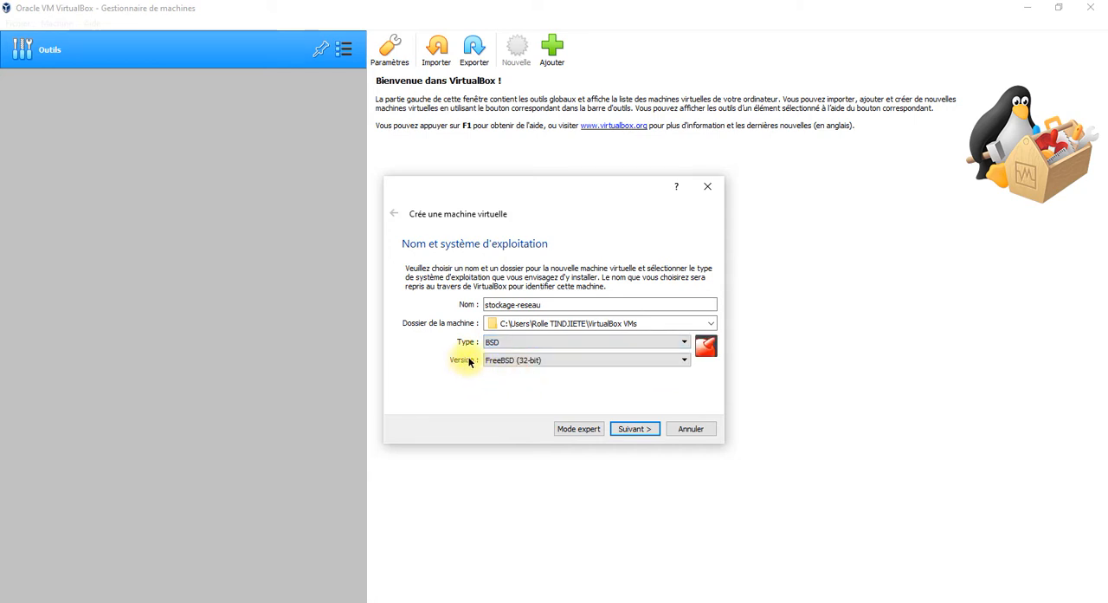
pyautogui.click(543, 361)
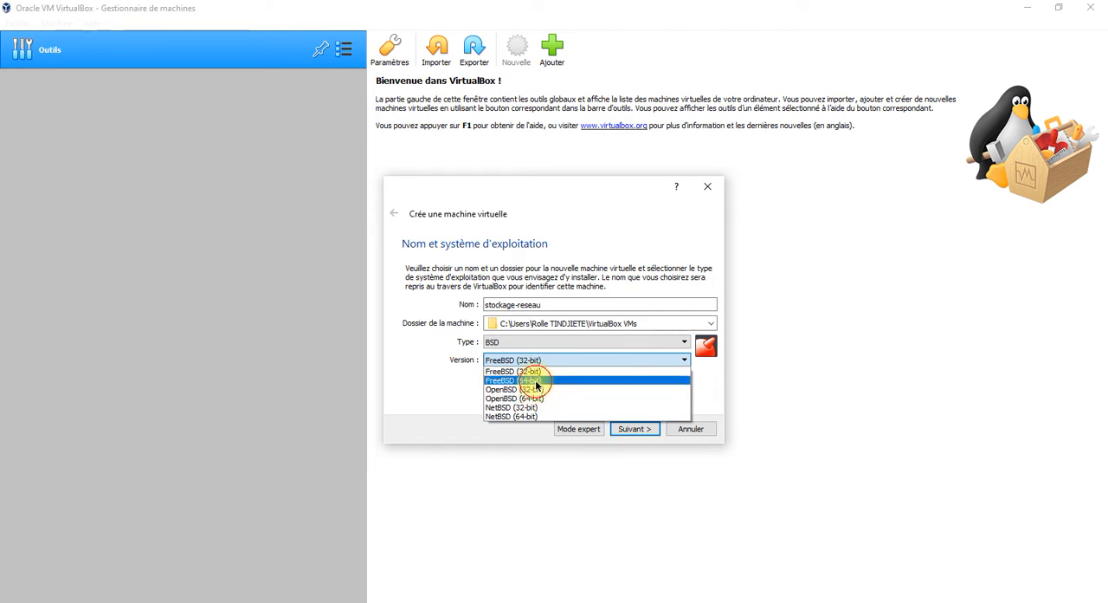
pyautogui.click(536, 382)
pyautogui.click(618, 430)
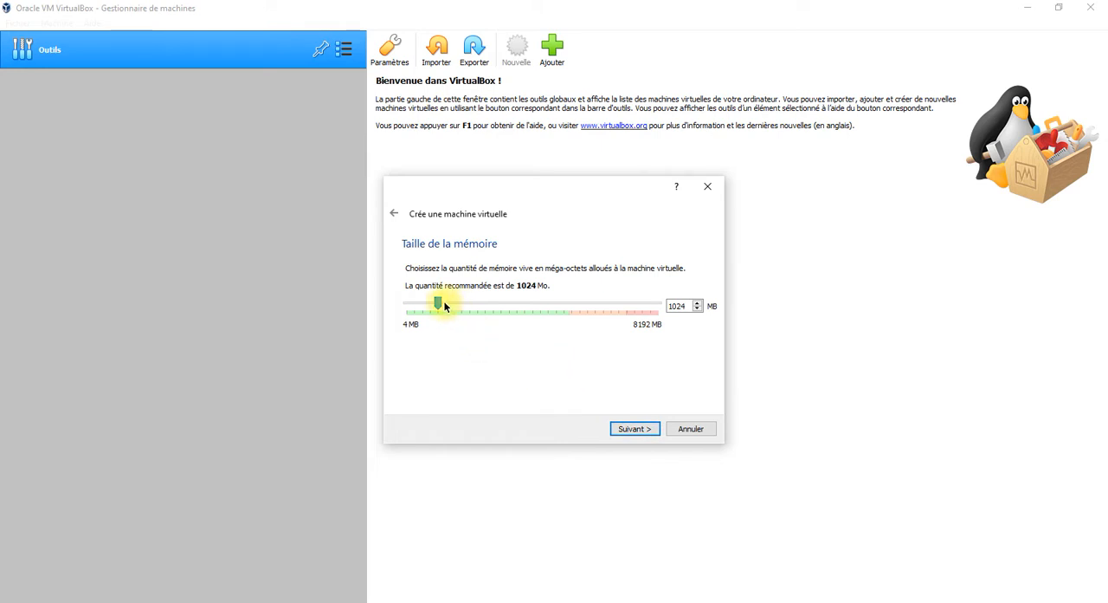
# Allocate 2048 MB of memory to the new machine and proceed to creating its virtual hard disk.
pyautogui.moveTo(439, 303); pyautogui.dragTo(472, 303)
pyautogui.click(623, 431)
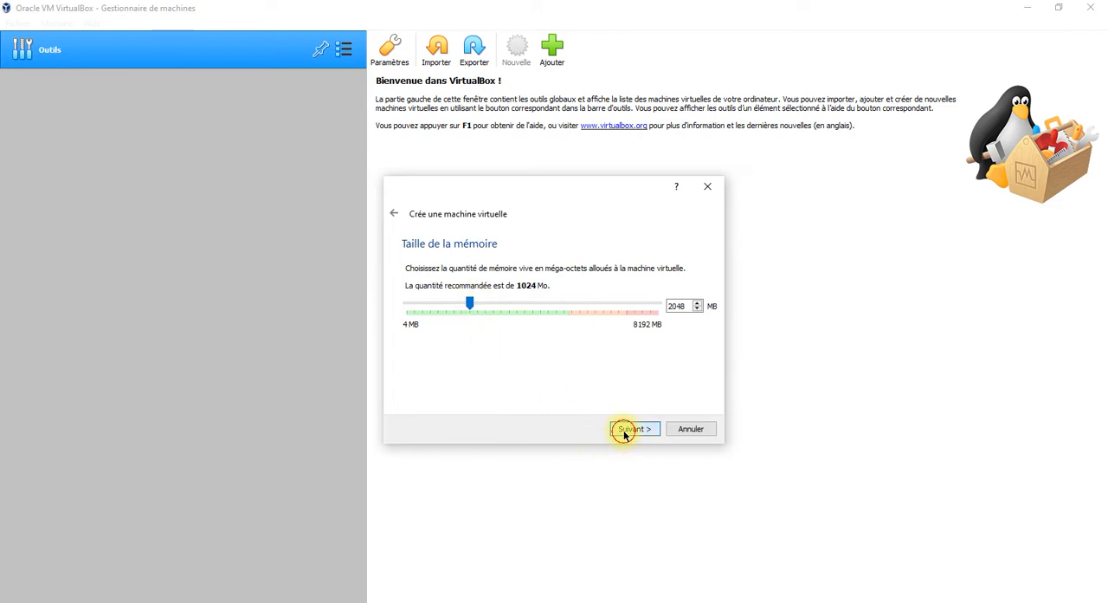
pyautogui.click(625, 435)
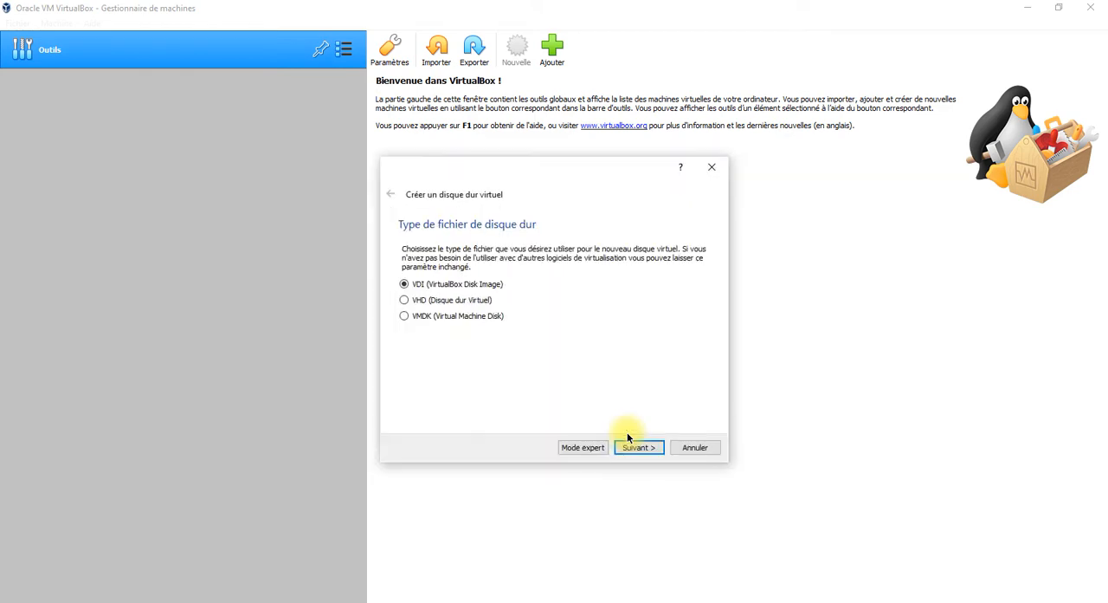
# Create a dynamically allocated VDI hard disk of 10.60 GiB for the stockage-reseau machine.
pyautogui.click(632, 447)
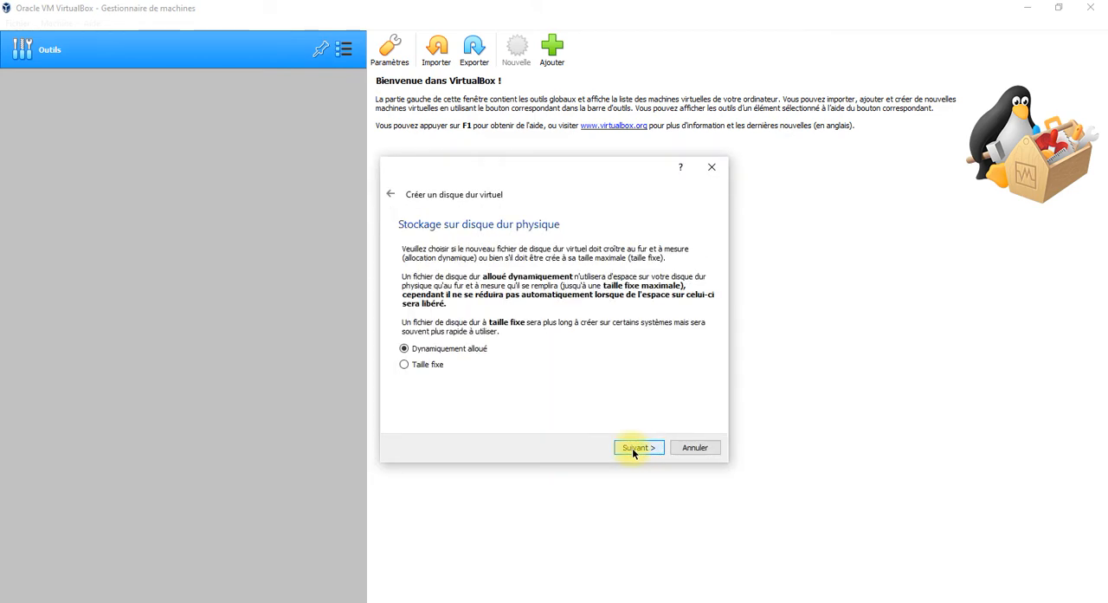
pyautogui.click(633, 449)
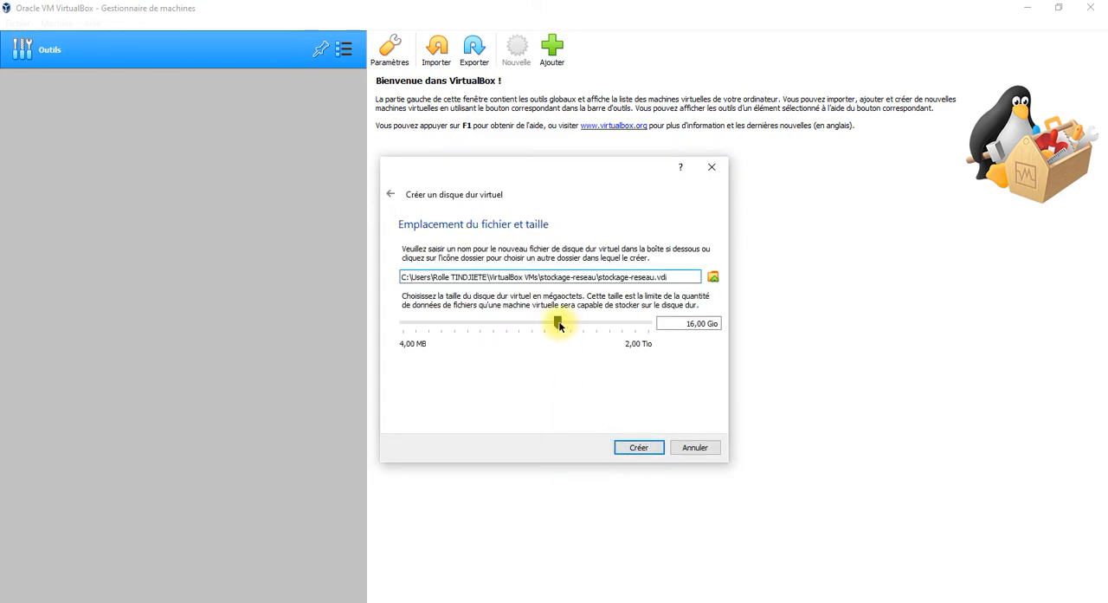
pyautogui.moveTo(559, 325); pyautogui.dragTo(532, 329)
pyautogui.moveTo(547, 331); pyautogui.dragTo(549, 331)
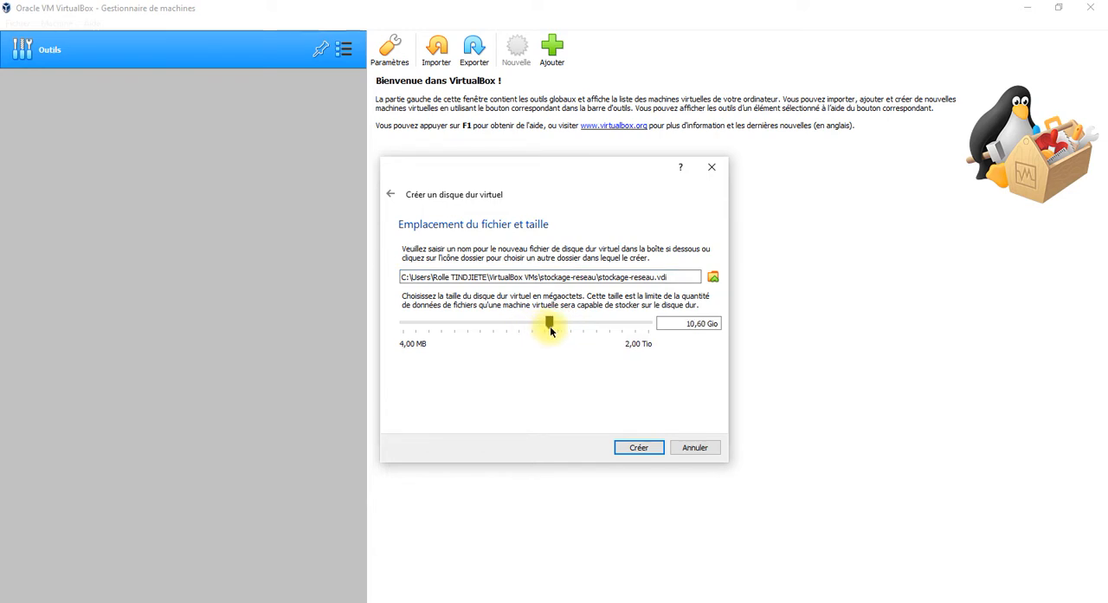
pyautogui.click(638, 446)
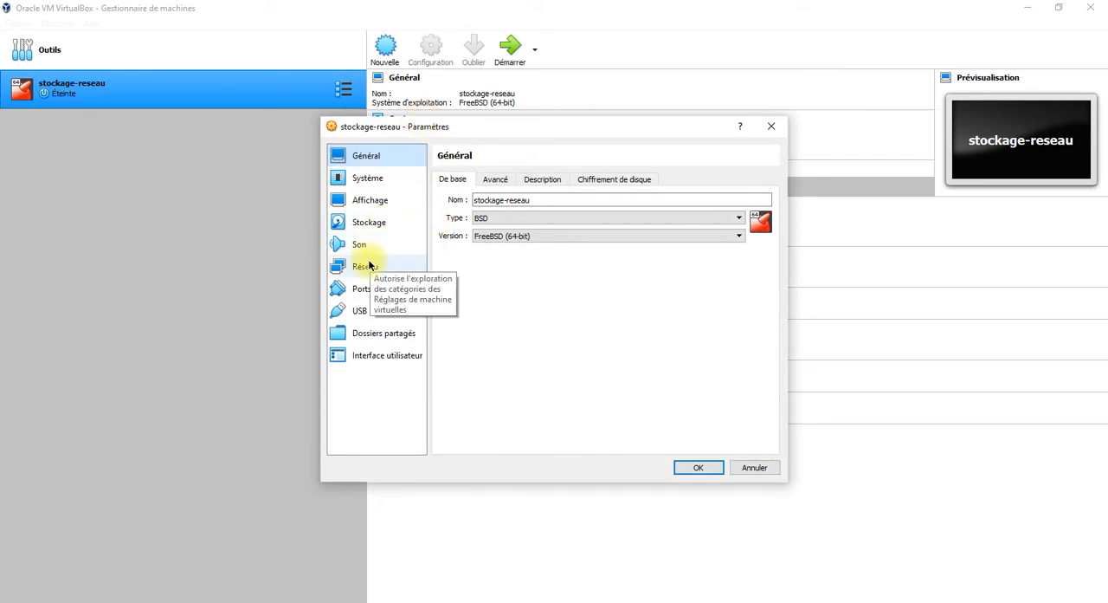
# Set network Adapter 1 to bridged access (Accès par pont) with promiscuous mode Allow All and save the machine's settings.
pyautogui.click(372, 266)
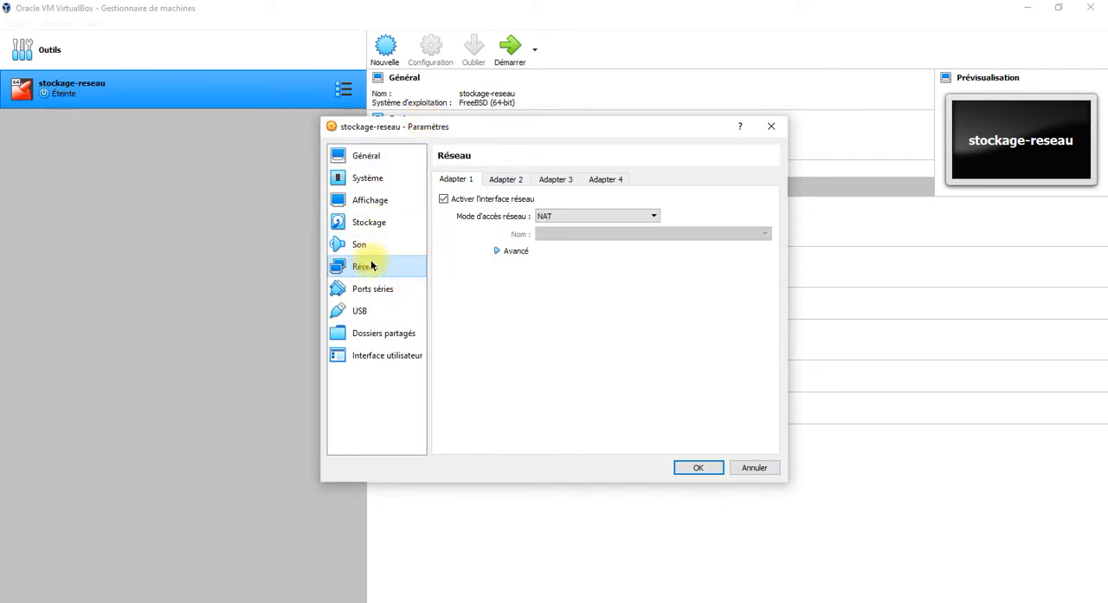
pyautogui.click(609, 217)
pyautogui.click(606, 238)
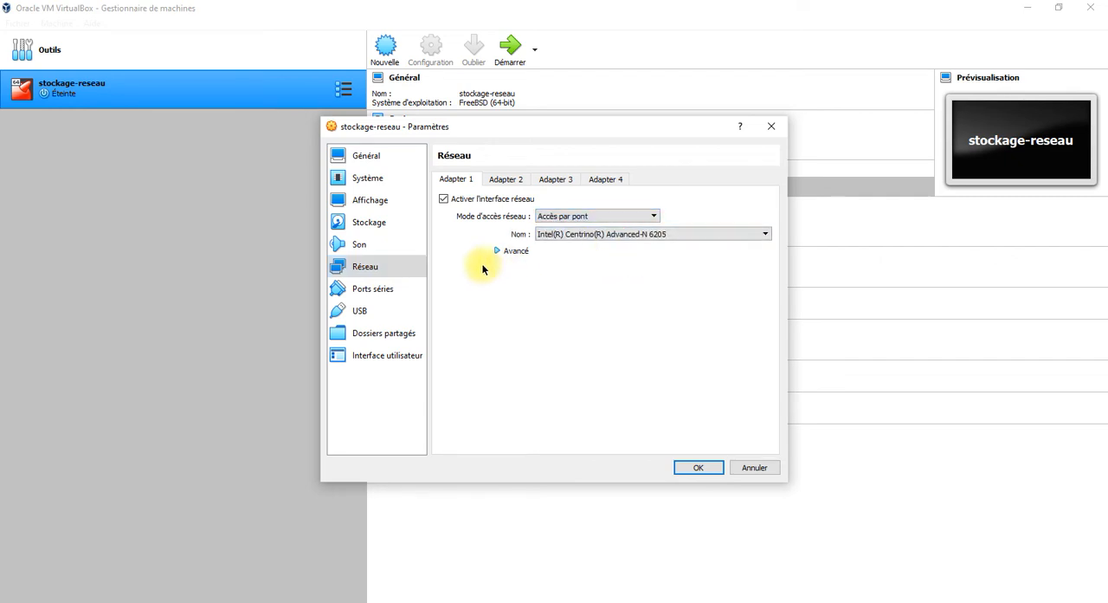
pyautogui.click(500, 251)
pyautogui.click(591, 289)
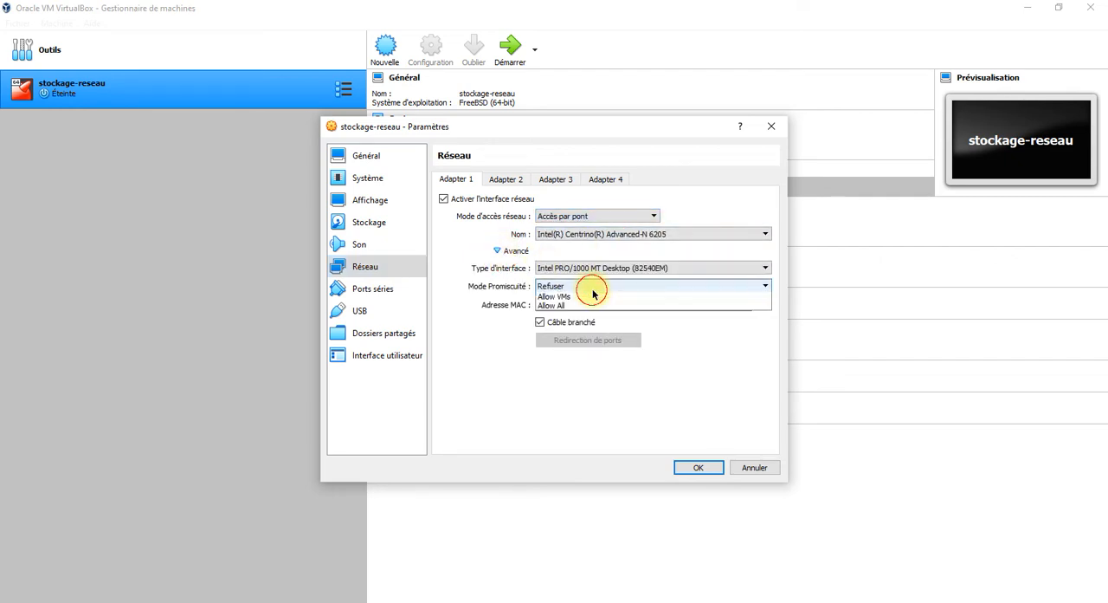
pyautogui.click(587, 315)
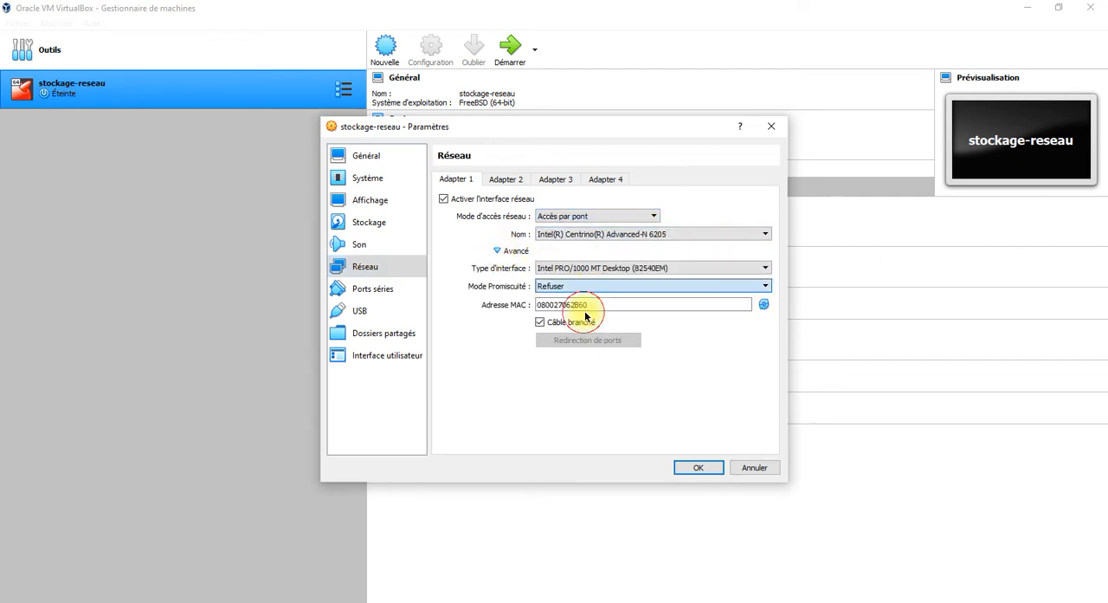
pyautogui.click(710, 466)
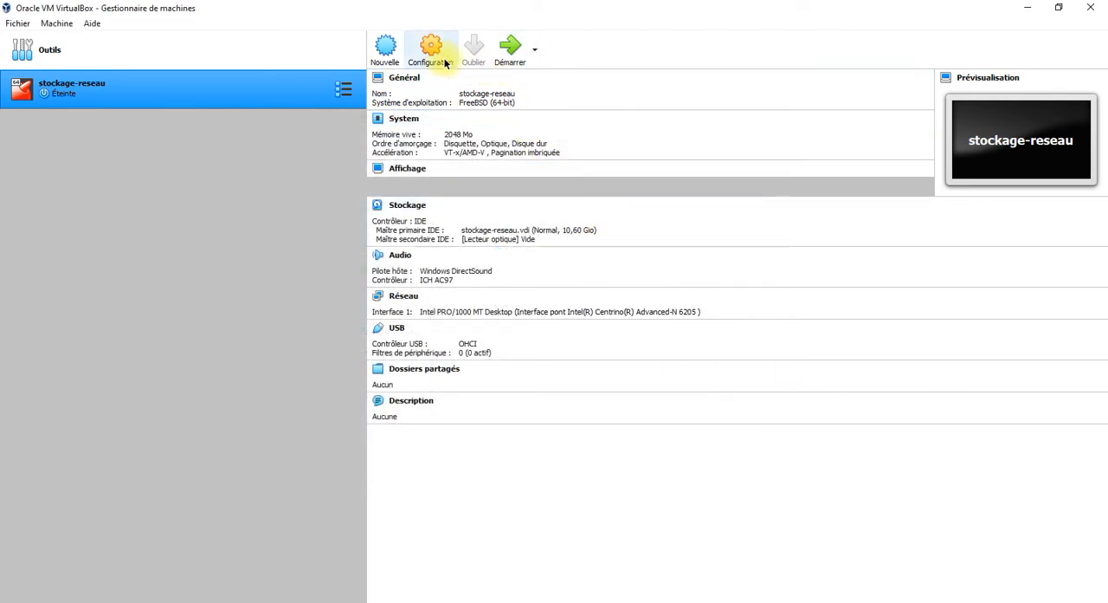
# Load TrueNAS-13.0-RELEASE.iso from the iso files folder into the machine's empty optical drive and save the settings.
pyautogui.hotkey('ctrl', 's')
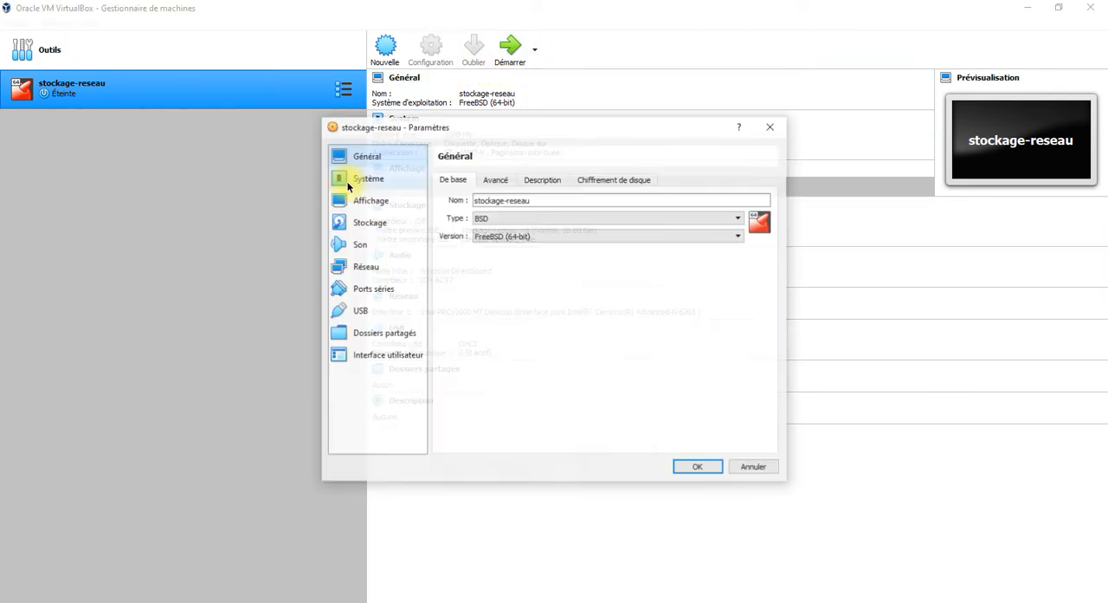
pyautogui.click(377, 218)
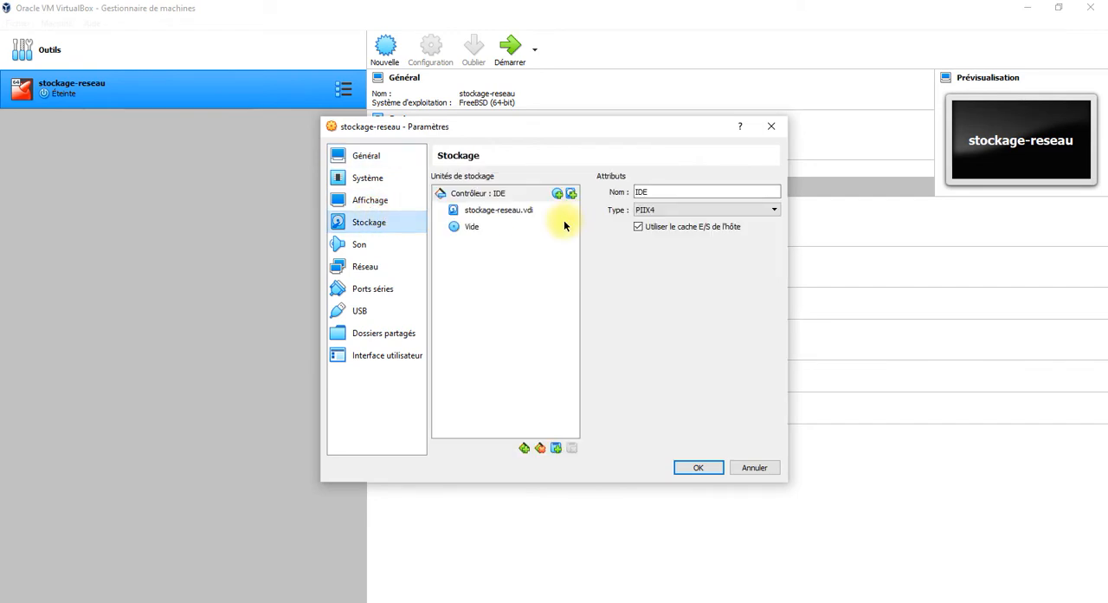
pyautogui.click(555, 226)
pyautogui.click(774, 193)
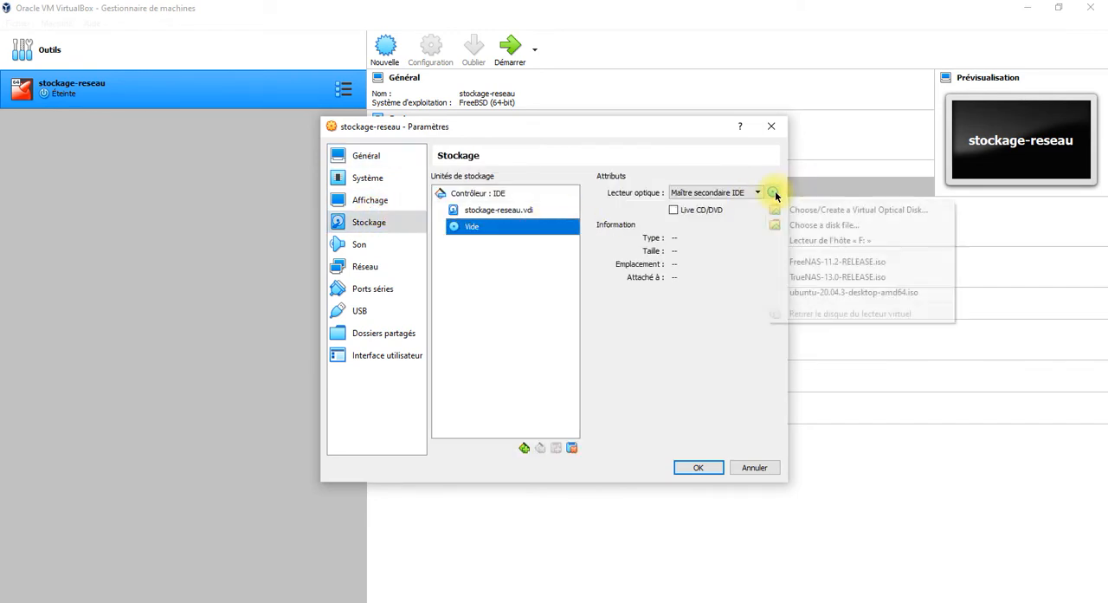
pyautogui.click(827, 224)
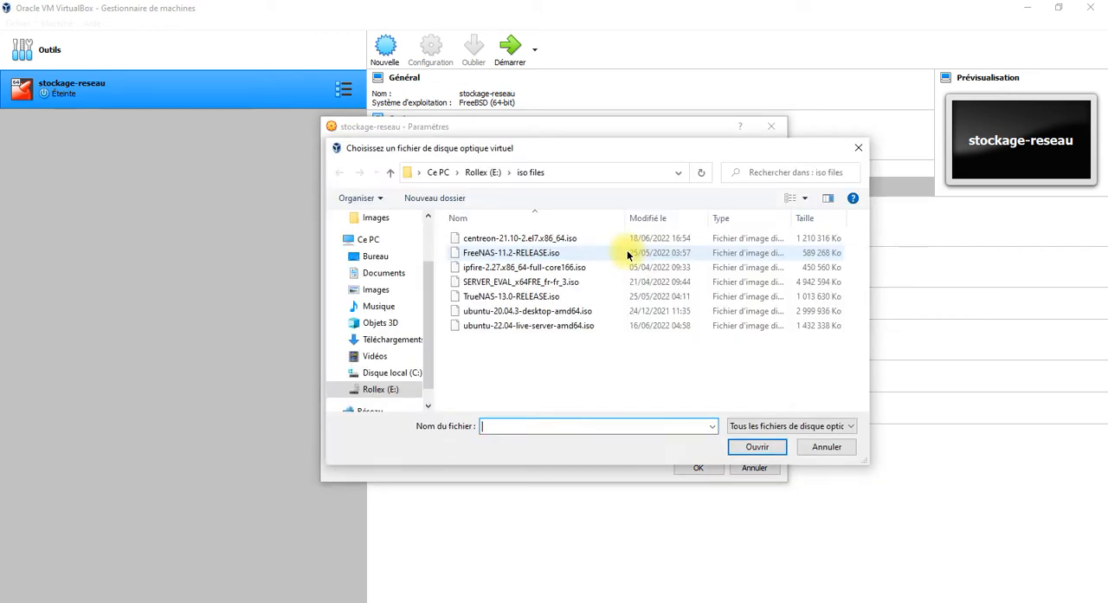
pyautogui.click(493, 299)
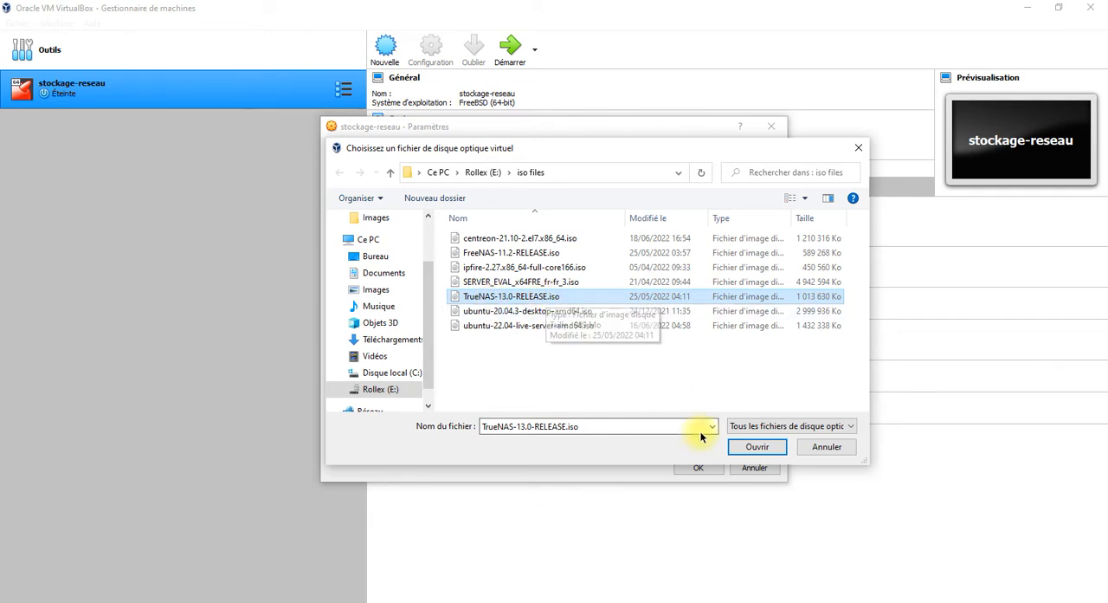
pyautogui.click(752, 448)
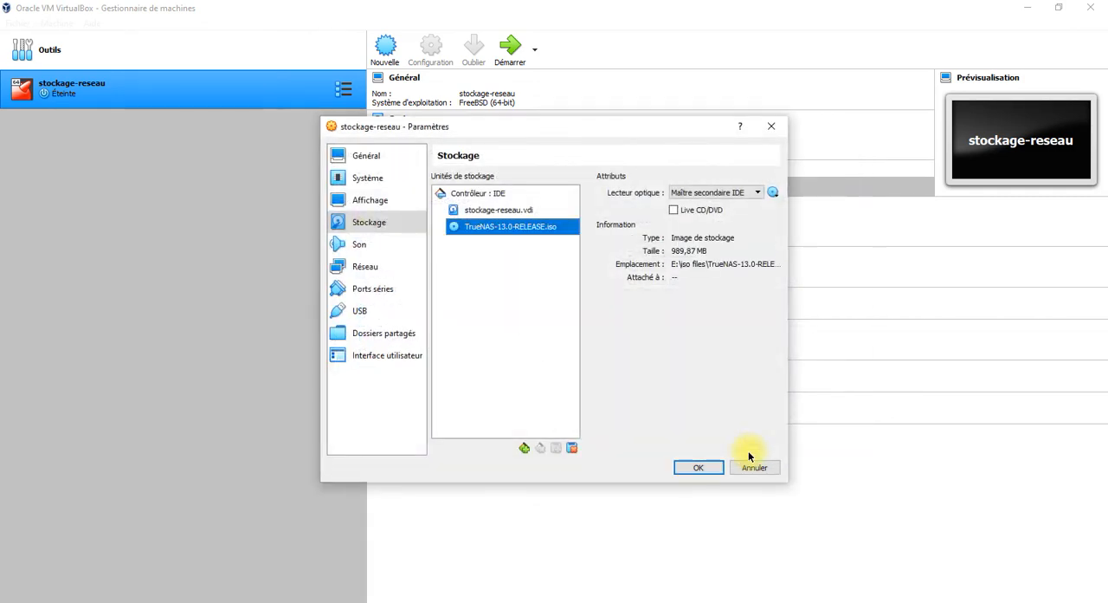
pyautogui.click(709, 470)
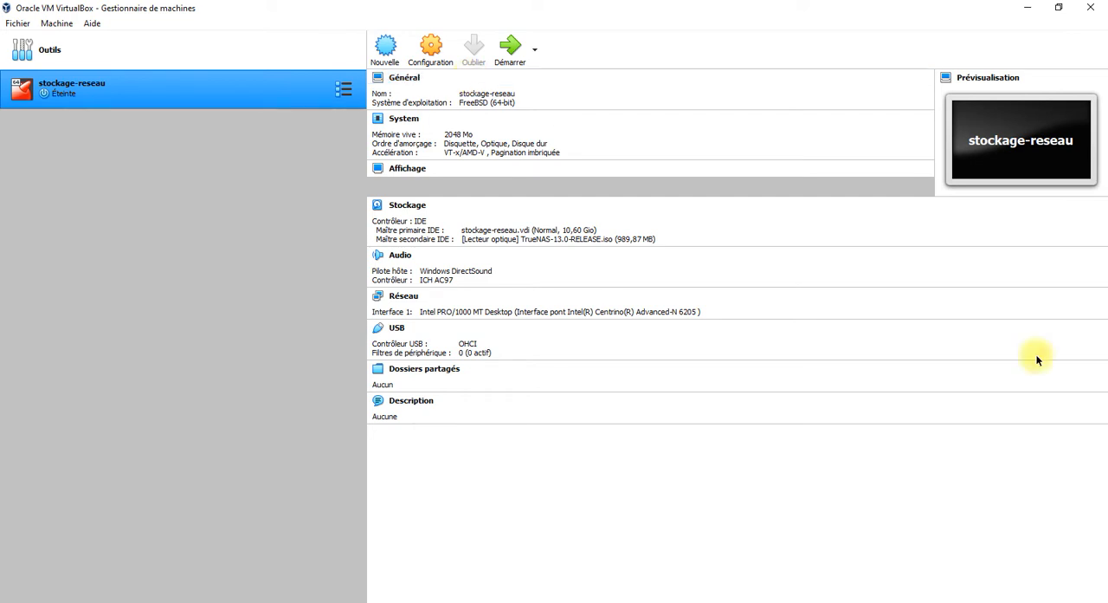
pyautogui.click(1031, 593)
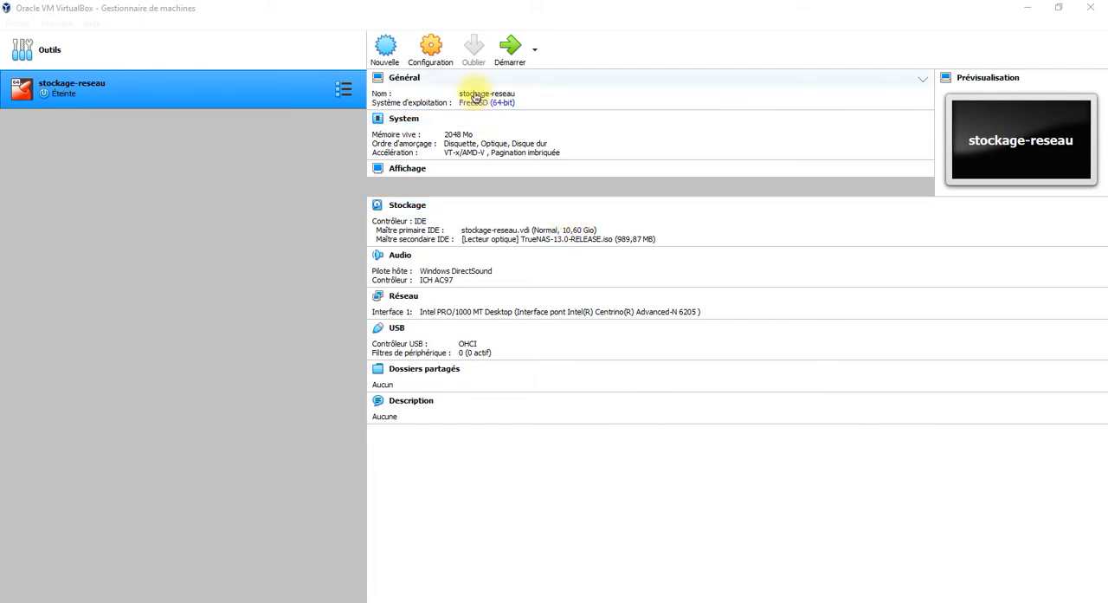
# Reopen the storage settings of the stockage-reseau machine.
pyautogui.click(443, 51)
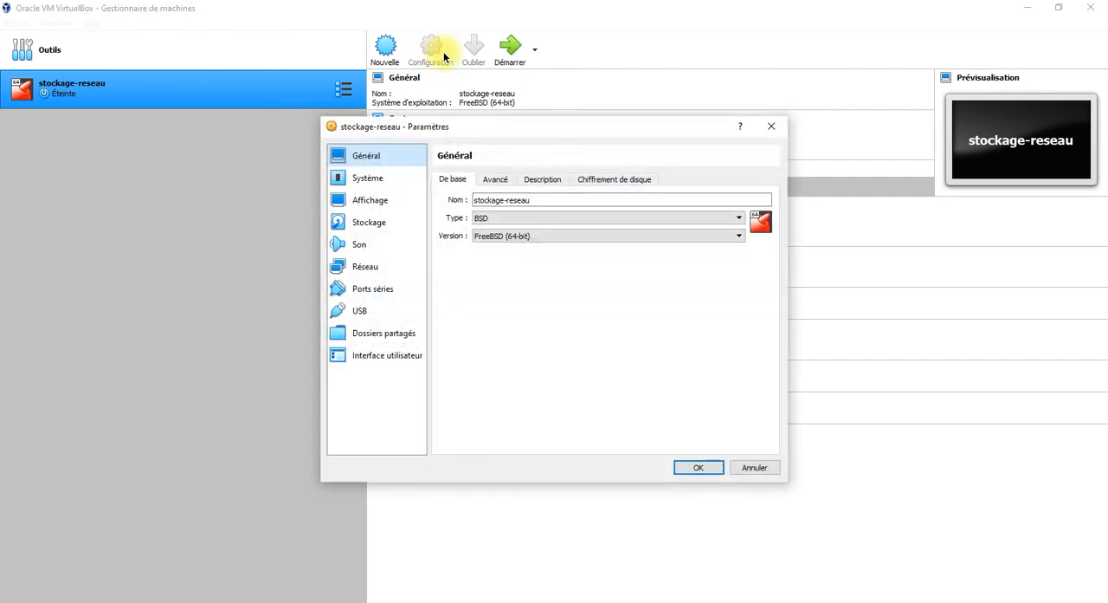
pyautogui.click(378, 221)
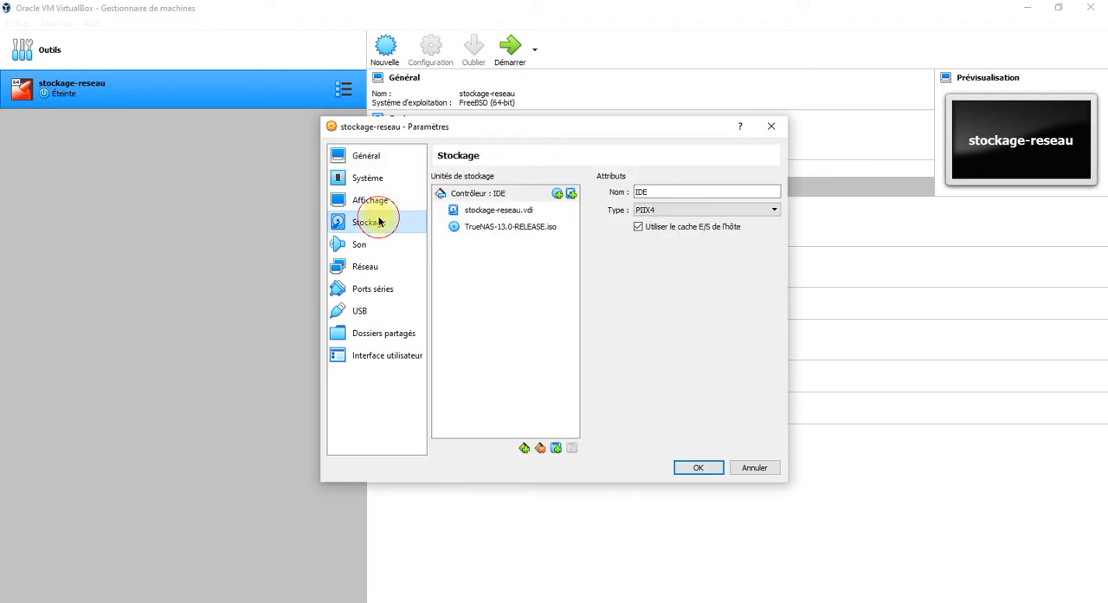
pyautogui.click(498, 275)
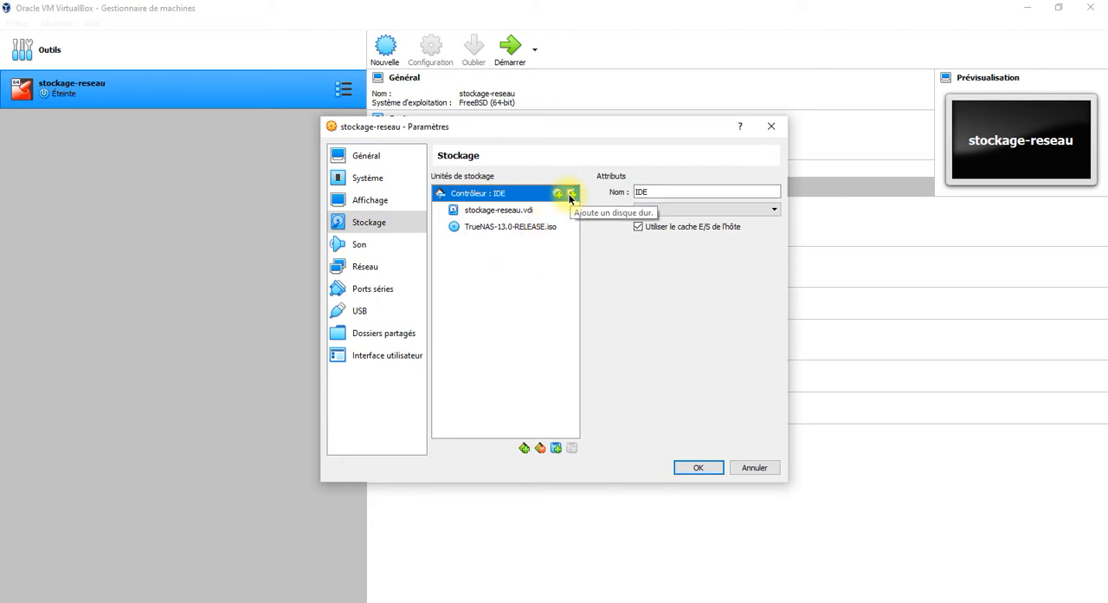
# Add an AHCI (SATA) storage controller to the machine.
pyautogui.click(526, 448)
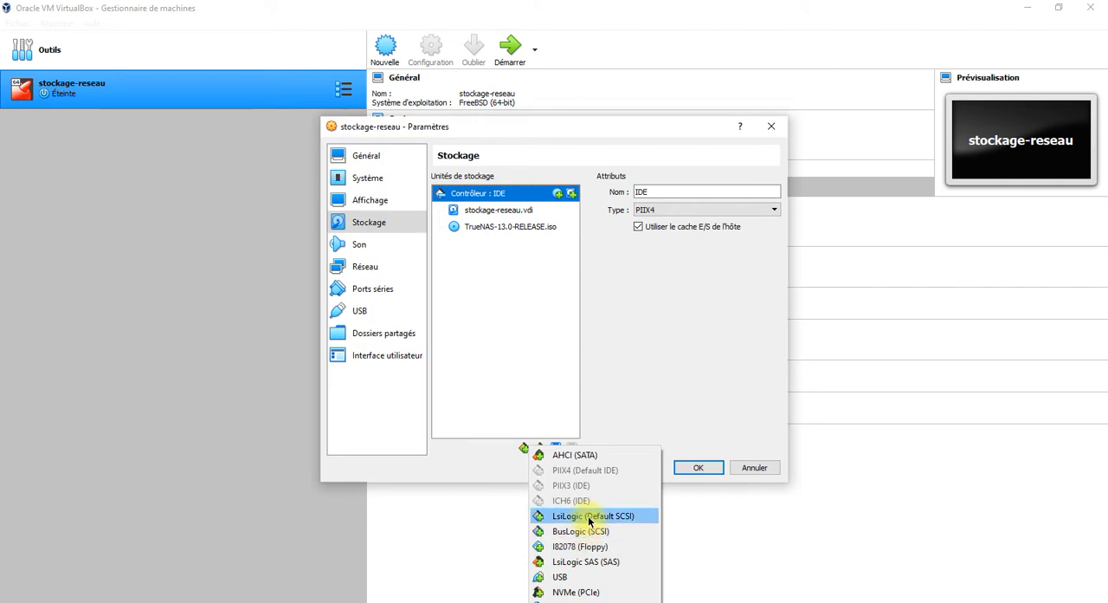
pyautogui.click(583, 459)
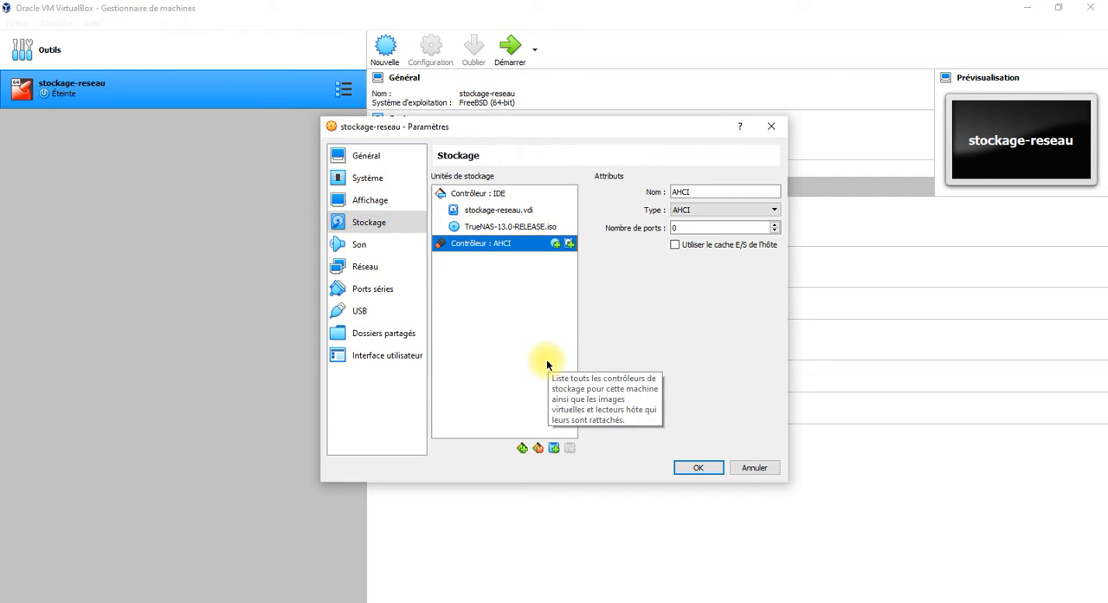
pyautogui.rightClick(543, 245)
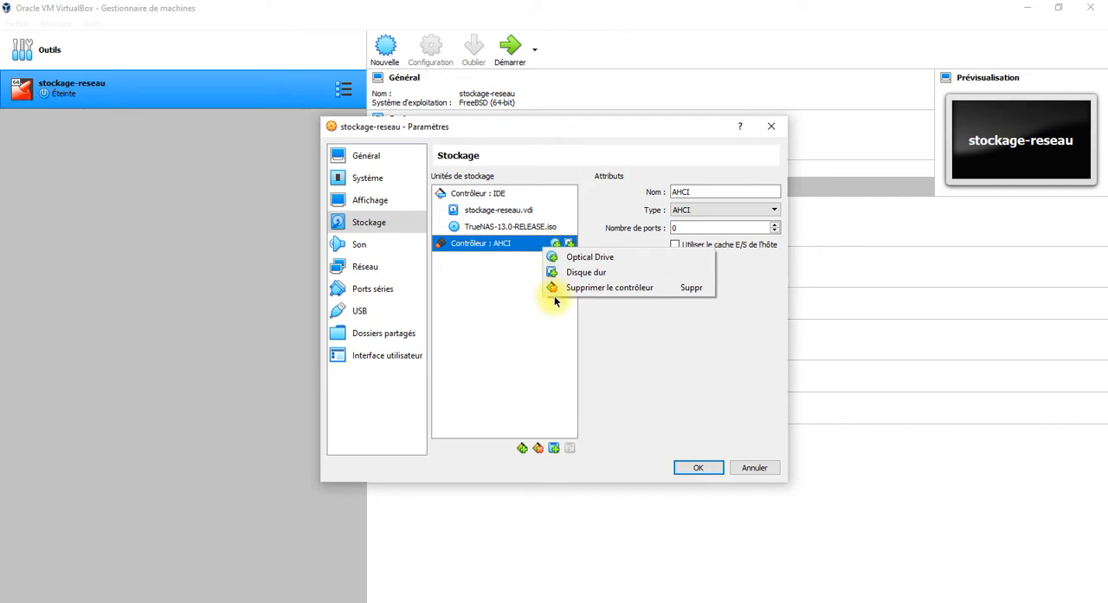
pyautogui.click(582, 322)
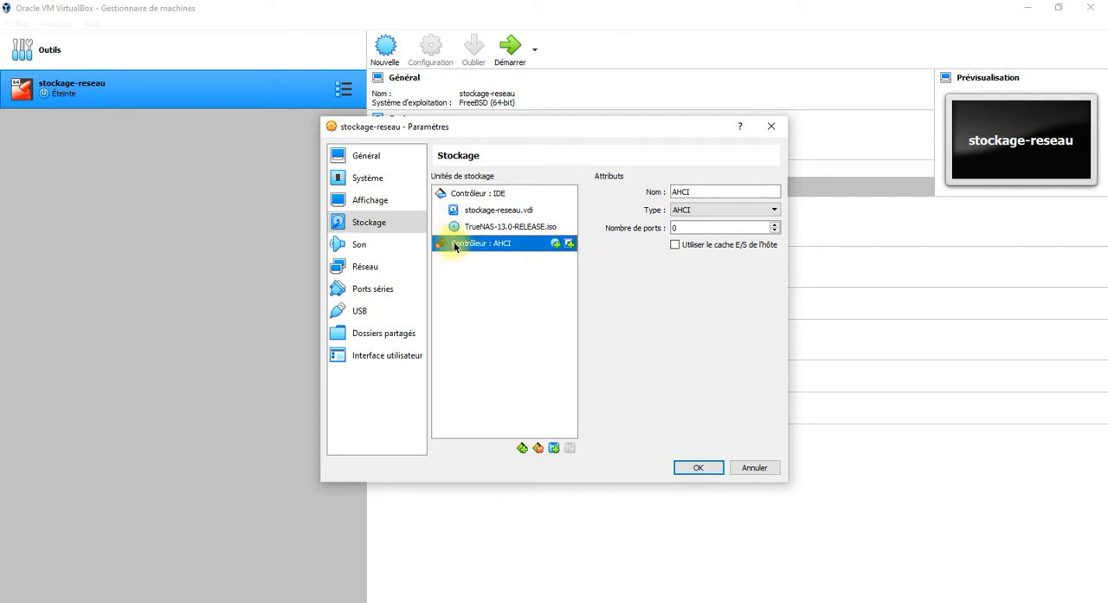
pyautogui.click(1039, 598)
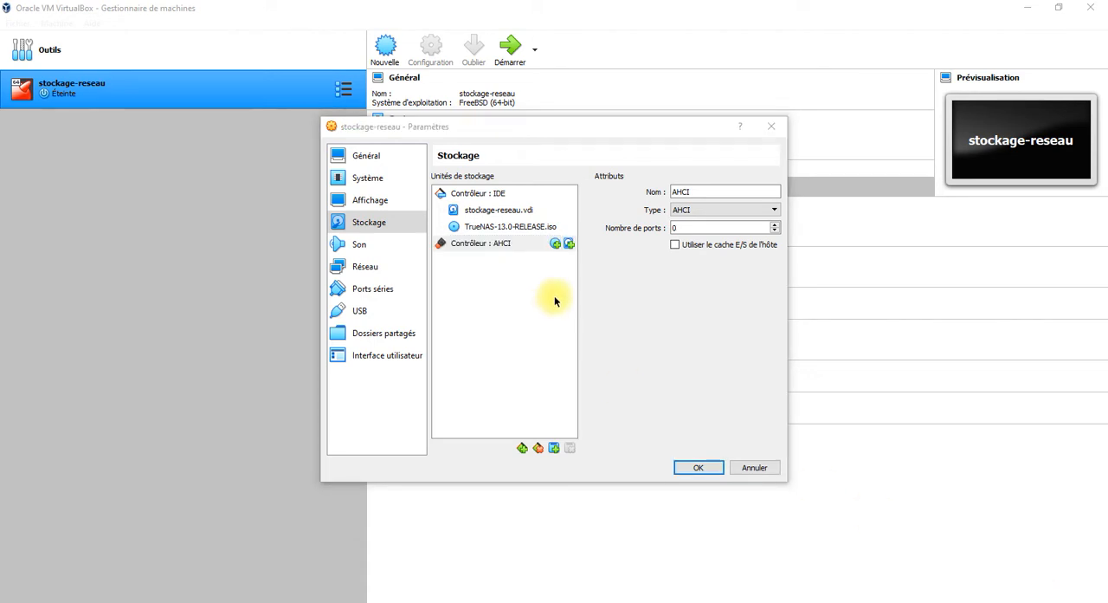
# Remove the AHCI controller from the machine's storage devices.
pyautogui.click(465, 245)
pyautogui.rightClick(465, 246)
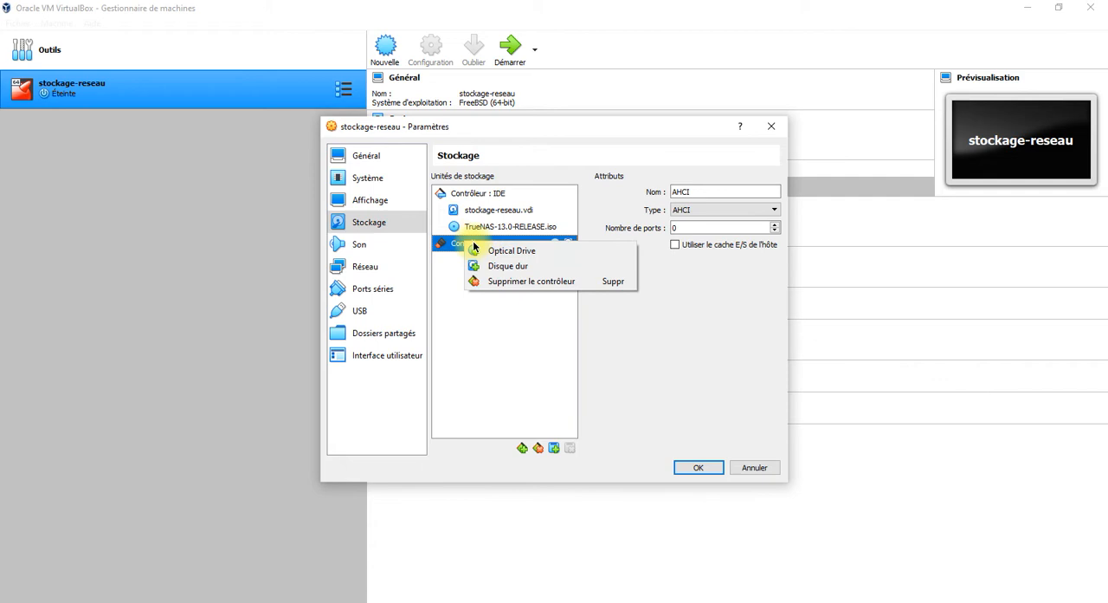
pyautogui.click(505, 280)
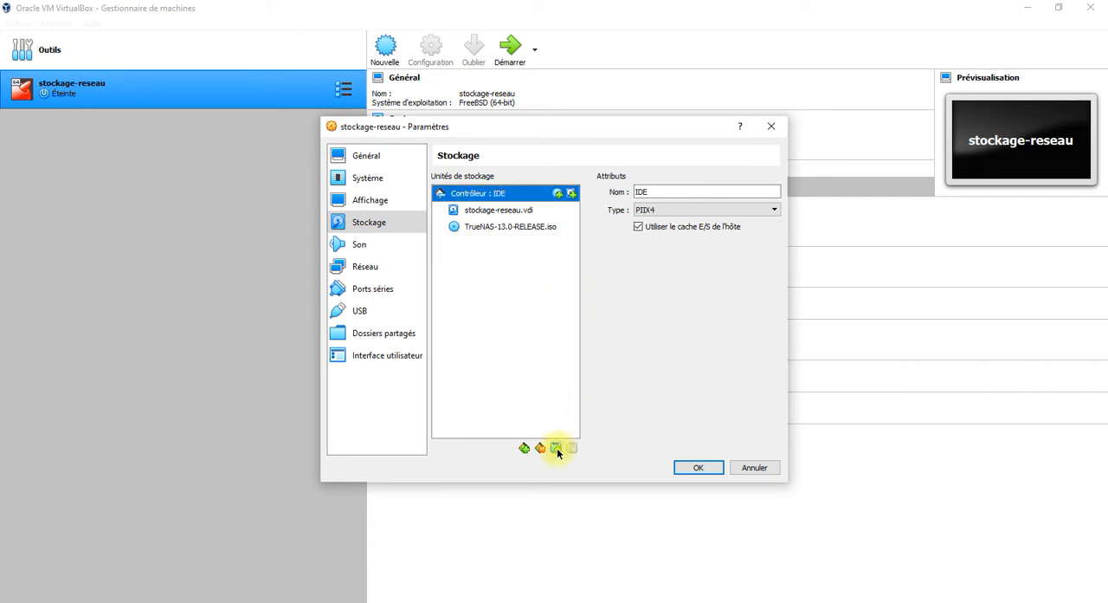
# Add an LsiLogic (Default SCSI) controller and attach a new dynamically allocated 14.89 GiB VDI disk to it.
pyautogui.click(524, 448)
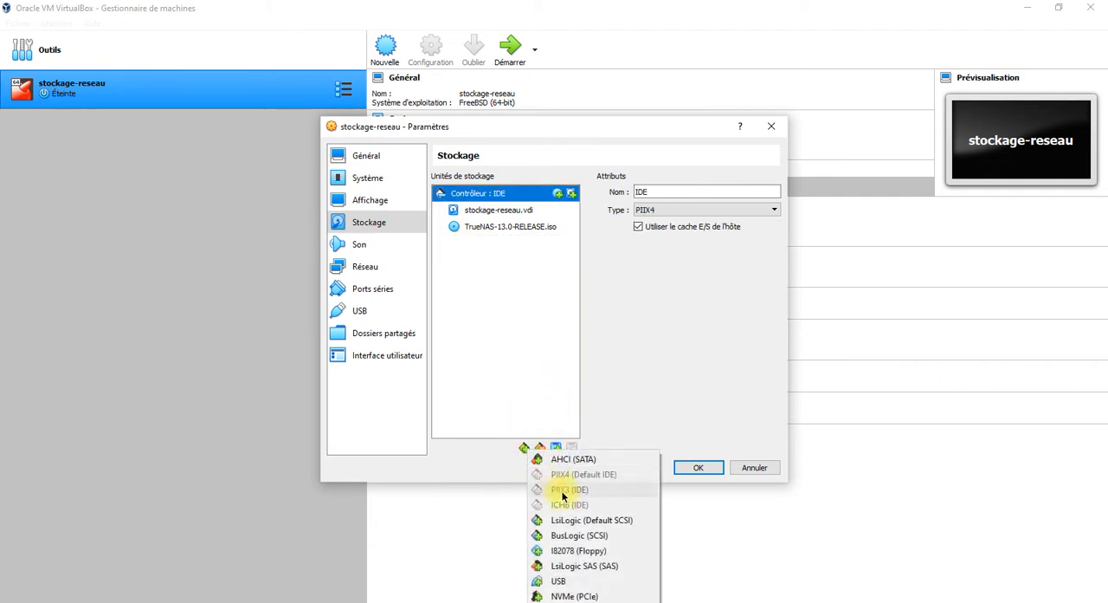
pyautogui.click(563, 520)
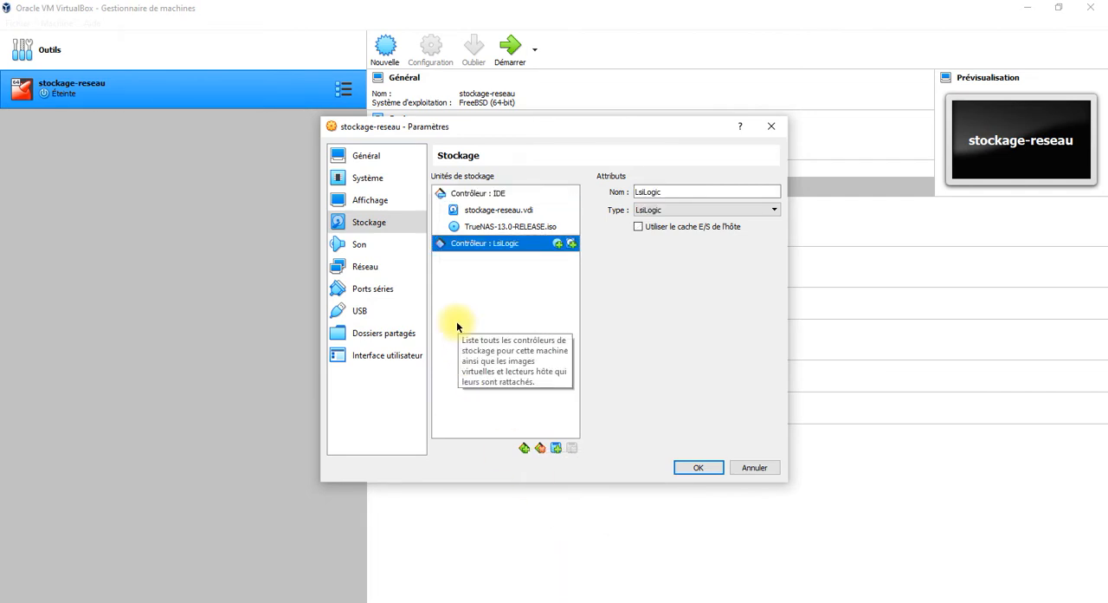
pyautogui.click(571, 245)
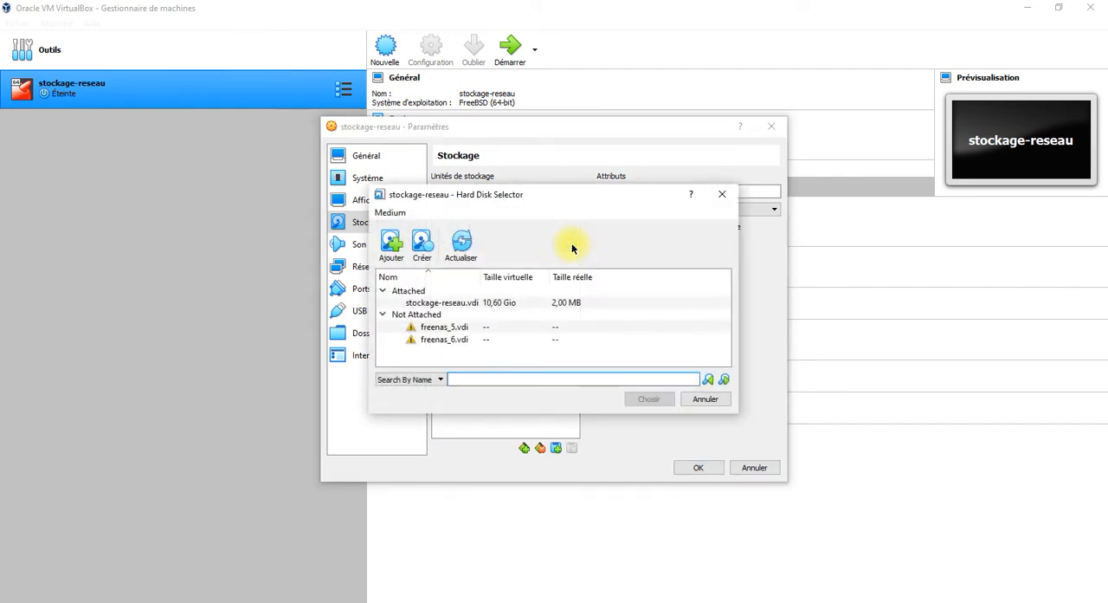
pyautogui.click(423, 244)
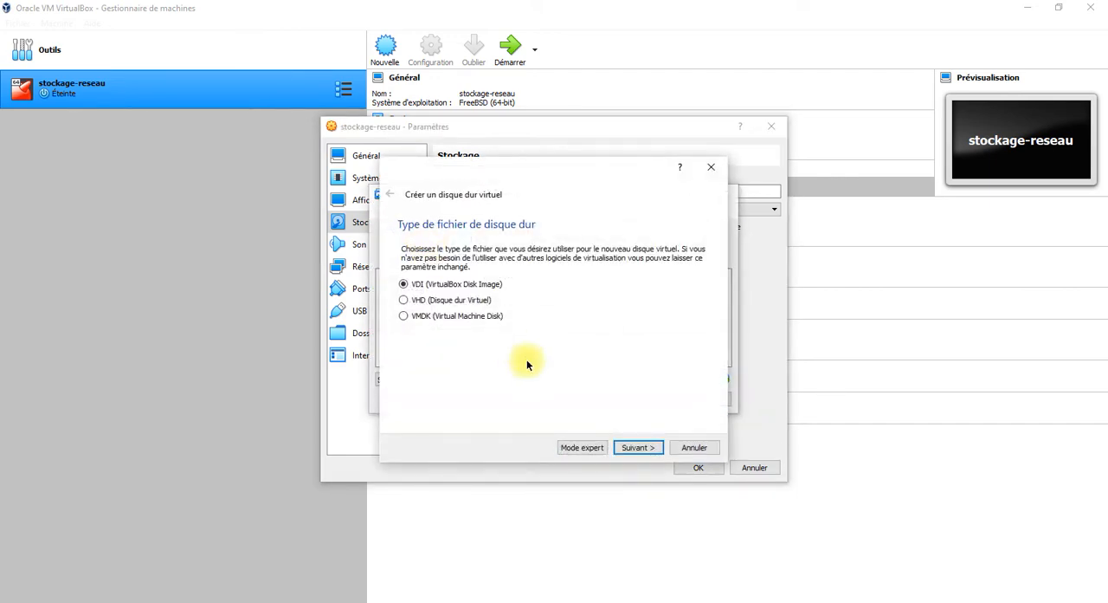
pyautogui.click(649, 450)
pyautogui.click(649, 449)
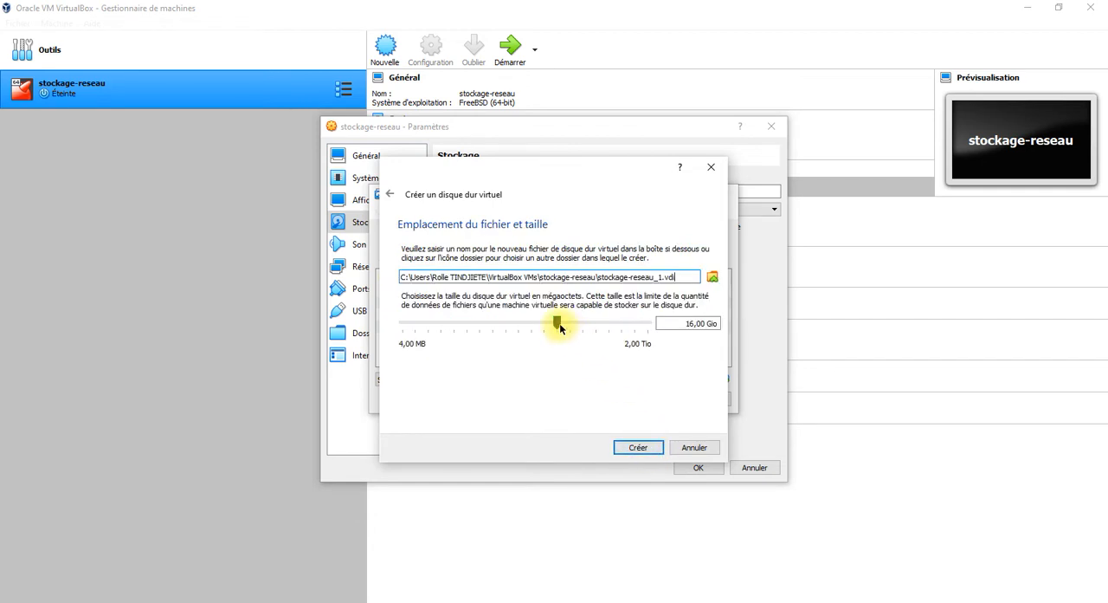
pyautogui.moveTo(561, 327)
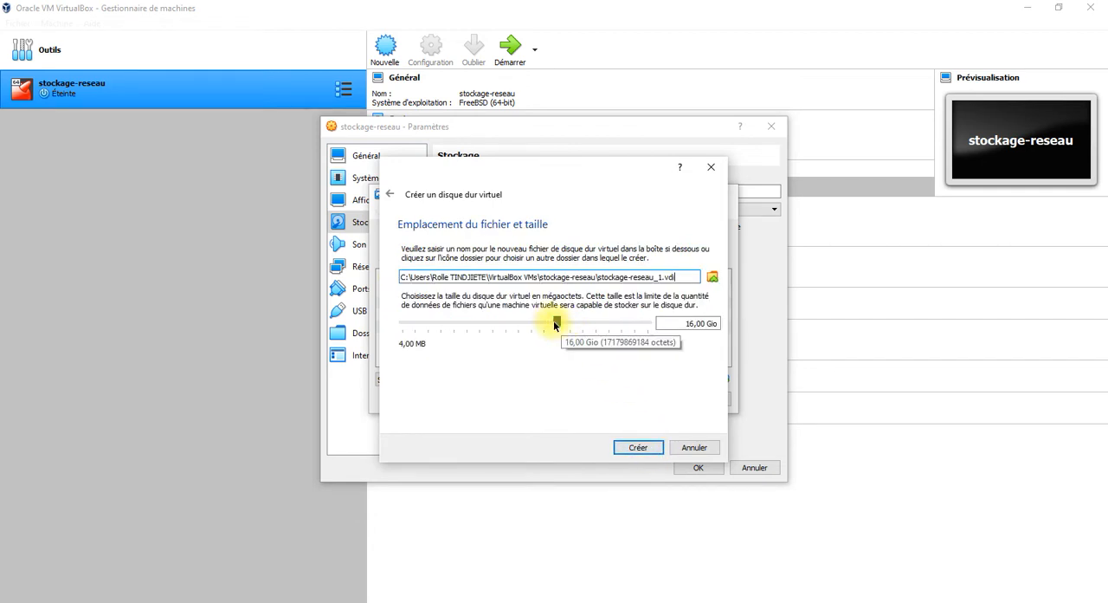
pyautogui.moveTo(555, 322); pyautogui.dragTo(551, 322)
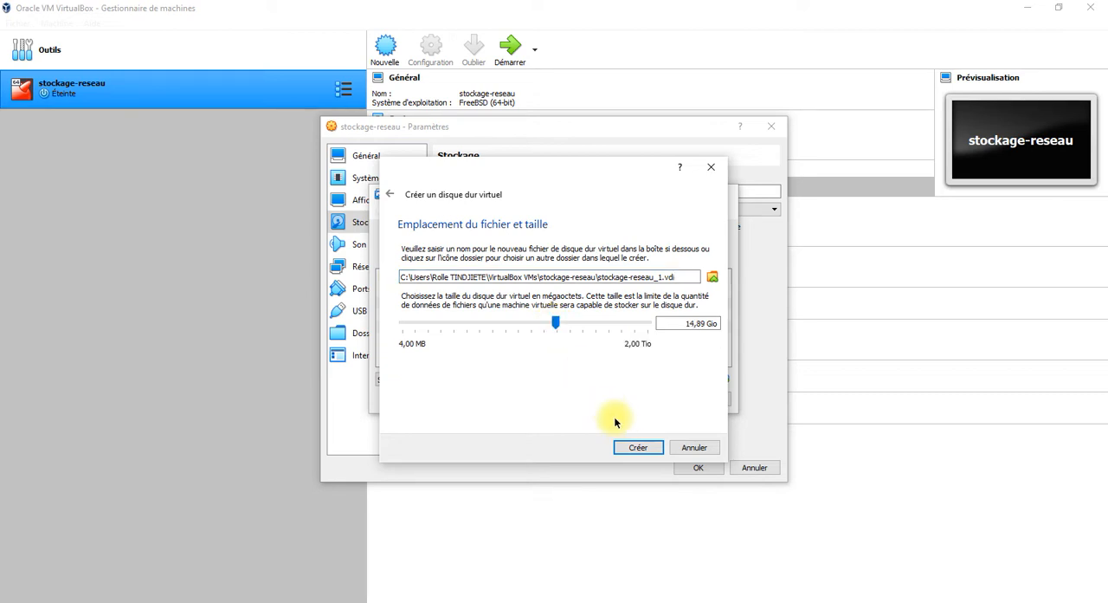
pyautogui.click(618, 447)
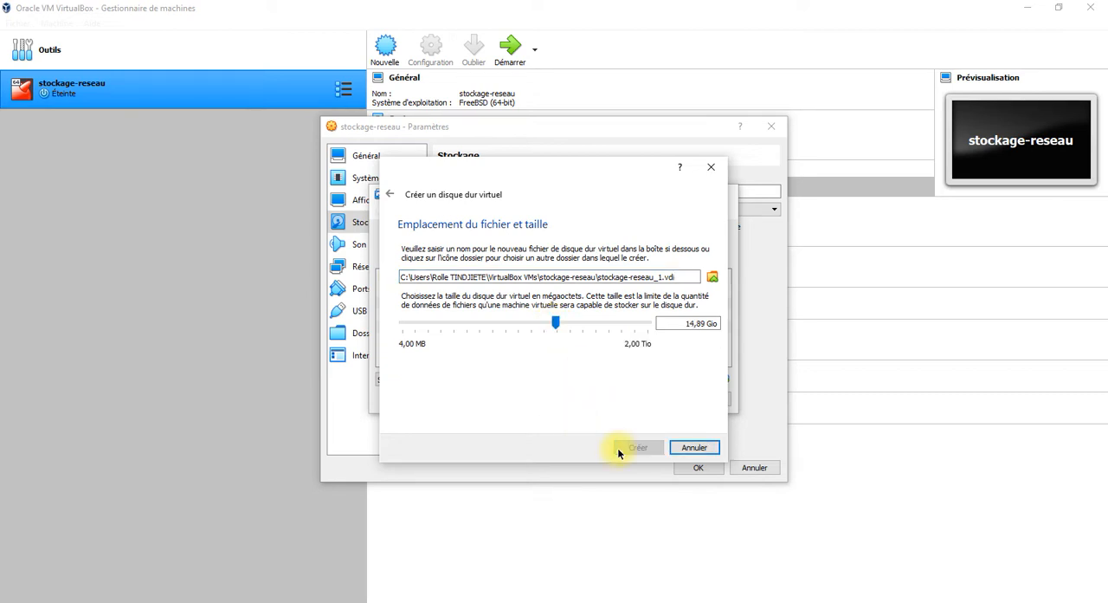
pyautogui.click(591, 353)
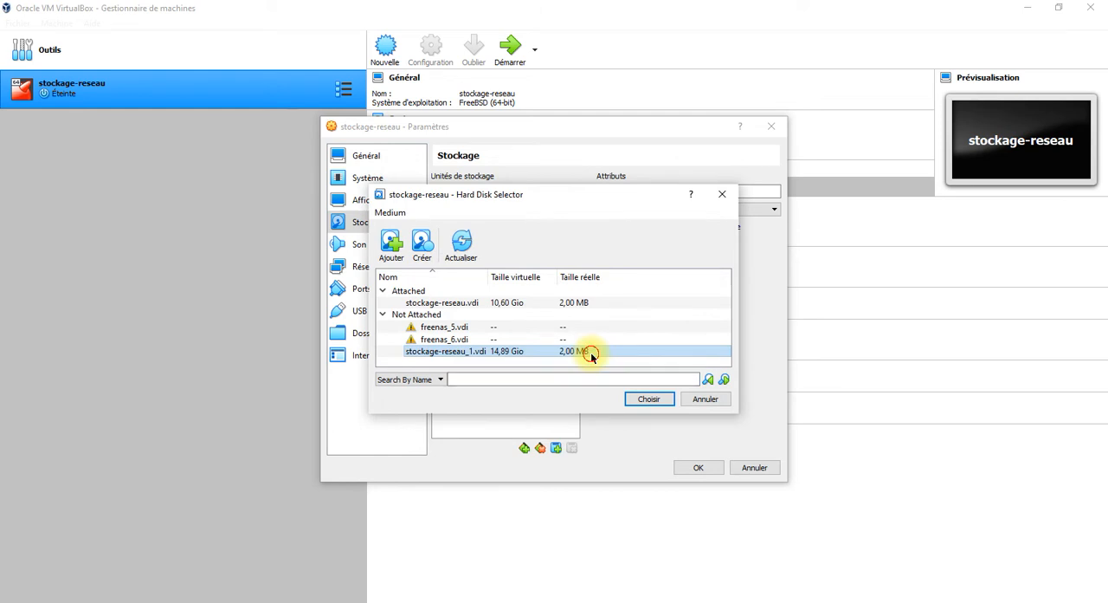
pyautogui.click(639, 401)
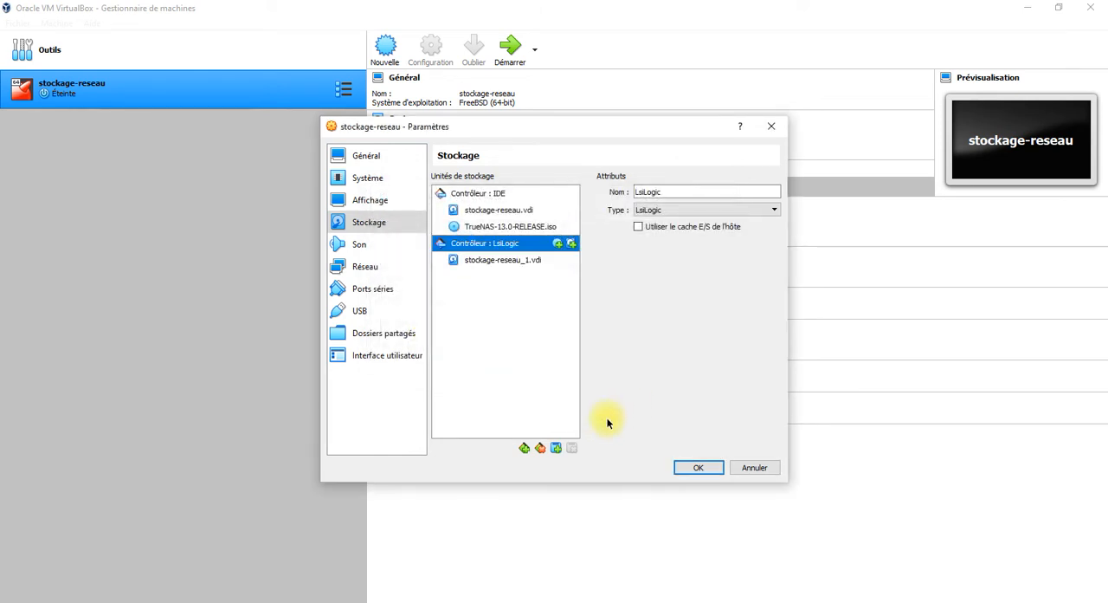
# Attach a new dynamically allocated 16.00 GiB disk, stockage-reseau_2.vdi, to the LsiLogic controller and save the machine settings.
pyautogui.click(571, 244)
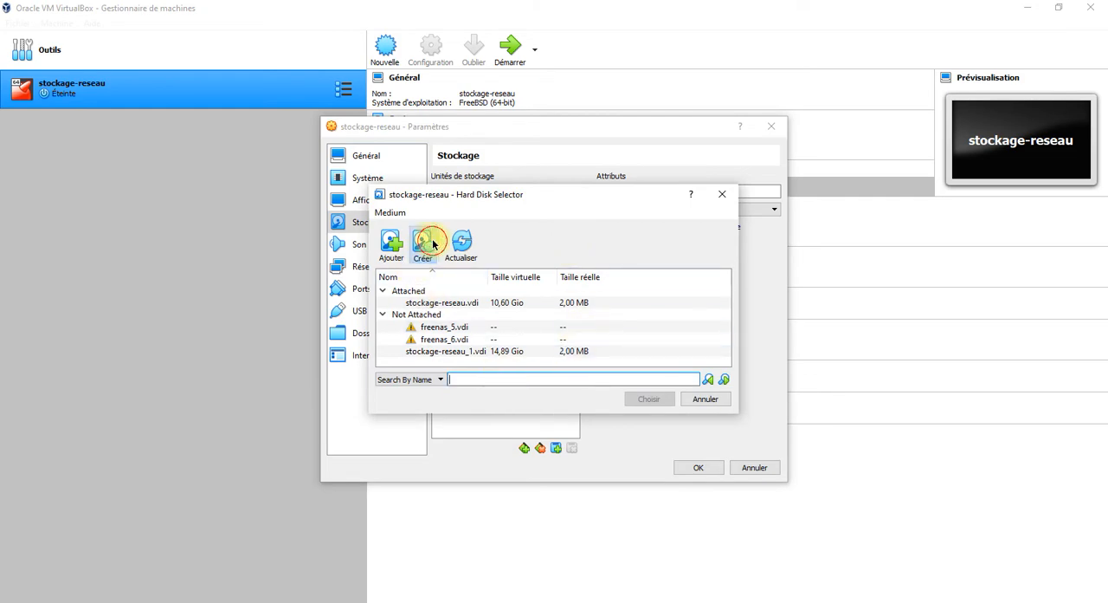
pyautogui.click(433, 244)
pyautogui.click(631, 447)
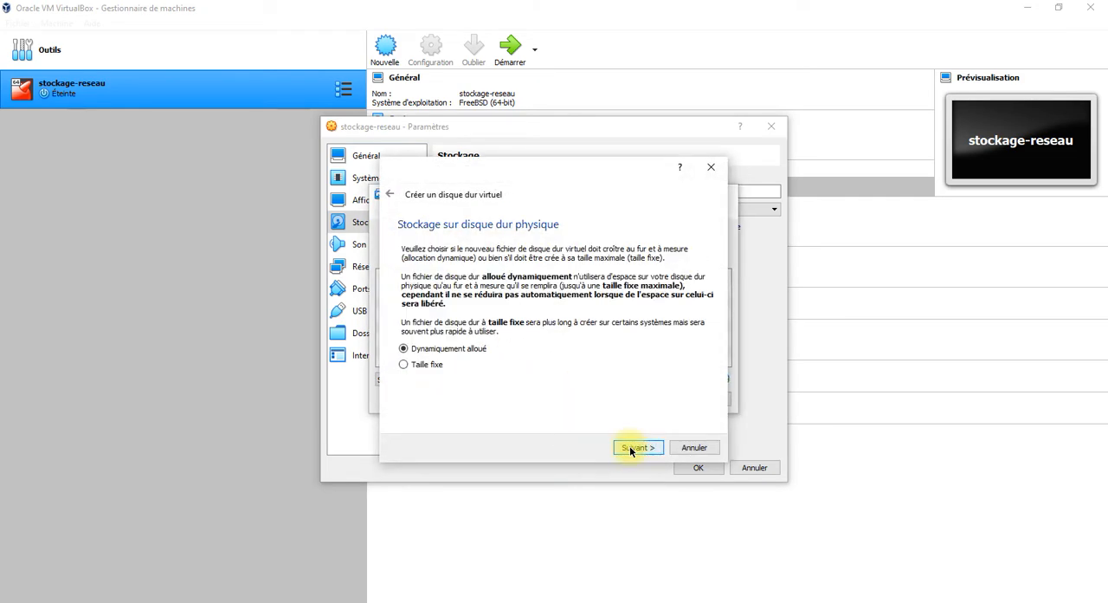
pyautogui.click(631, 448)
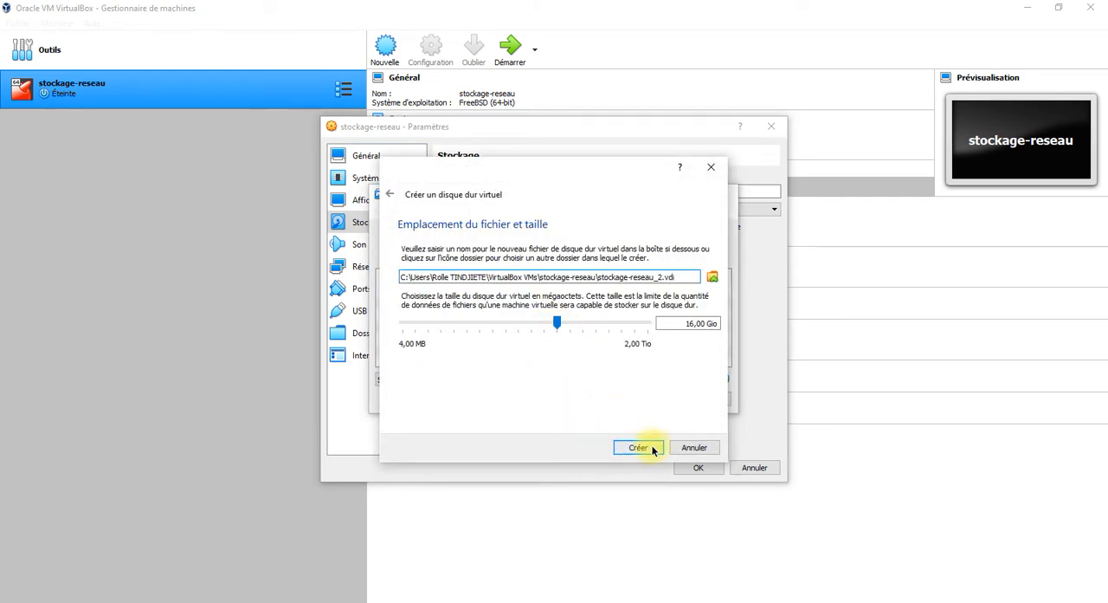
pyautogui.click(641, 447)
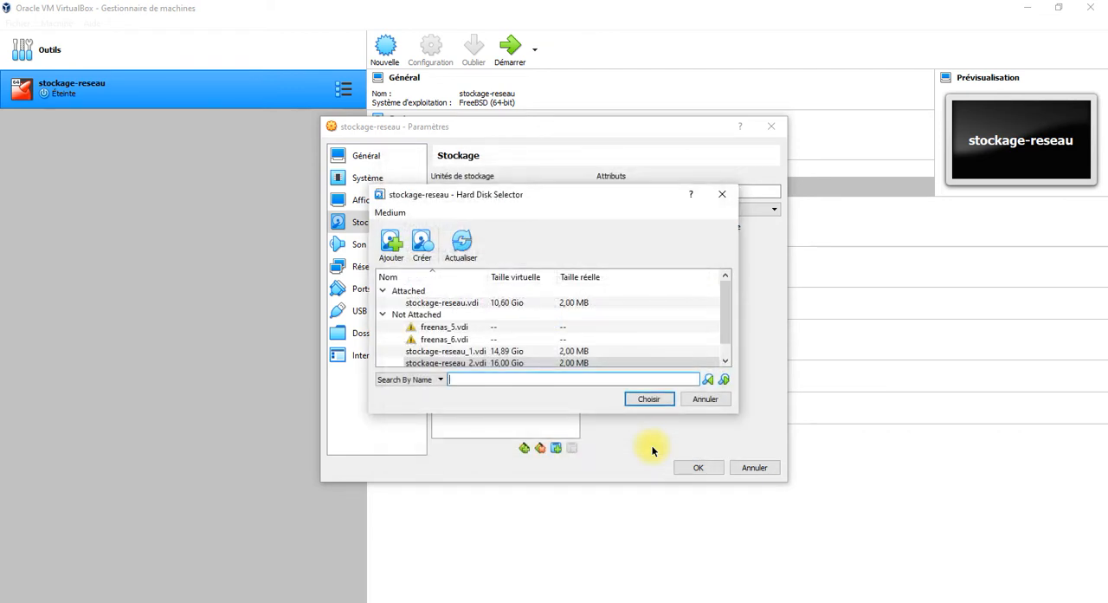
pyautogui.click(638, 398)
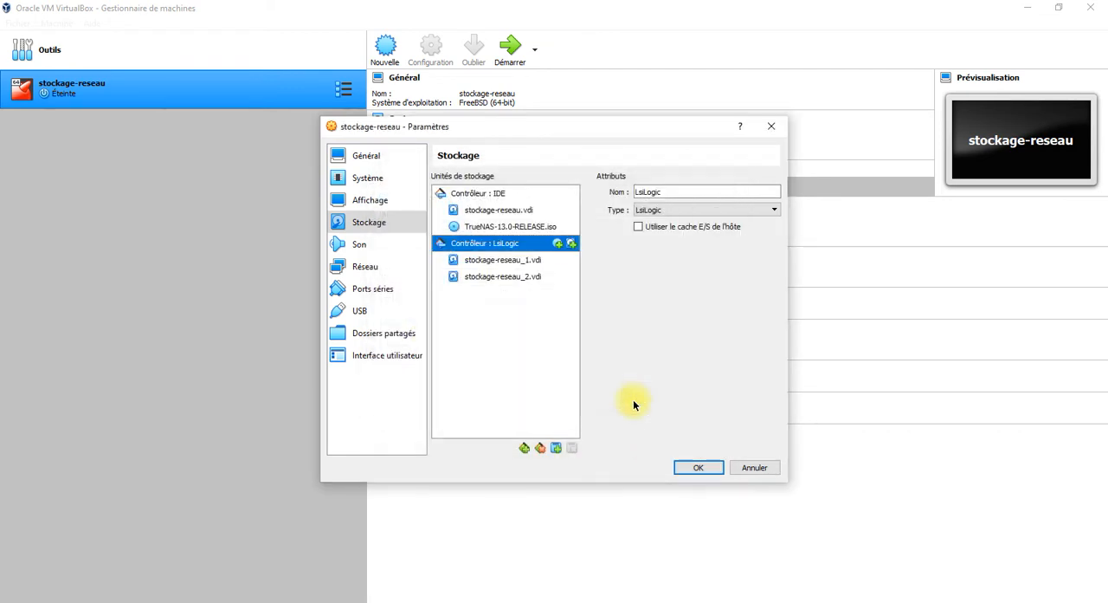
pyautogui.click(699, 467)
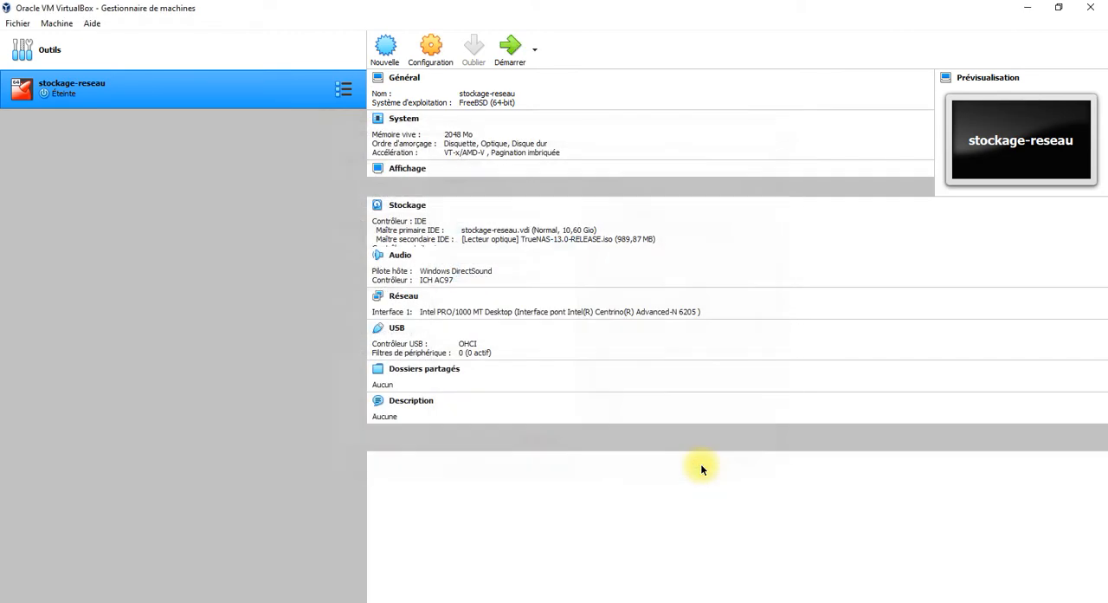
# Start the stockage-reseau machine and boot the TrueNAS Installer.
pyautogui.click(510, 47)
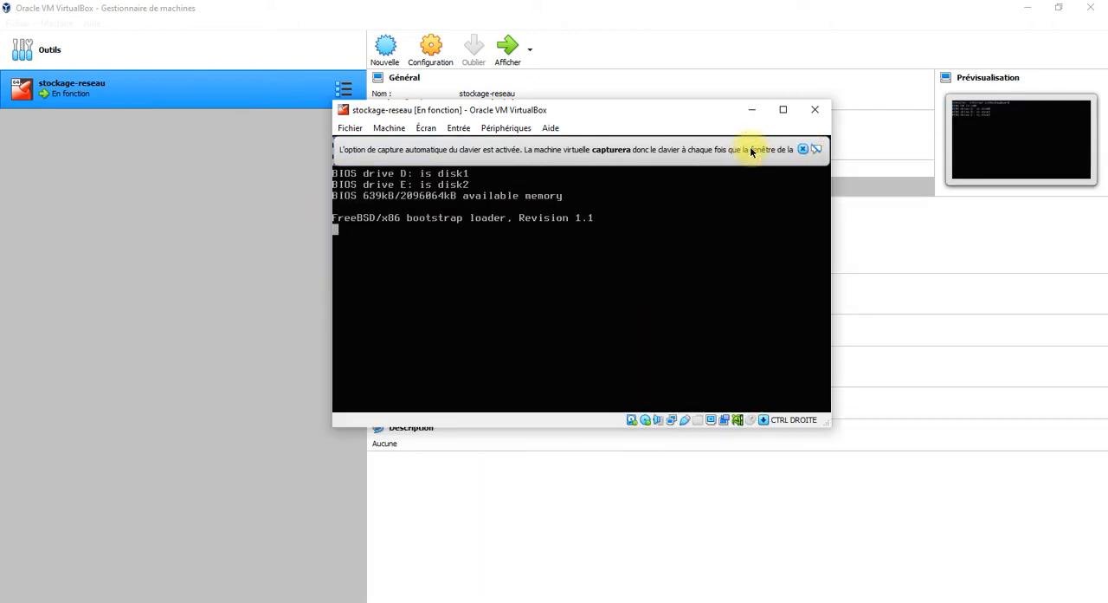
pyautogui.click(802, 150)
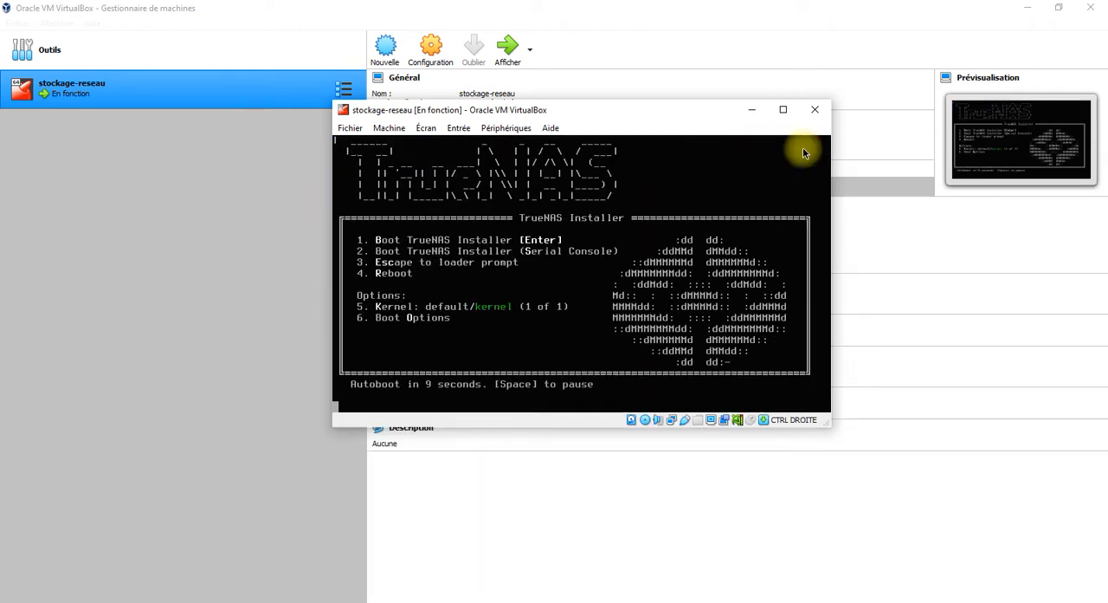
pyautogui.press('Return')
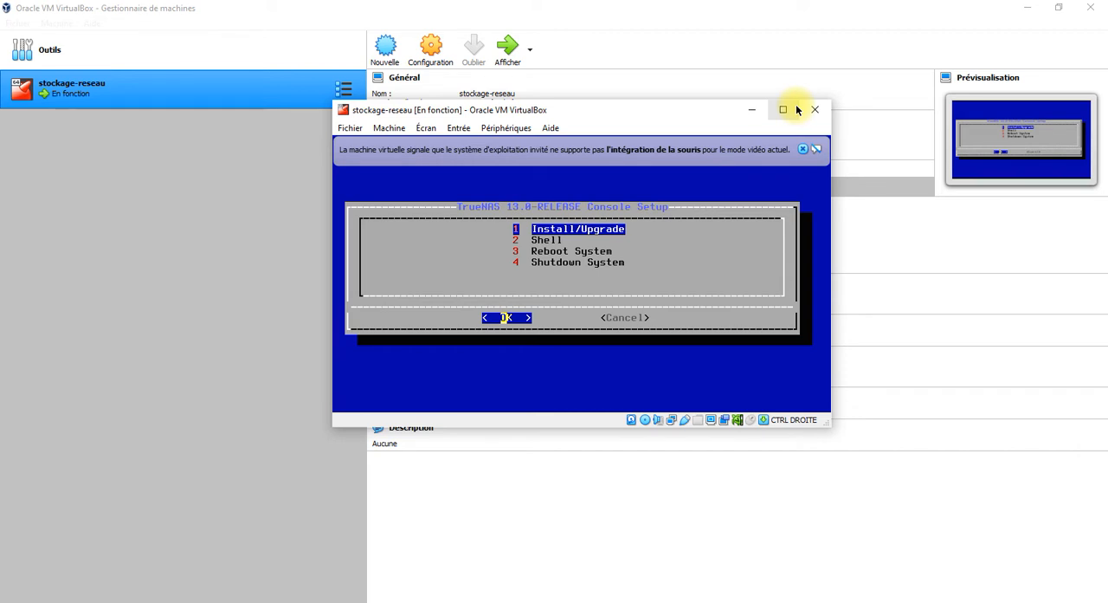
# Start the Install/Upgrade procedure and agree to continue with less than the recommended RAM.
pyautogui.press('Return')
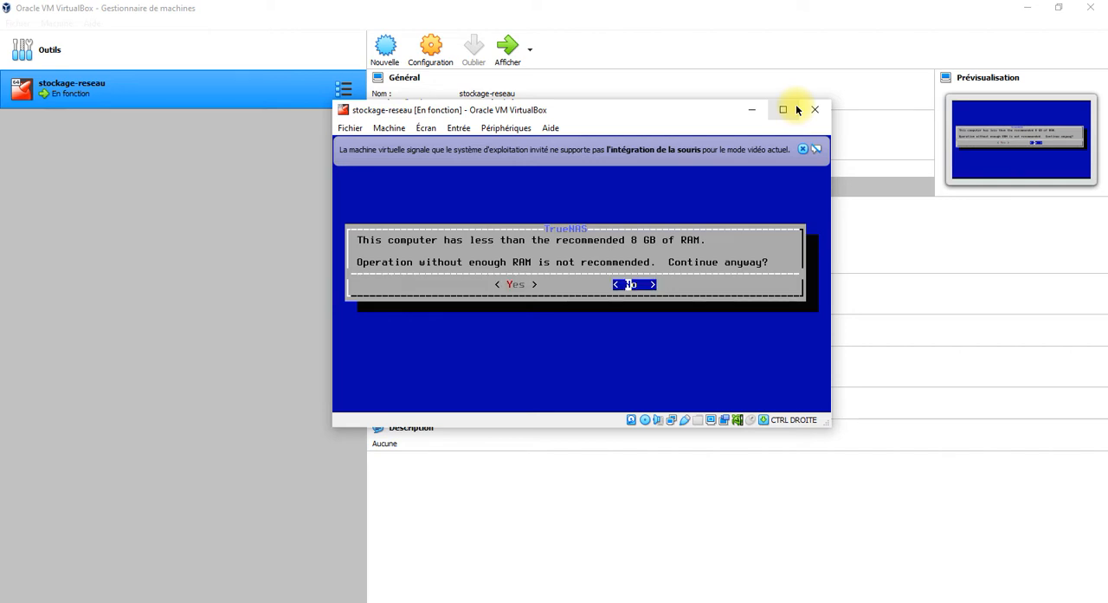
pyautogui.press('Left')
pyautogui.press('Return')
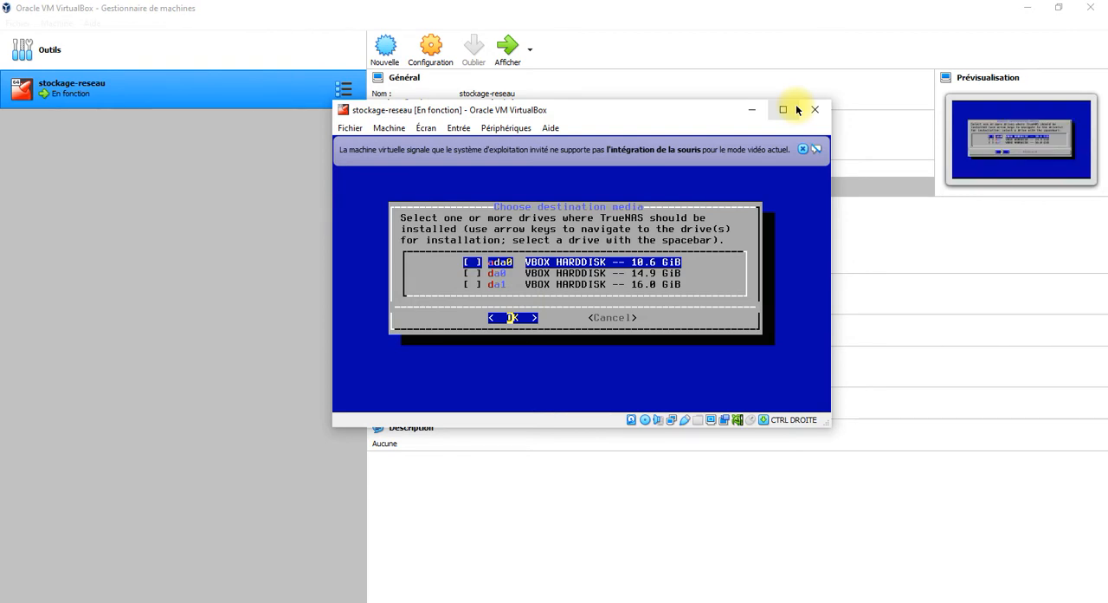
# Select the 10.6 GiB drive ada0 as the installation destination and agree to erase it.
pyautogui.press('space')
pyautogui.press('Return')
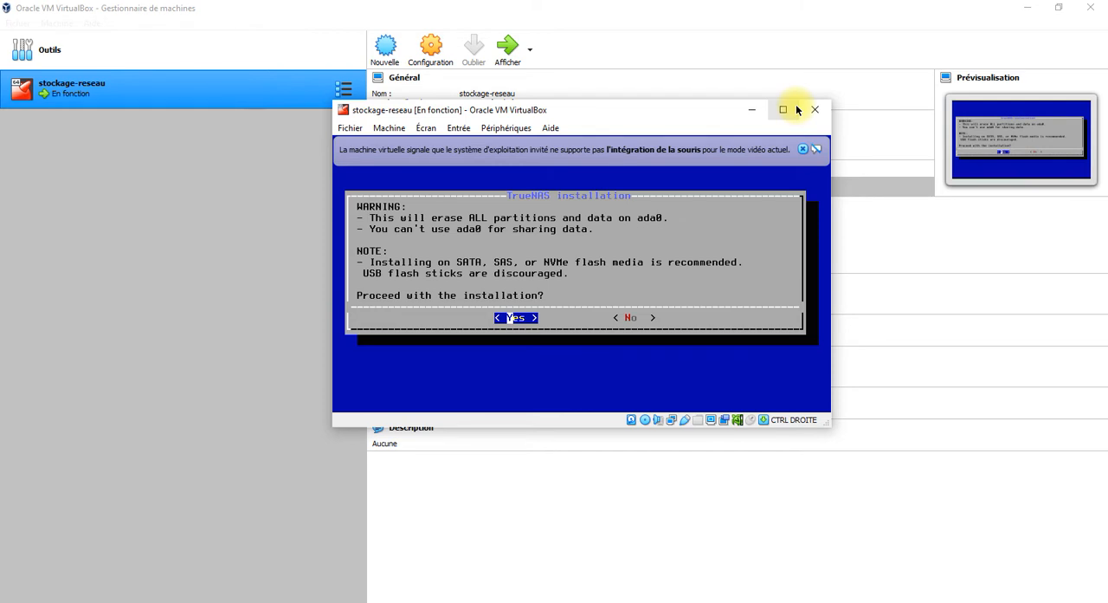
pyautogui.press('Return')
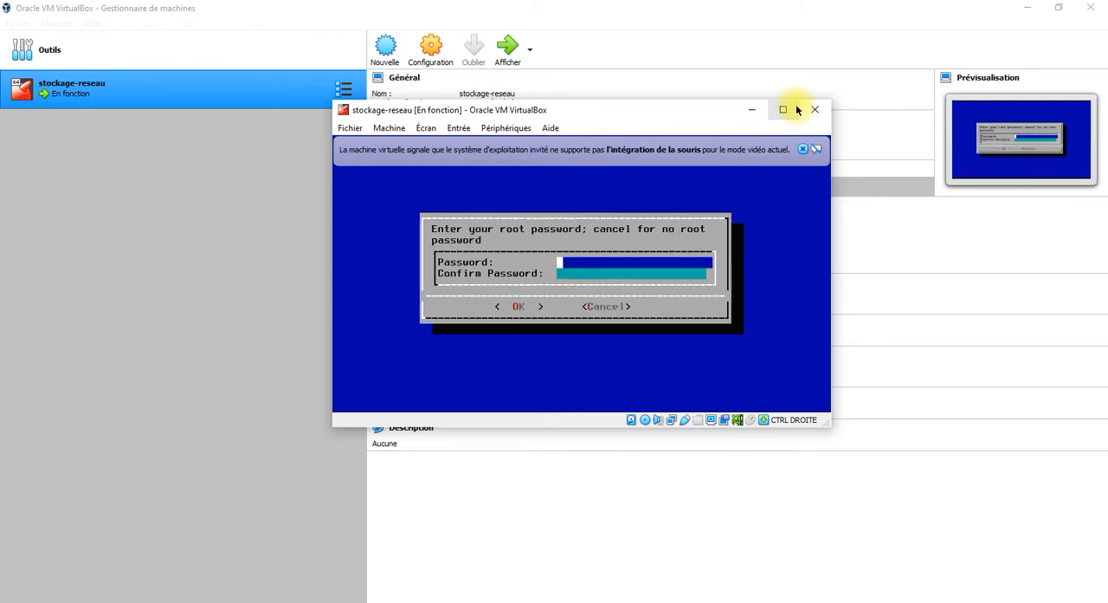
# Enter and confirm the root password, and choose to boot TrueNAS via BIOS.
pyautogui.write('*****')
pyautogui.press('Tab')
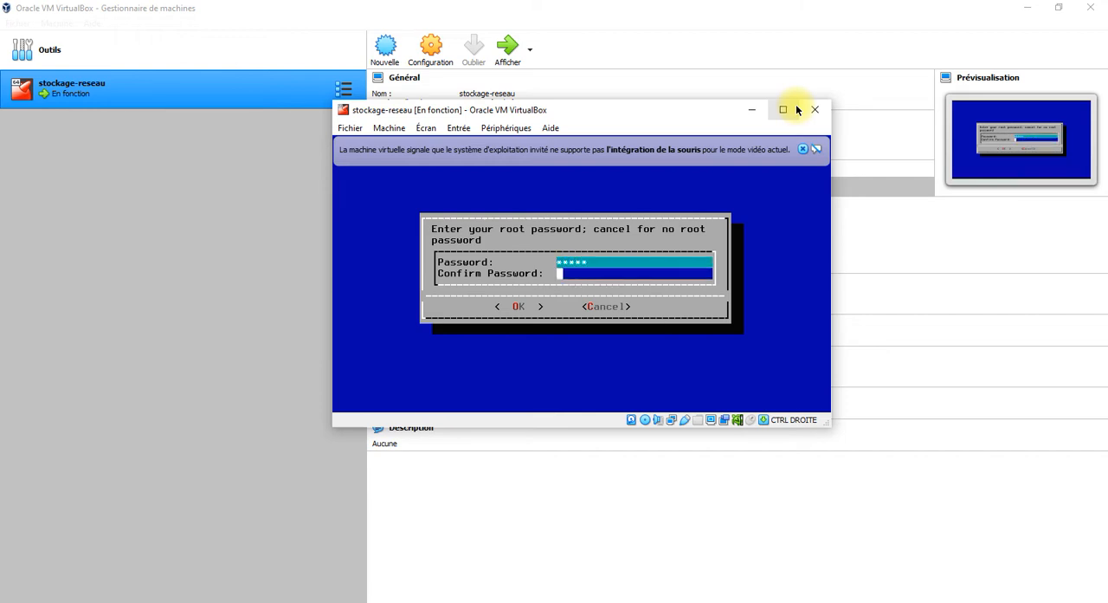
pyautogui.write('*****')
pyautogui.press('Tab')
pyautogui.press('Return')
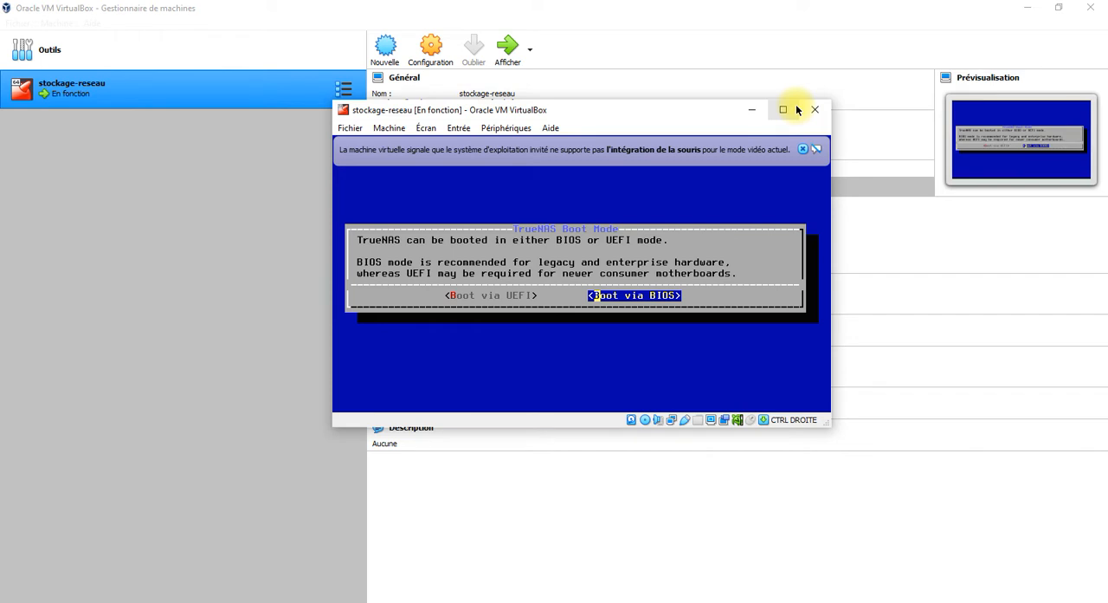
pyautogui.press('Return')
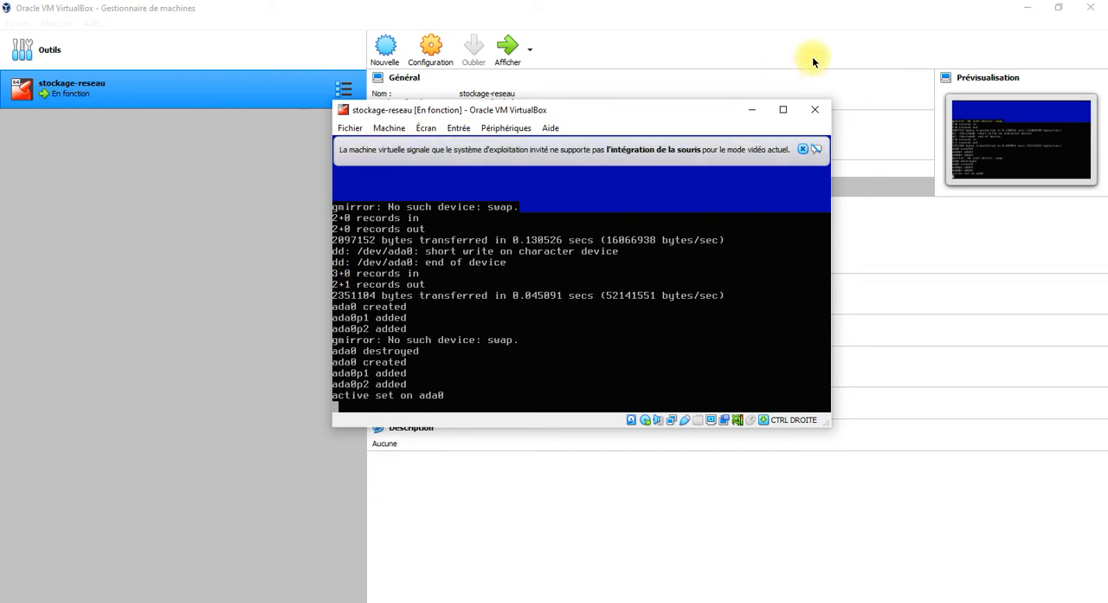
# Enlarge and reposition the virtual machine window, and dismiss the mouse integration notice.
pyautogui.moveTo(830, 173); pyautogui.dragTo(959, 191)
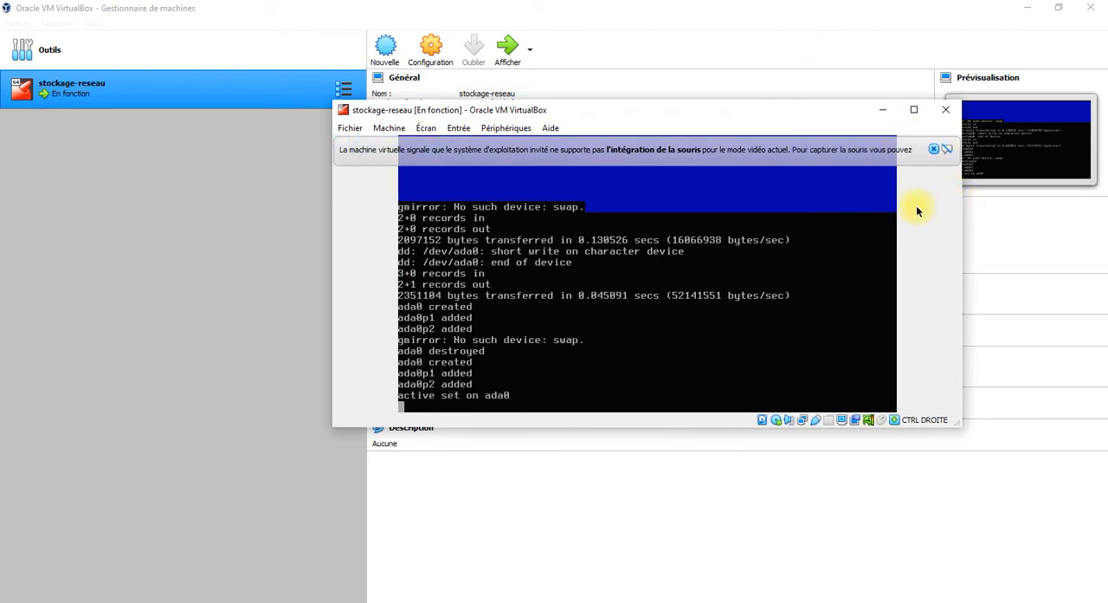
pyautogui.moveTo(497, 433); pyautogui.dragTo(455, 565)
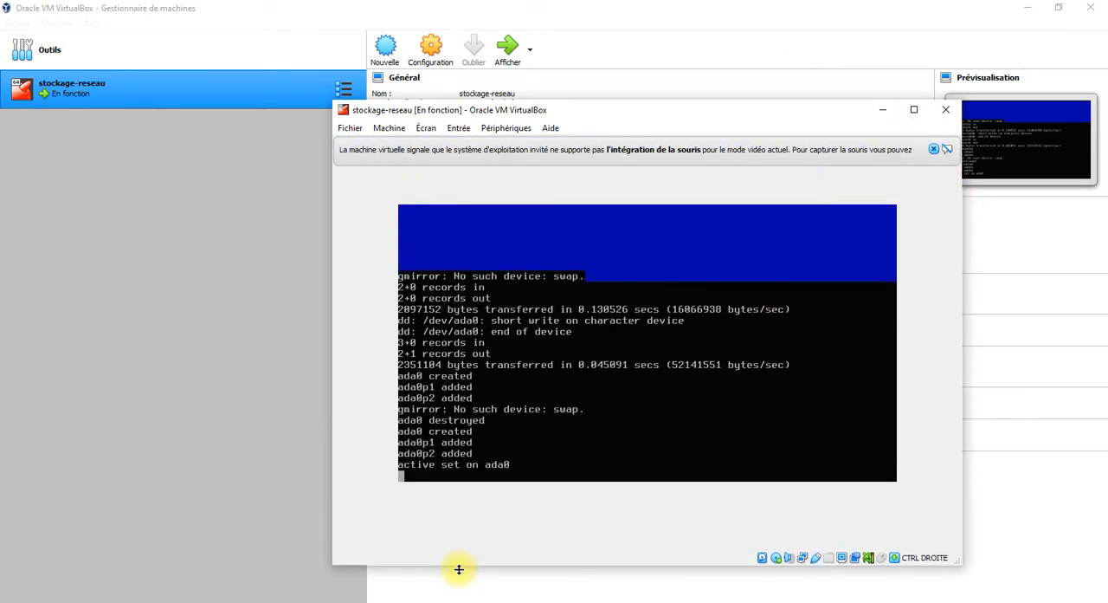
pyautogui.moveTo(628, 116); pyautogui.dragTo(536, 83)
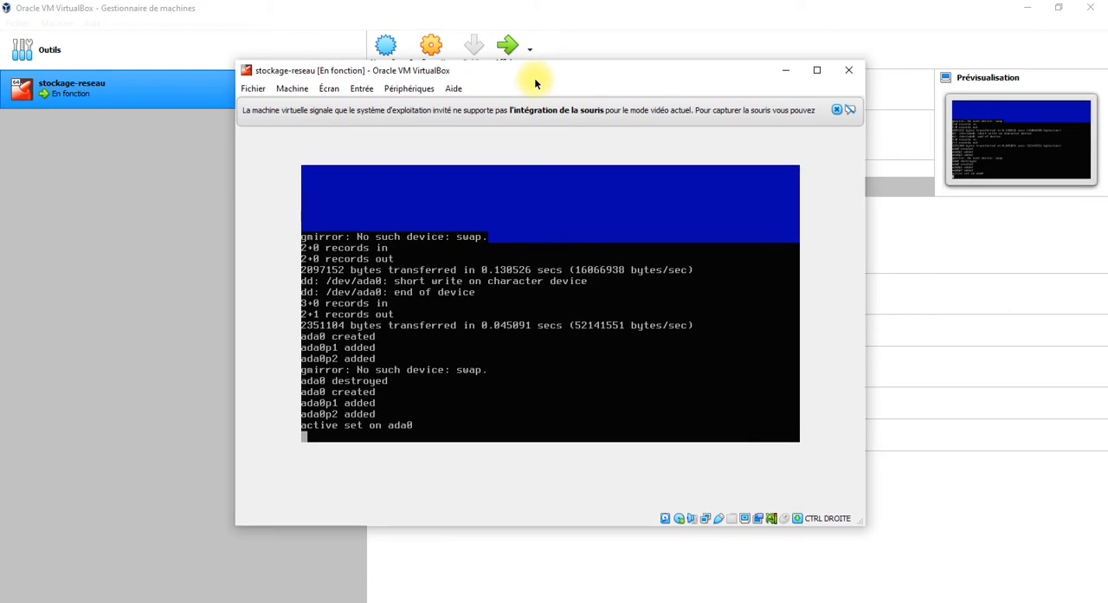
pyautogui.click(836, 110)
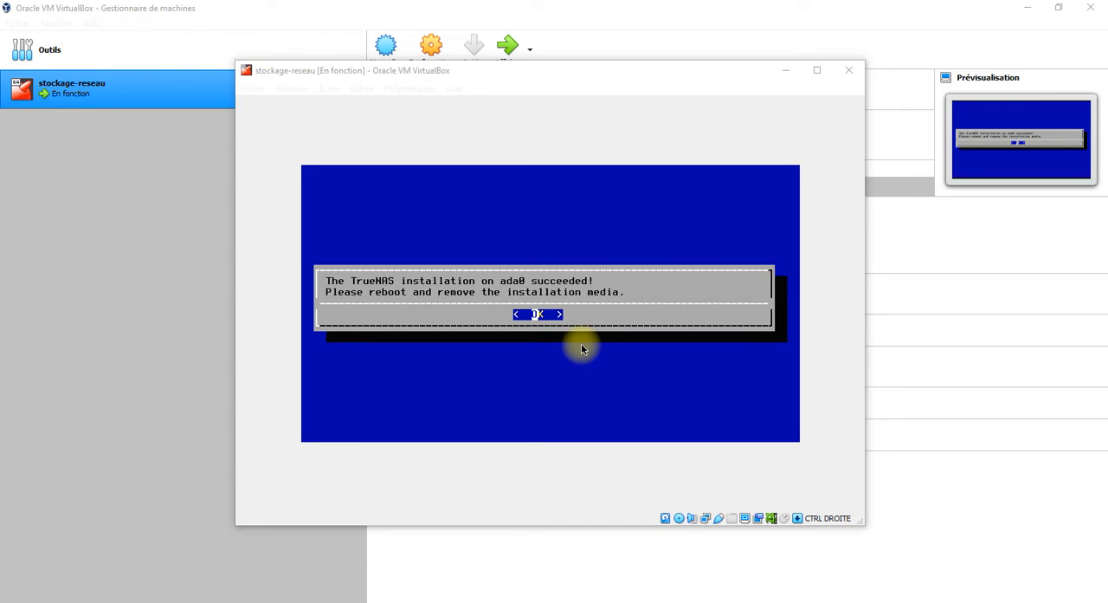
# Acknowledge the end of the TrueNAS installation and choose Reboot System in the console setup.
pyautogui.click(724, 77)
pyautogui.press('Return')
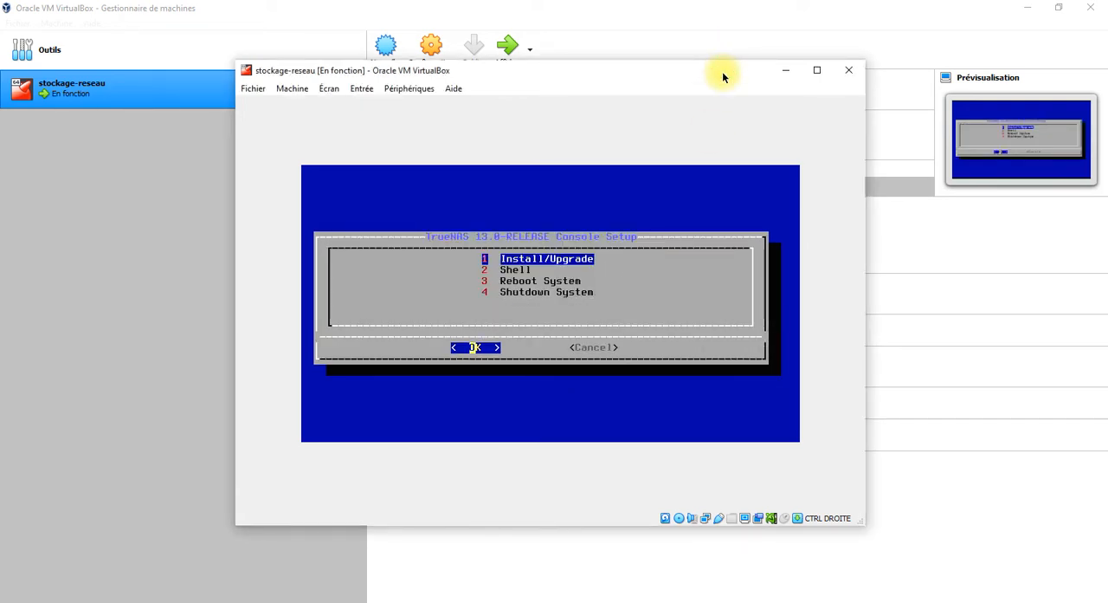
pyautogui.press('Down')
pyautogui.press('Down')
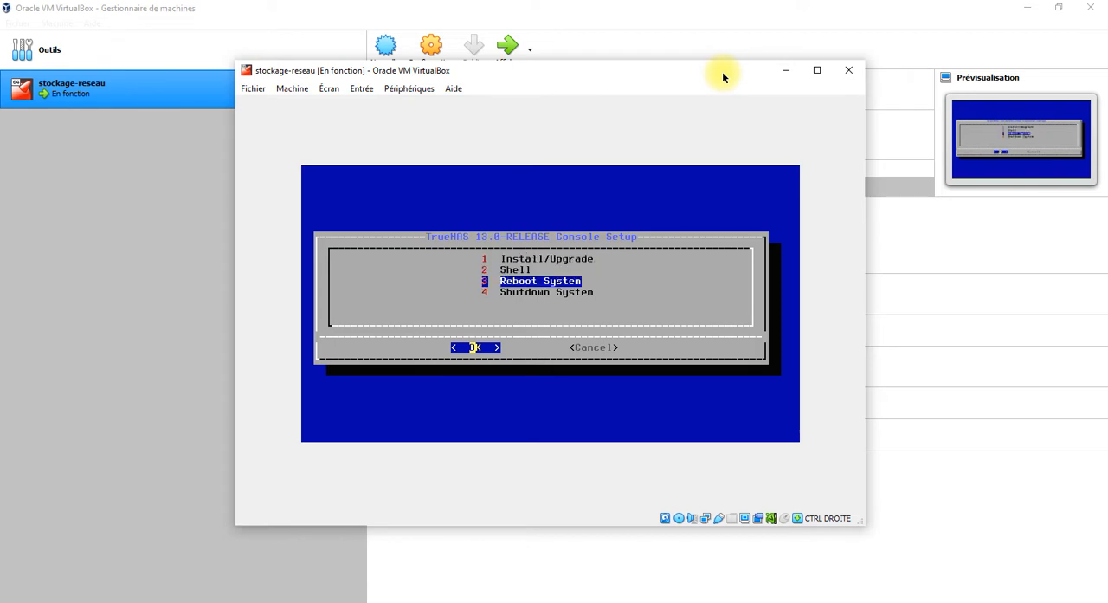
pyautogui.press('Return')
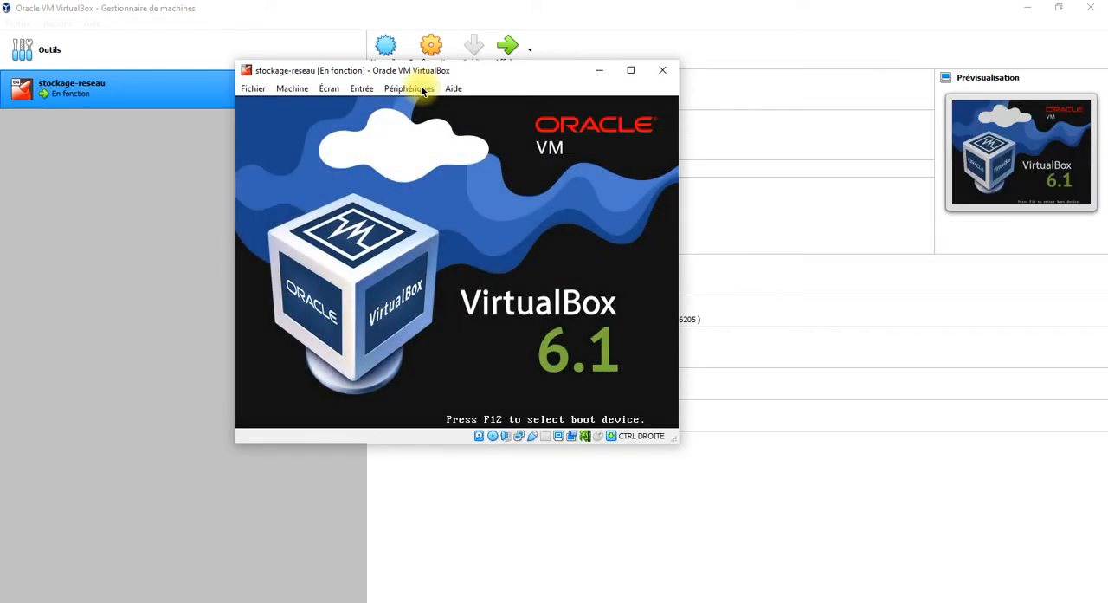
# Eject the TrueNAS-13.0-RELEASE.iso disc from the machine's virtual optical drive.
pyautogui.click(417, 88)
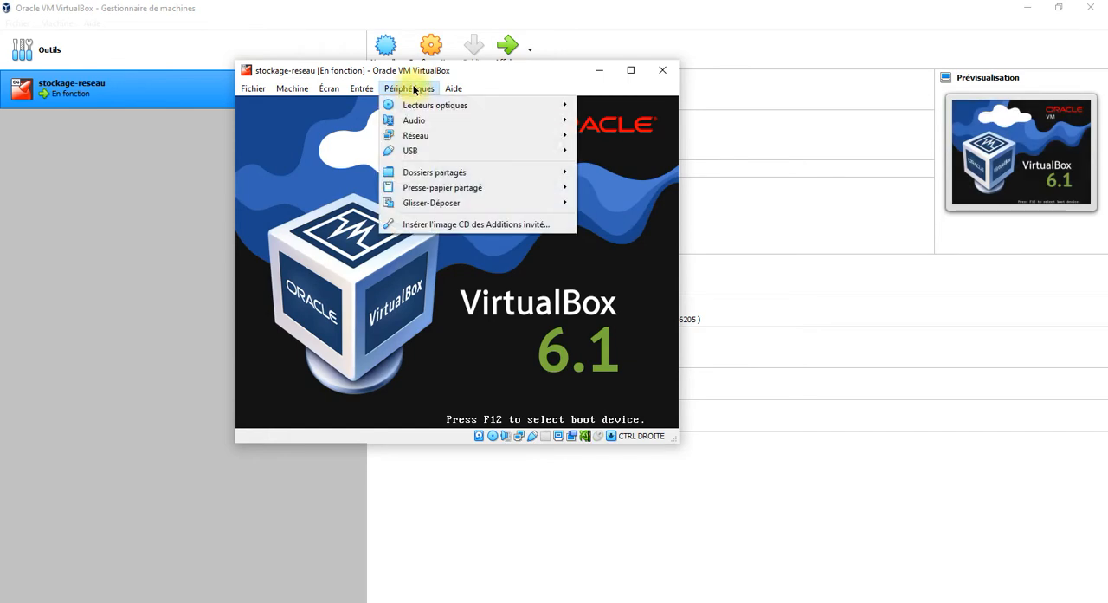
pyautogui.moveTo(407, 104)
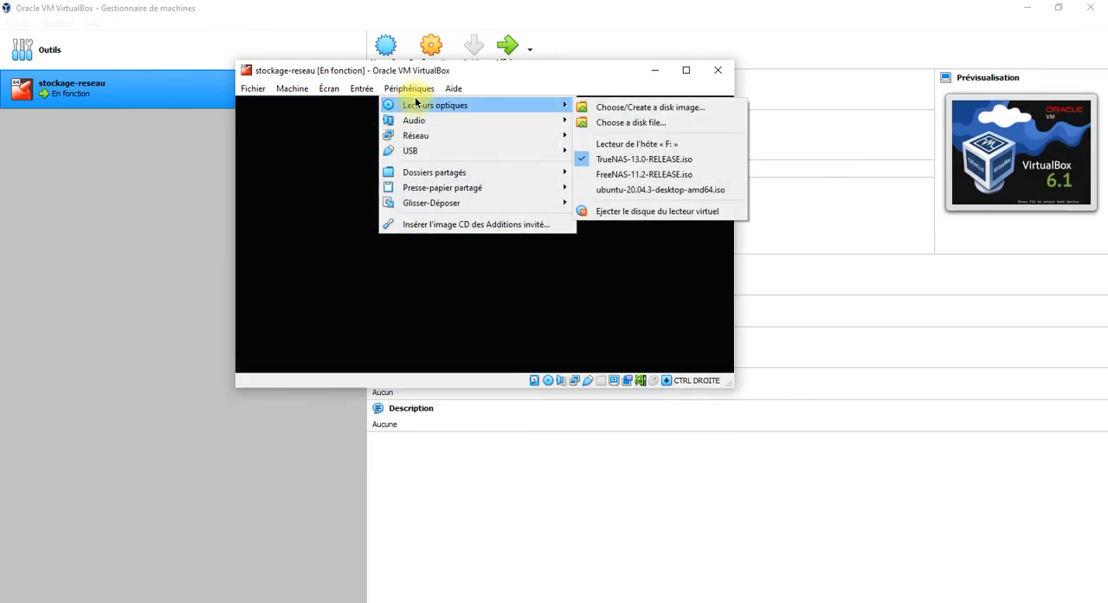
pyautogui.click(610, 212)
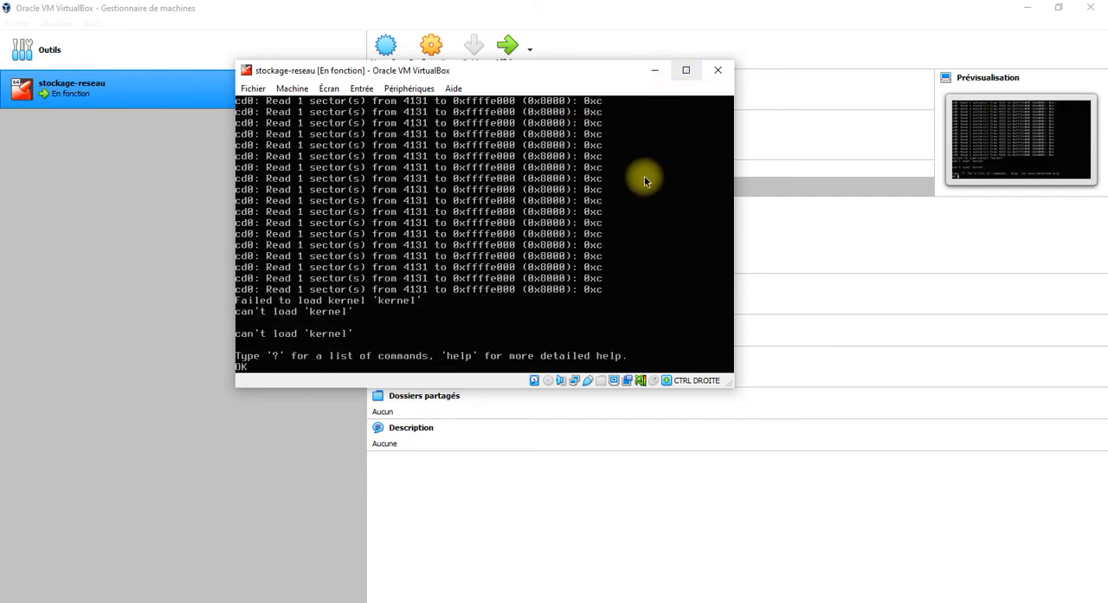
# Close the stockage-reseau machine by powering it off.
pyautogui.press('Return')
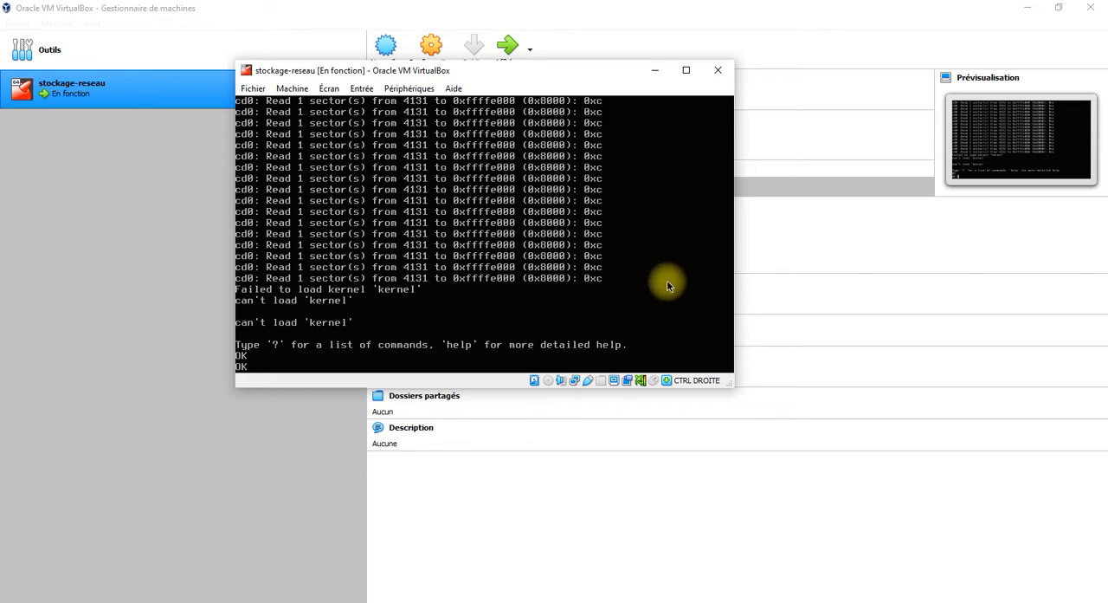
pyautogui.click(718, 71)
pyautogui.click(474, 245)
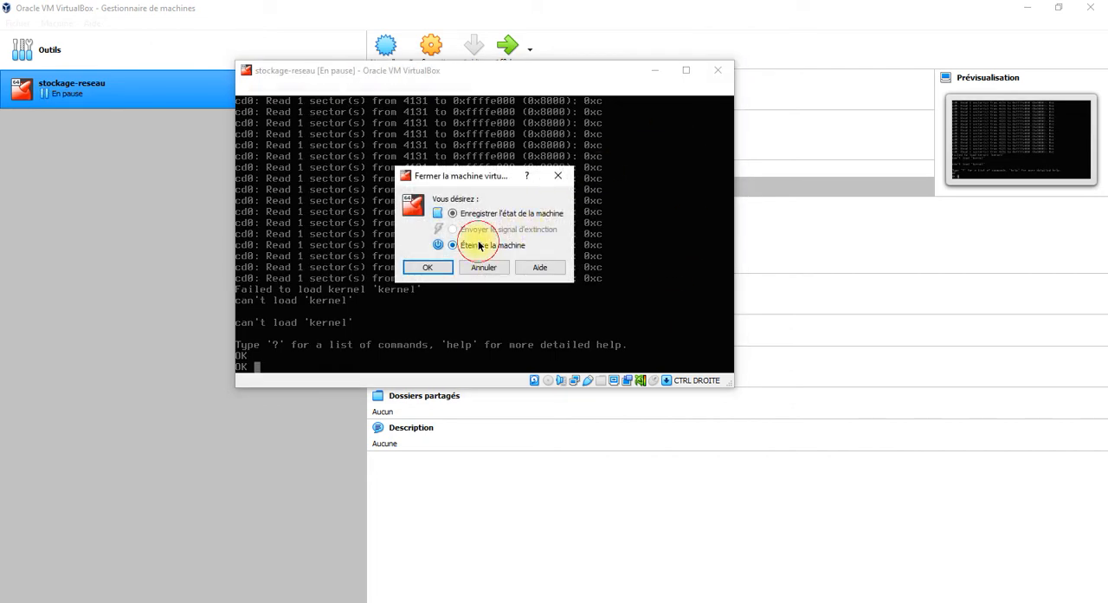
pyautogui.click(427, 267)
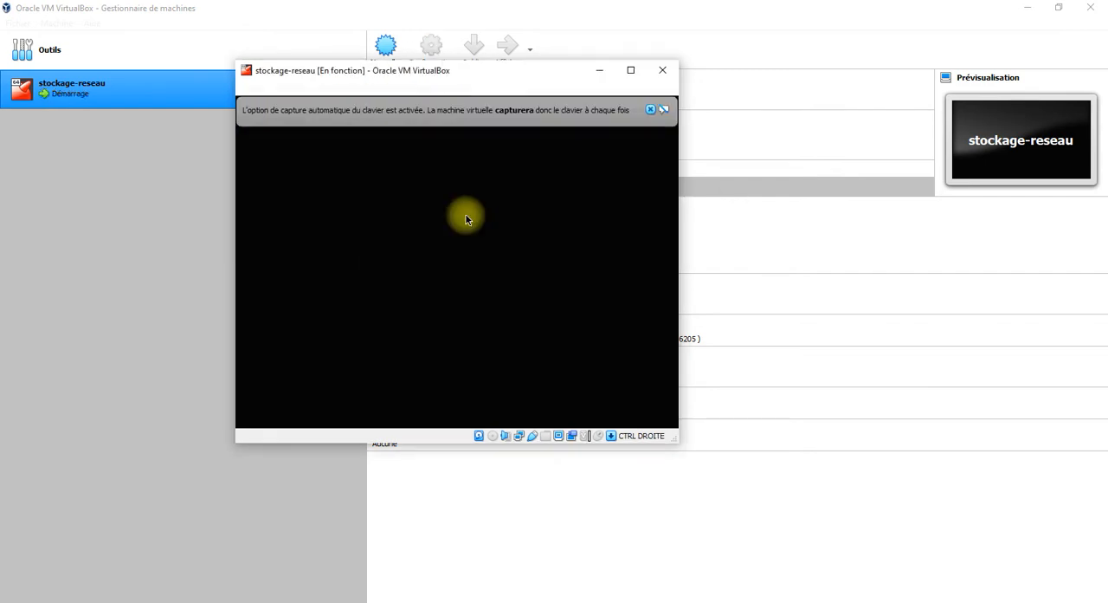
# Maximize the restarted machine's window and dismiss the automatic keyboard capture notice.
pyautogui.click(631, 69)
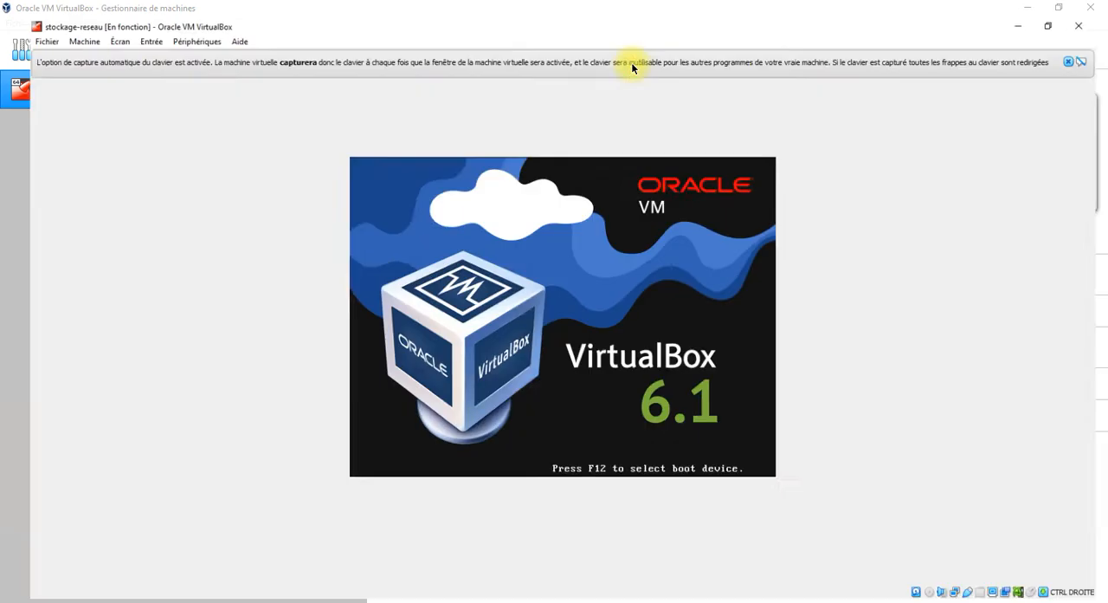
pyautogui.click(1058, 7)
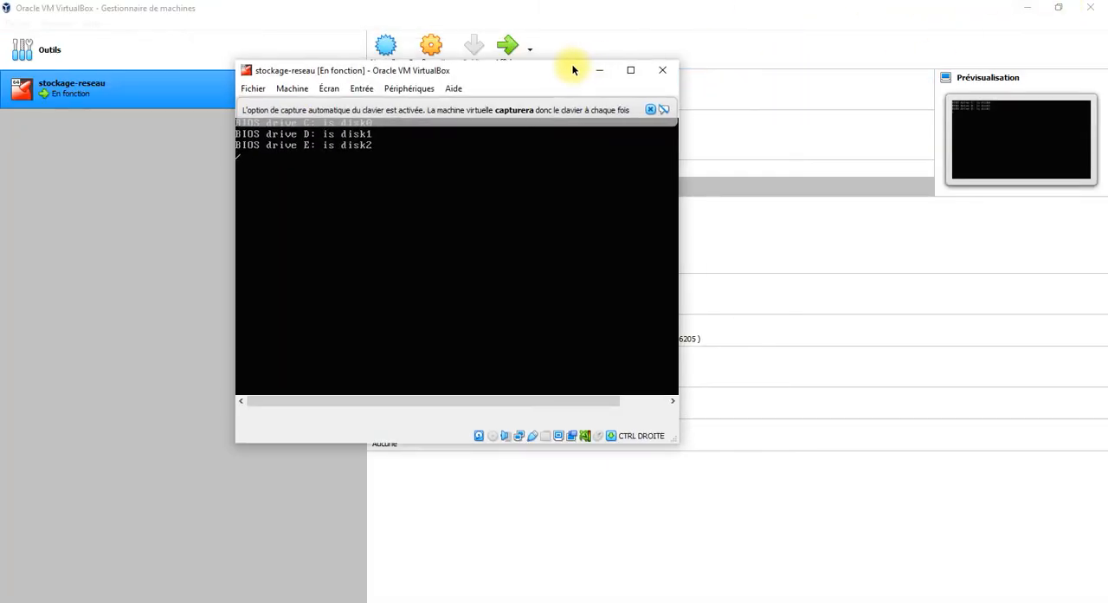
pyautogui.moveTo(574, 69); pyautogui.dragTo(622, 94)
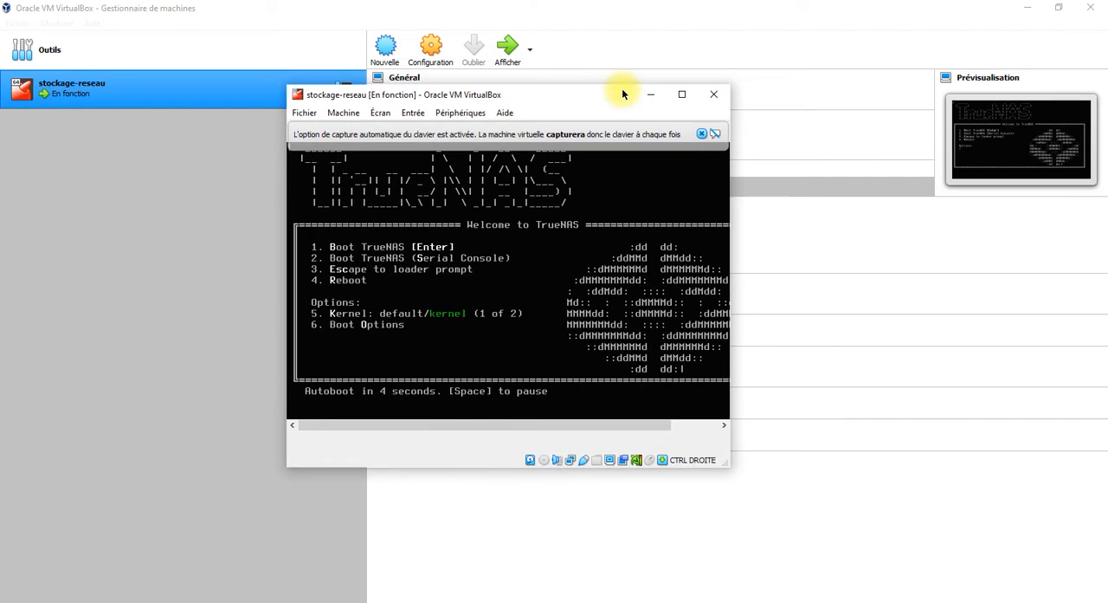
pyautogui.click(684, 93)
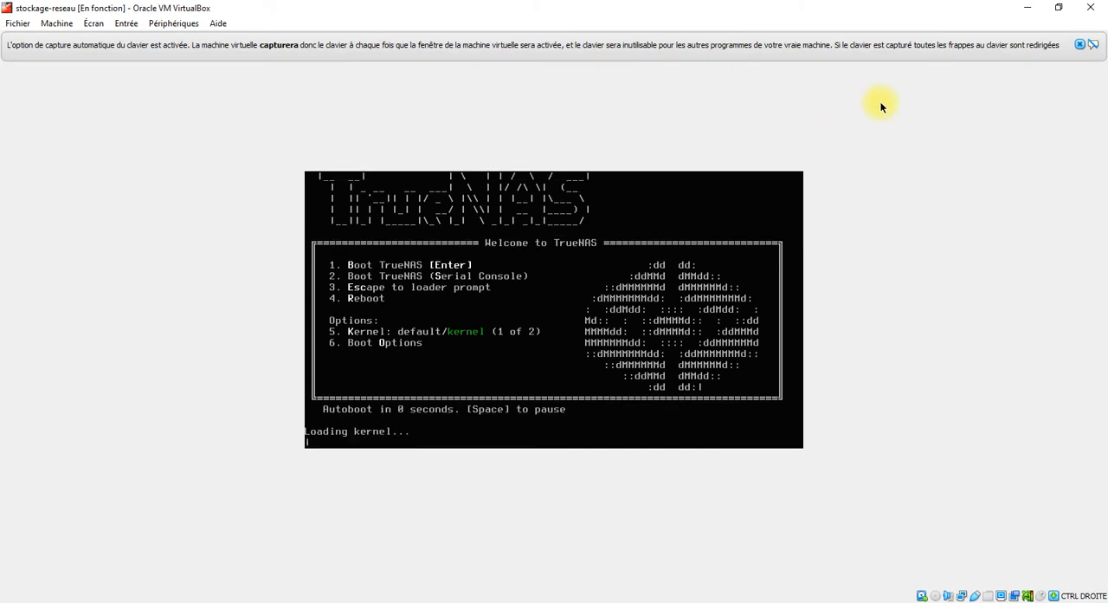
pyautogui.click(1080, 44)
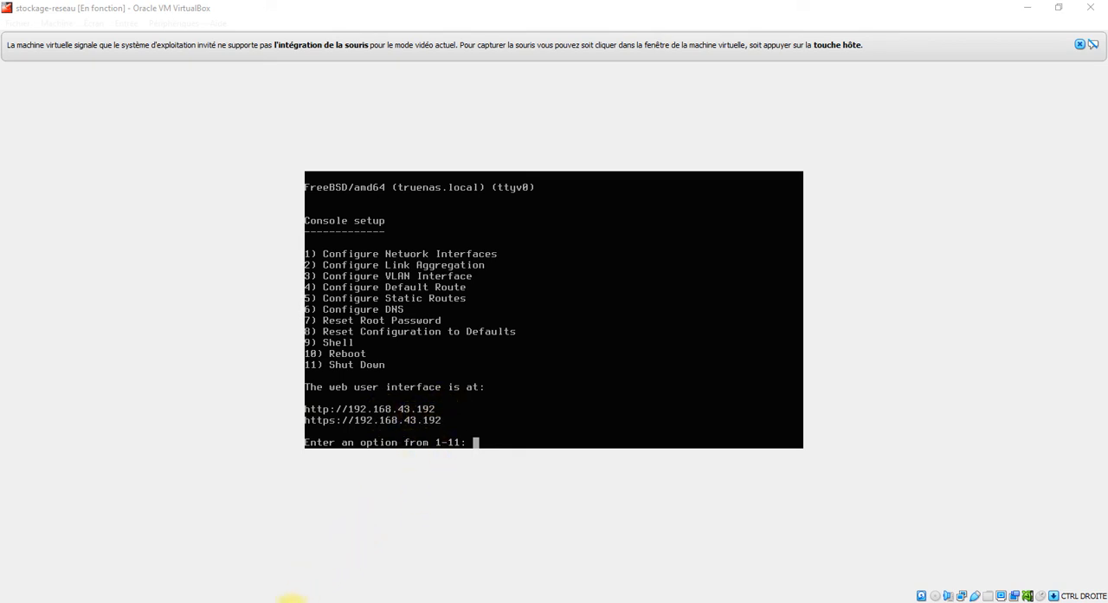
# Switch to Google Chrome and open the TrueNAS web interface at 192.168.43.192 in a new tab.
pyautogui.moveTo(295, 594)
pyautogui.click(355, 575)
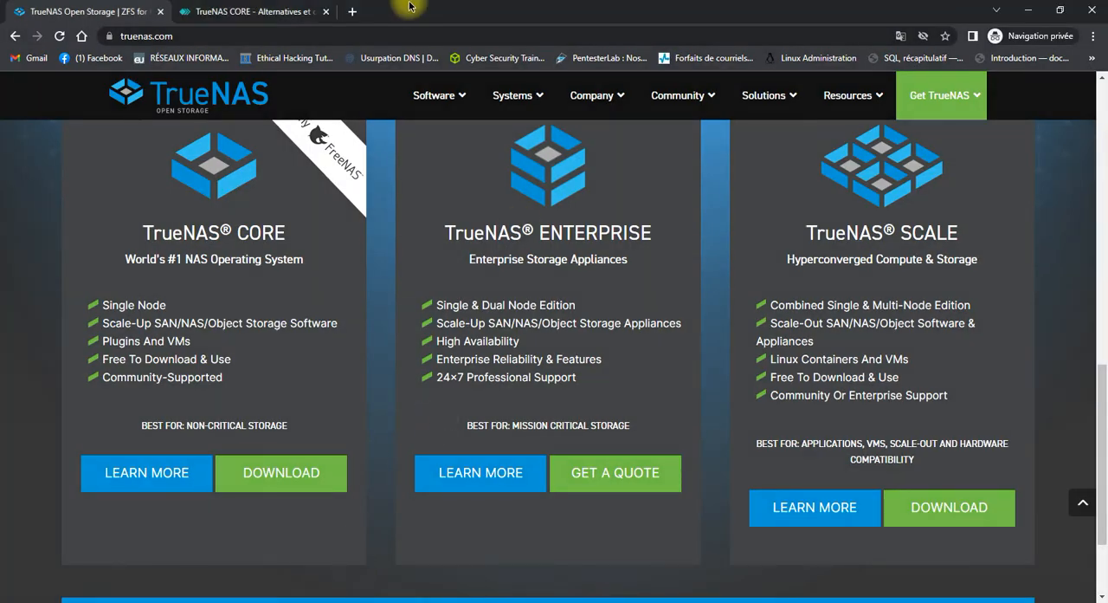
pyautogui.click(351, 12)
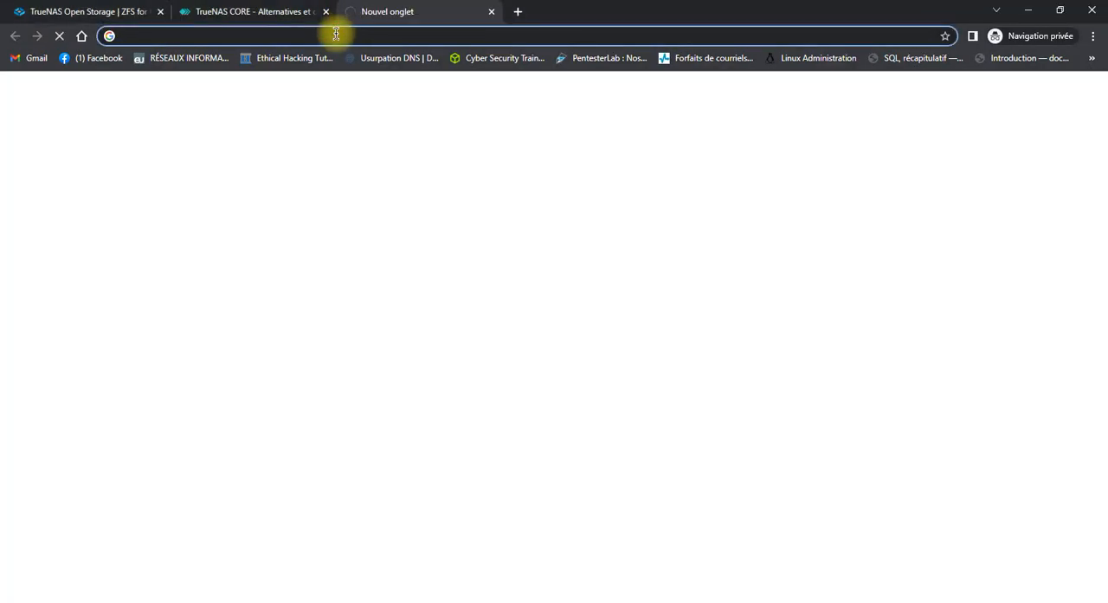
pyautogui.write('92')
pyautogui.press('BackSpace')
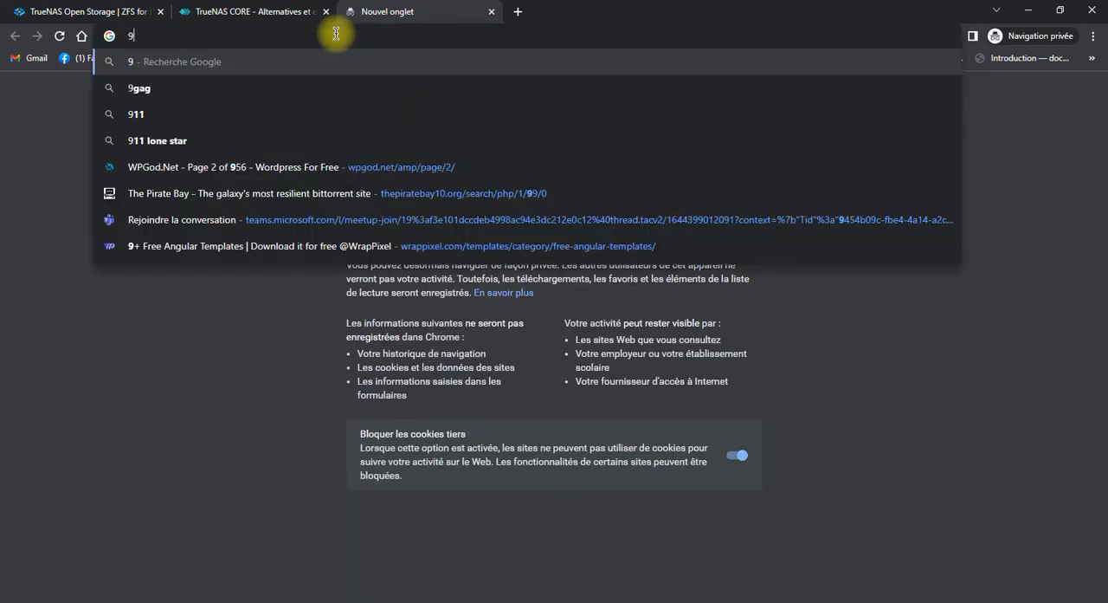
pyautogui.press('BackSpace')
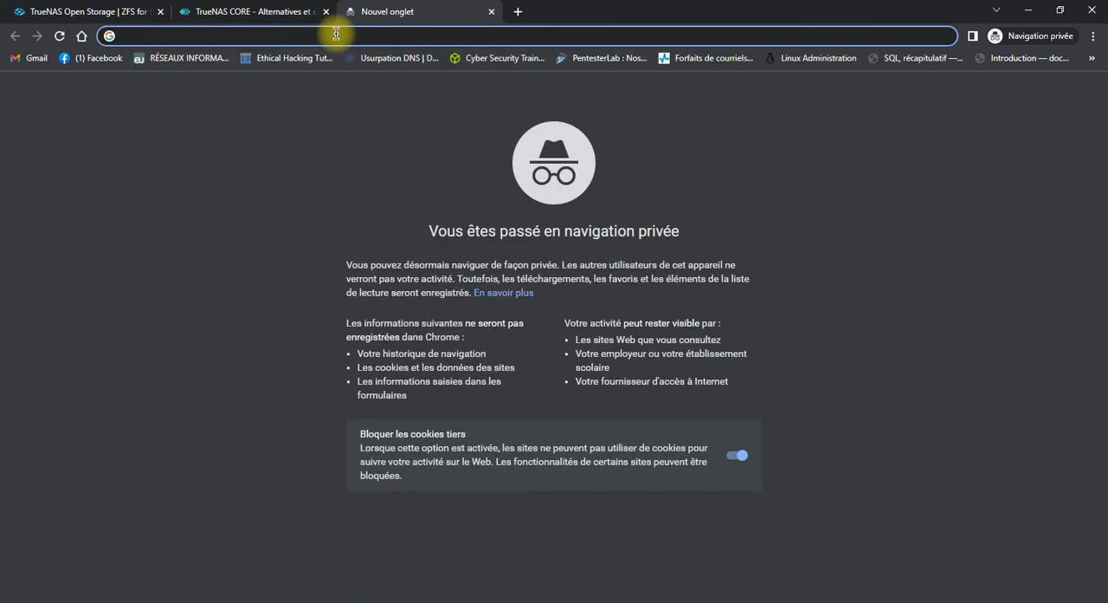
pyautogui.write('192.')
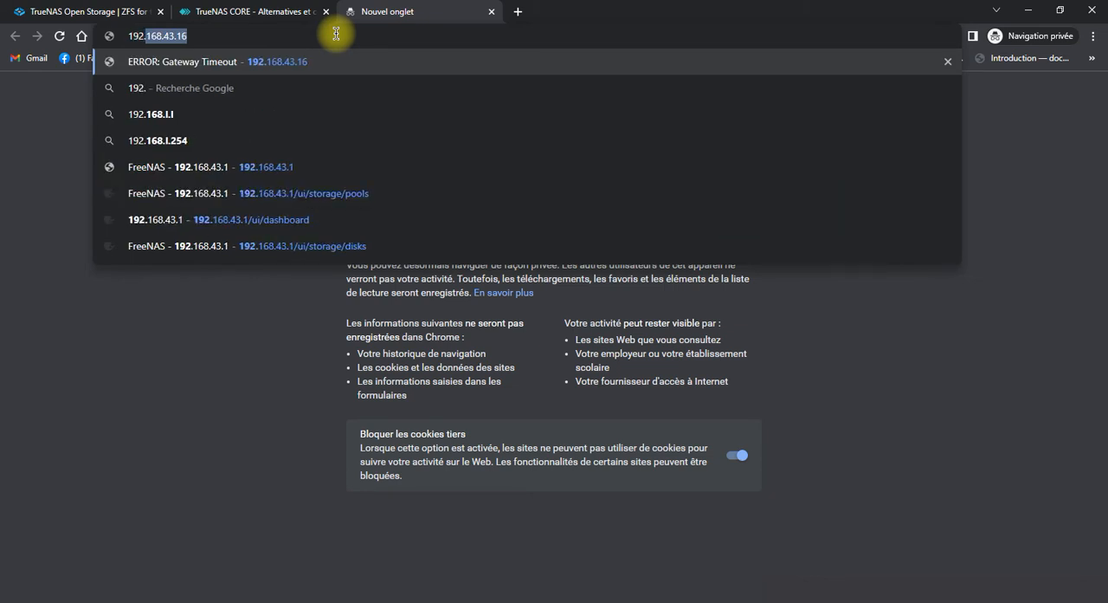
pyautogui.write('168')
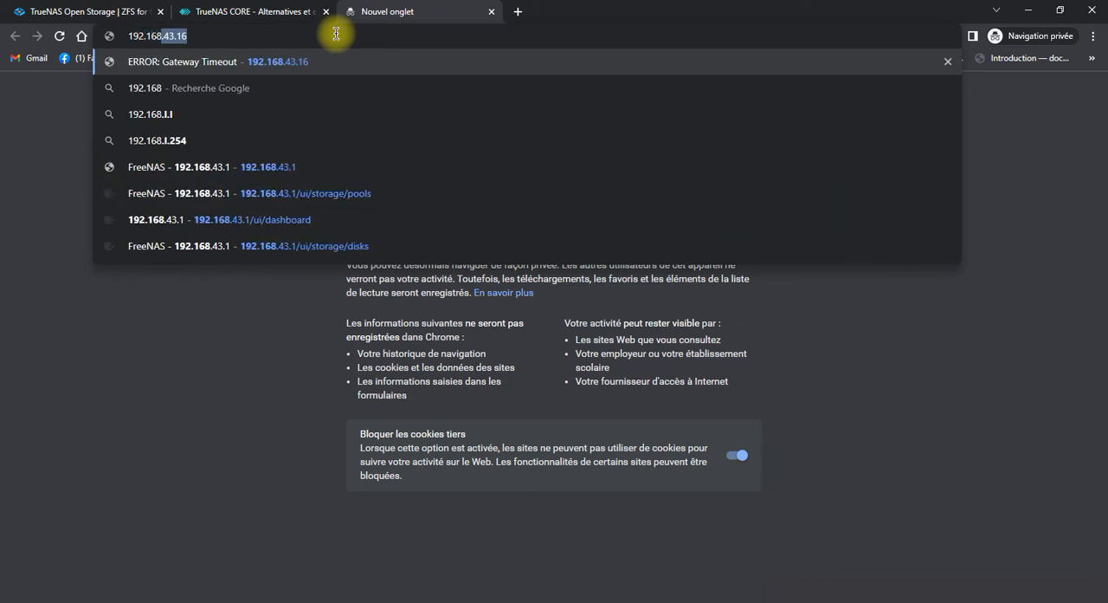
pyautogui.write('.')
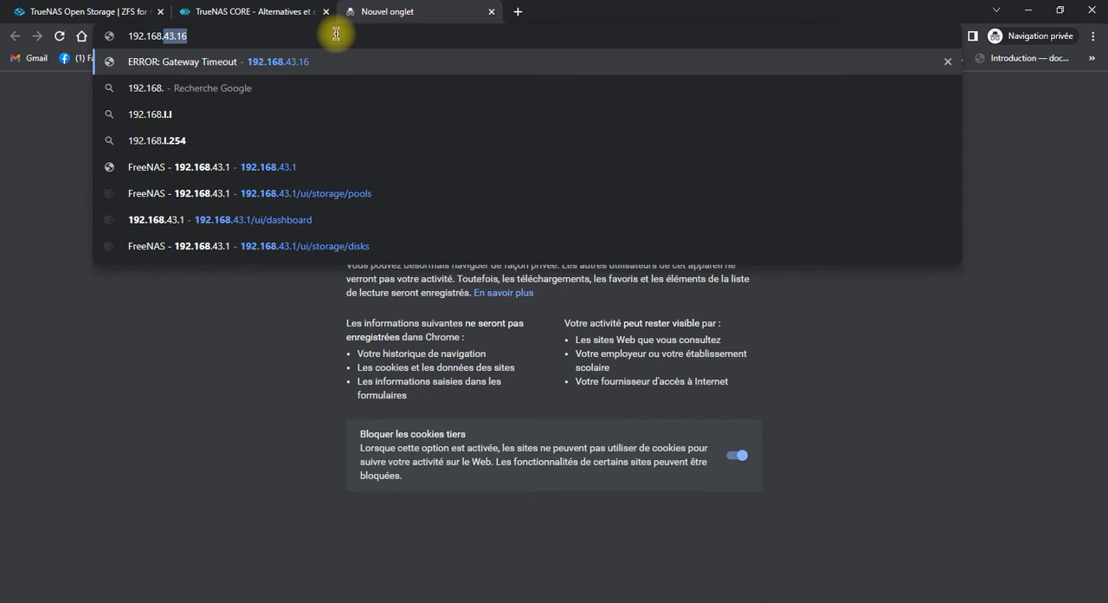
pyautogui.write('43')
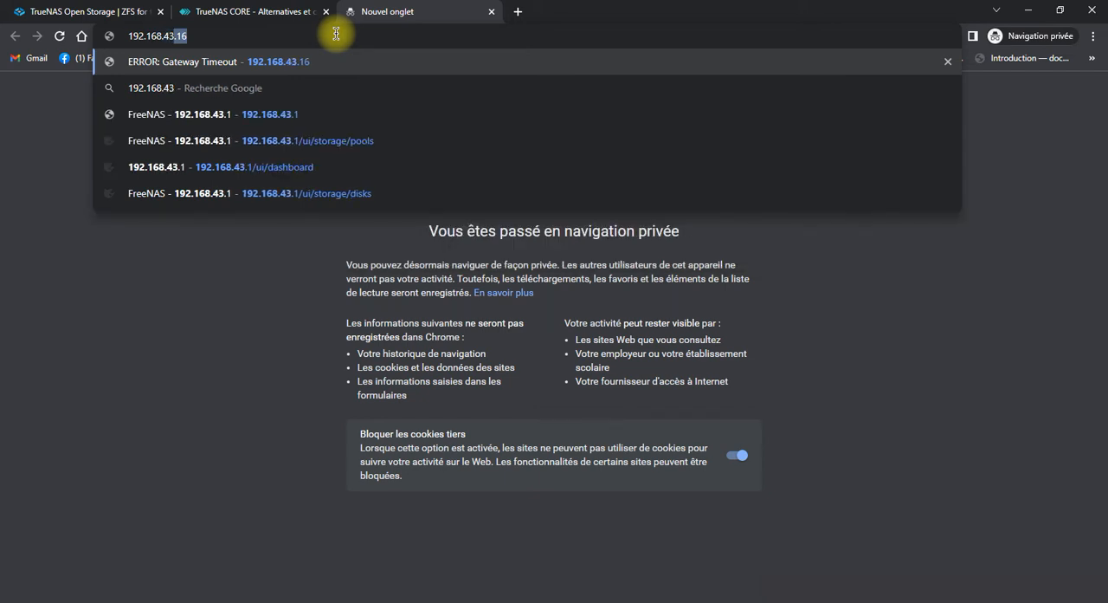
pyautogui.write('.1')
pyautogui.write('92')
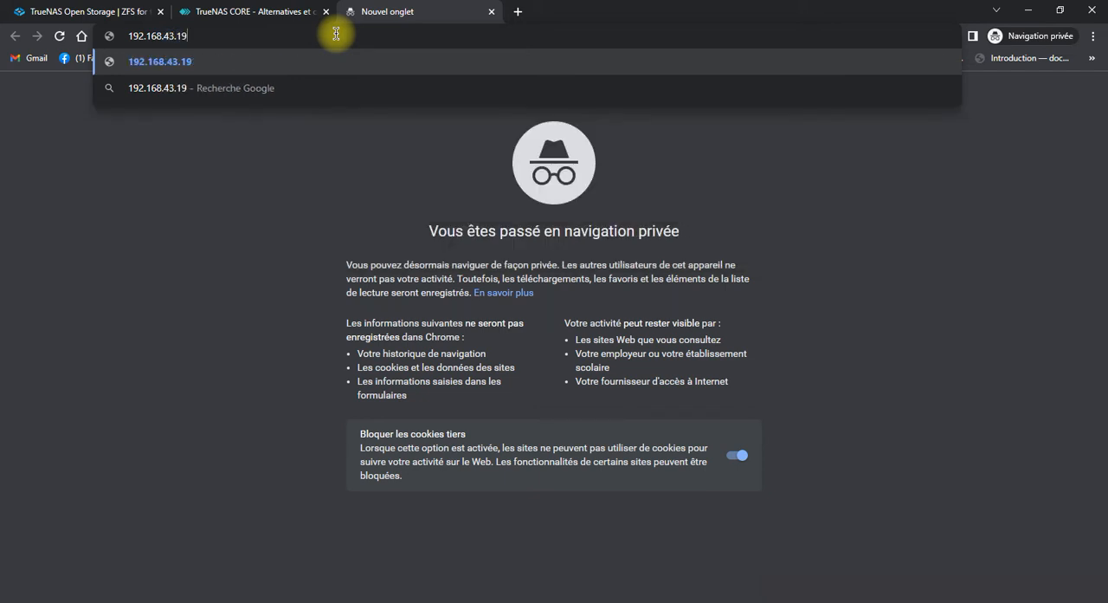
pyautogui.press('Return')
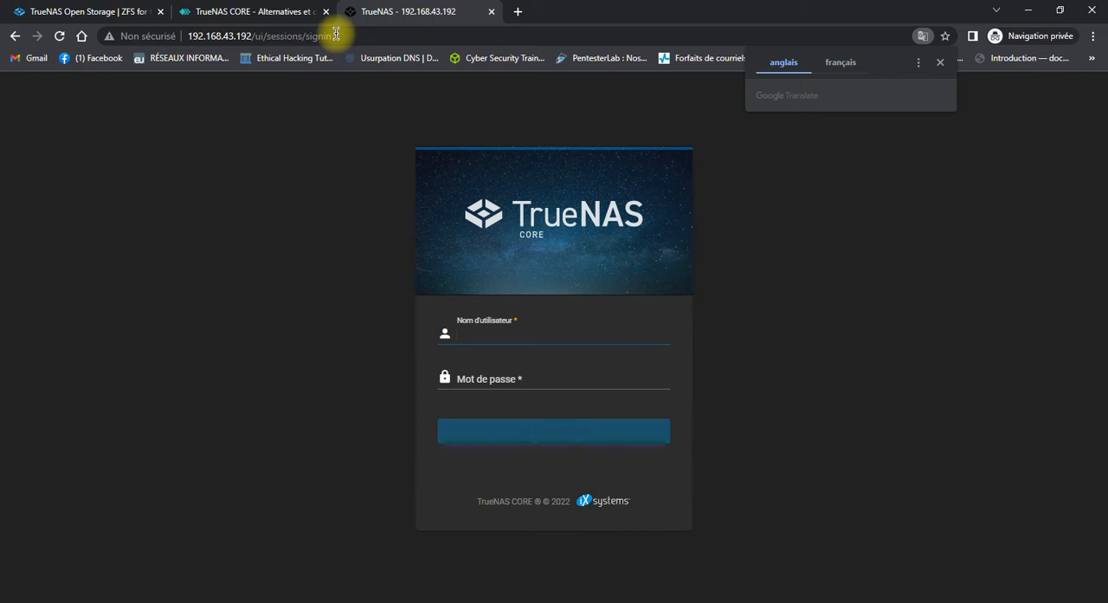
# Dismiss the translation prompt and sign in to TrueNAS CORE as root with the account password.
pyautogui.click(935, 63)
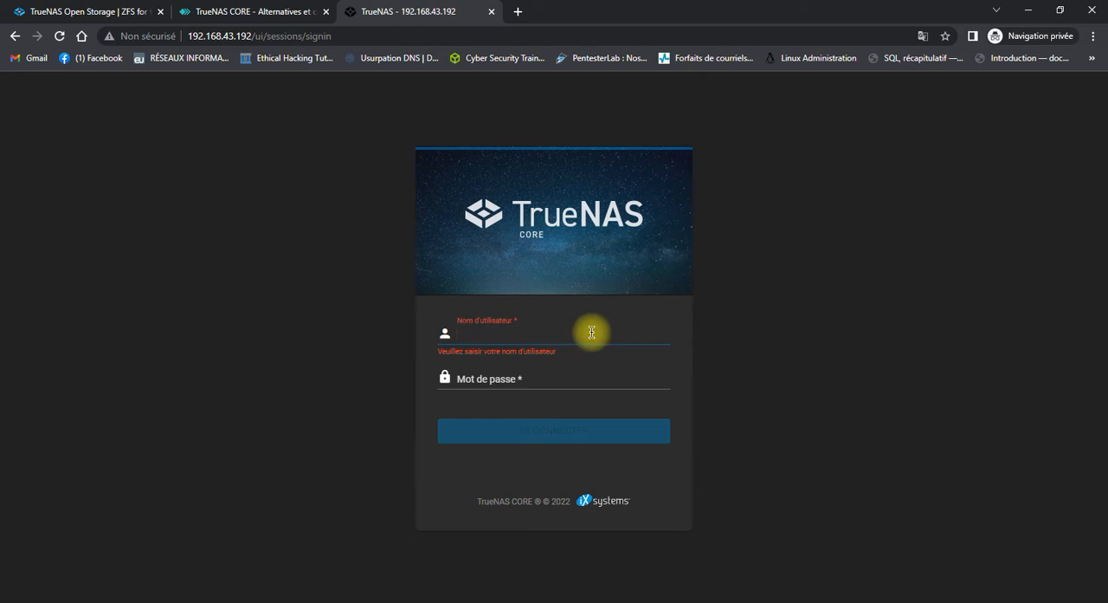
pyautogui.write('root')
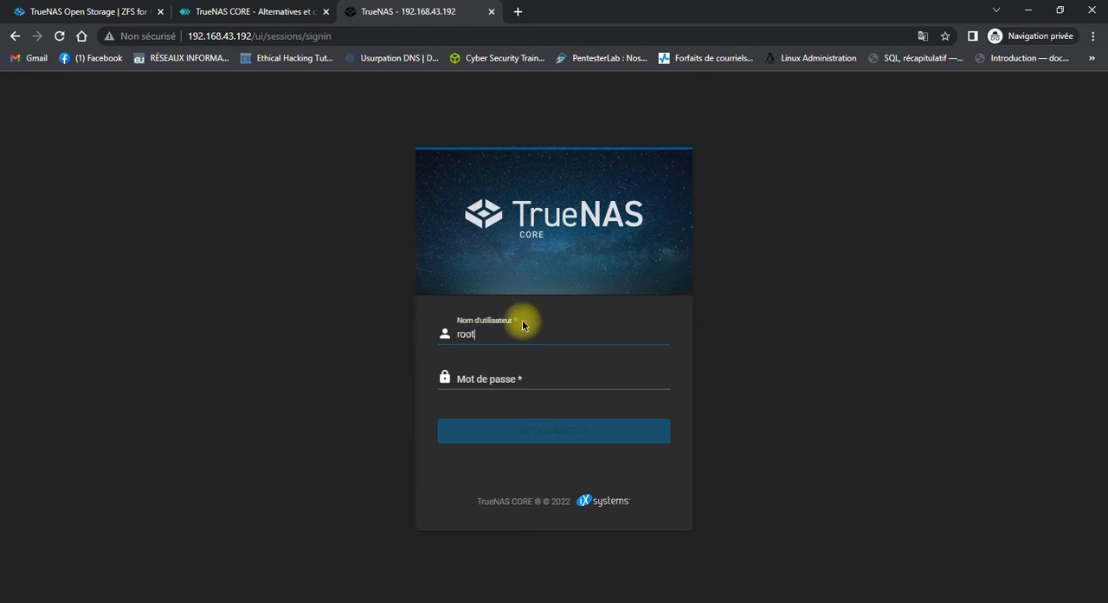
pyautogui.click(485, 378)
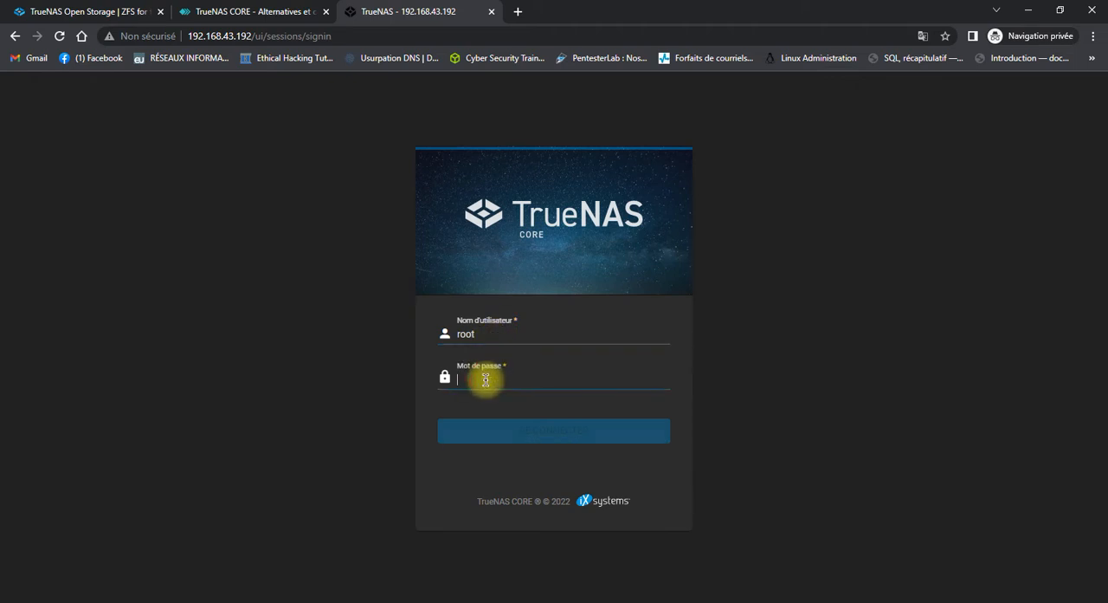
pyautogui.write('*****')
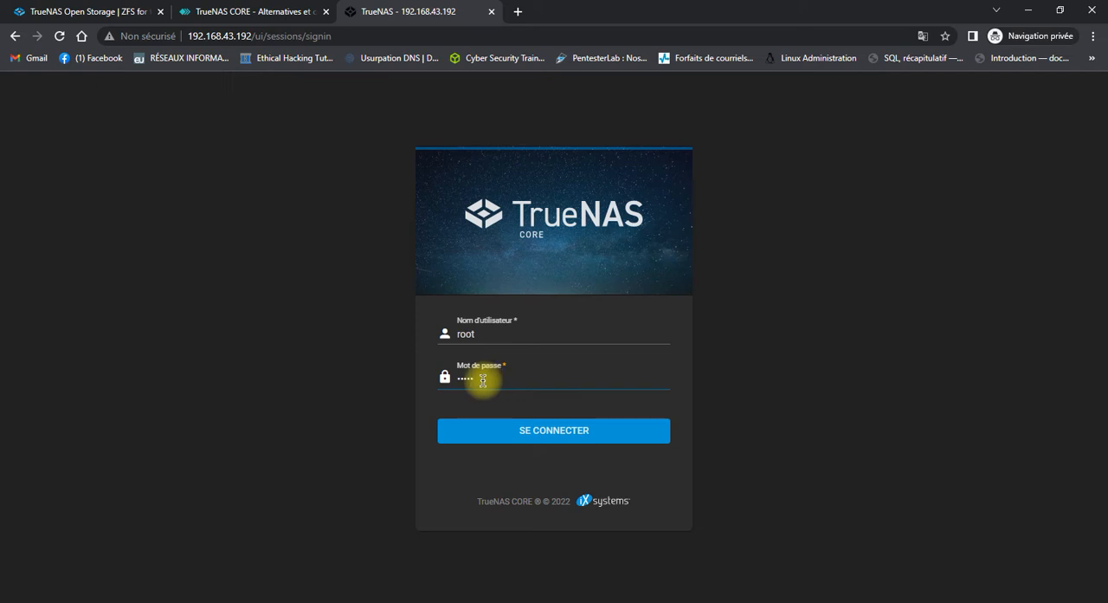
pyautogui.click(529, 441)
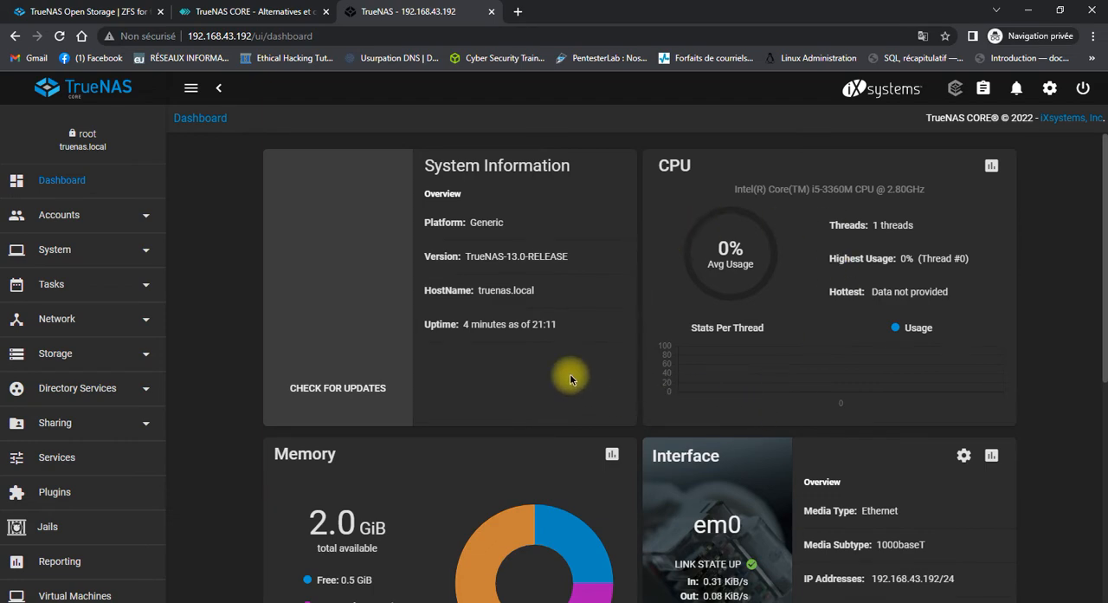
# Look over the dashboard's system, CPU, memory and interface cards, the account settings options and the navigation entries.
pyautogui.scroll(-3, 570, 373)
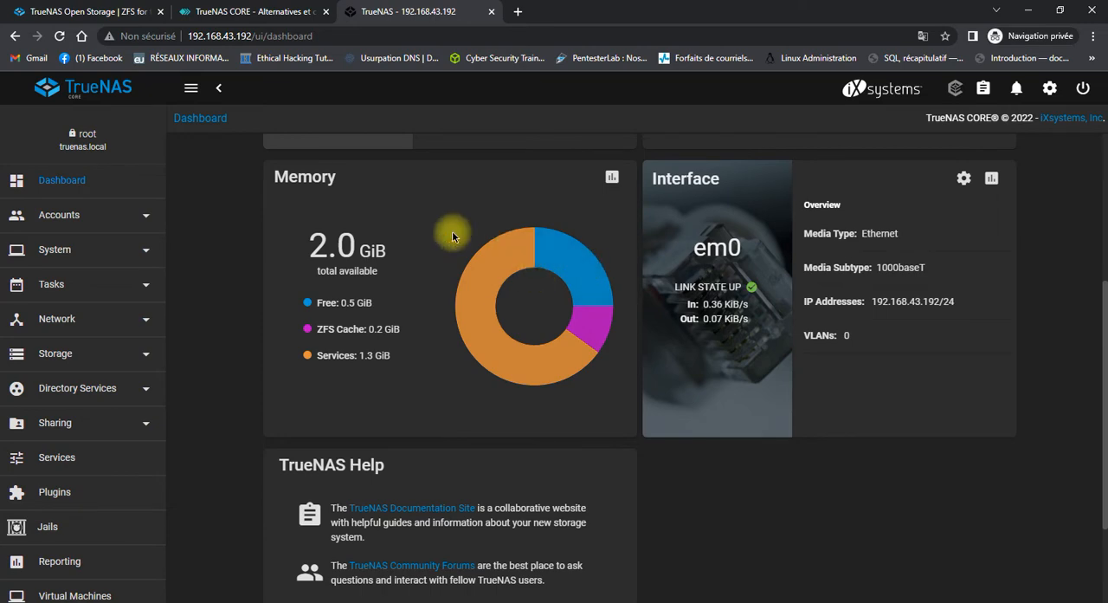
pyautogui.scroll(-2, 445, 338)
pyautogui.scroll(5, 445, 338)
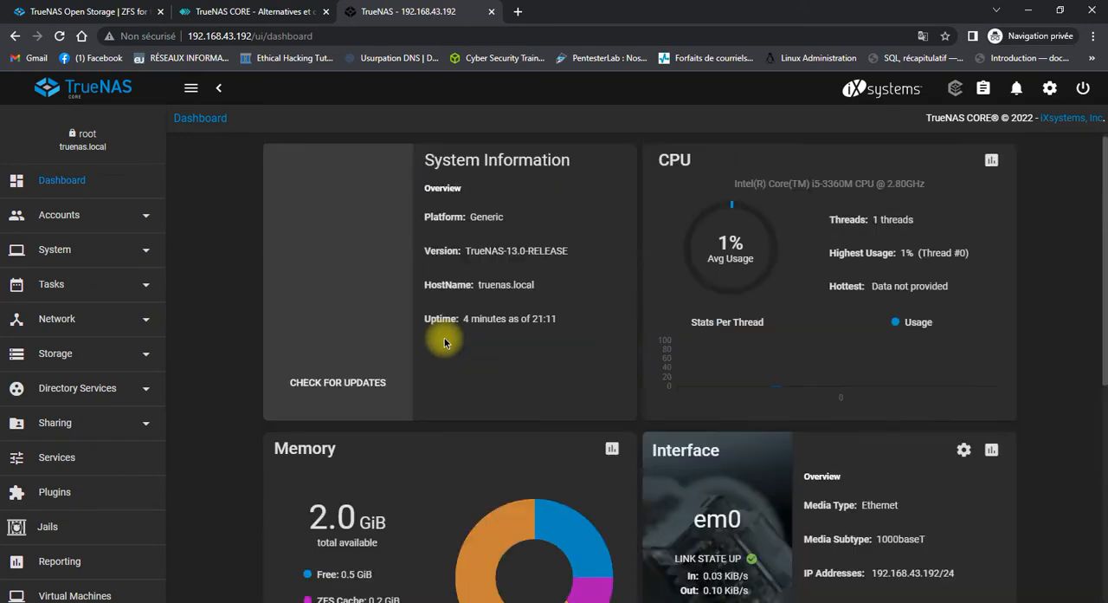
pyautogui.click(1049, 88)
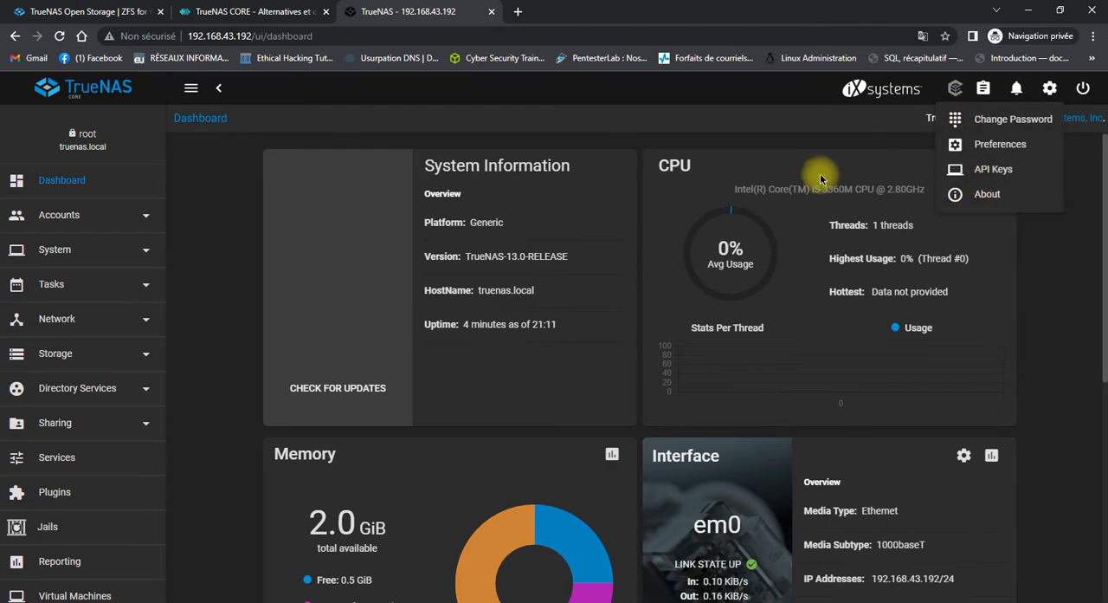
pyautogui.click(747, 137)
pyautogui.scroll(-2, 131, 144)
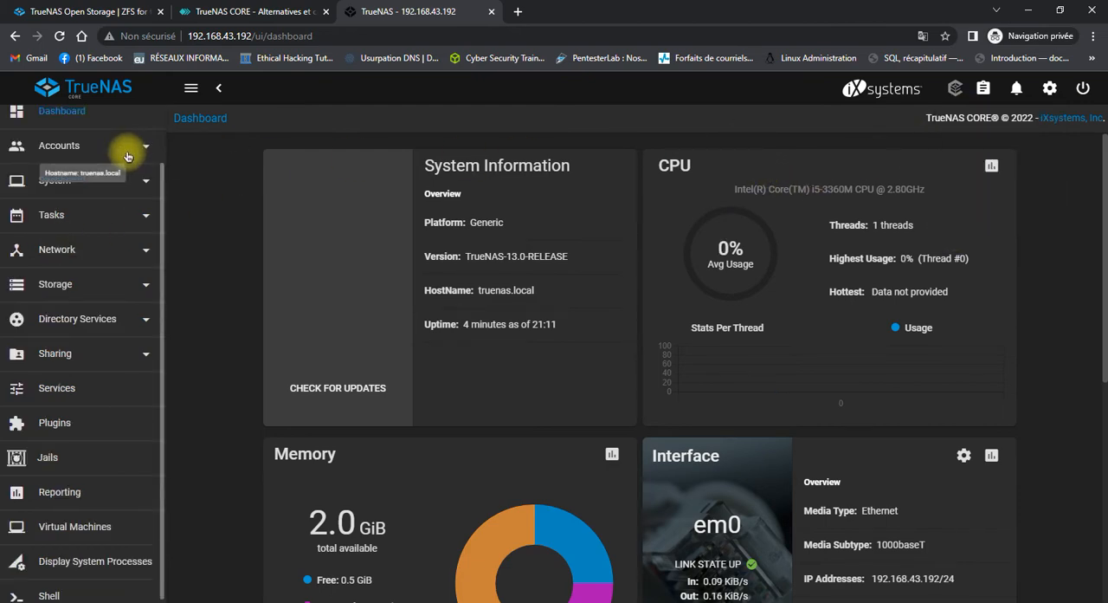
pyautogui.scroll(2, 124, 179)
pyautogui.scroll(-1, 127, 185)
pyautogui.scroll(2, 126, 186)
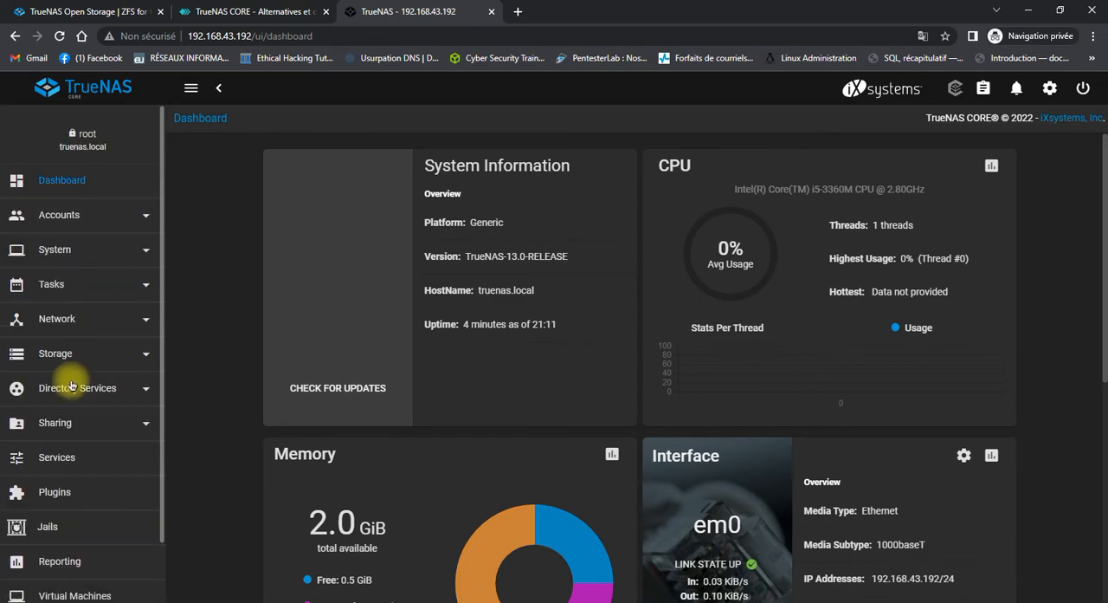
# Examine the General system settings, including the GUI, localization and other options.
pyautogui.click(94, 253)
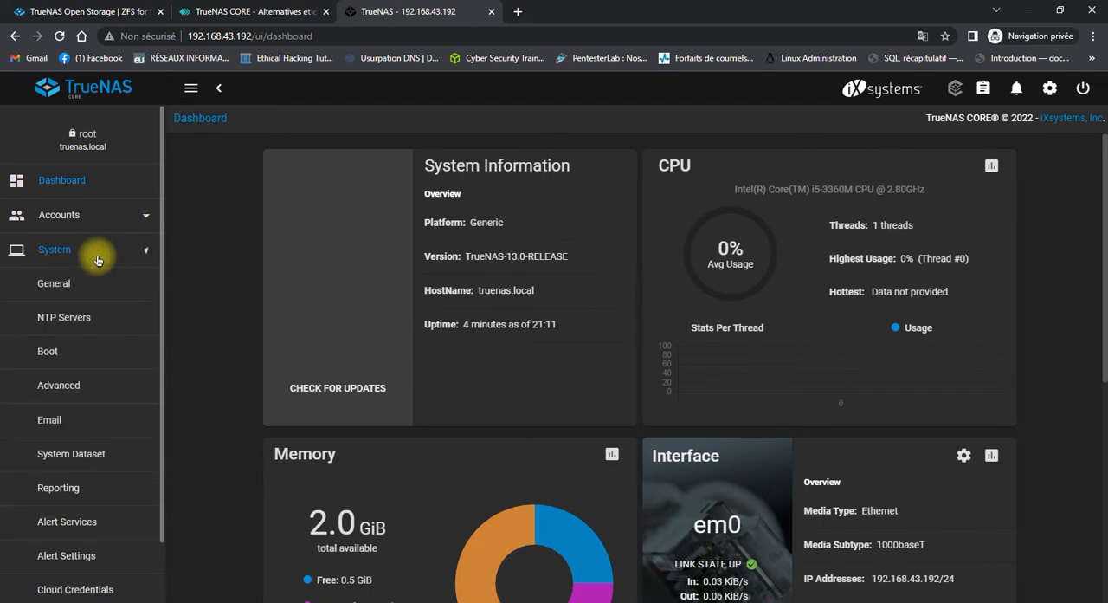
pyautogui.click(50, 294)
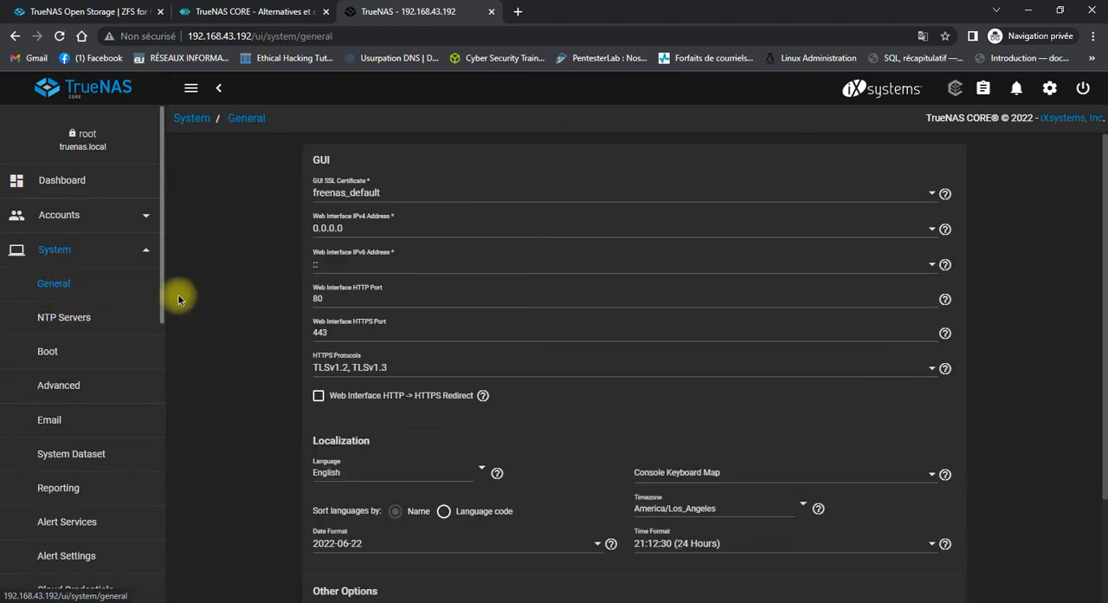
pyautogui.scroll(-3, 395, 193)
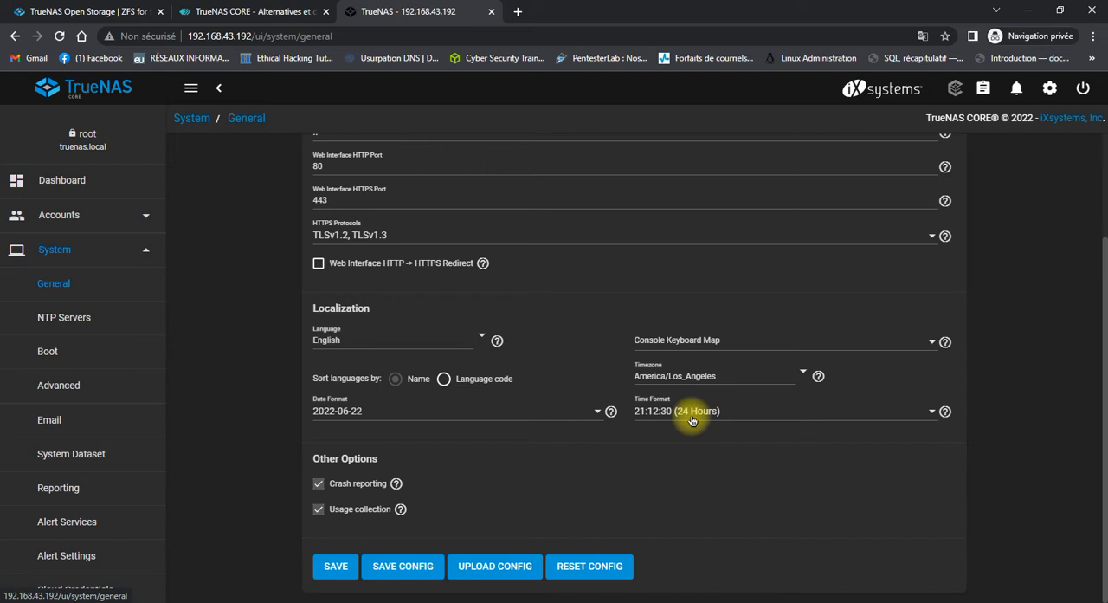
# Review the dashboard again, and examine the interfaces, default routes and nameservers in the network summary.
pyautogui.click(38, 190)
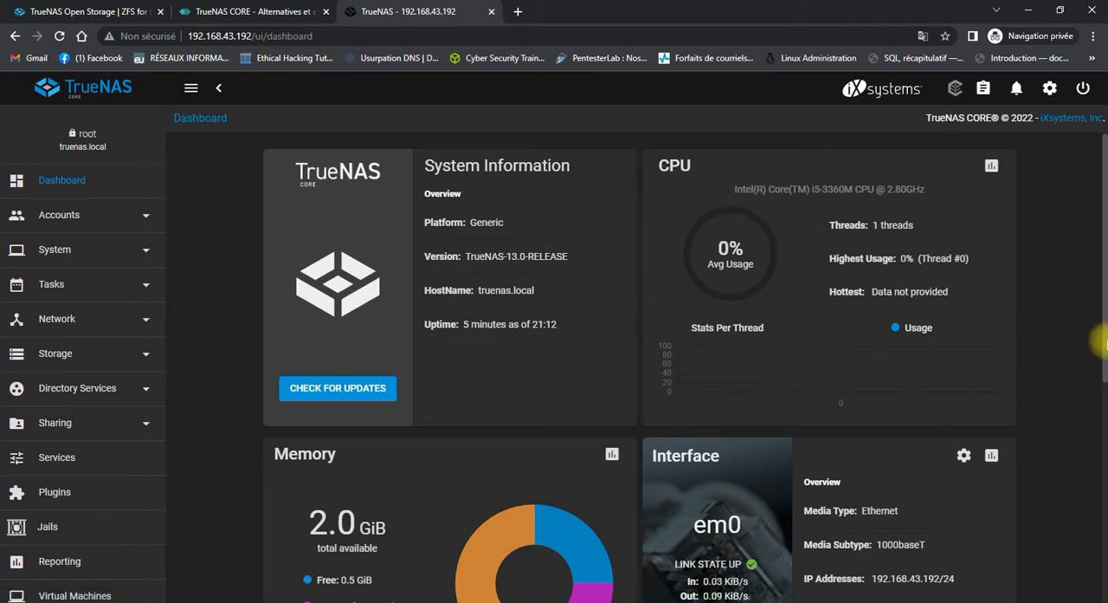
pyautogui.scroll(-5, 1013, 367)
pyautogui.scroll(5, 1013, 367)
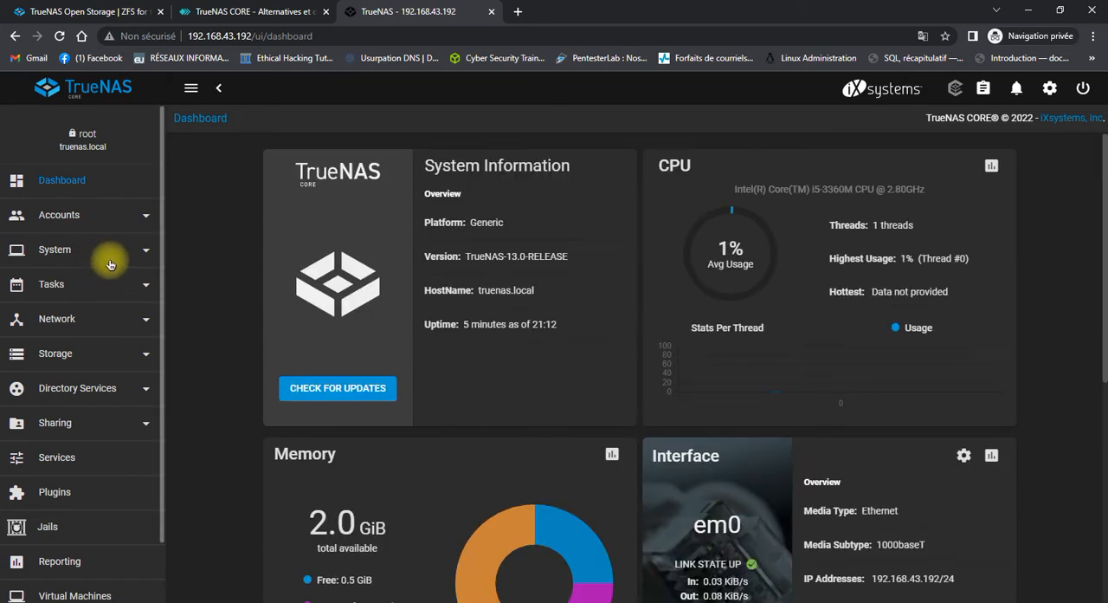
pyautogui.click(77, 319)
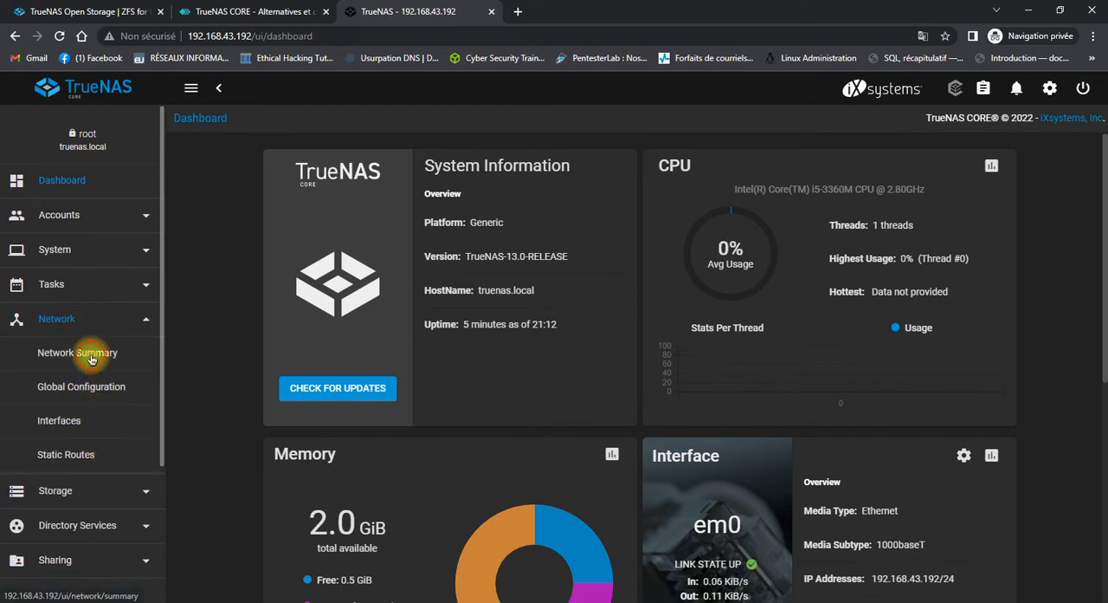
pyautogui.click(91, 356)
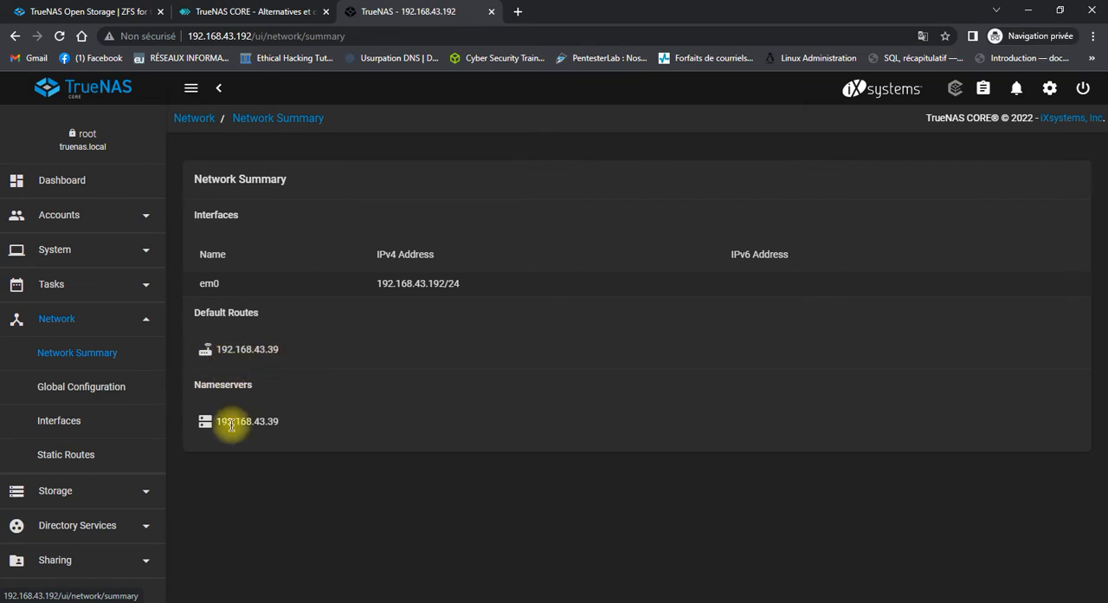
# Open the em0 network interface for editing and turn off its DHCP option.
pyautogui.click(88, 419)
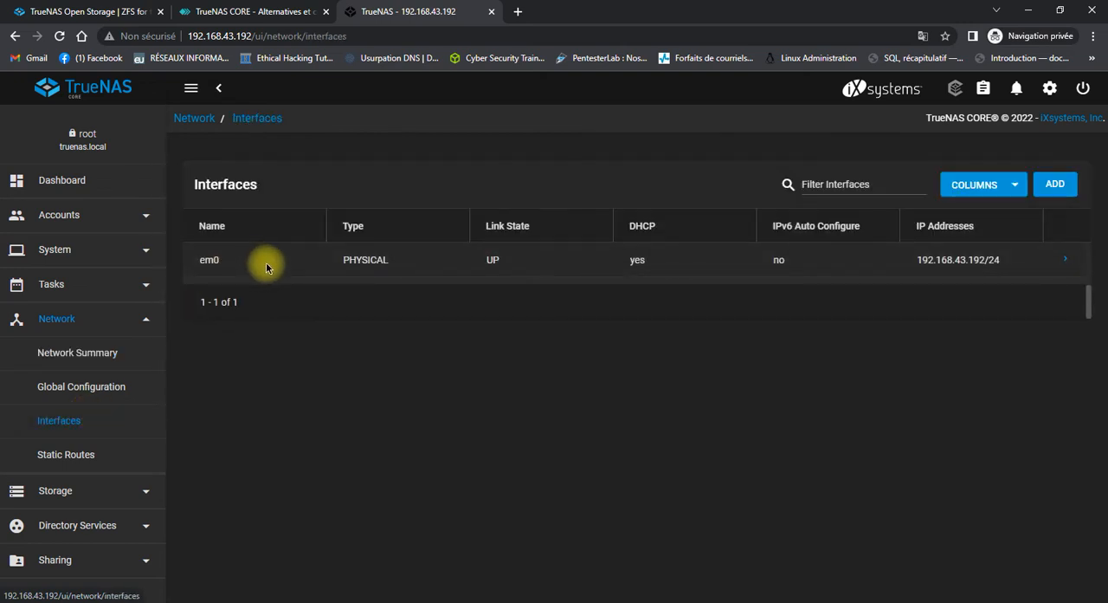
pyautogui.click(1060, 262)
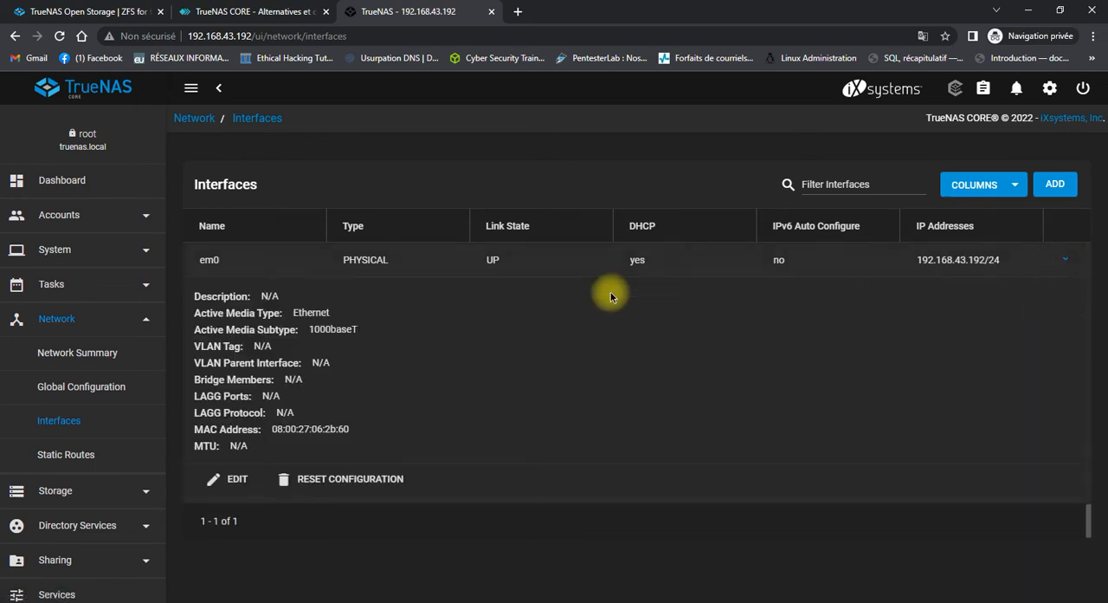
pyautogui.click(240, 483)
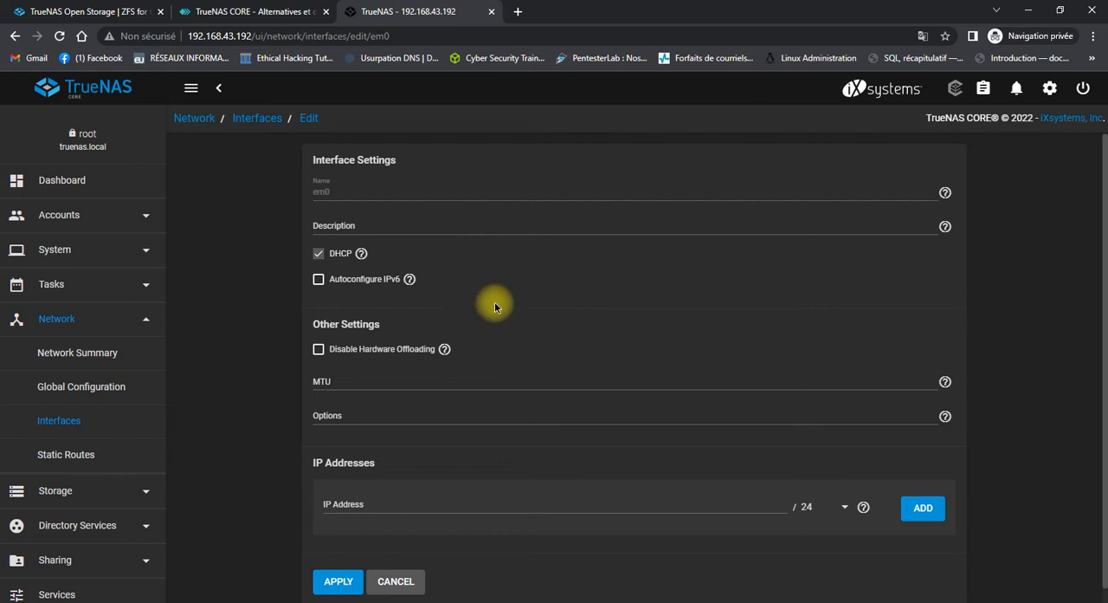
pyautogui.click(326, 254)
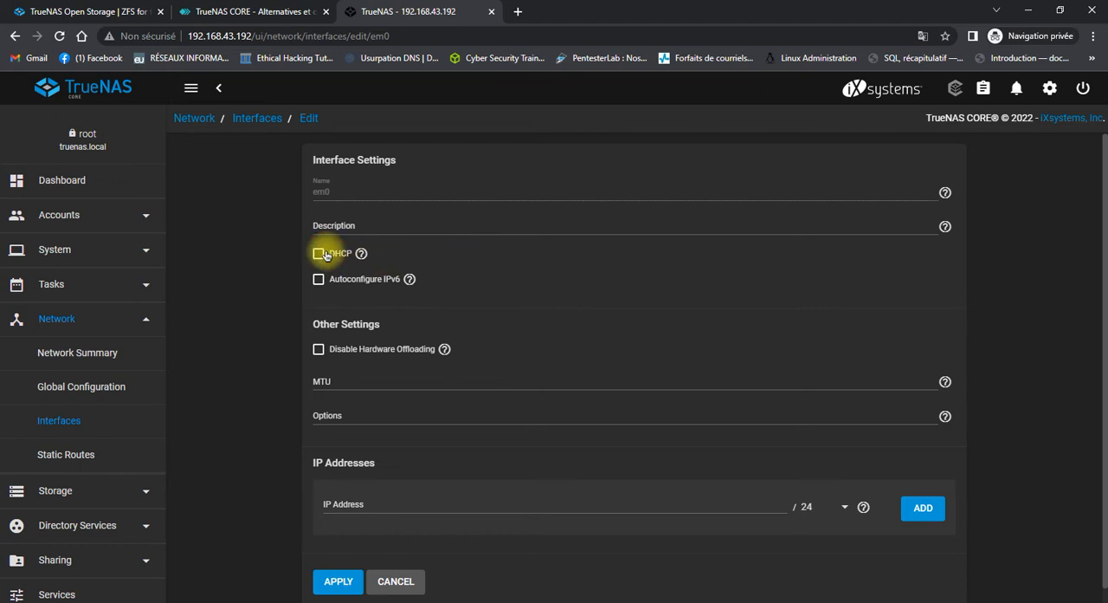
# Assign em0 the static IP address 192.168.43.192 with a /24 mask and apply the interface settings.
pyautogui.scroll(-1, 326, 255)
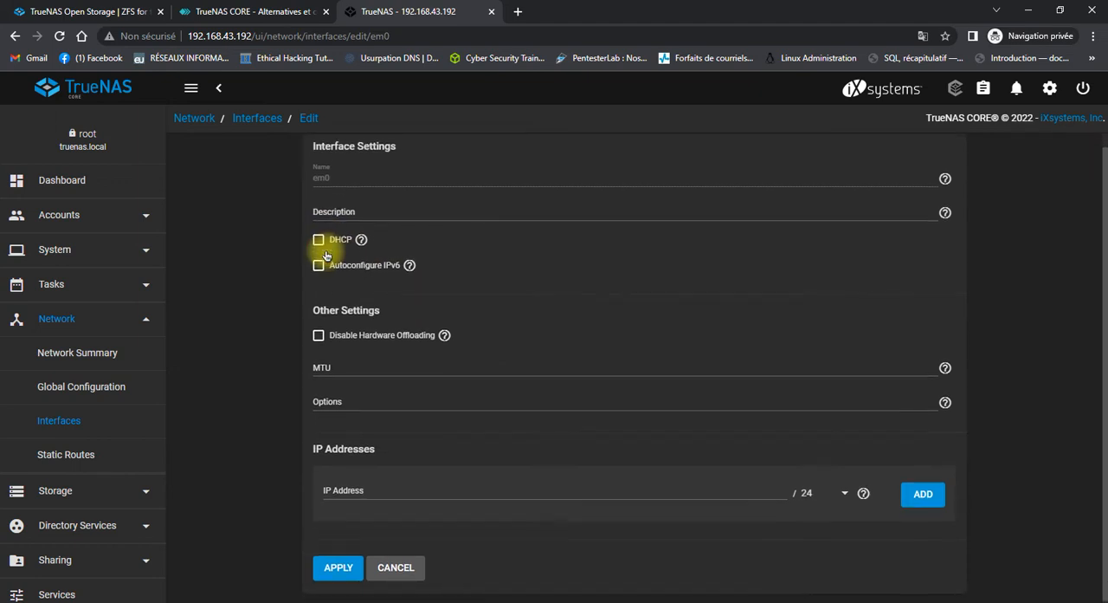
pyautogui.click(490, 486)
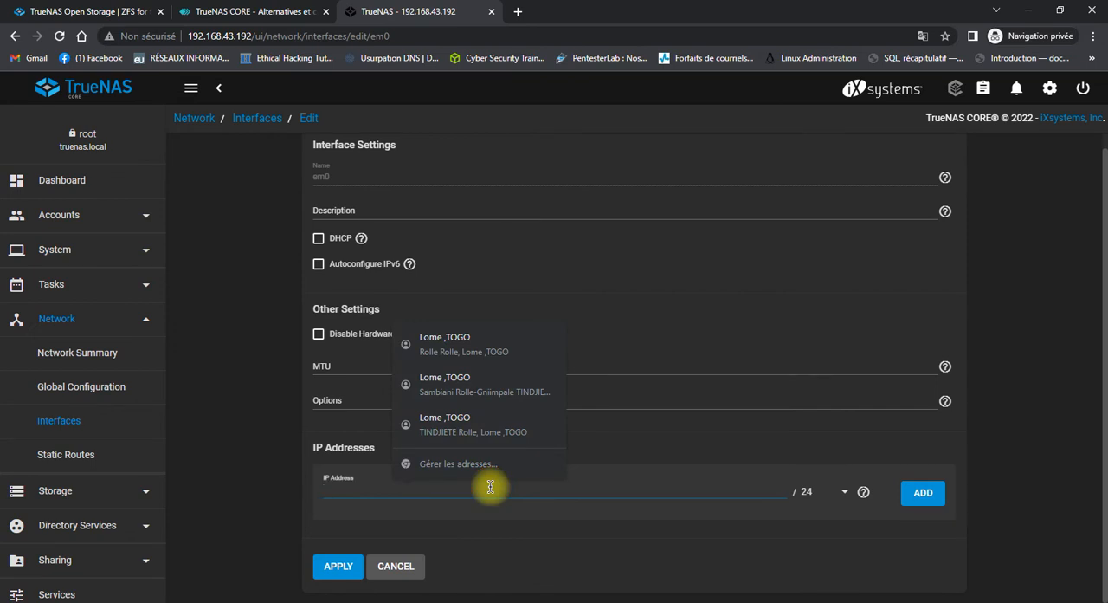
pyautogui.write('192')
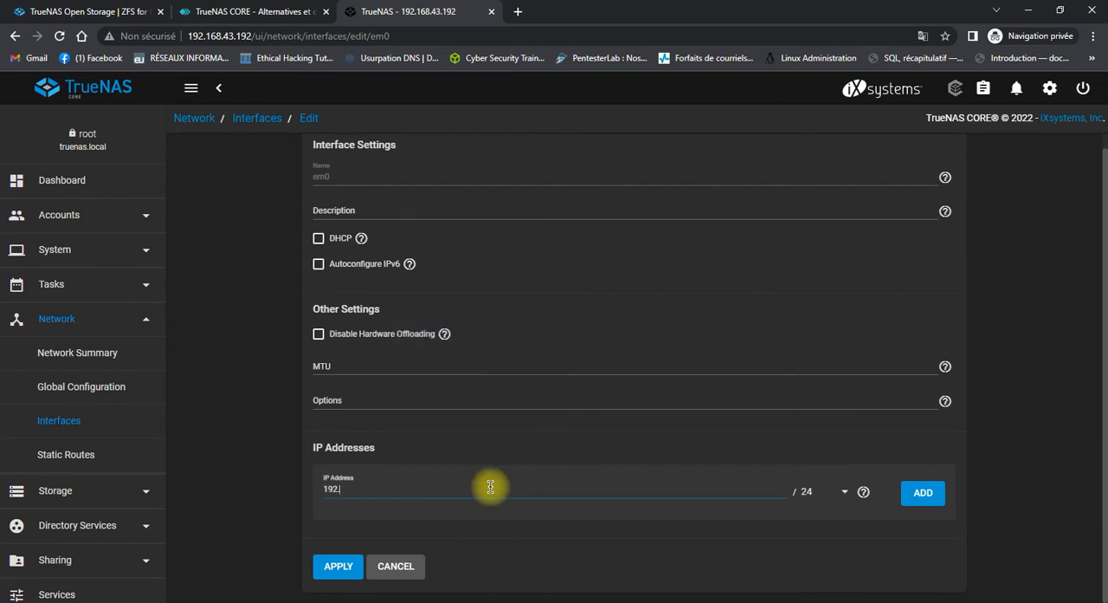
pyautogui.write('.168.43.192')
pyautogui.click(323, 571)
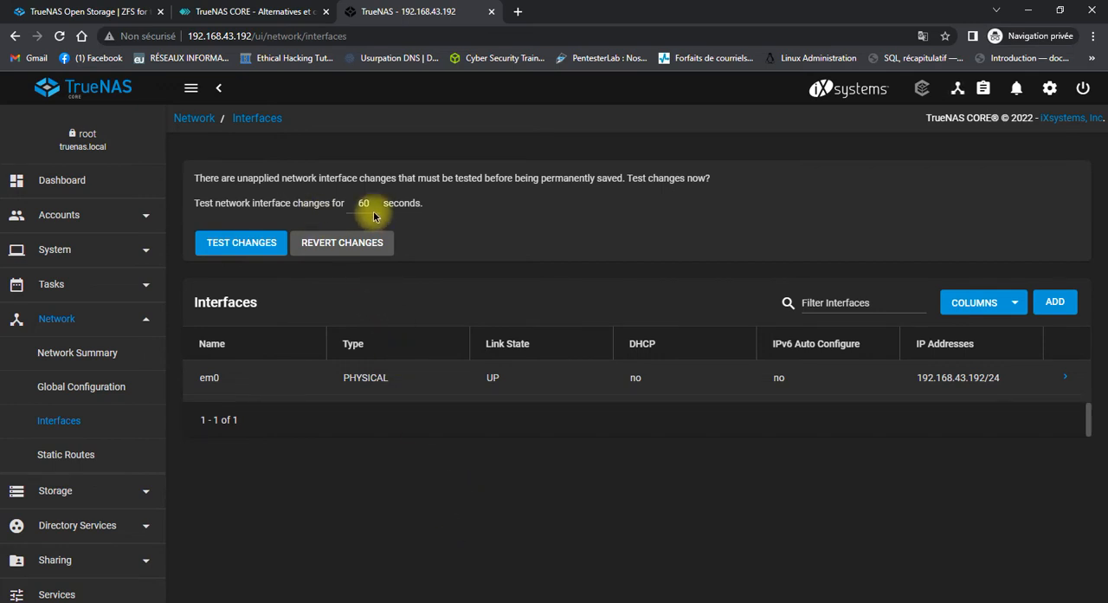
# Return to the dashboard and look over the Accounts and Tasks sections.
pyautogui.click(40, 177)
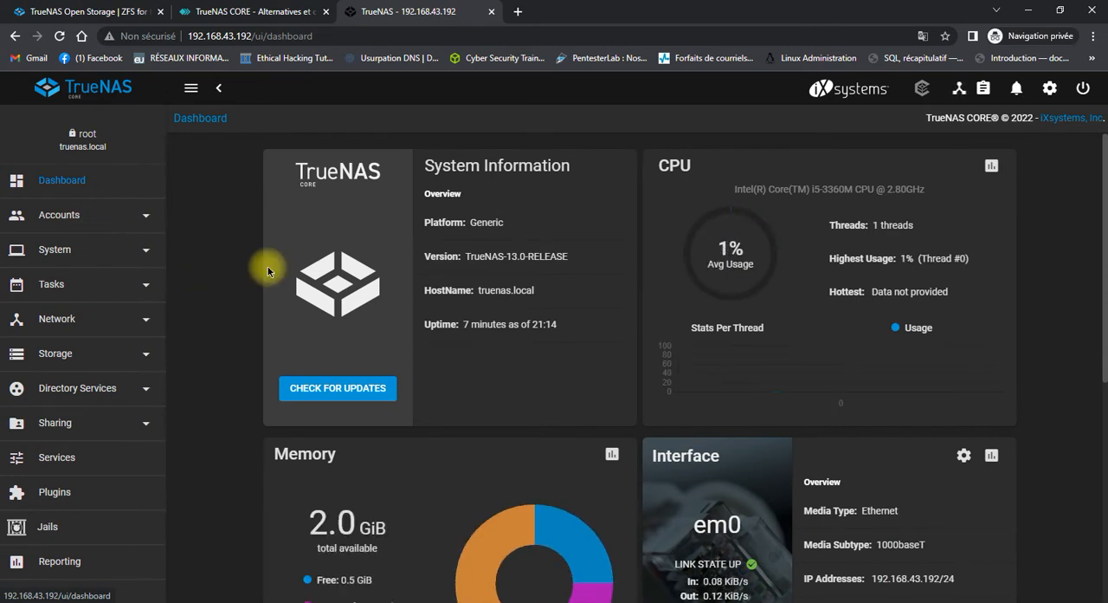
pyautogui.click(120, 215)
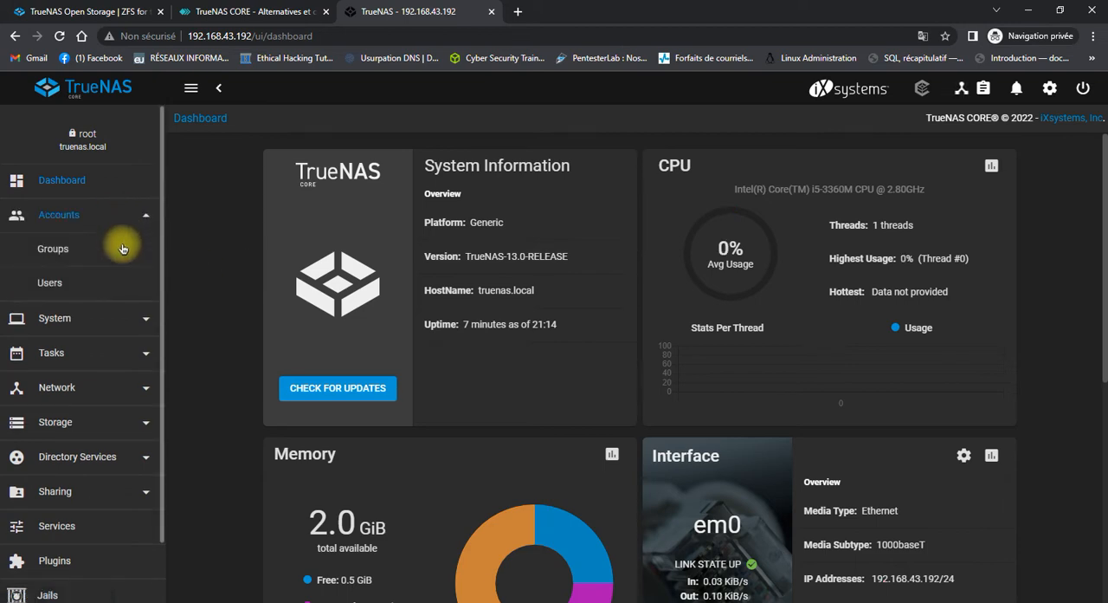
pyautogui.click(95, 351)
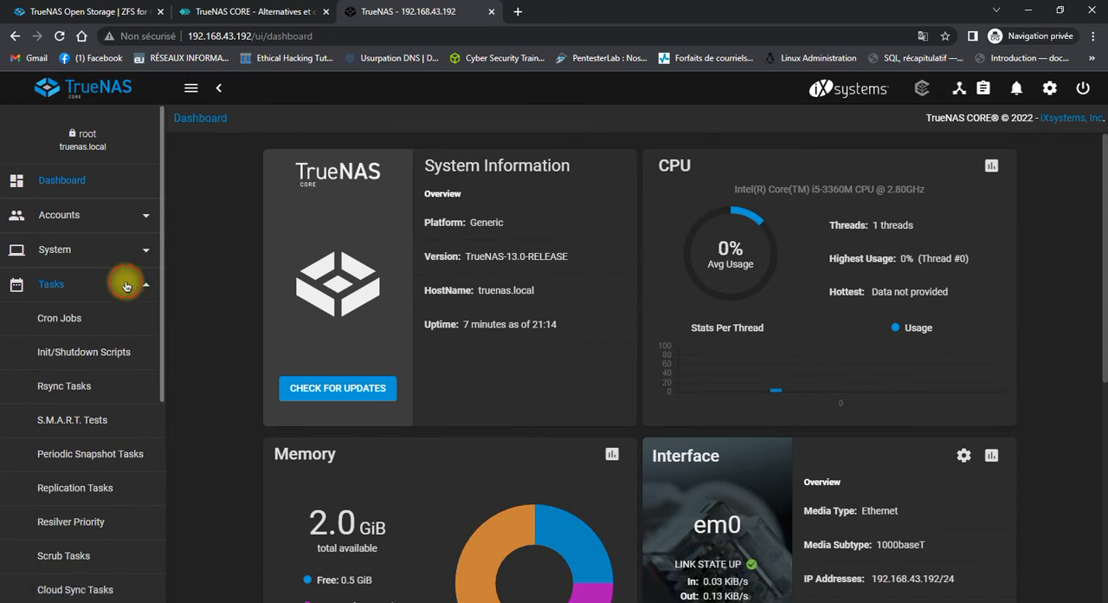
pyautogui.click(128, 282)
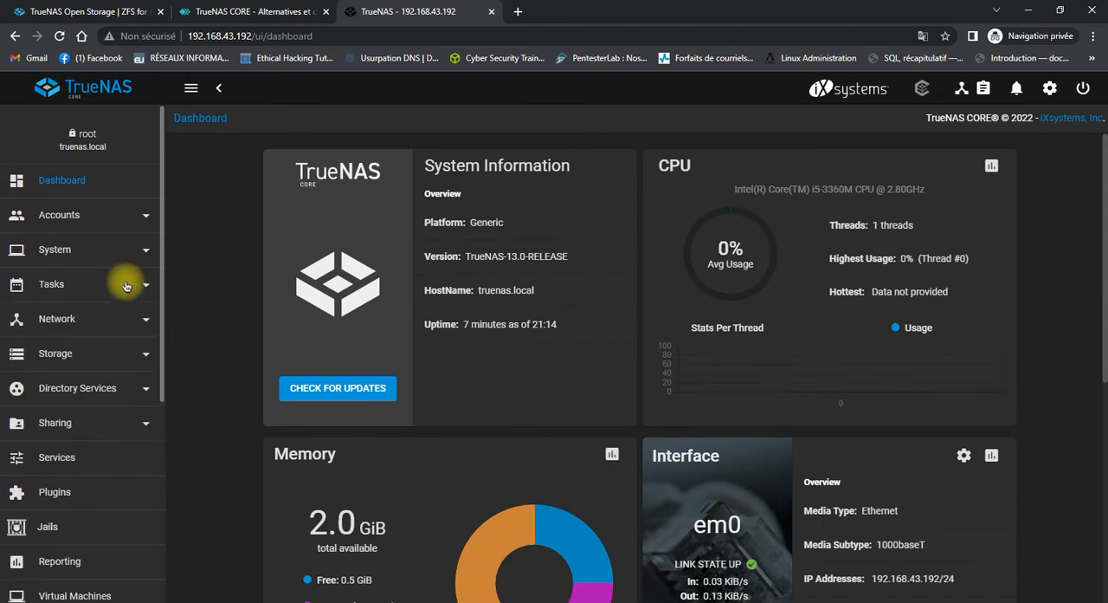
# Open the list of user accounts and dismiss the display note about built-in users.
pyautogui.click(142, 214)
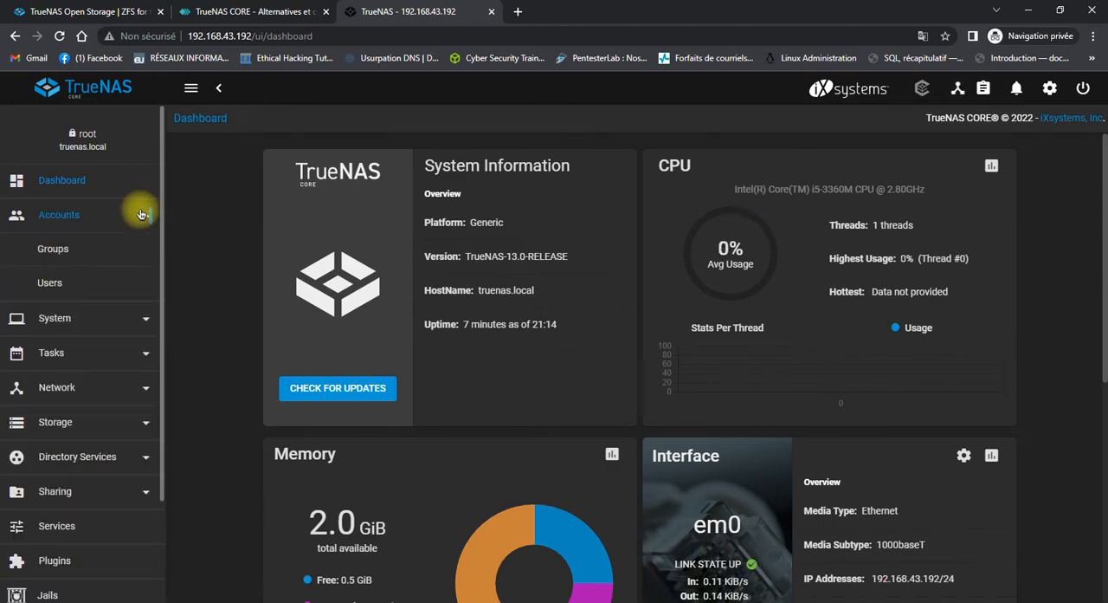
pyautogui.click(52, 282)
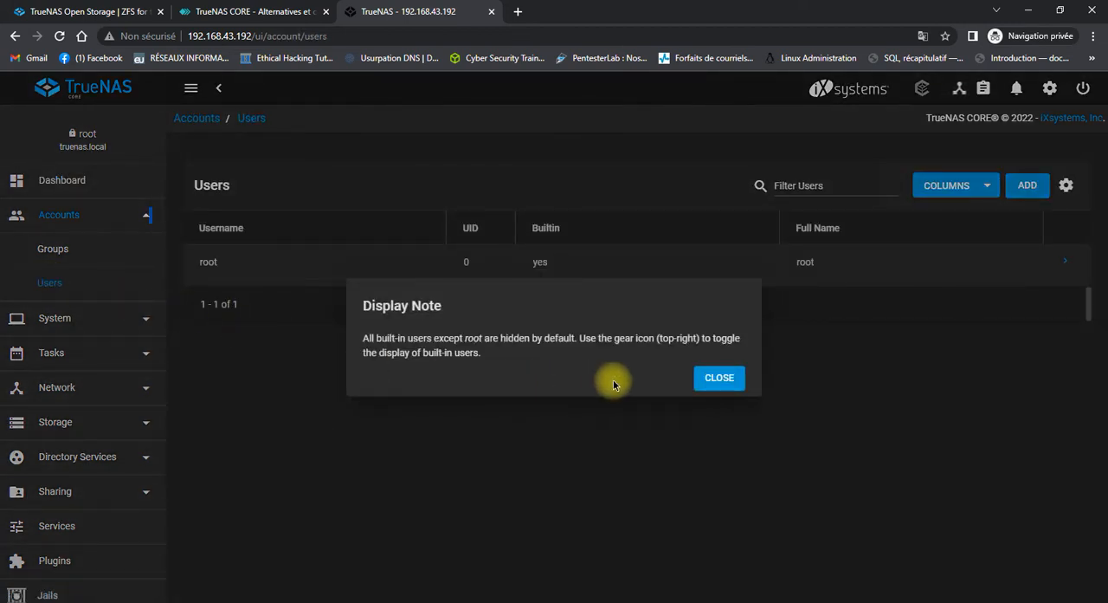
pyautogui.click(710, 378)
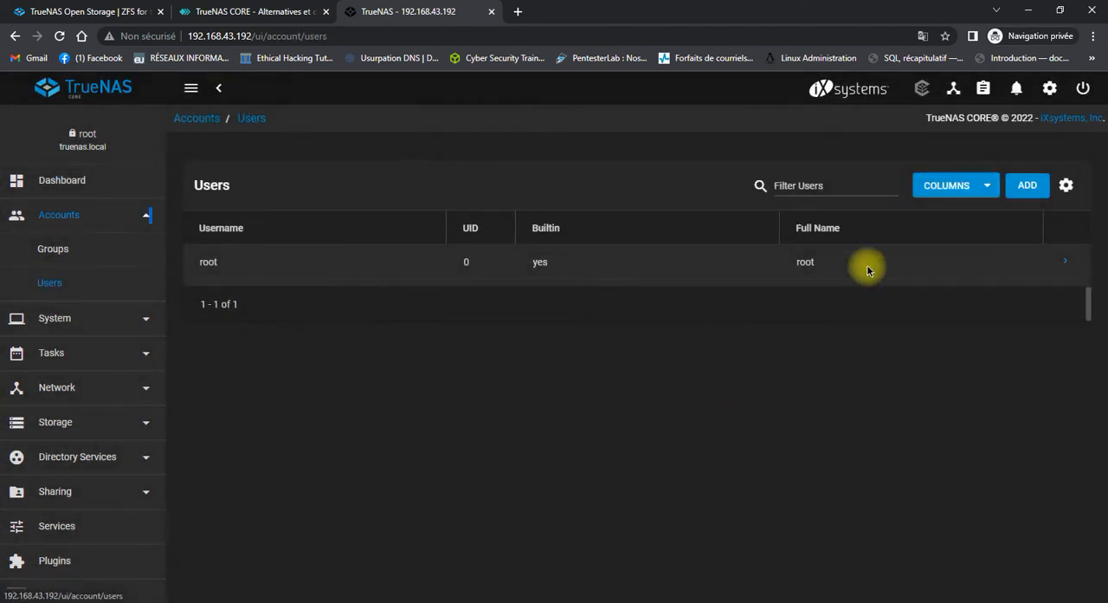
# Start a new user account with toto as both the full name and the username.
pyautogui.click(1025, 186)
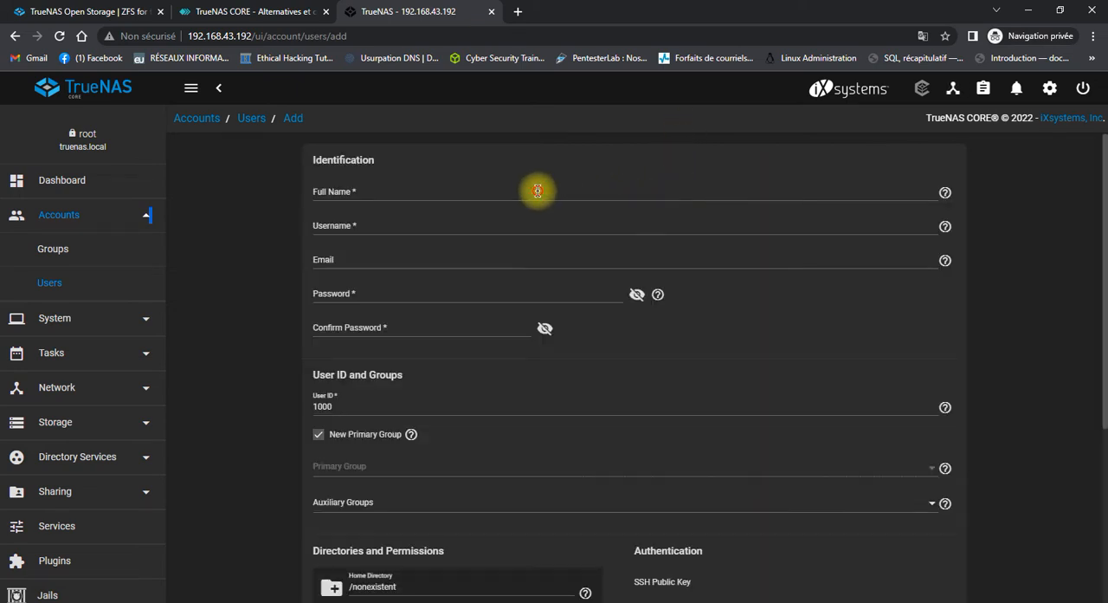
pyautogui.click(538, 190)
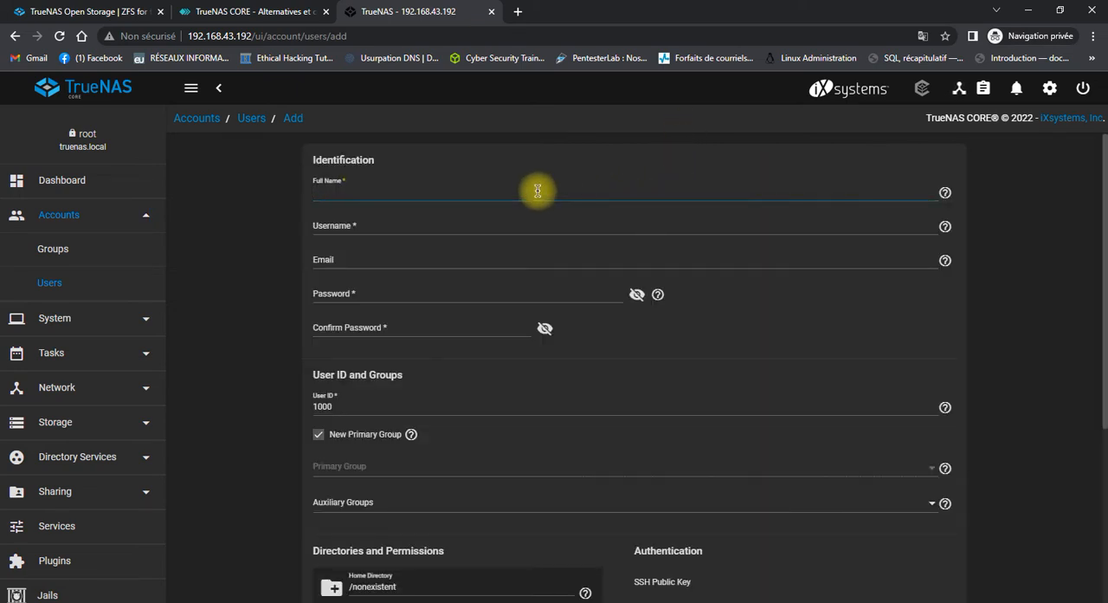
pyautogui.write('toto')
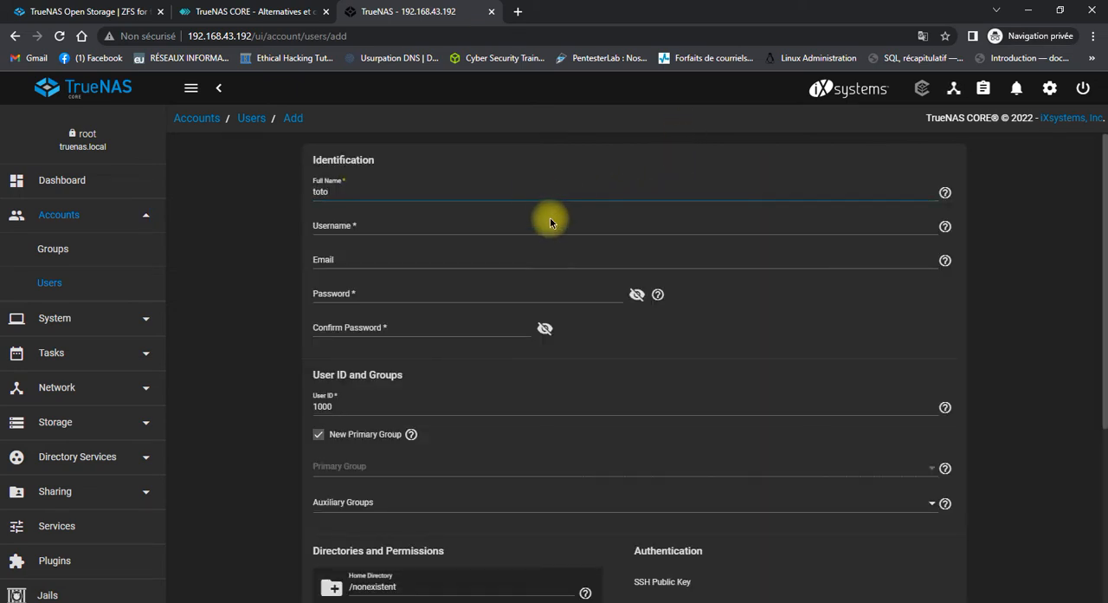
pyautogui.click(552, 227)
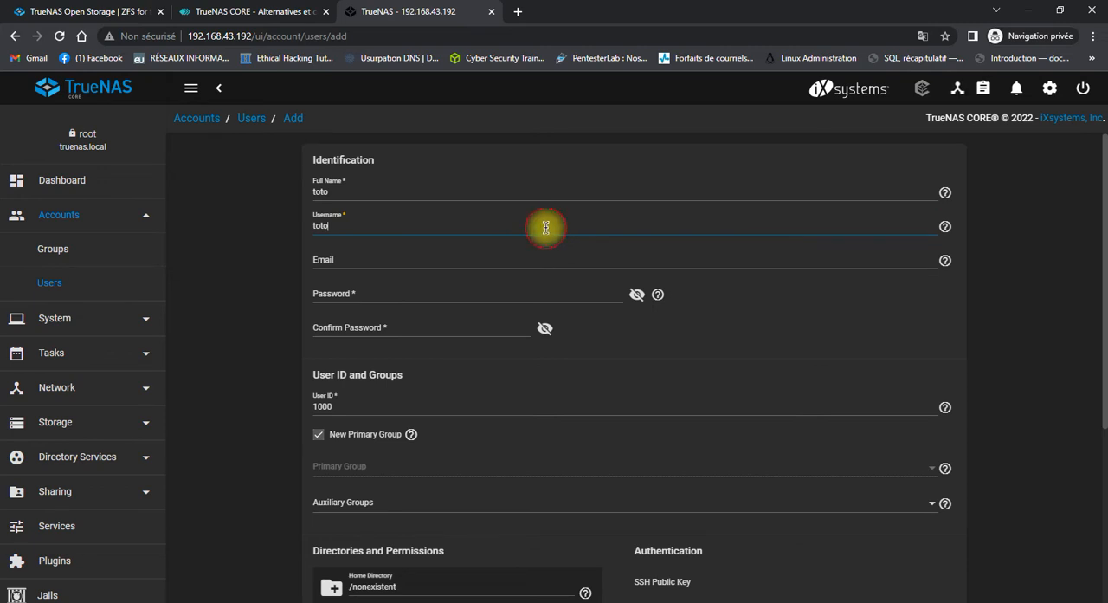
# Enter and confirm the account password for toto, keep the default permissions and Samba authentication, and submit the new user.
pyautogui.click(361, 304)
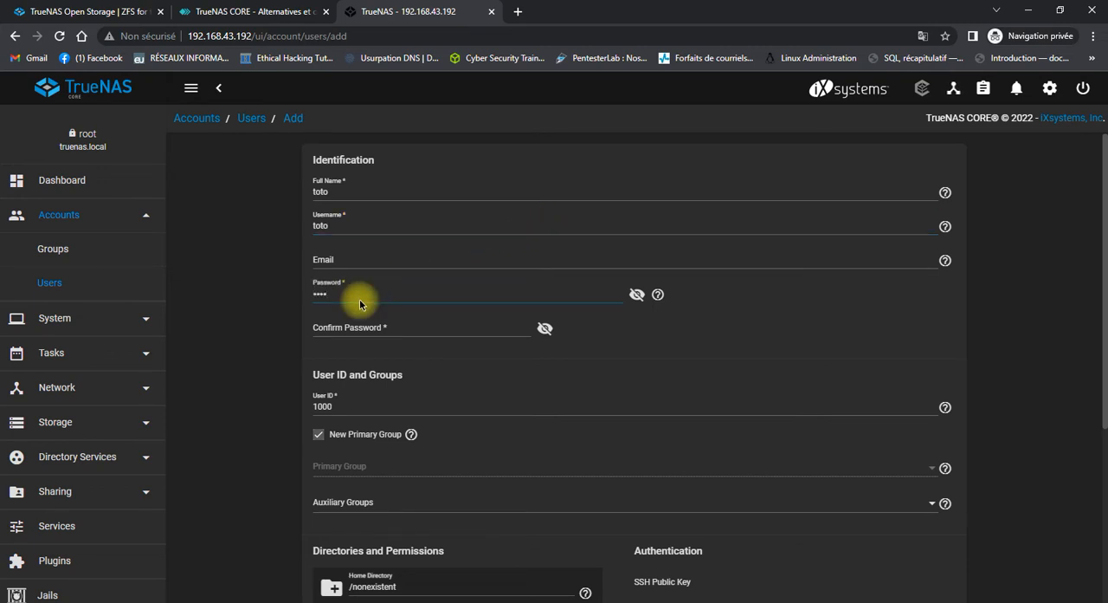
pyautogui.press('Tab')
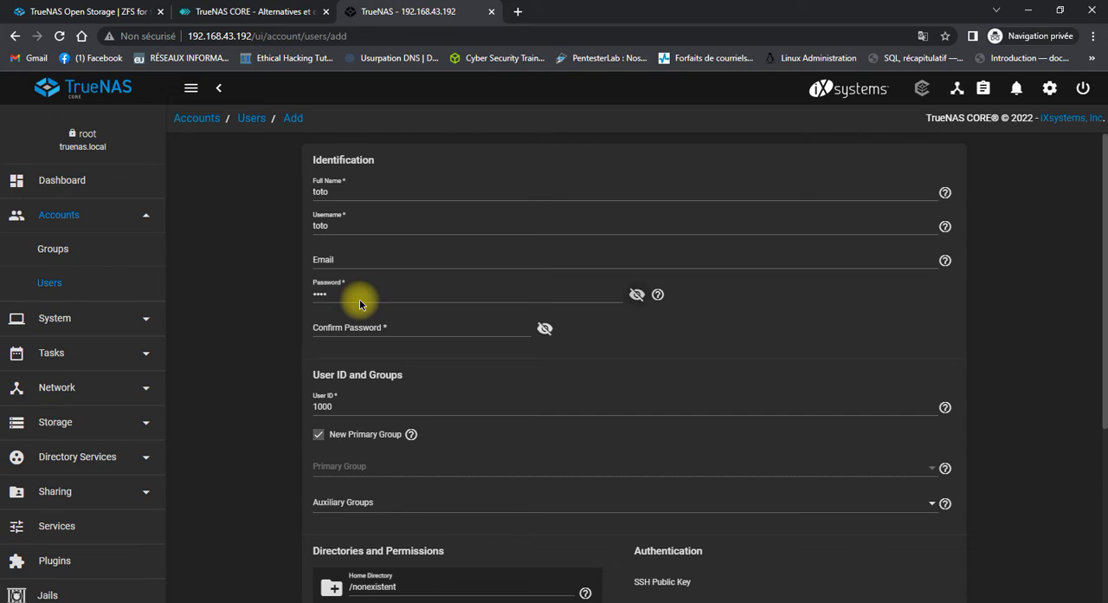
pyautogui.scroll(-5, 361, 304)
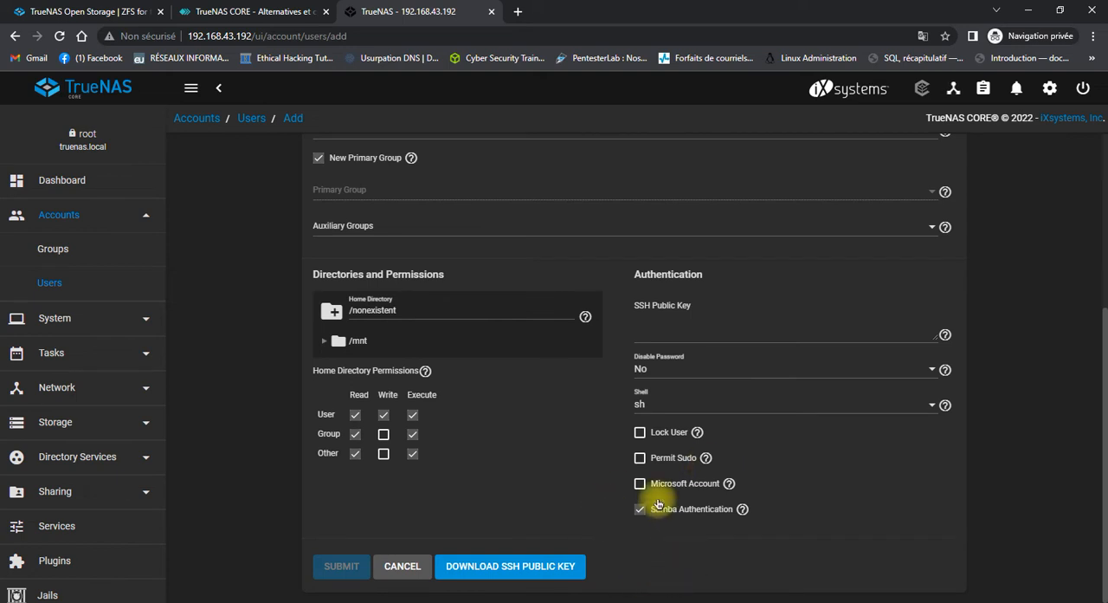
pyautogui.scroll(5, 659, 354)
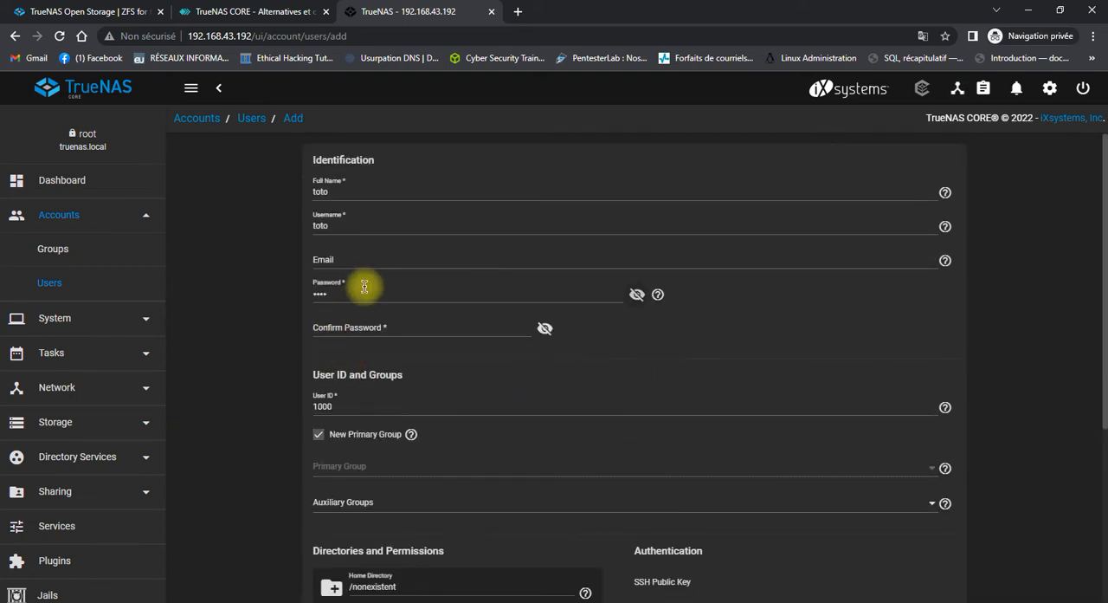
pyautogui.click(379, 327)
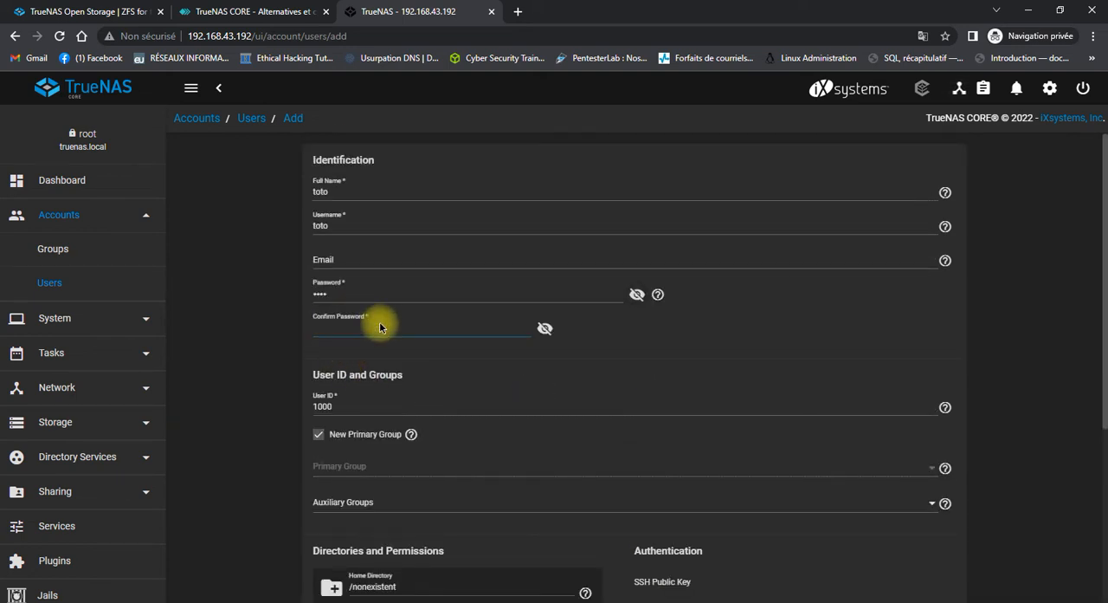
pyautogui.write('toto')
pyautogui.scroll(-3, 408, 400)
pyautogui.click(339, 563)
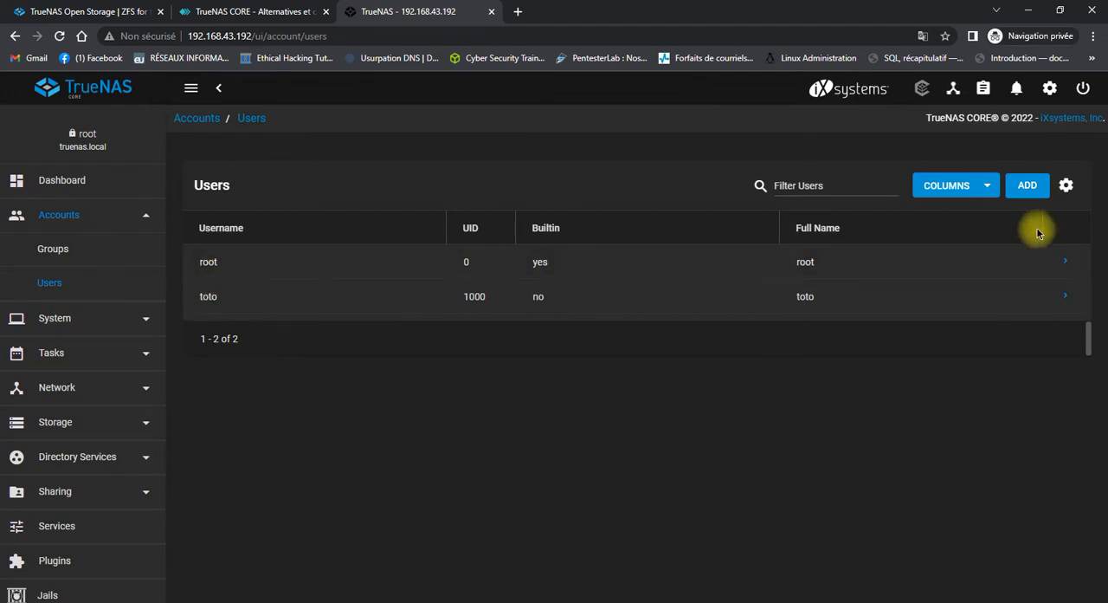
# Start a second user account with tata as both the full name and the username.
pyautogui.click(1028, 187)
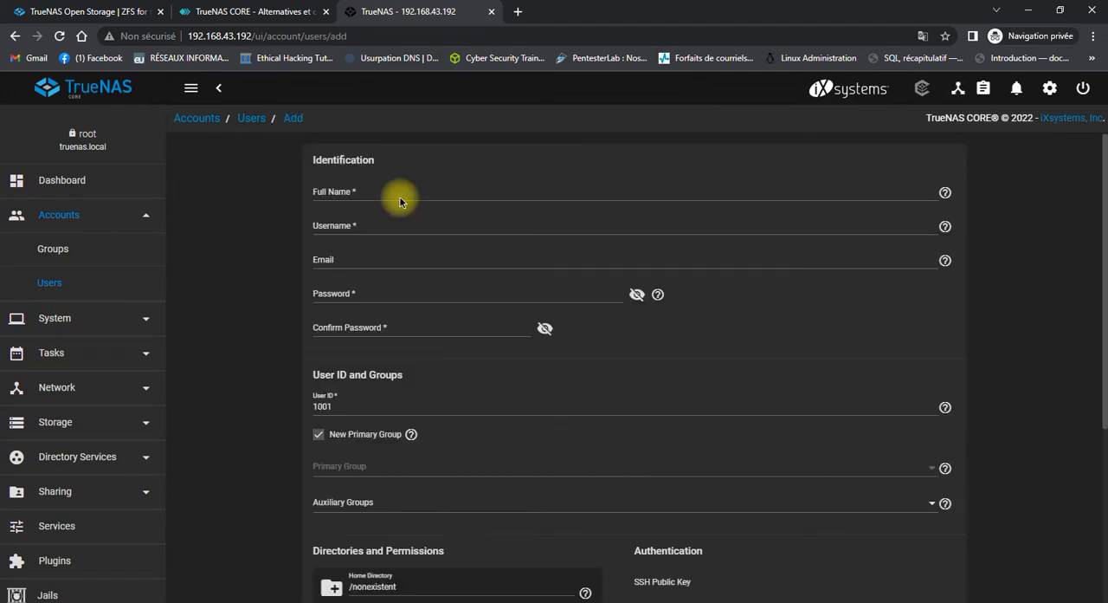
pyautogui.click(399, 194)
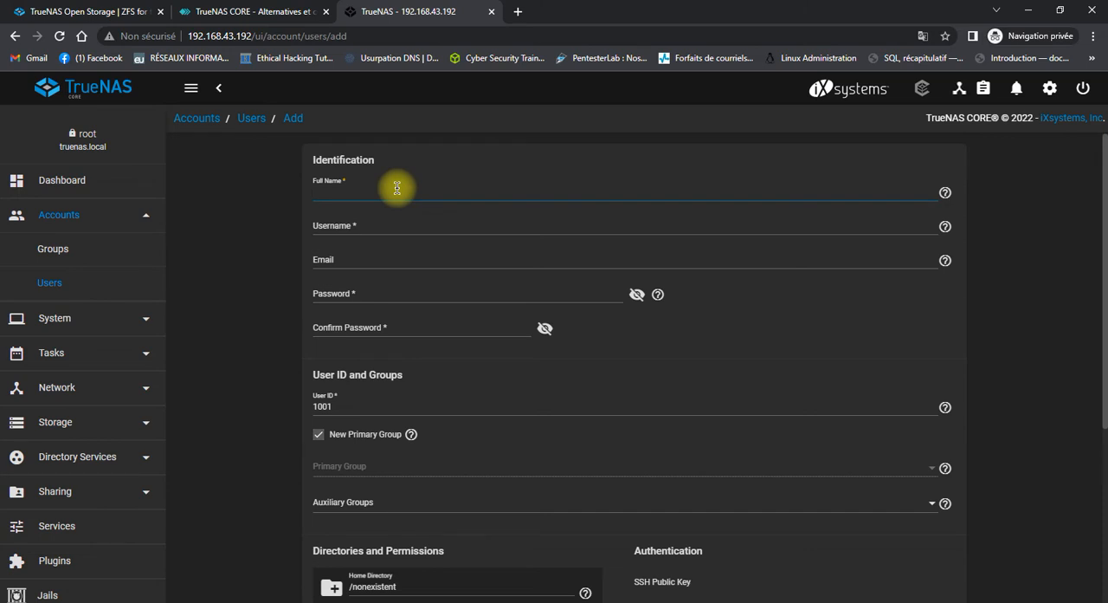
pyautogui.write('tata')
pyautogui.click(391, 224)
pyautogui.write('tata')
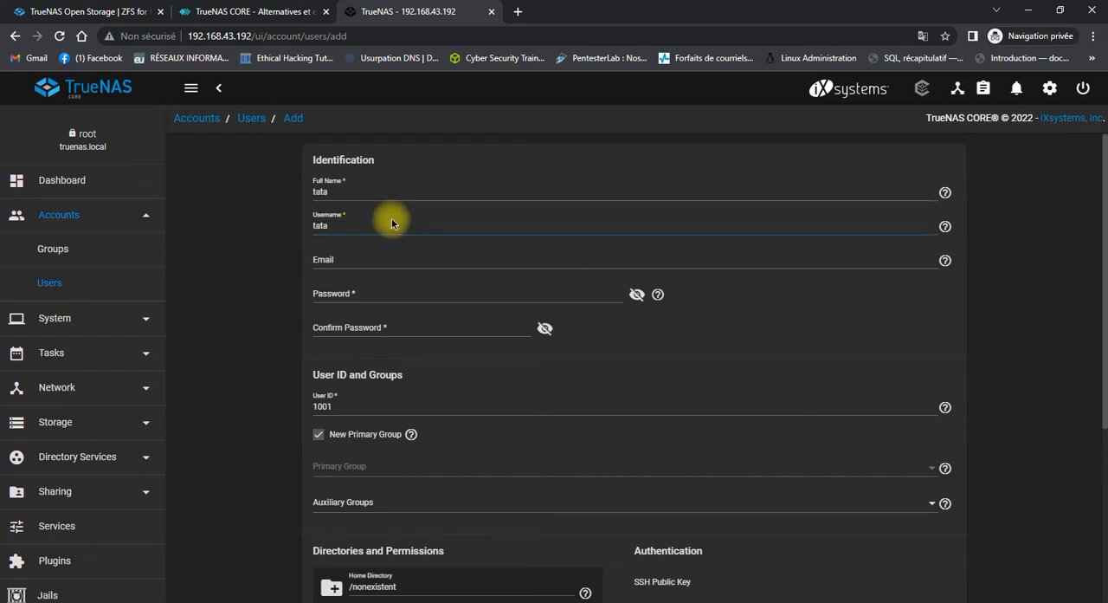
# Enter and confirm the account password for tata, keep the remaining default options, and submit the new user.
pyautogui.click(395, 292)
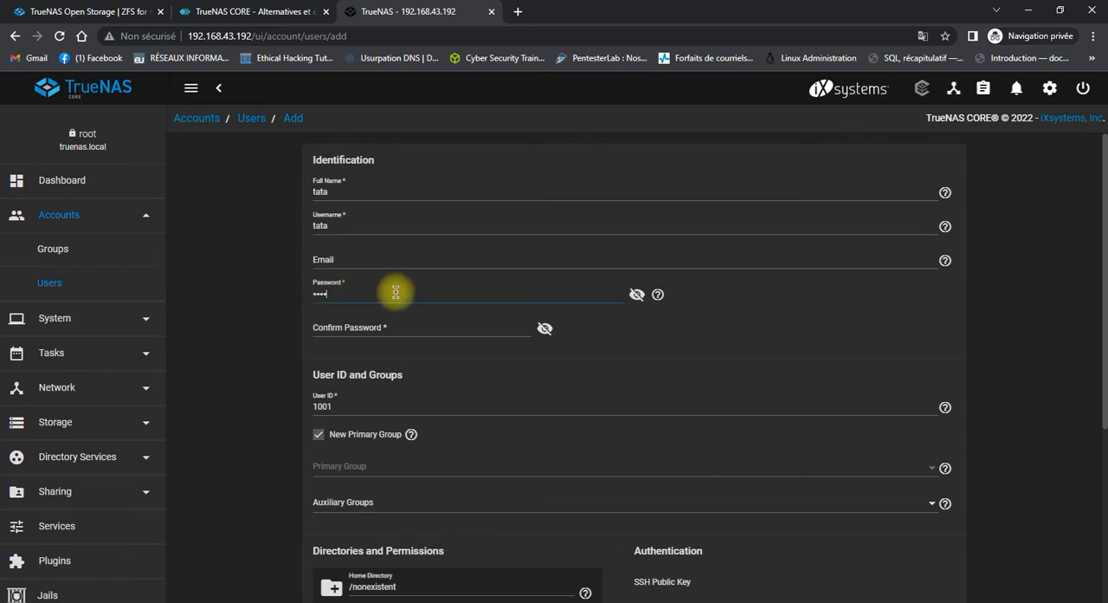
pyautogui.click(367, 324)
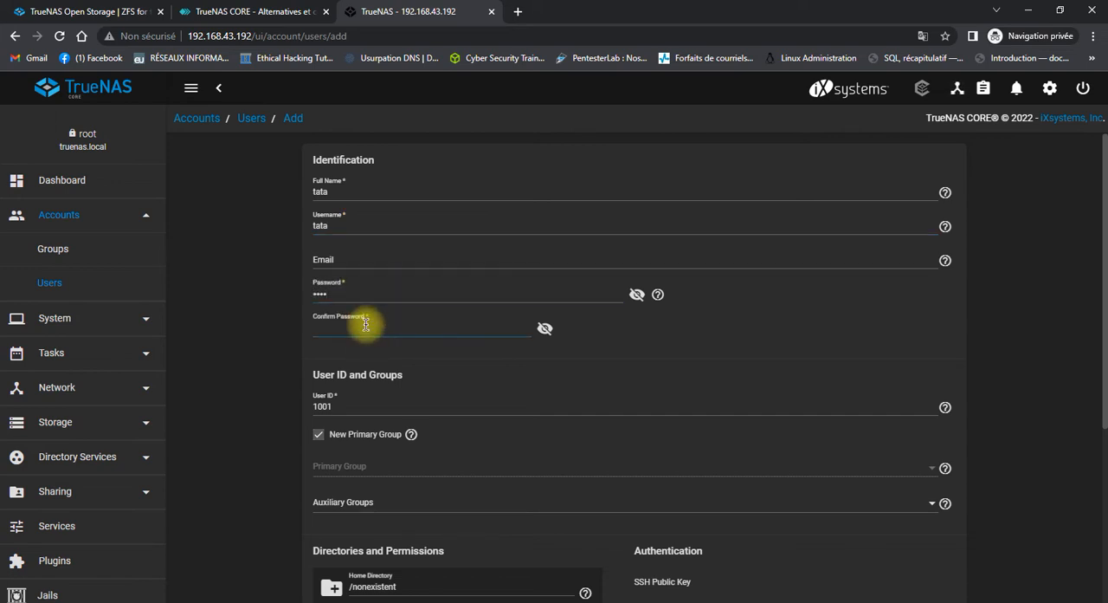
pyautogui.write('tata')
pyautogui.scroll(-2, 396, 364)
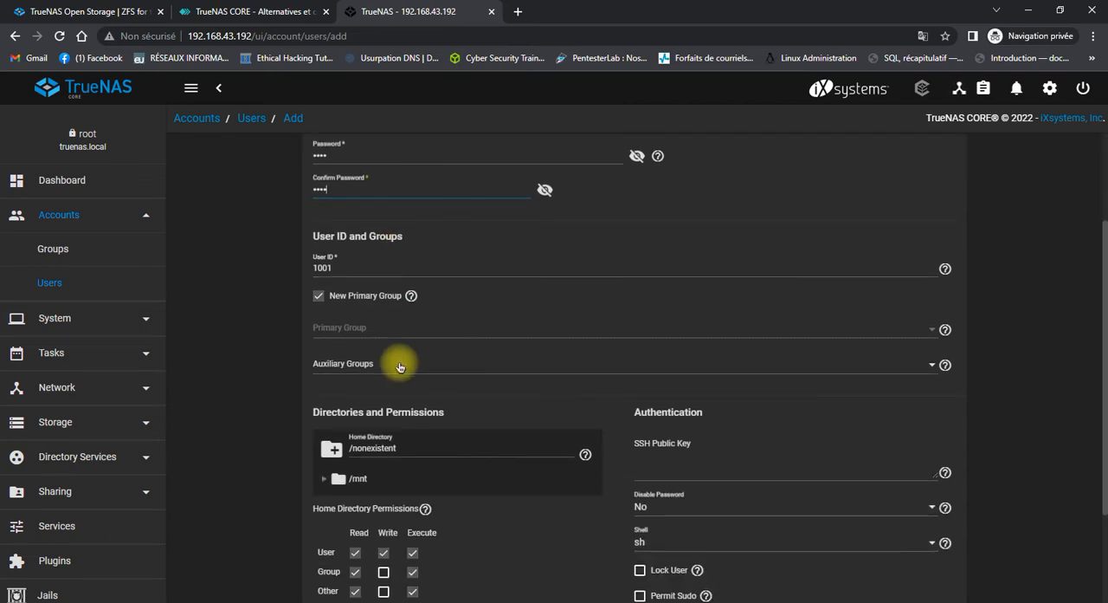
pyautogui.scroll(-2, 396, 366)
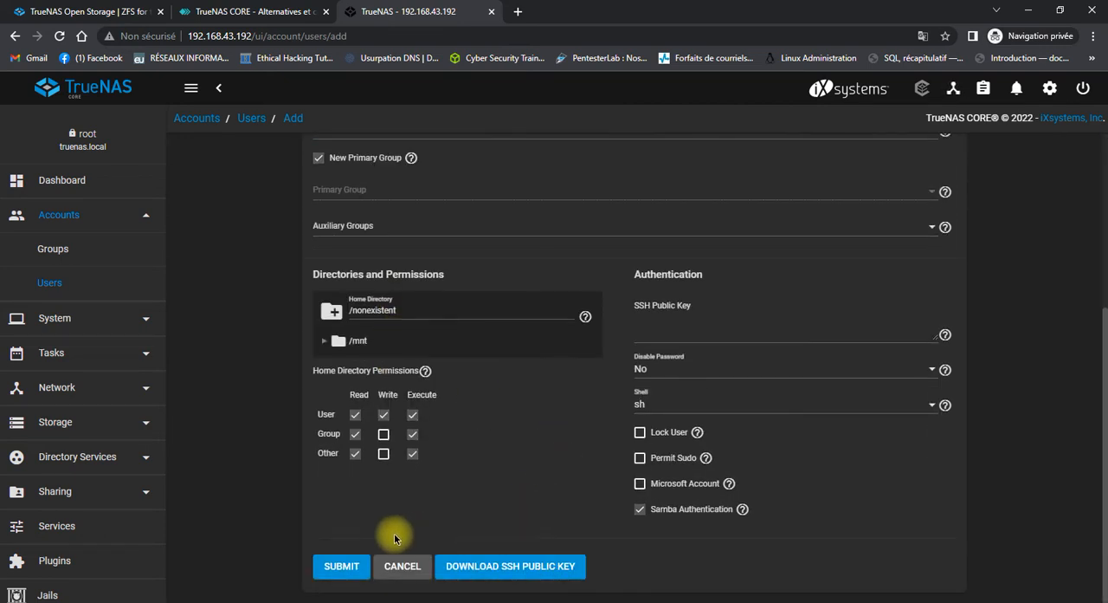
pyautogui.click(335, 567)
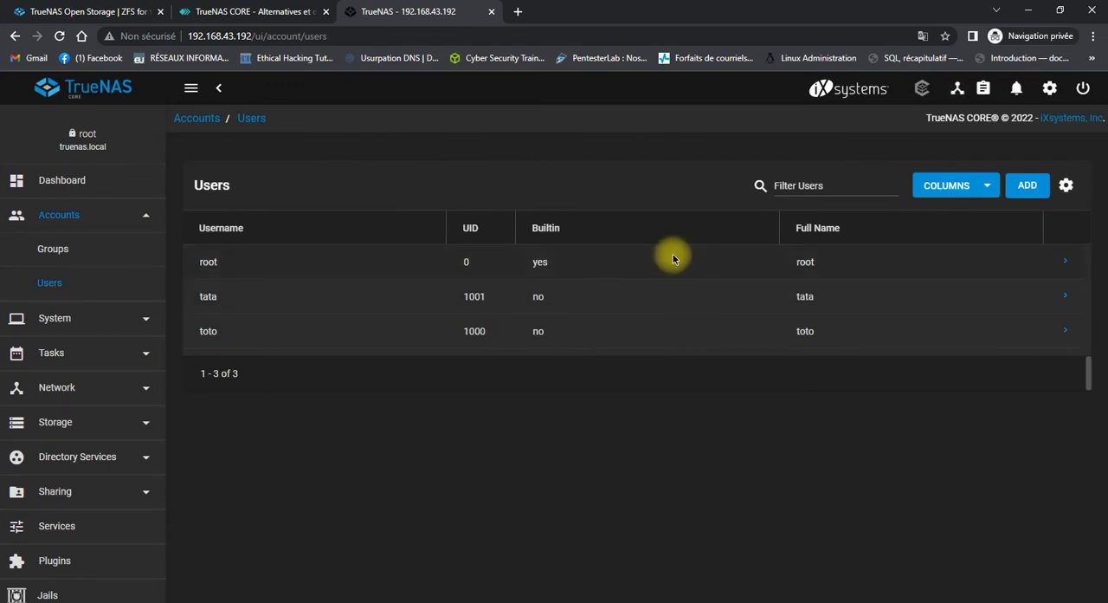
# Open the list of storage pools.
pyautogui.click(146, 217)
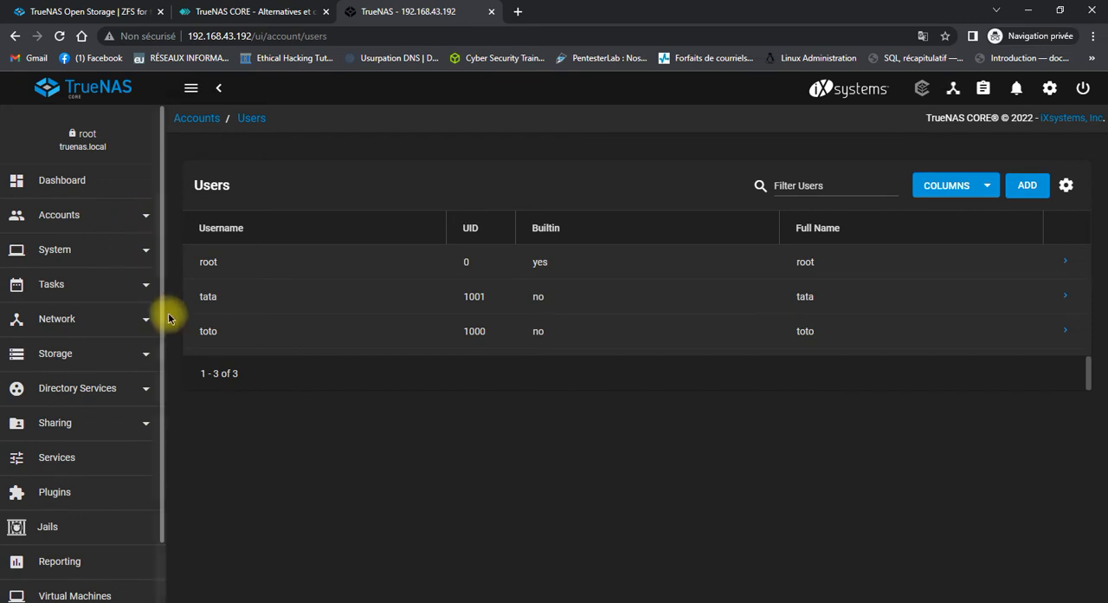
pyautogui.click(111, 363)
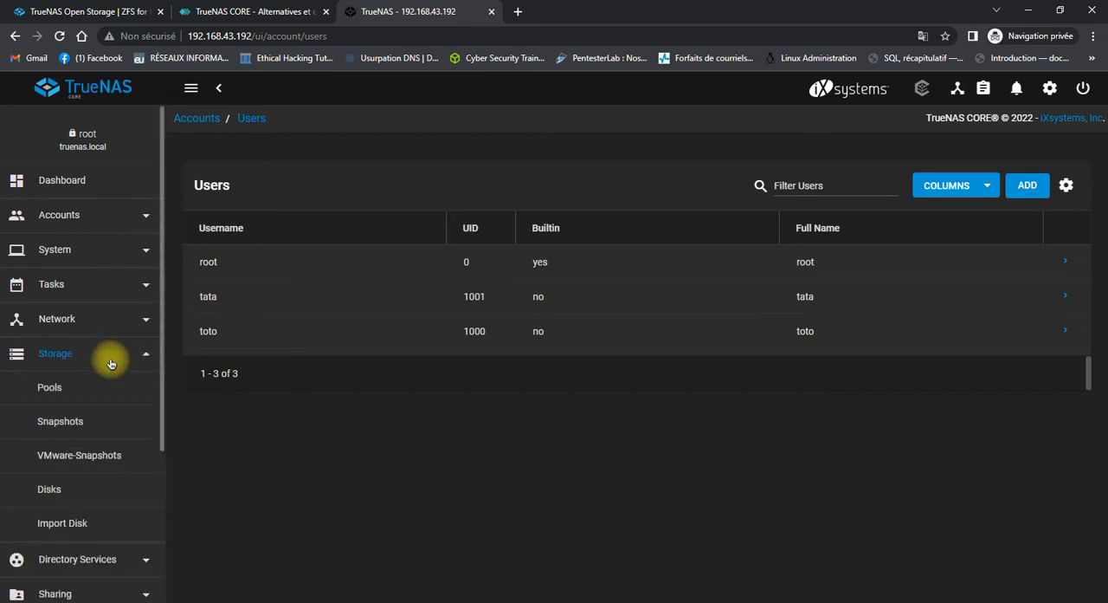
pyautogui.click(65, 355)
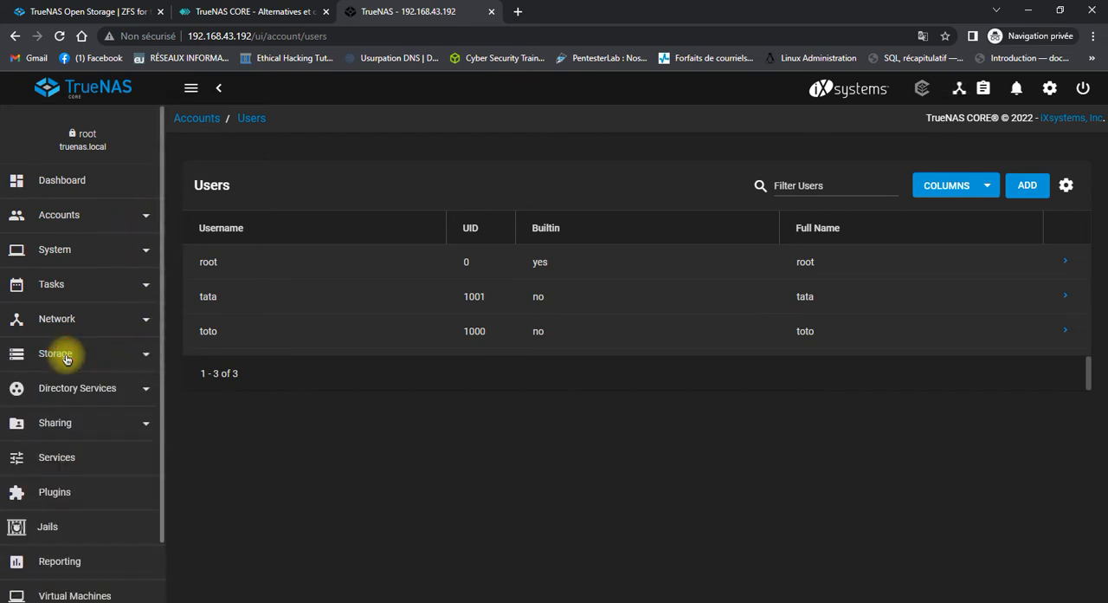
pyautogui.click(66, 355)
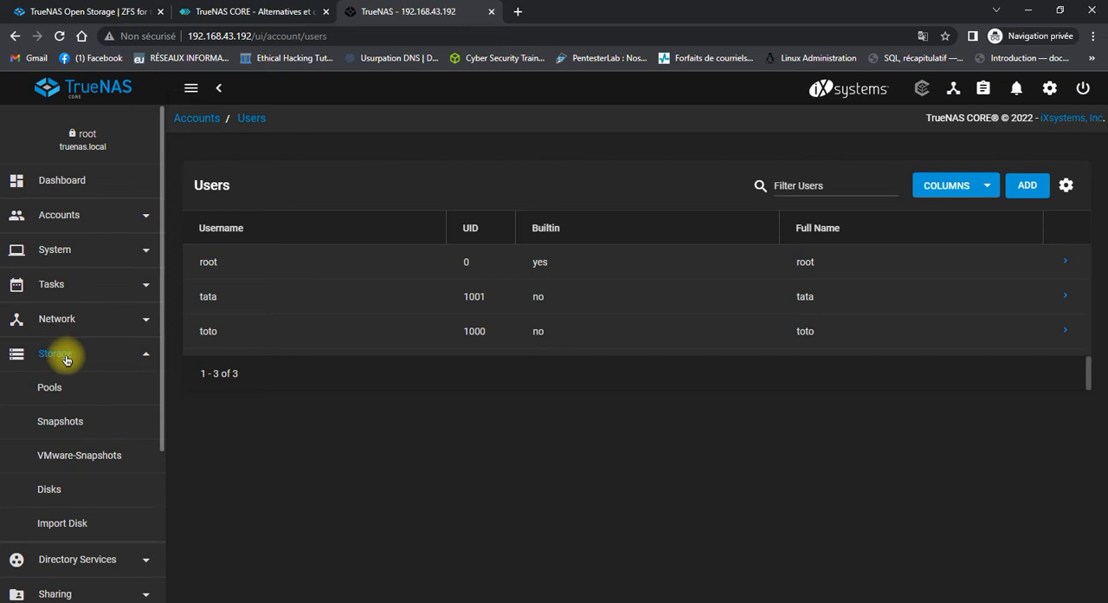
pyautogui.click(54, 393)
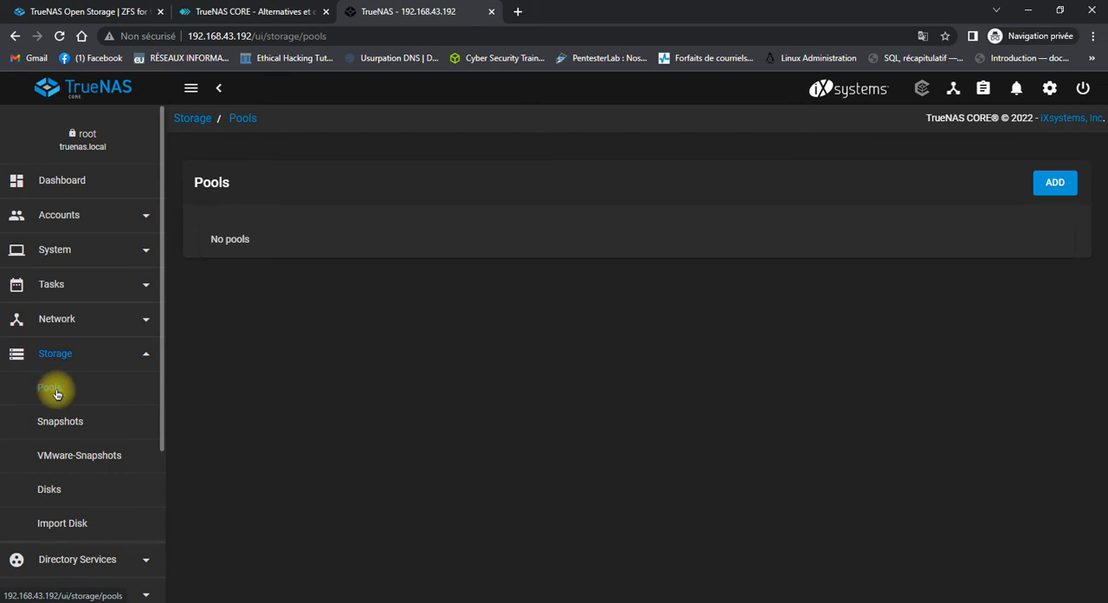
# Start creating a new storage pool and name it pool.
pyautogui.click(1050, 185)
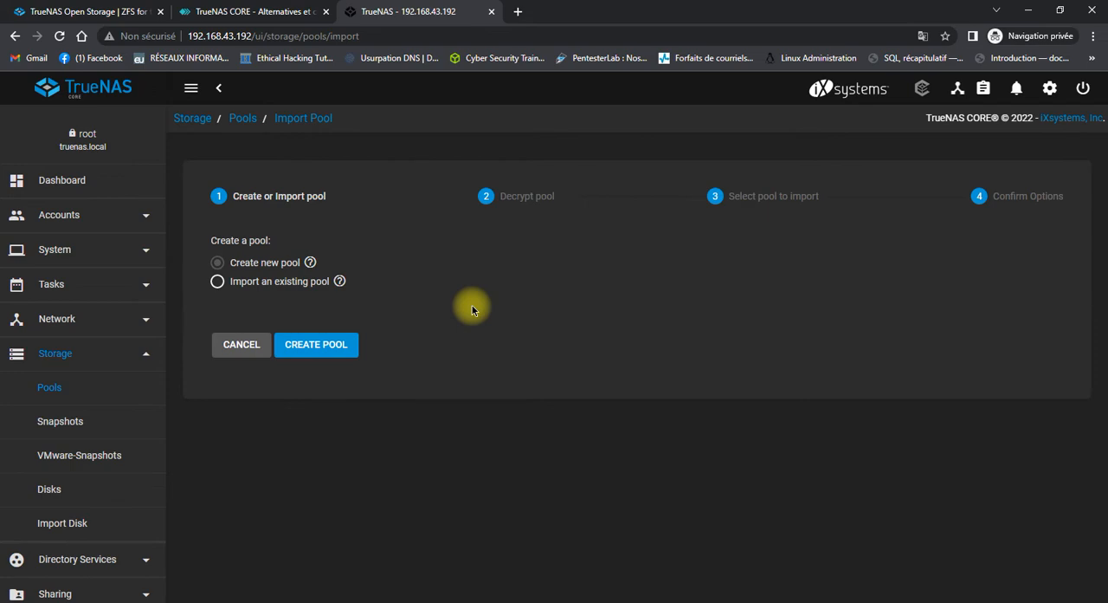
pyautogui.click(336, 348)
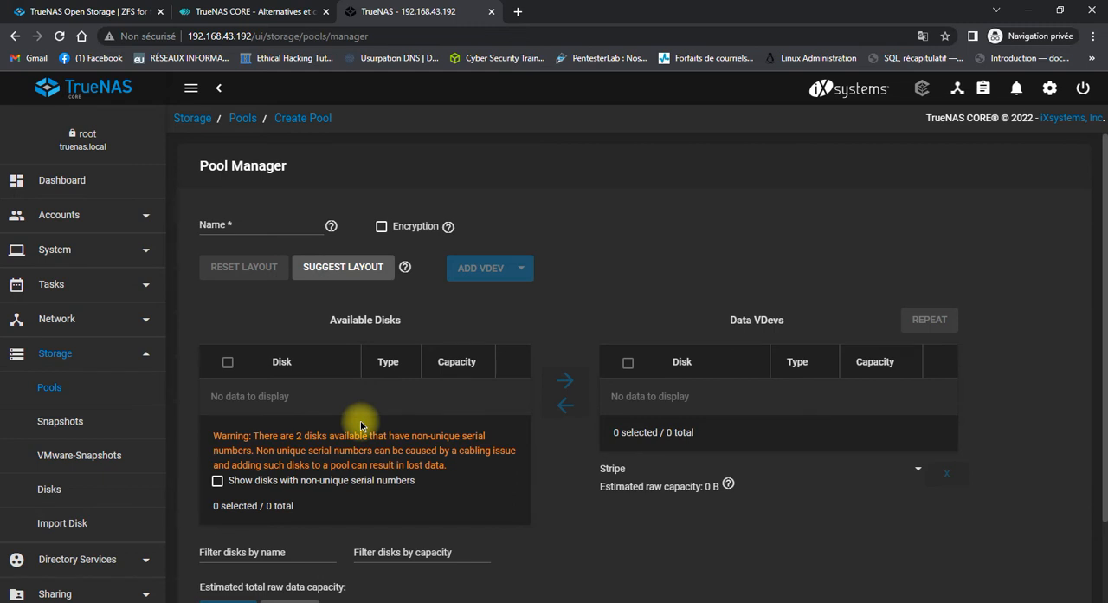
pyautogui.scroll(-2, 361, 425)
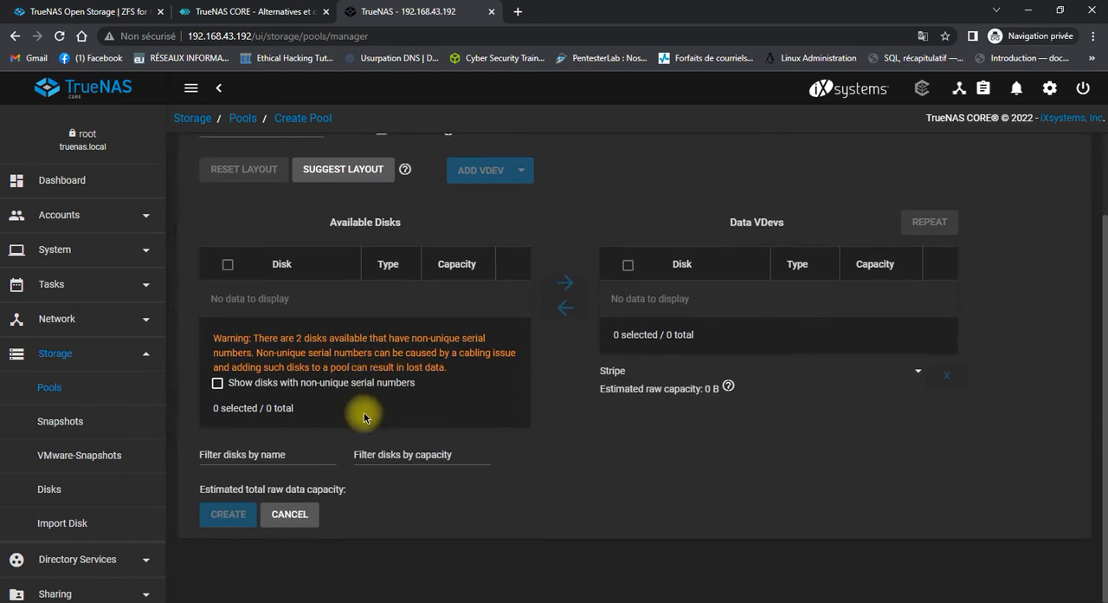
pyautogui.scroll(1, 363, 415)
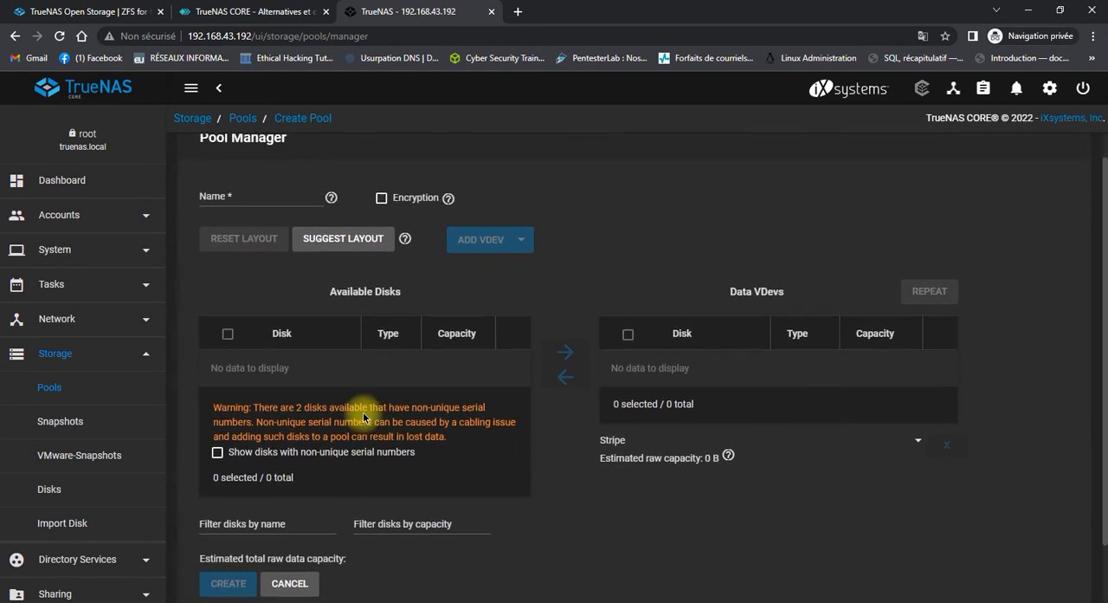
pyautogui.click(274, 197)
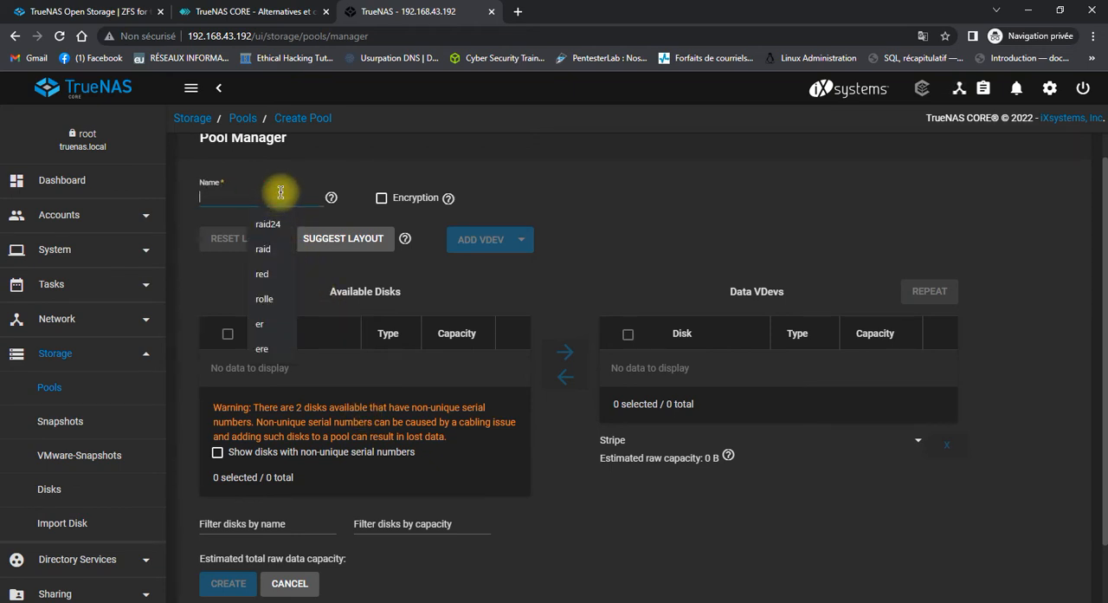
pyautogui.write('pool')
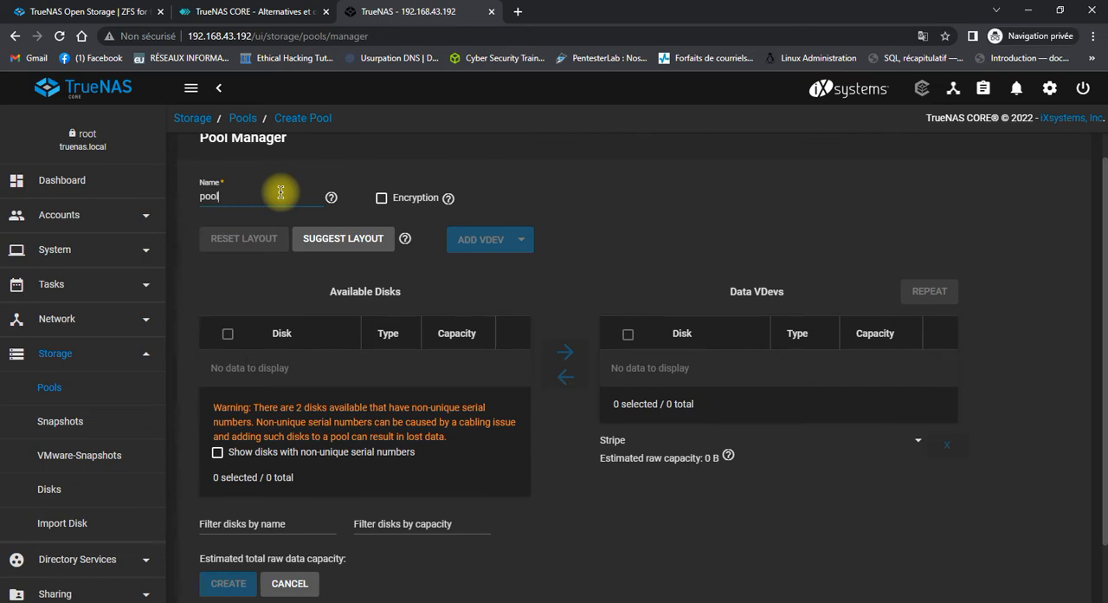
pyautogui.click(414, 198)
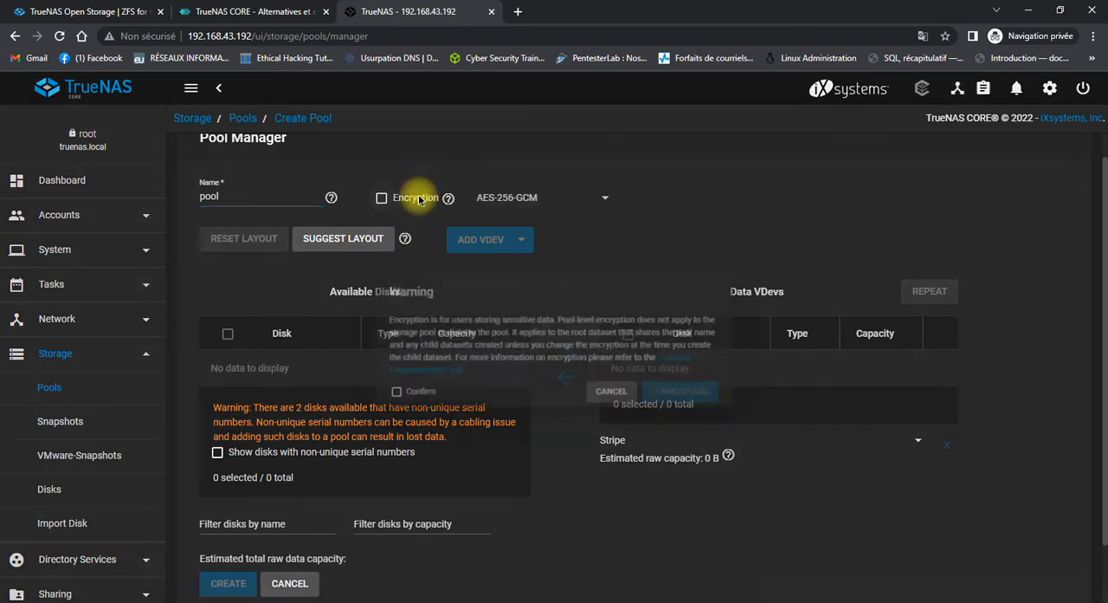
pyautogui.click(419, 199)
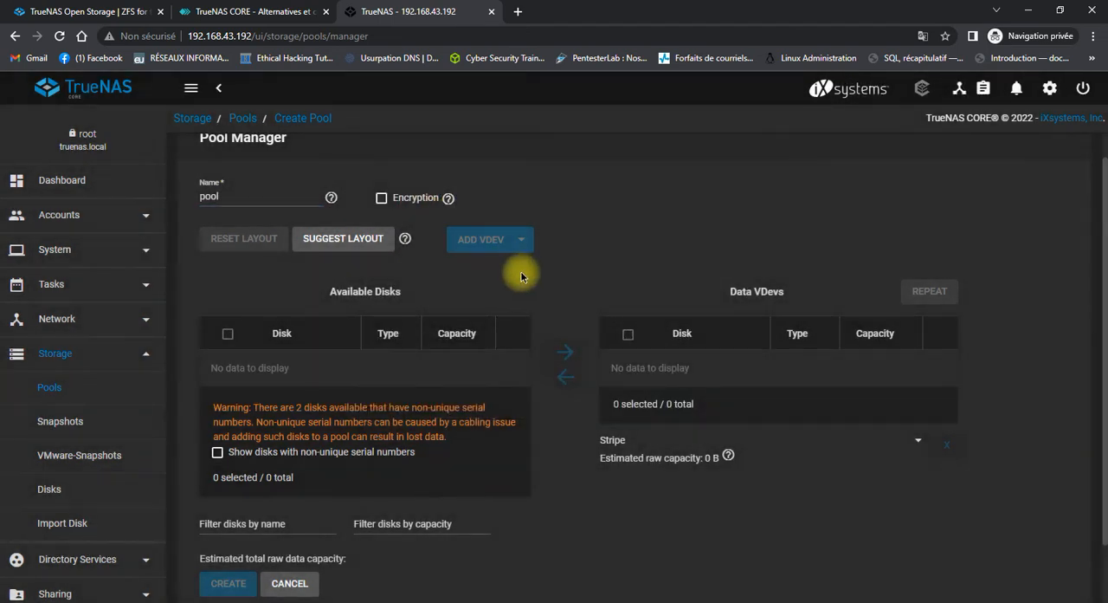
pyautogui.click(382, 199)
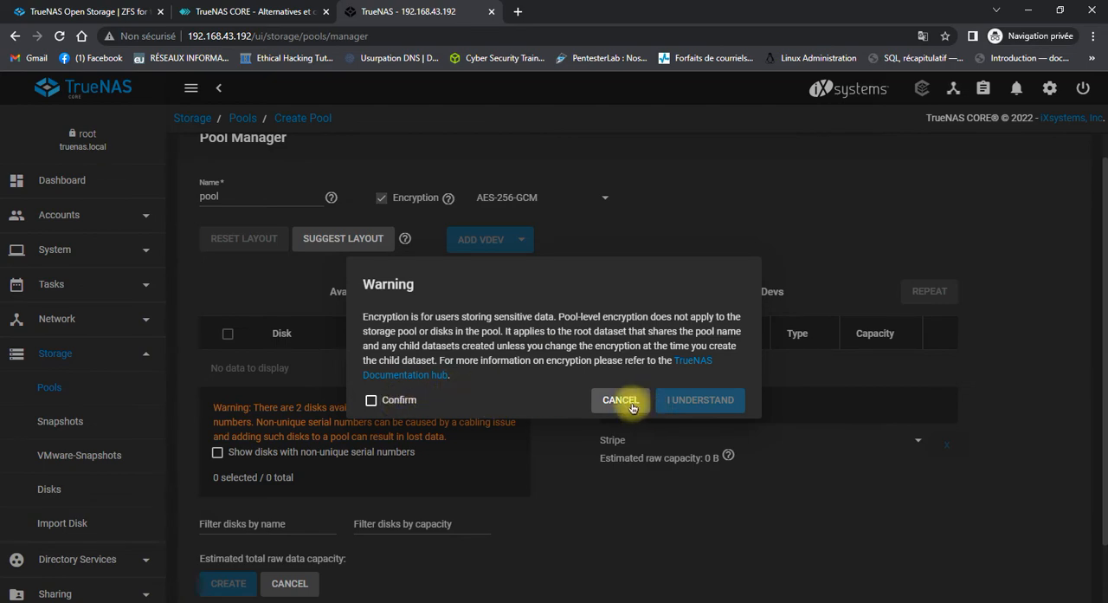
pyautogui.click(371, 399)
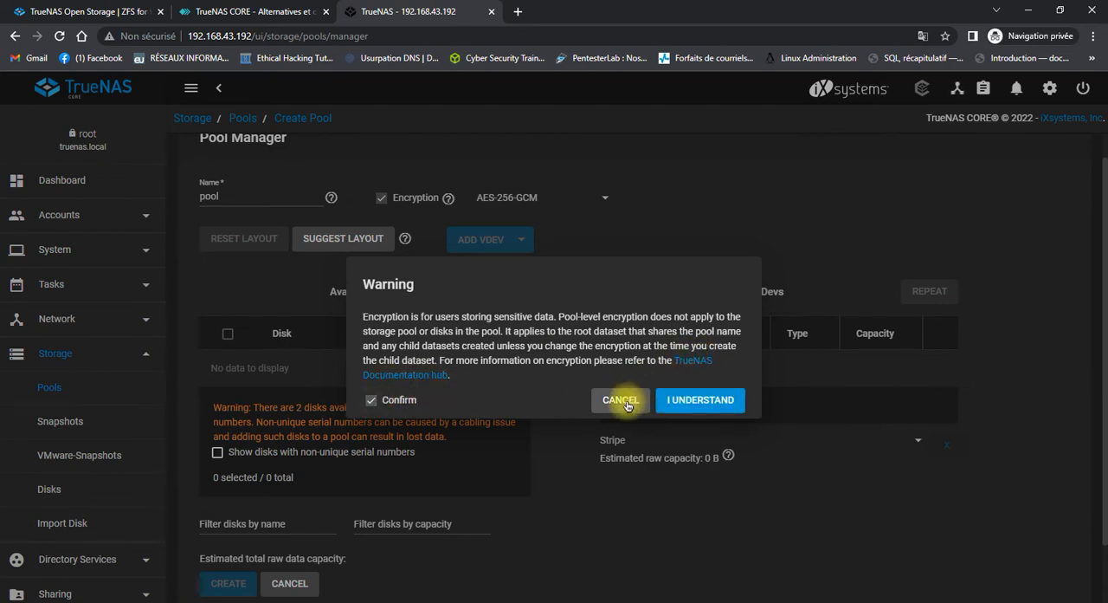
pyautogui.click(689, 400)
pyautogui.click(534, 201)
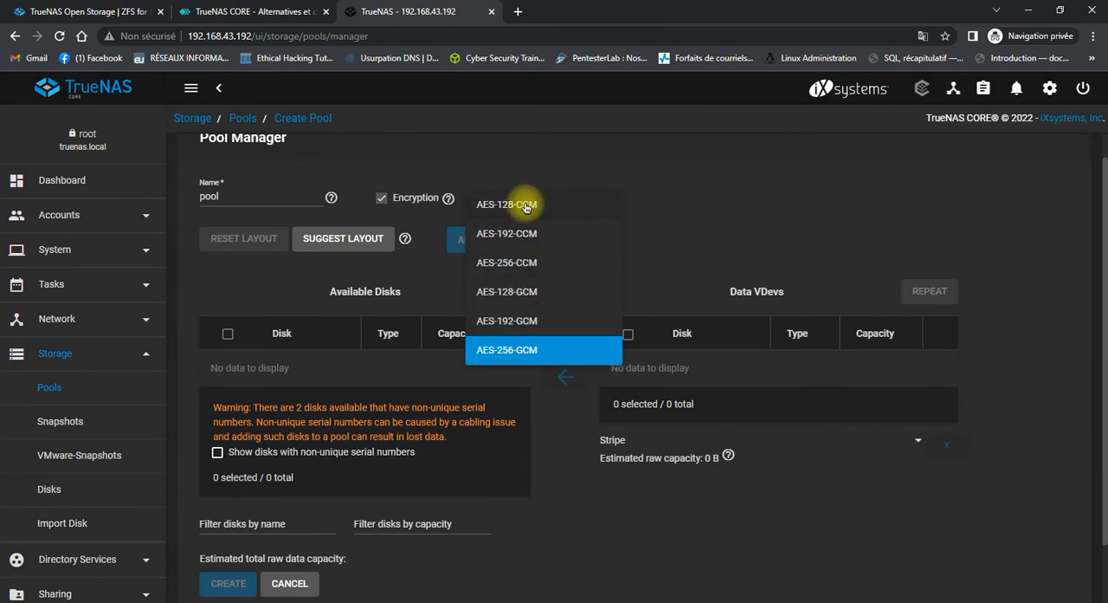
pyautogui.click(564, 171)
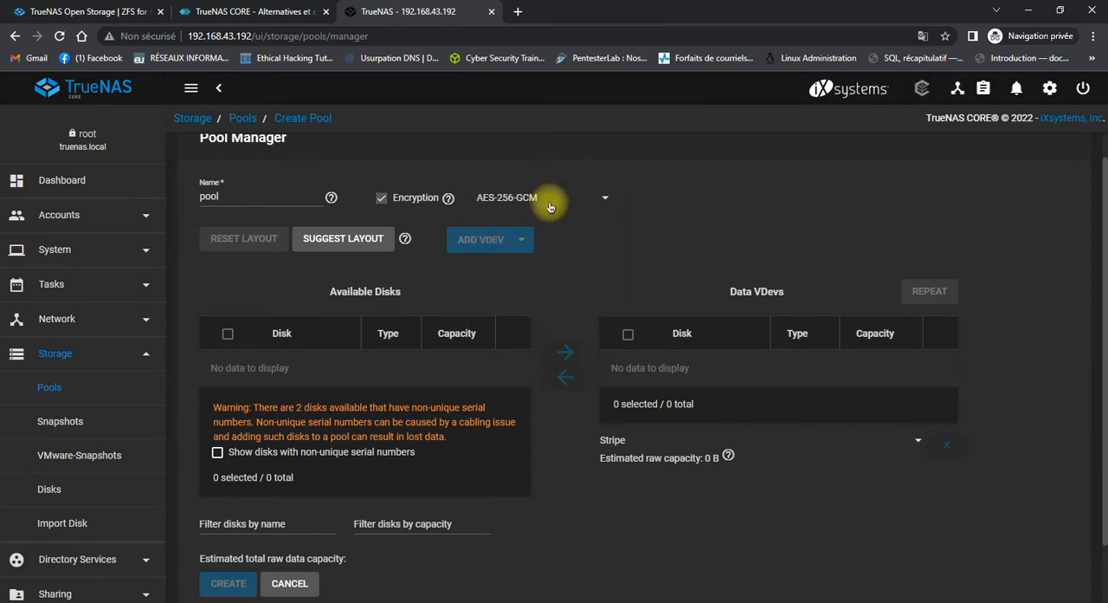
pyautogui.click(384, 199)
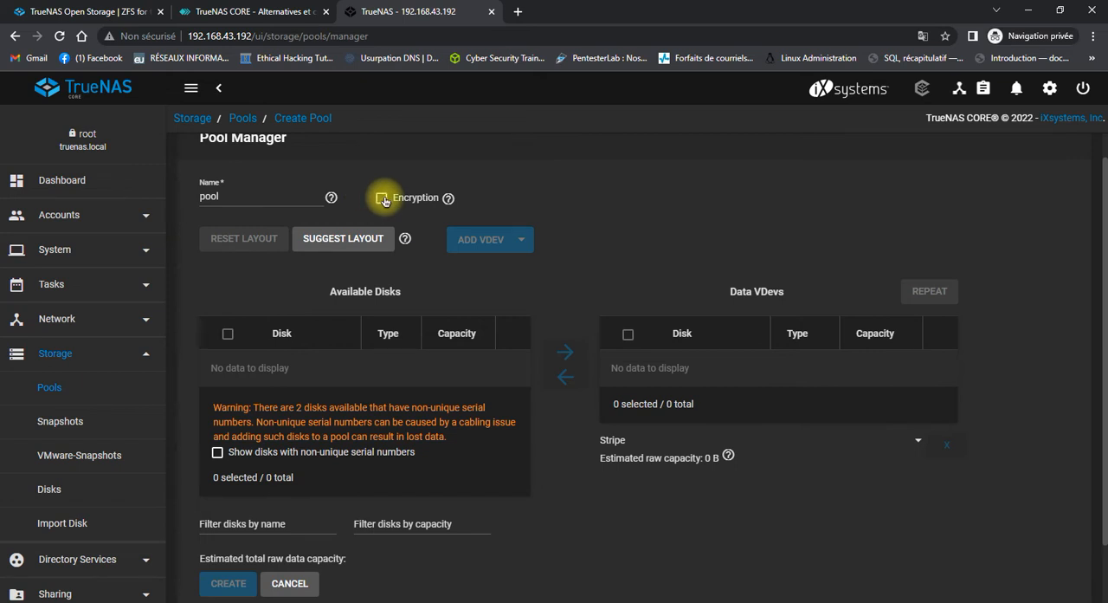
# Show the disks with non-unique serial numbers among the available disks and read the related warning.
pyautogui.scroll(-2, 450, 325)
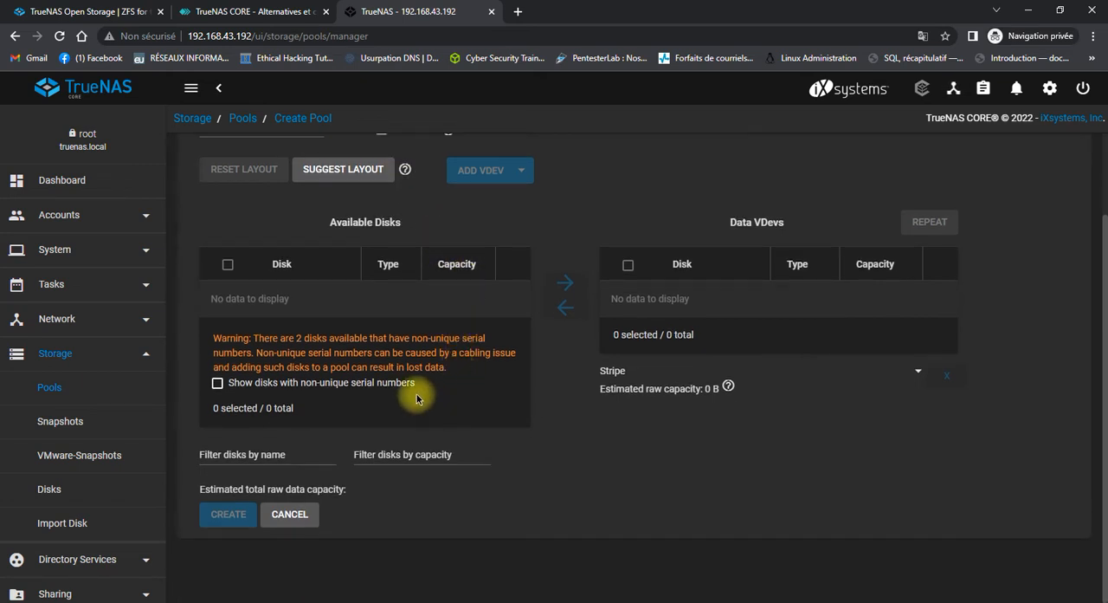
pyautogui.click(372, 382)
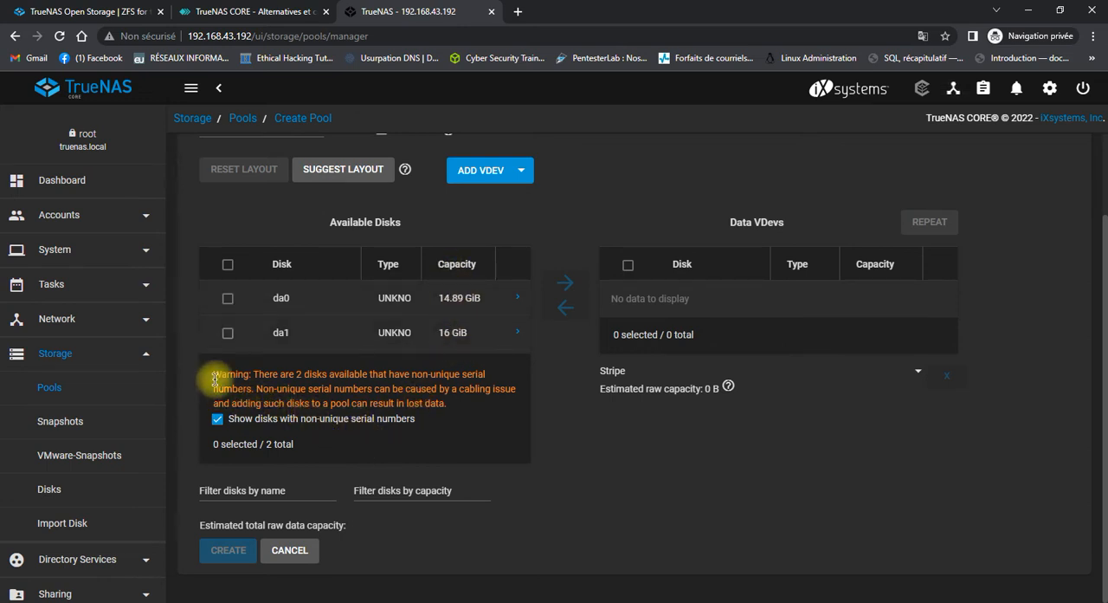
pyautogui.moveTo(213, 371); pyautogui.dragTo(458, 408)
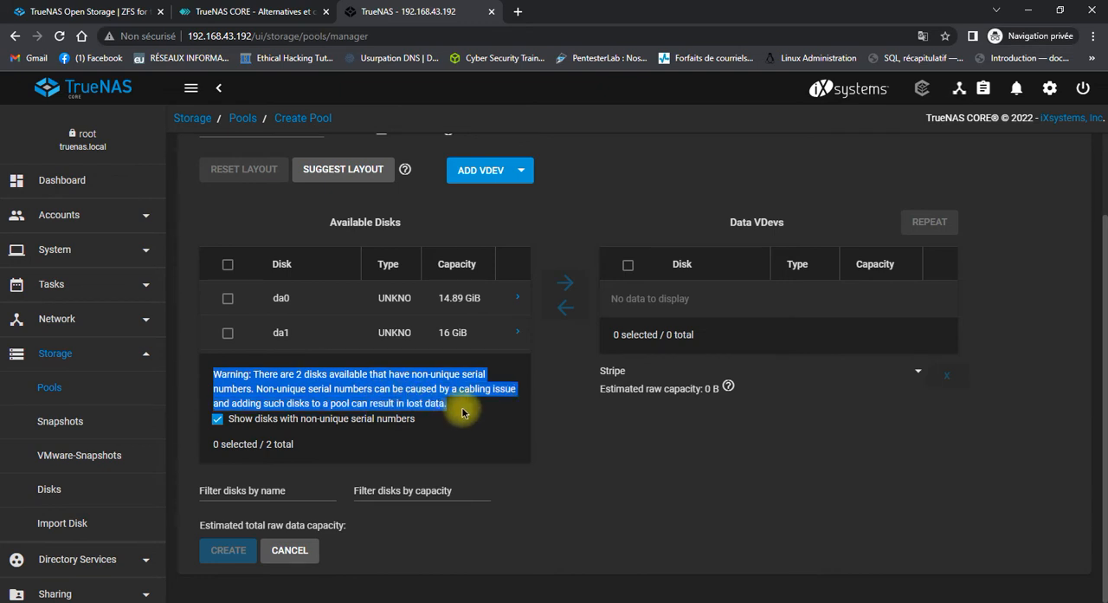
pyautogui.click(422, 379)
# Add disks da0 and da1 to the pool's data vdev and keep the Mirror layout.
pyautogui.scroll(2, 420, 376)
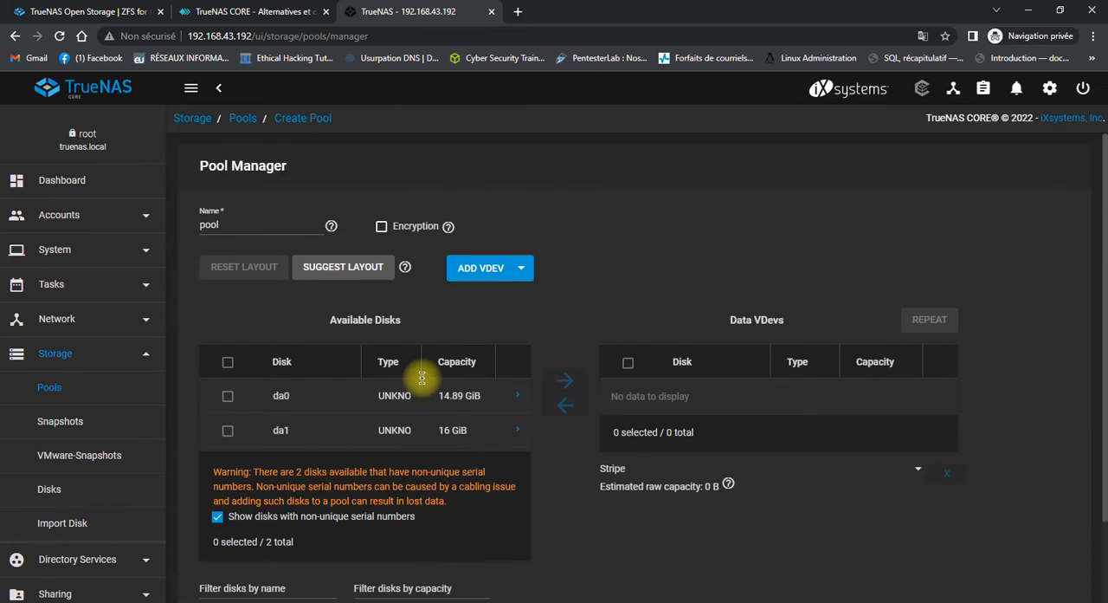
pyautogui.click(228, 396)
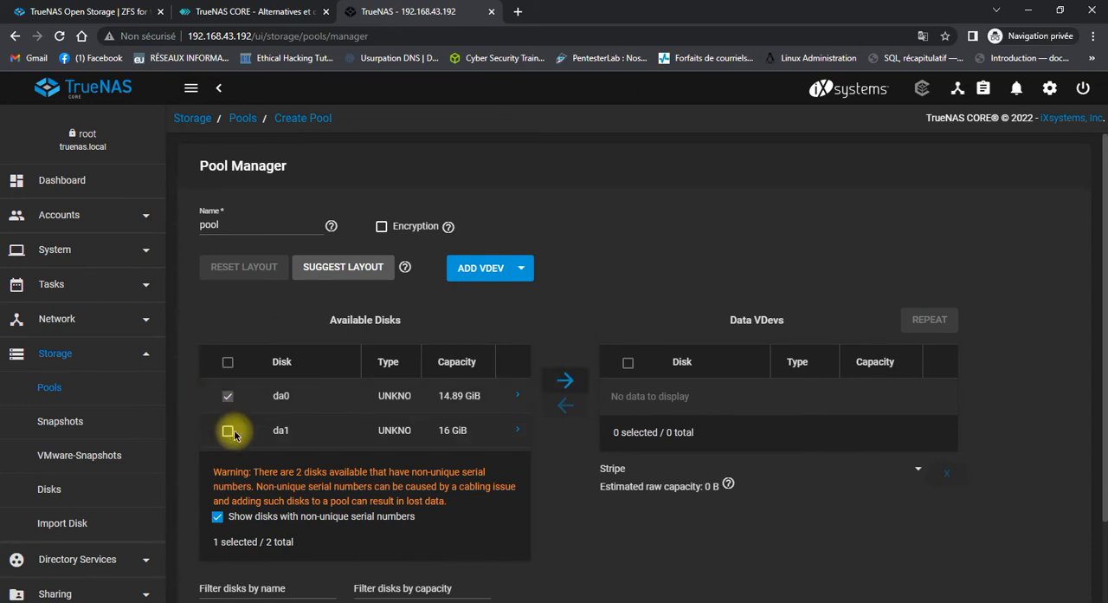
pyautogui.click(231, 431)
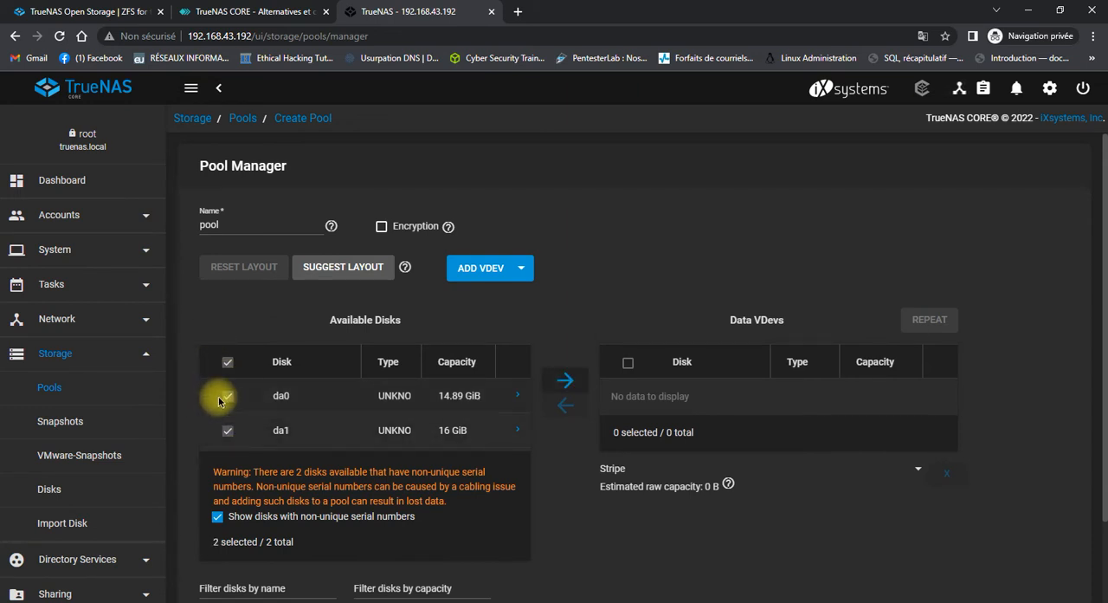
pyautogui.click(557, 381)
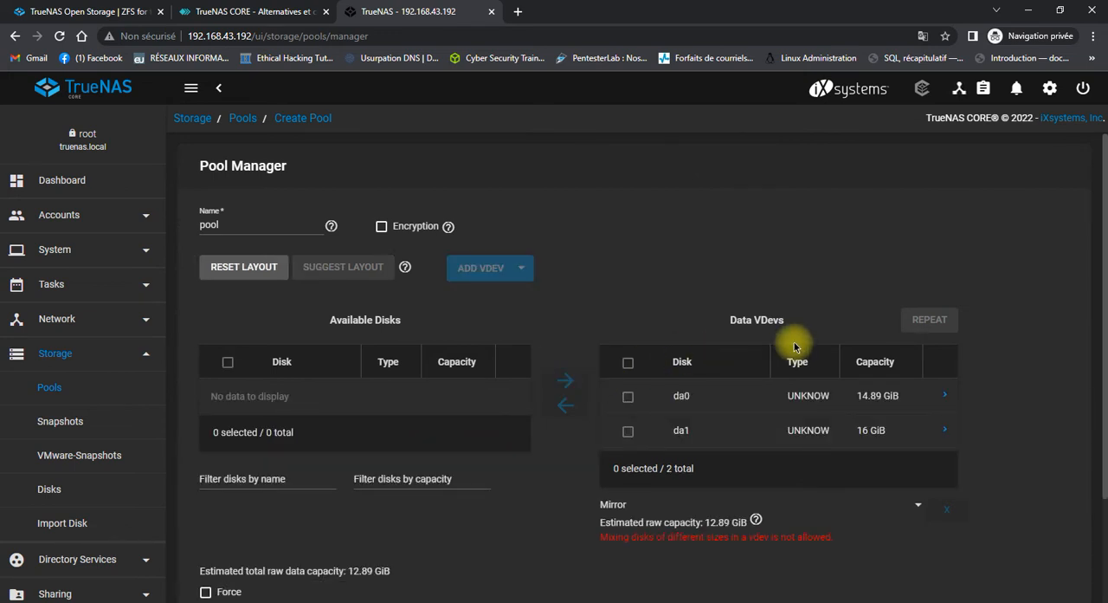
pyautogui.scroll(-2, 794, 346)
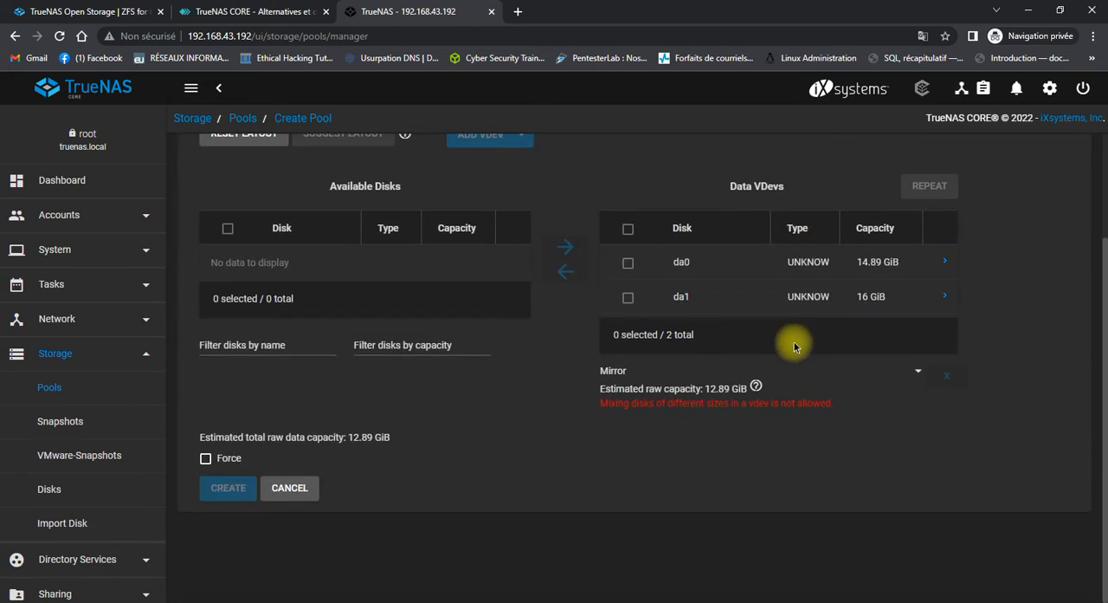
pyautogui.click(918, 375)
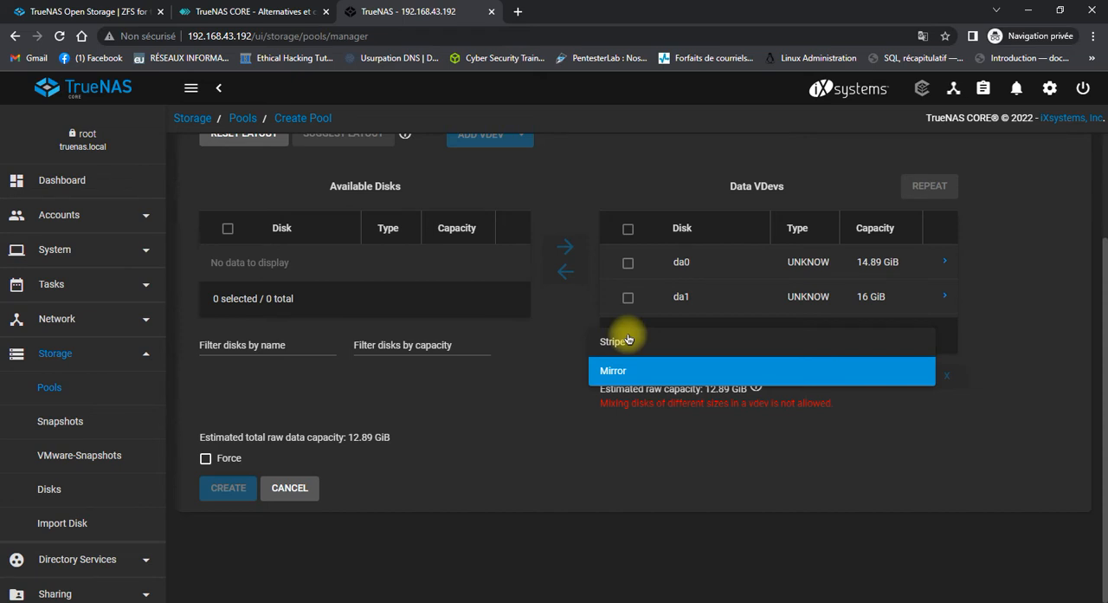
pyautogui.click(604, 375)
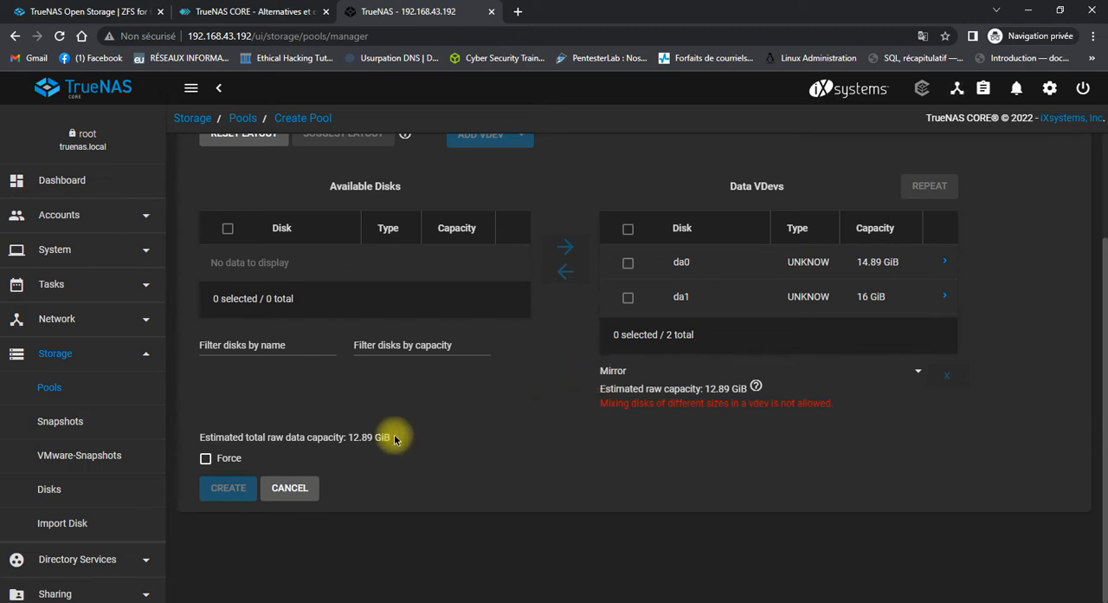
# Force the layout with disks of different sizes and create the pool, confirming that the disks' contents are erased.
pyautogui.click(210, 458)
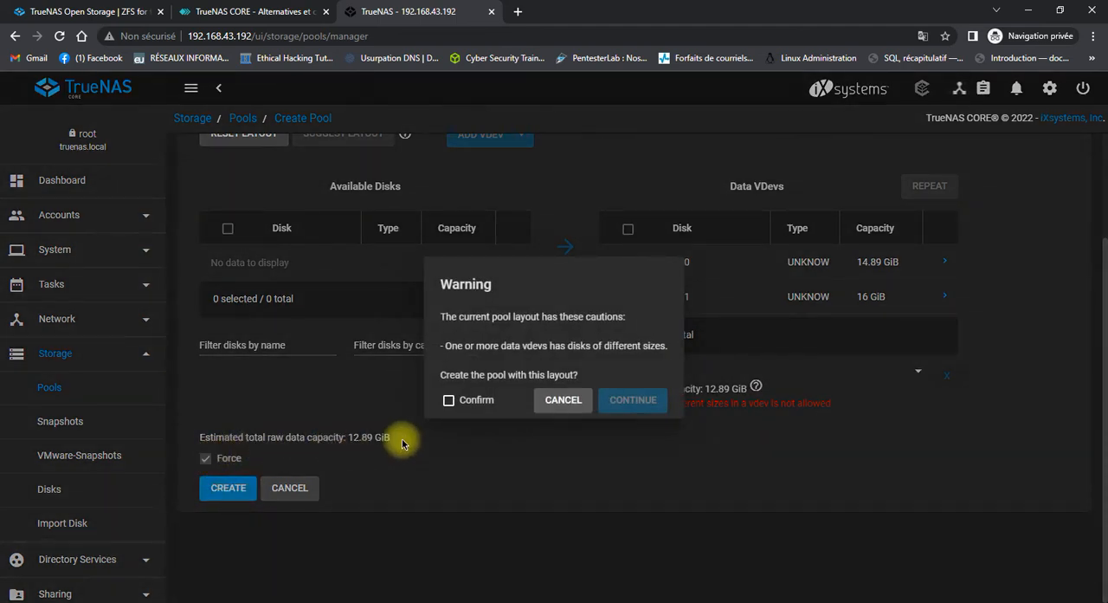
pyautogui.click(449, 399)
pyautogui.click(620, 404)
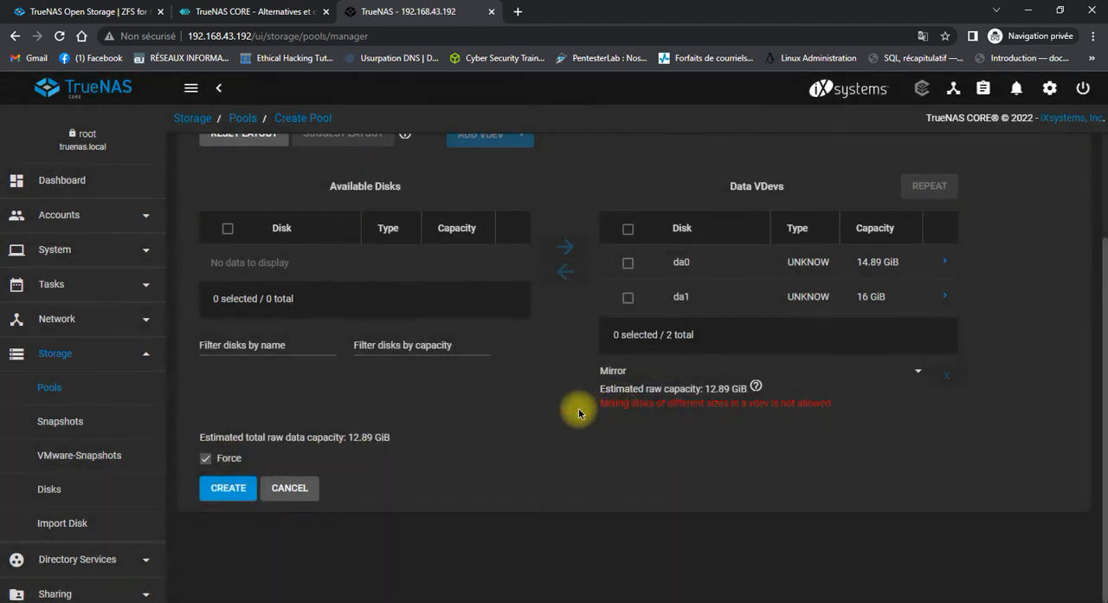
pyautogui.click(242, 490)
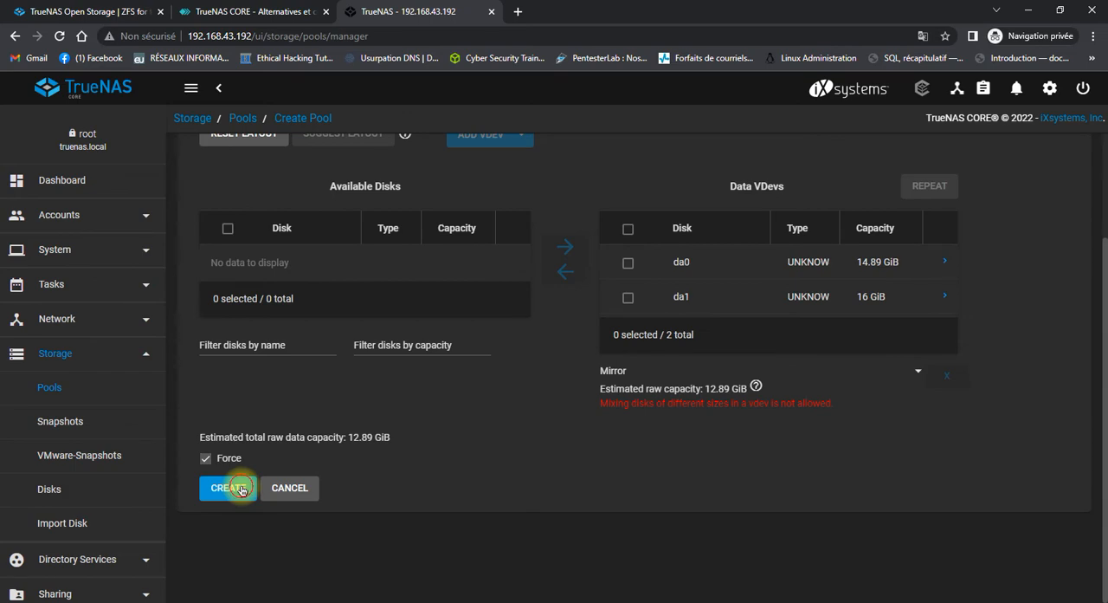
pyautogui.click(456, 373)
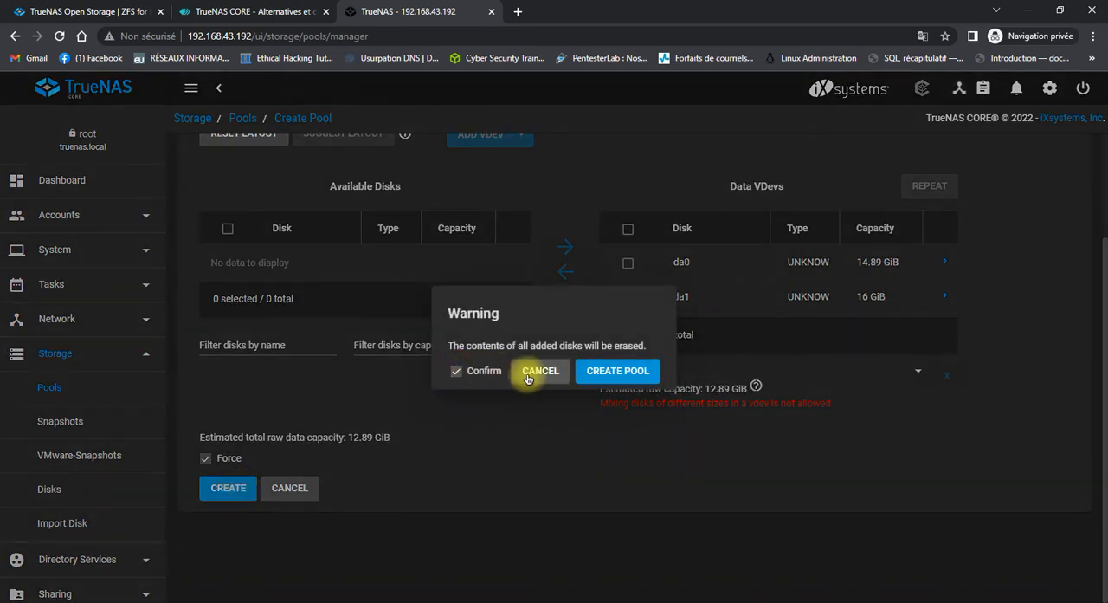
pyautogui.click(595, 372)
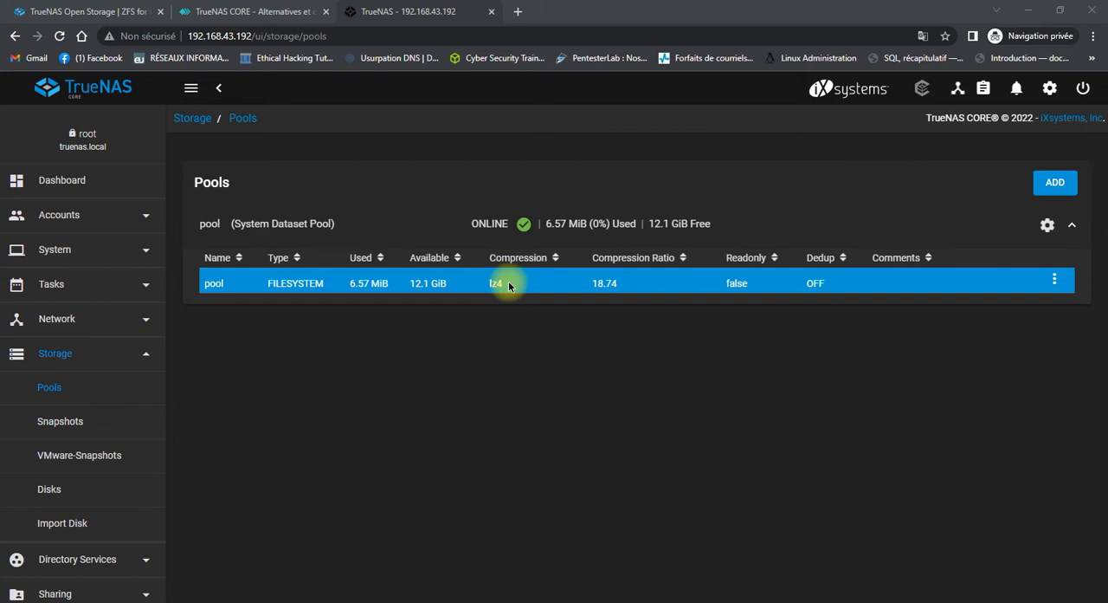
# Start a new dataset under the pool's root dataset and name it toto&.
pyautogui.click(1053, 280)
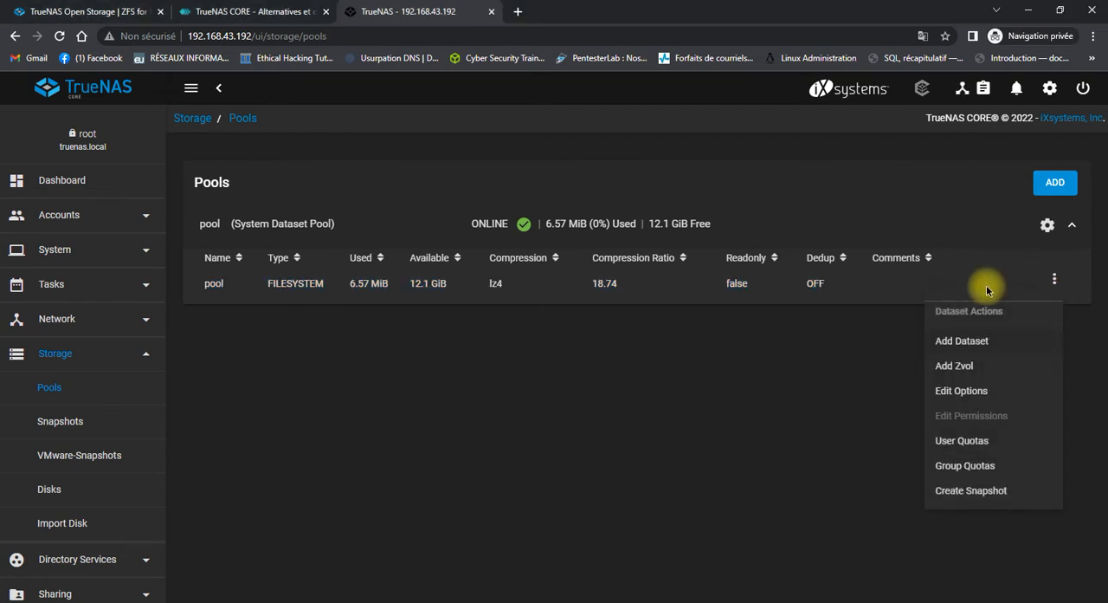
pyautogui.click(967, 341)
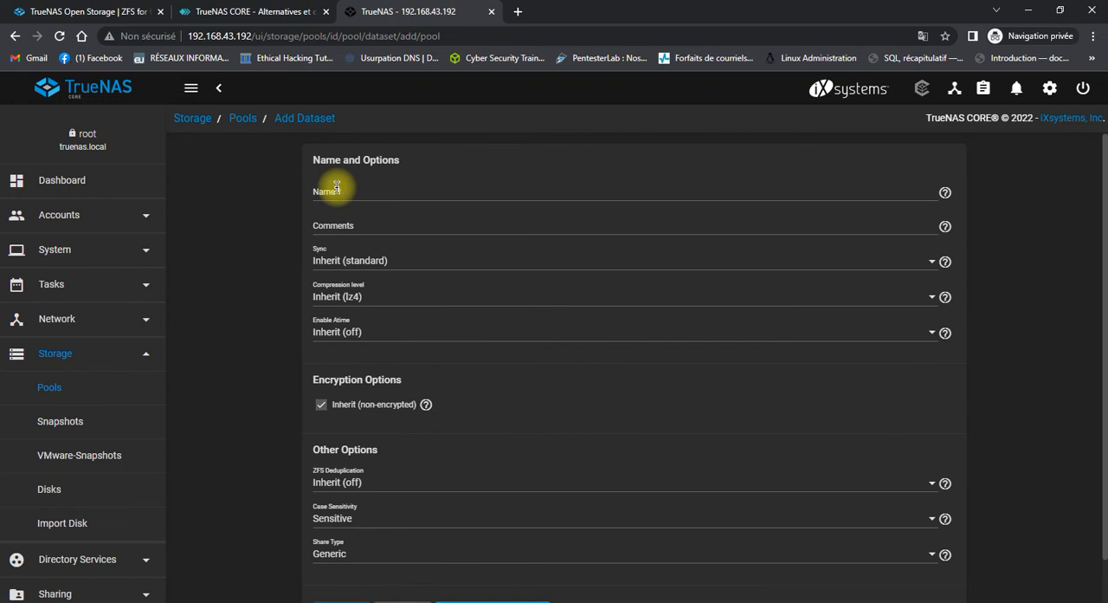
pyautogui.click(336, 188)
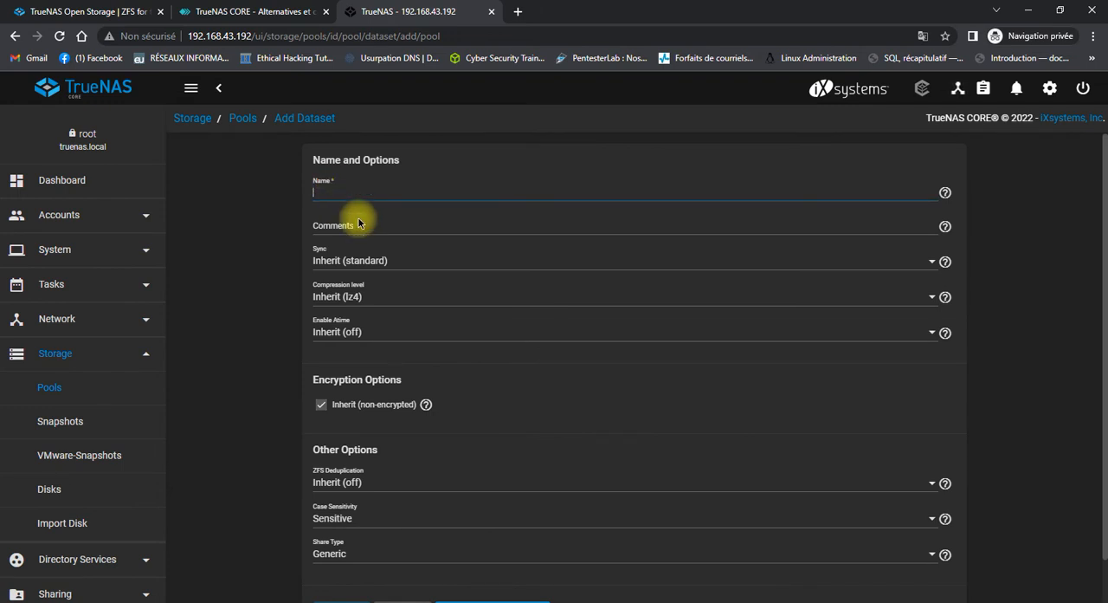
pyautogui.click(341, 194)
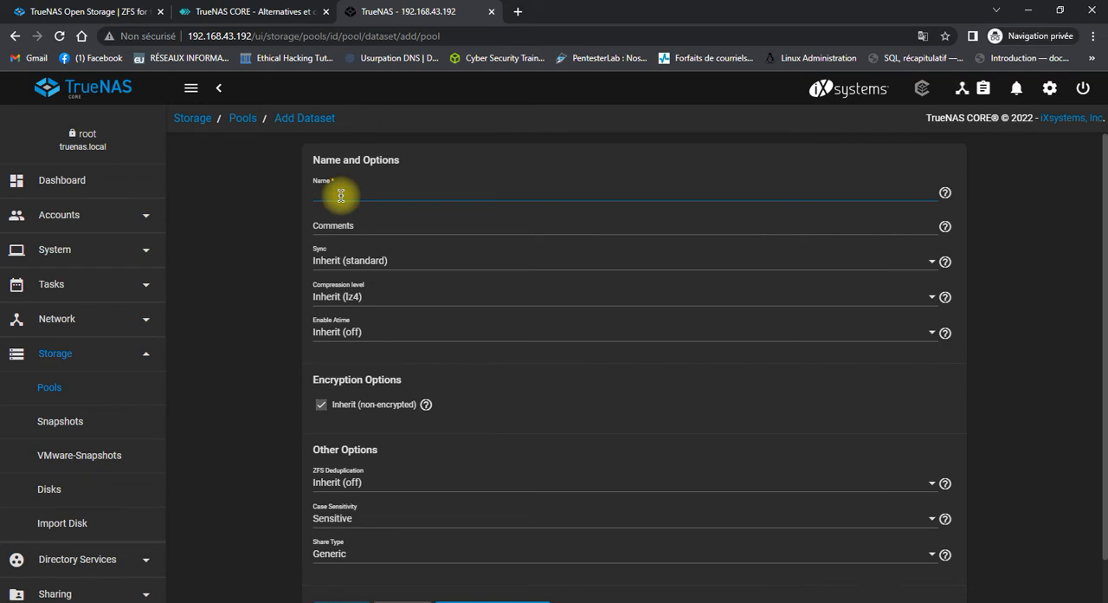
pyautogui.write('toto&')
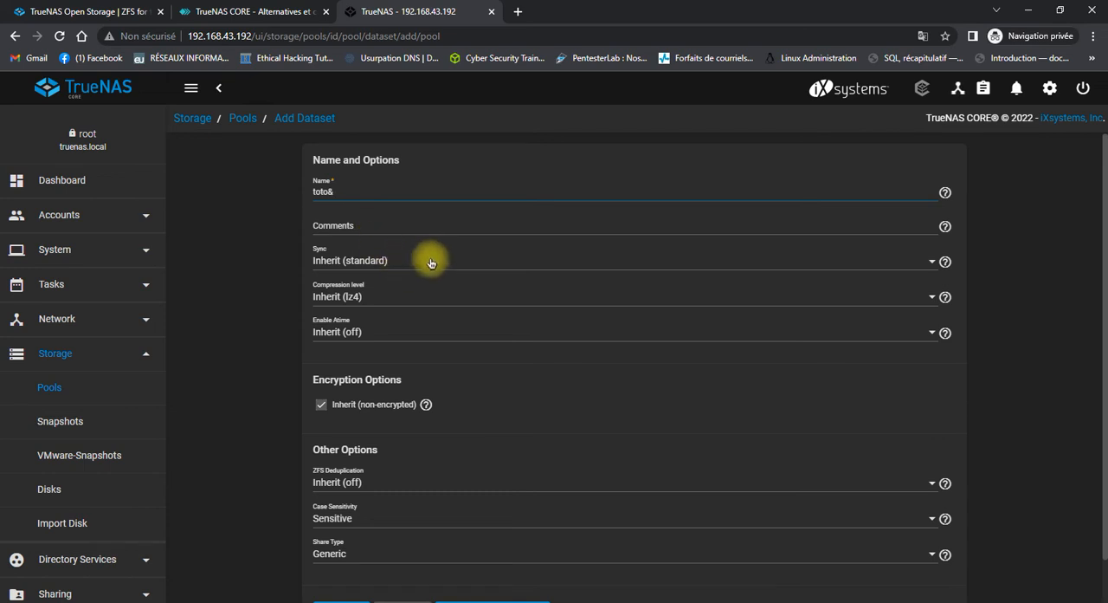
# Check the new dataset's ZFS Deduplication options and keep Inherit (off).
pyautogui.scroll(-1, 431, 255)
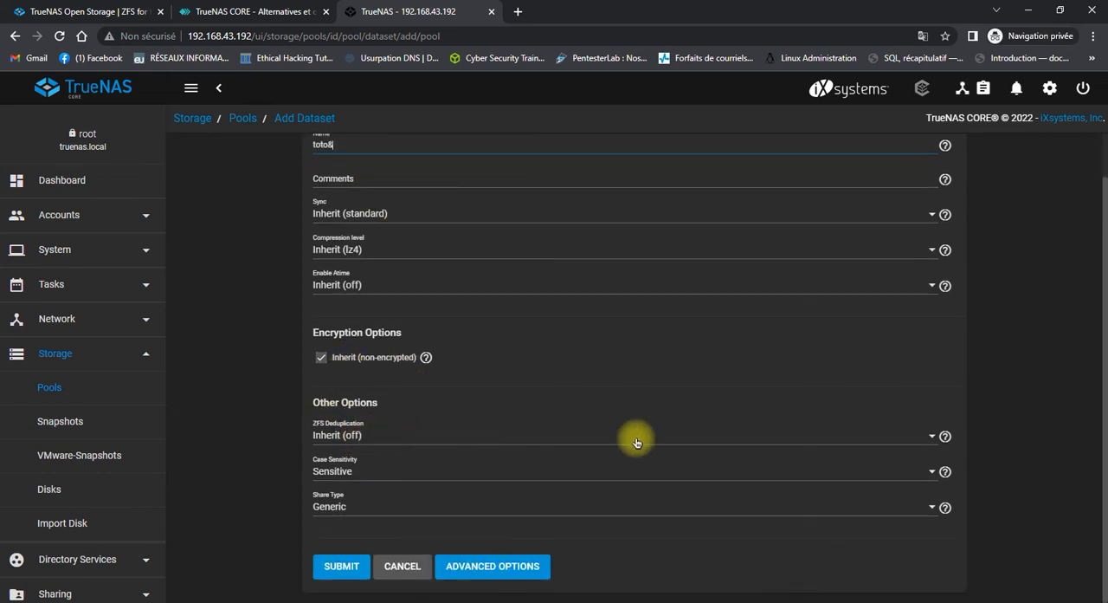
pyautogui.click(780, 442)
pyautogui.click(778, 442)
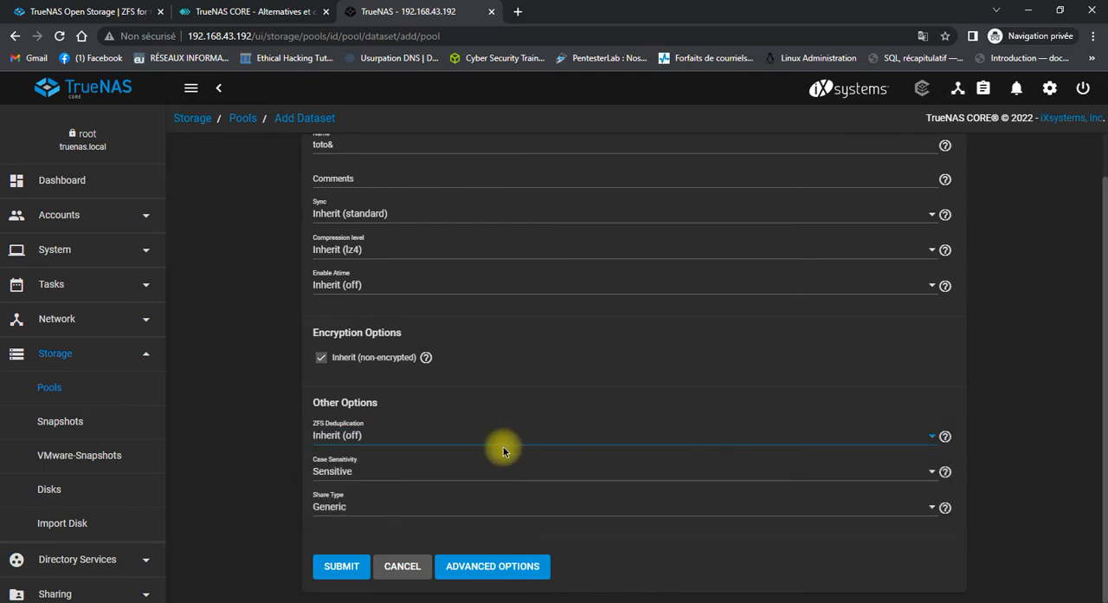
# Review the ZFS Deduplication choices for the toto& dataset once more, leaving the inherited setting selected.
pyautogui.click(390, 437)
pyautogui.click(390, 439)
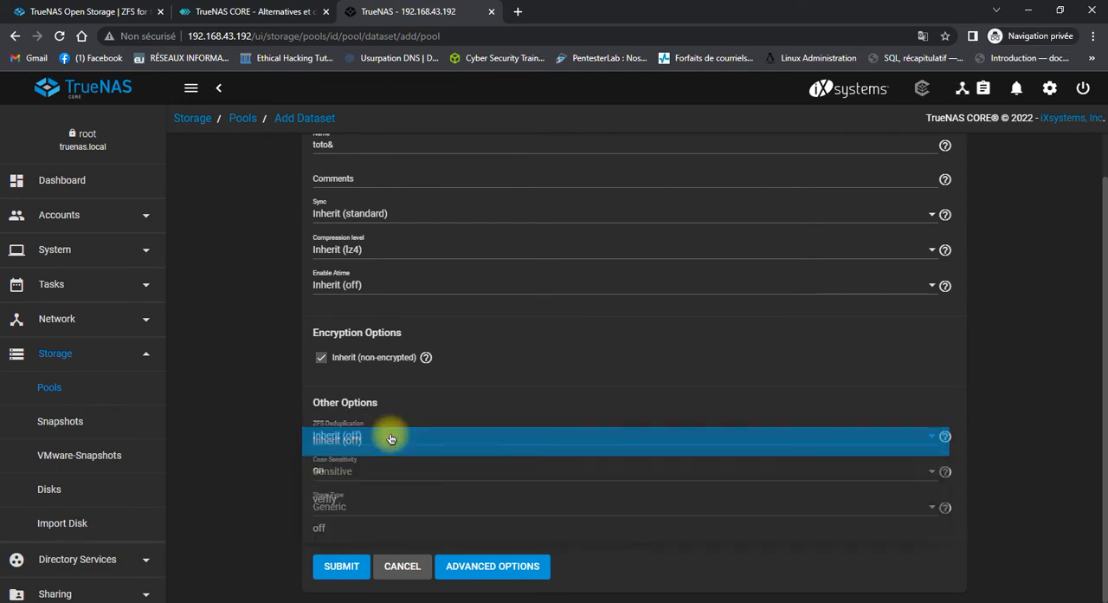
pyautogui.click(390, 440)
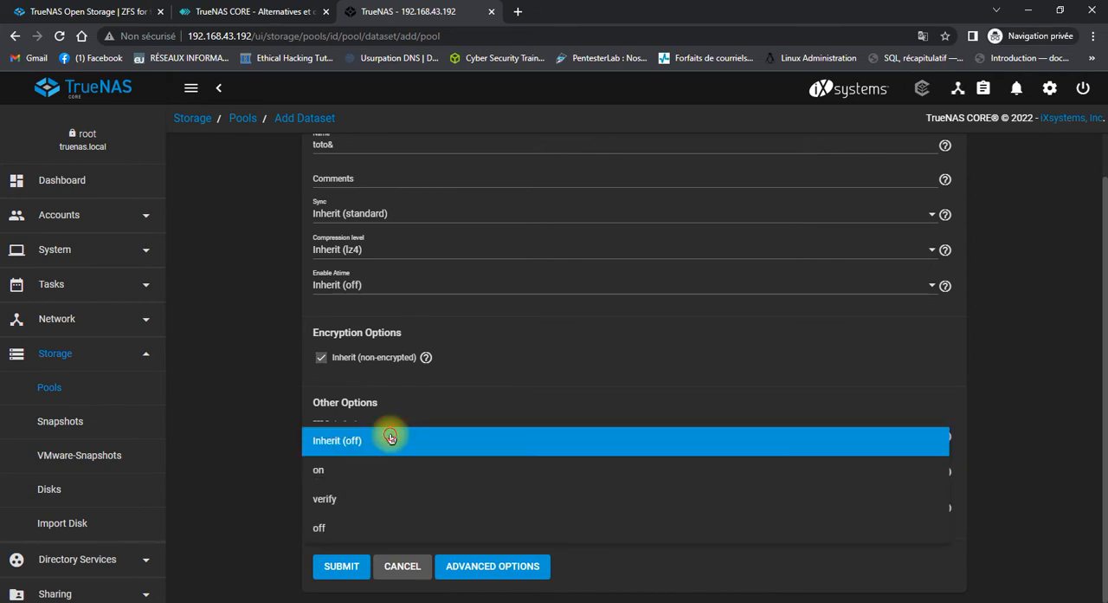
pyautogui.click(390, 439)
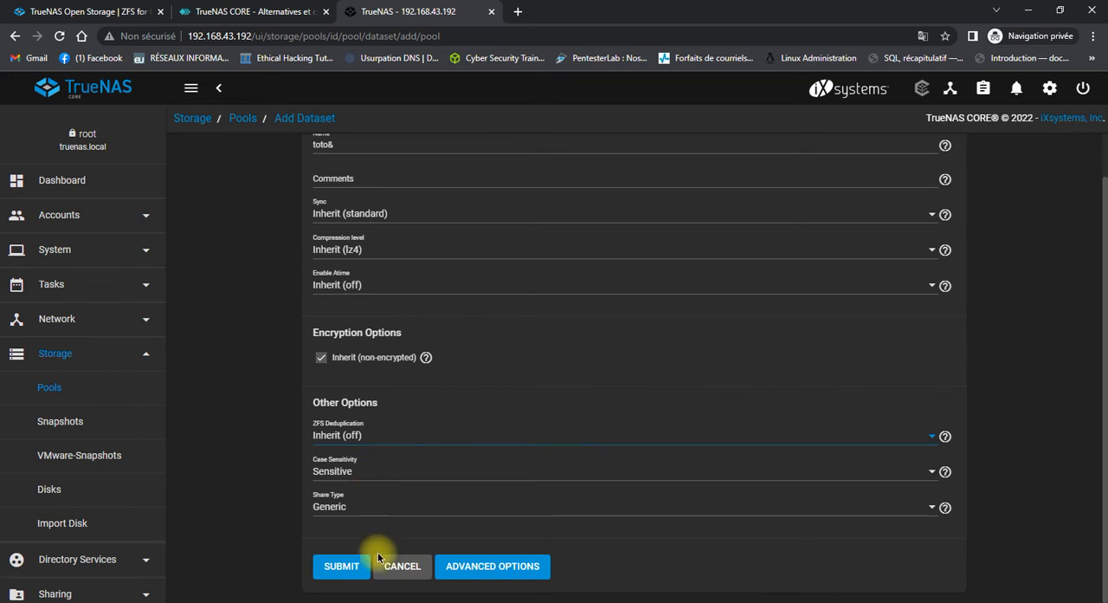
# Show the new dataset's advanced options and try to create it under the name toto&.
pyautogui.click(485, 582)
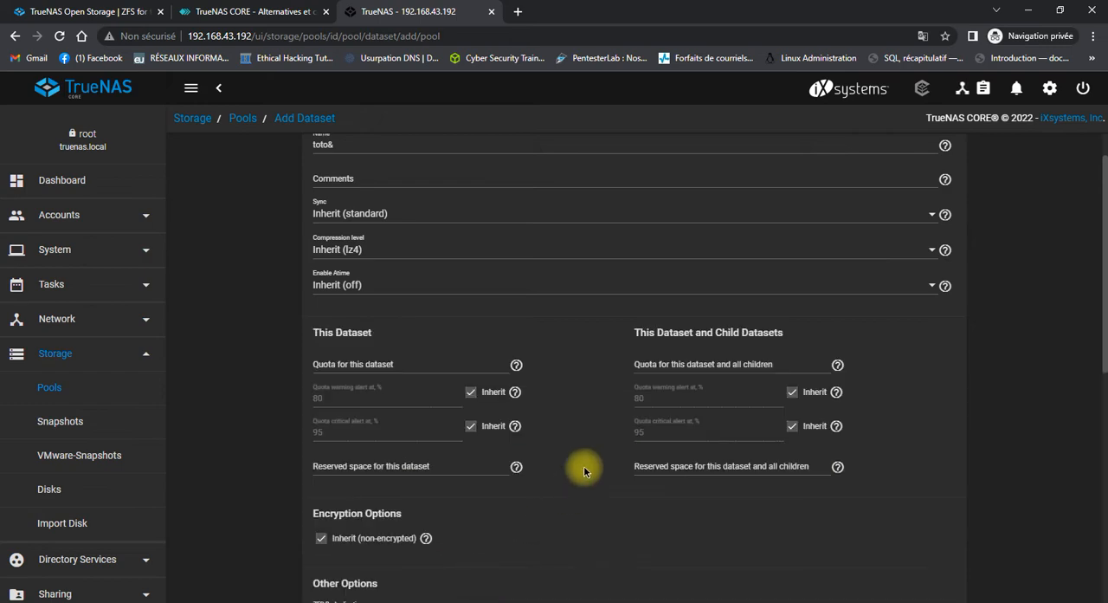
pyautogui.scroll(-3, 584, 465)
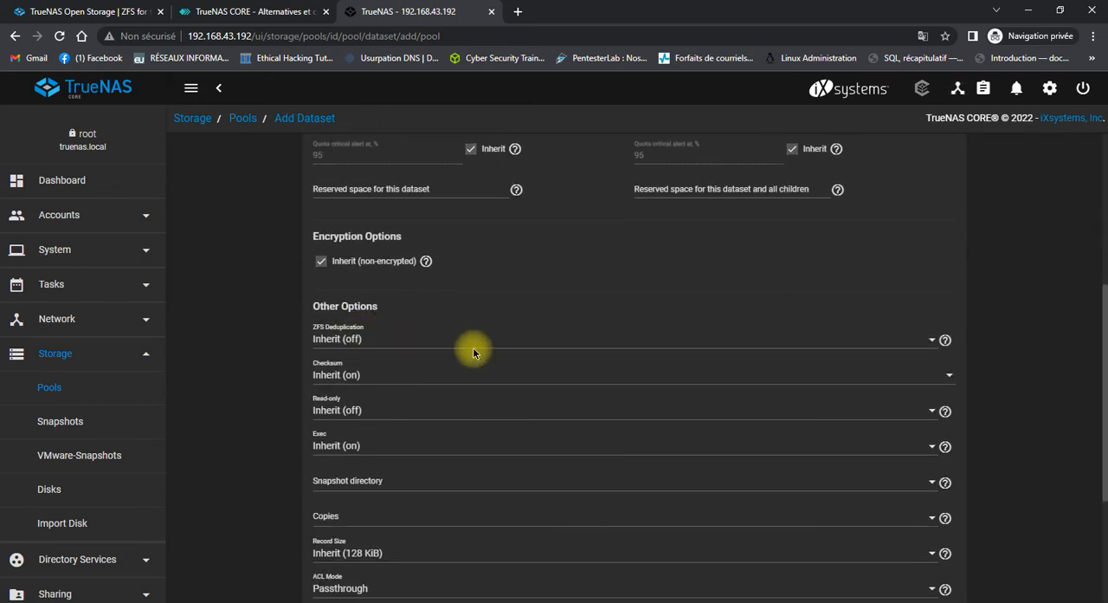
pyautogui.scroll(-3, 468, 355)
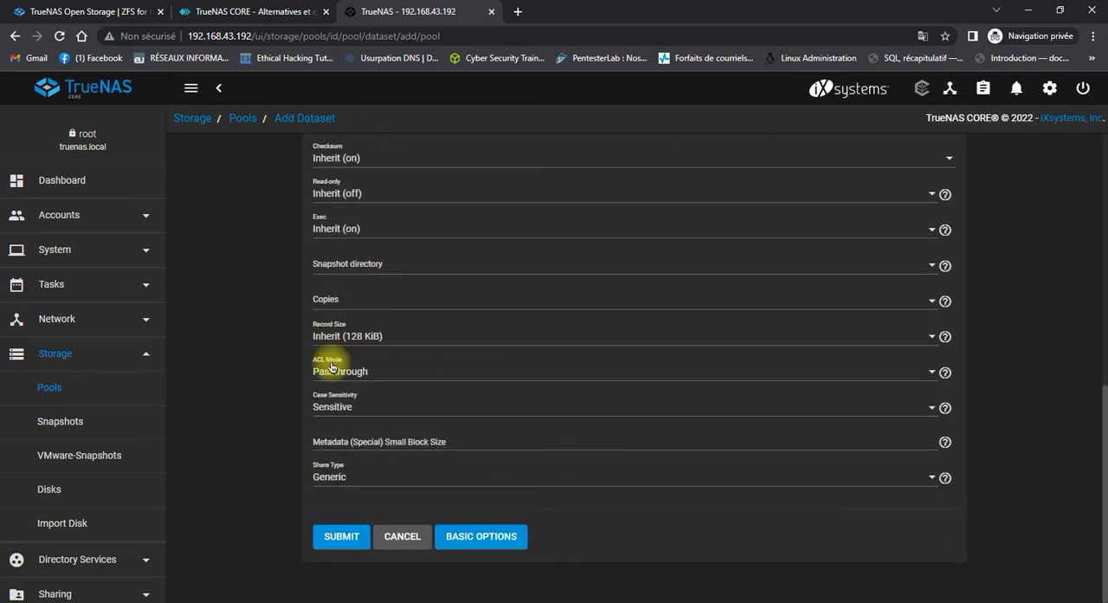
pyautogui.click(334, 541)
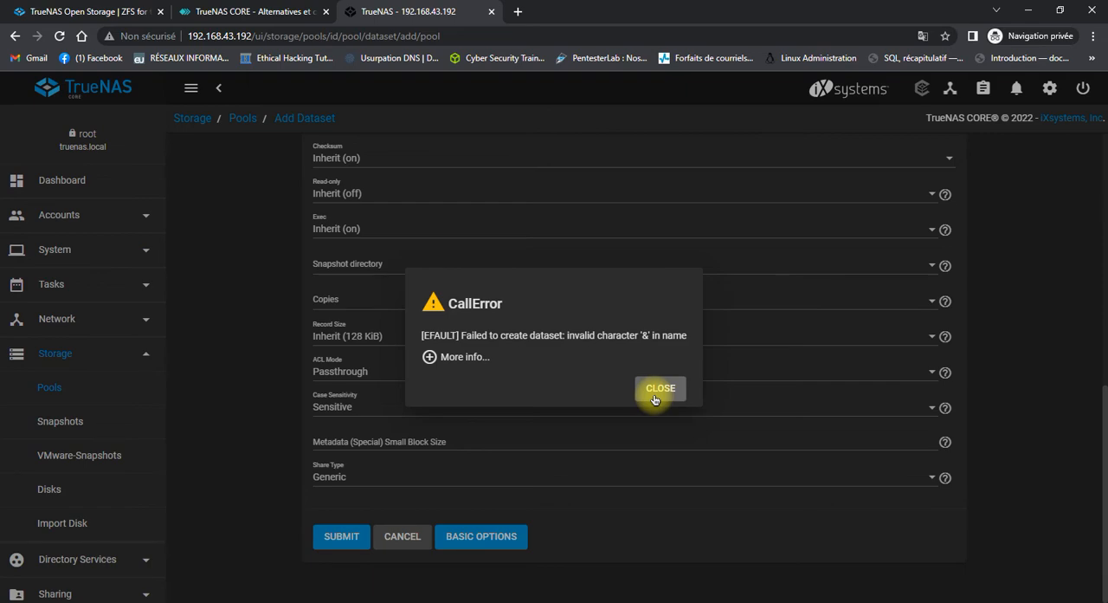
pyautogui.click(658, 389)
# Correct the dataset's name to toto1 and create it with the default options.
pyautogui.scroll(10, 554, 459)
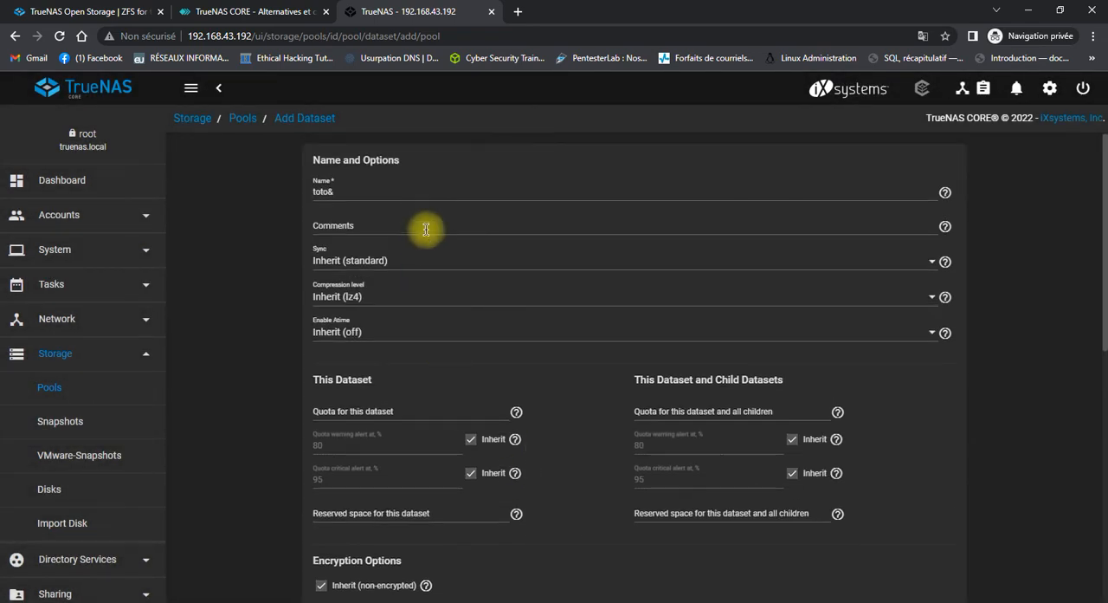
pyautogui.click(433, 188)
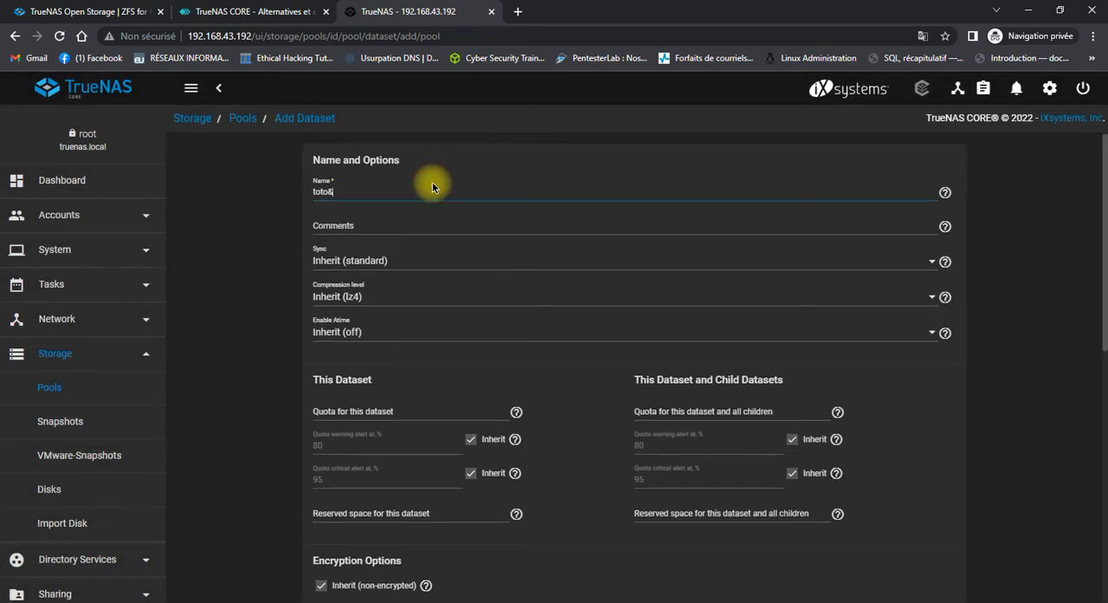
pyautogui.press('BackSpace')
pyautogui.write('1')
pyautogui.scroll(-5, 425, 341)
pyautogui.scroll(-3, 426, 340)
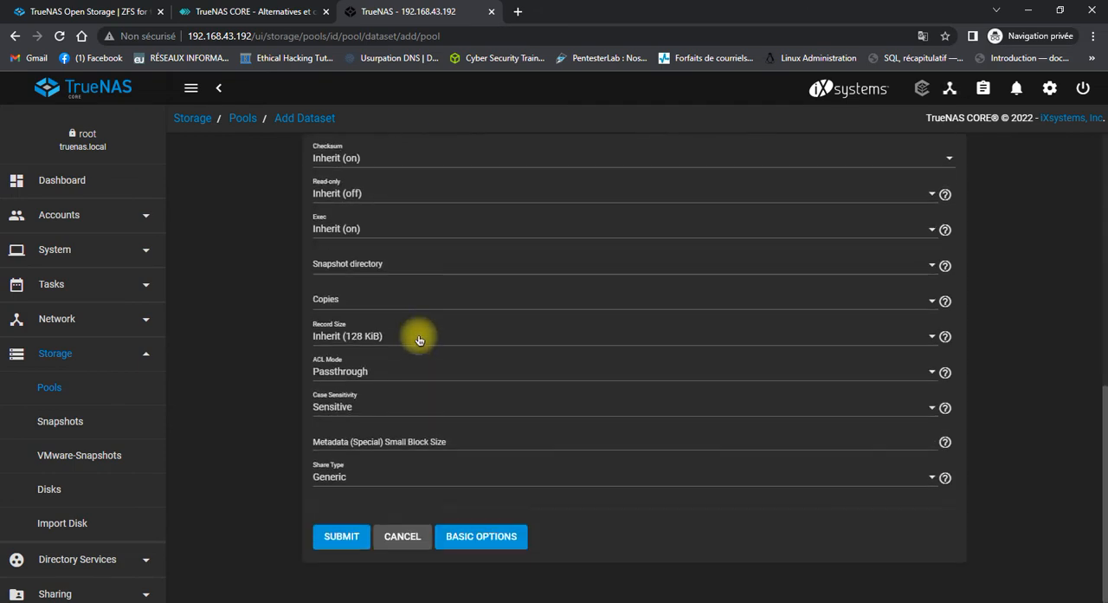
pyautogui.click(337, 540)
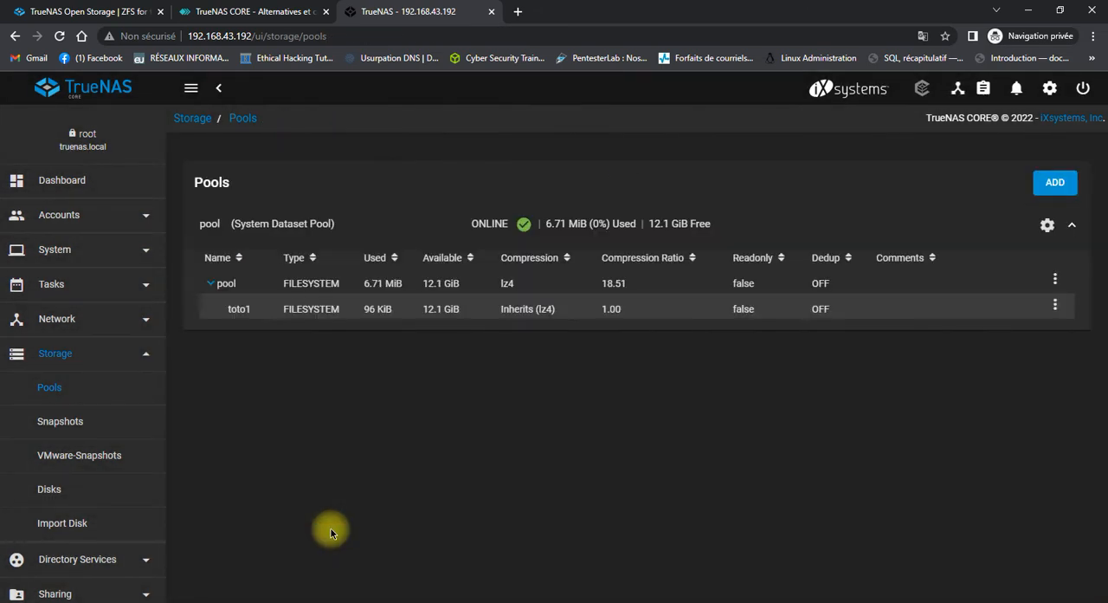
# Start a new child dataset under toto1 and name it tata2.
pyautogui.click(267, 305)
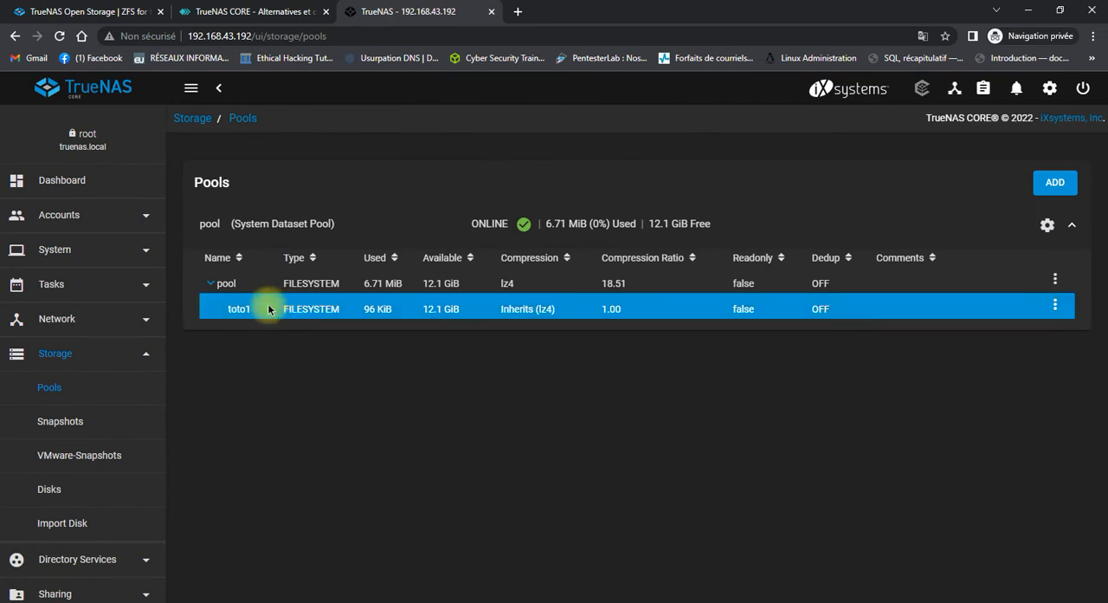
pyautogui.click(319, 288)
pyautogui.click(658, 312)
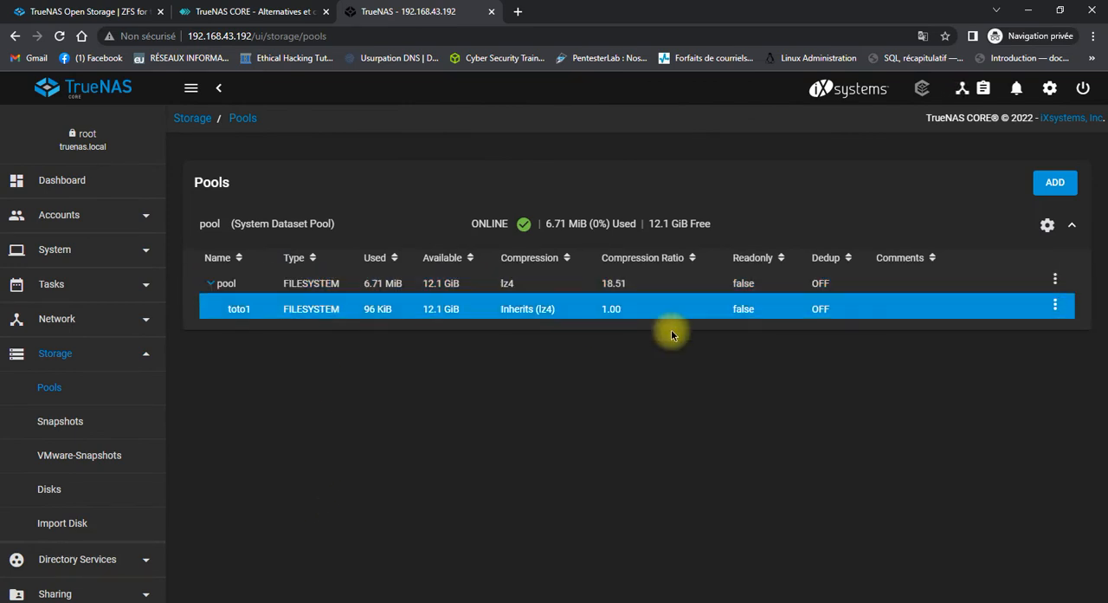
pyautogui.click(1056, 305)
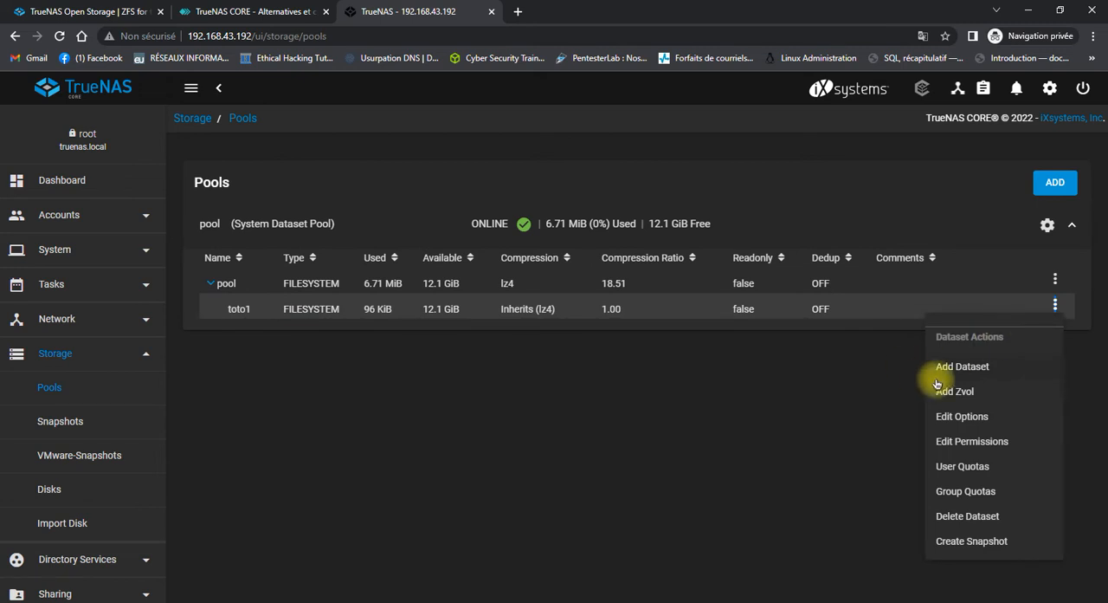
pyautogui.click(962, 368)
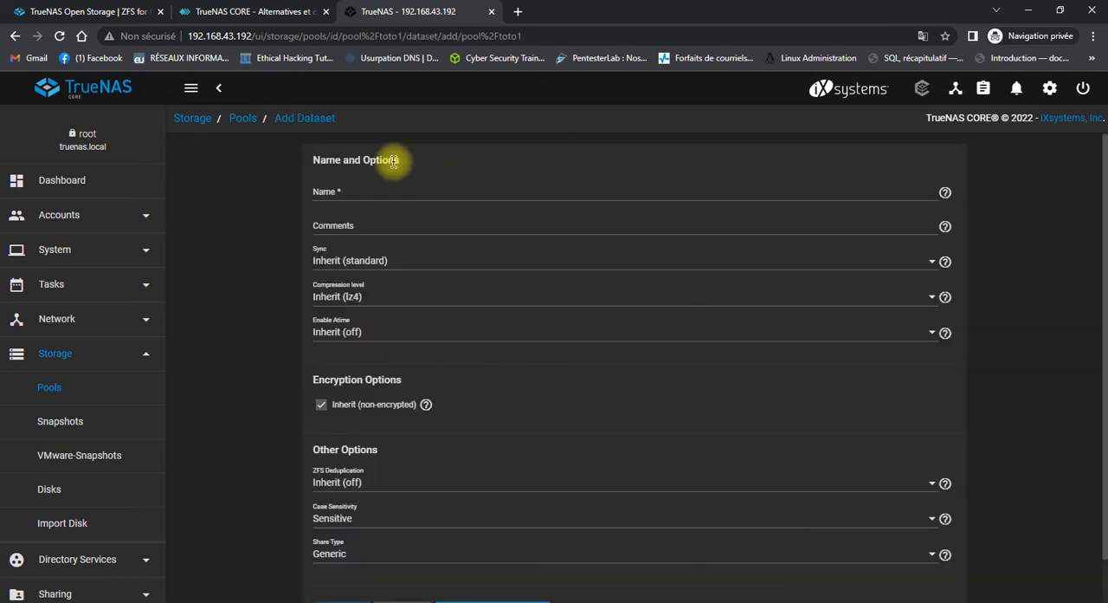
pyautogui.click(383, 187)
pyautogui.write('tata')
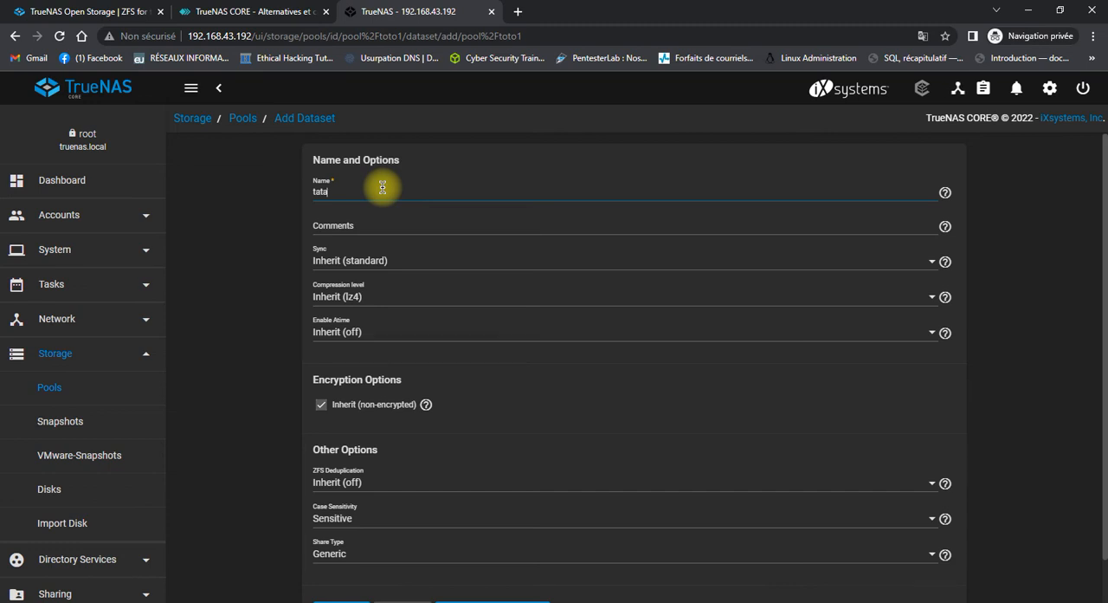
pyautogui.write('2')
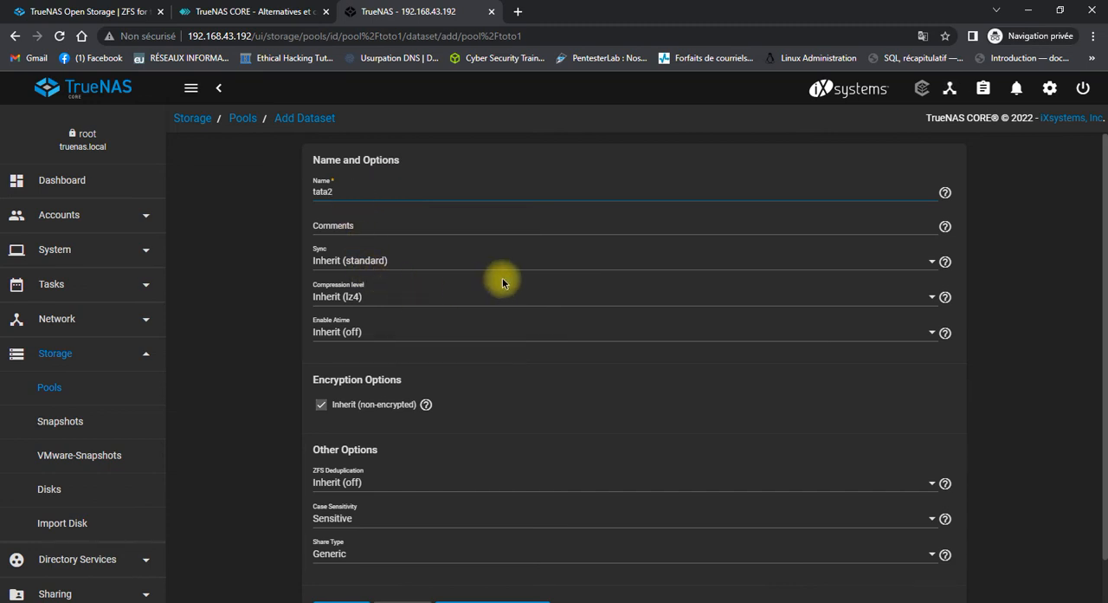
# Check the child dataset's Sync options, keep Inherit (standard), and create the dataset.
pyautogui.scroll(-1, 489, 276)
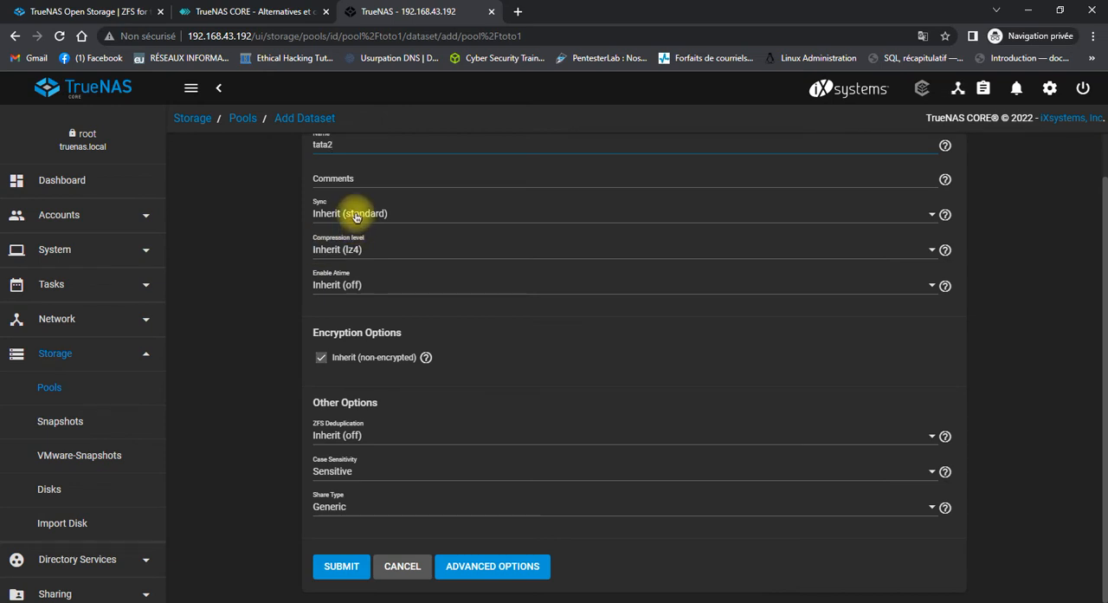
pyautogui.scroll(1, 366, 250)
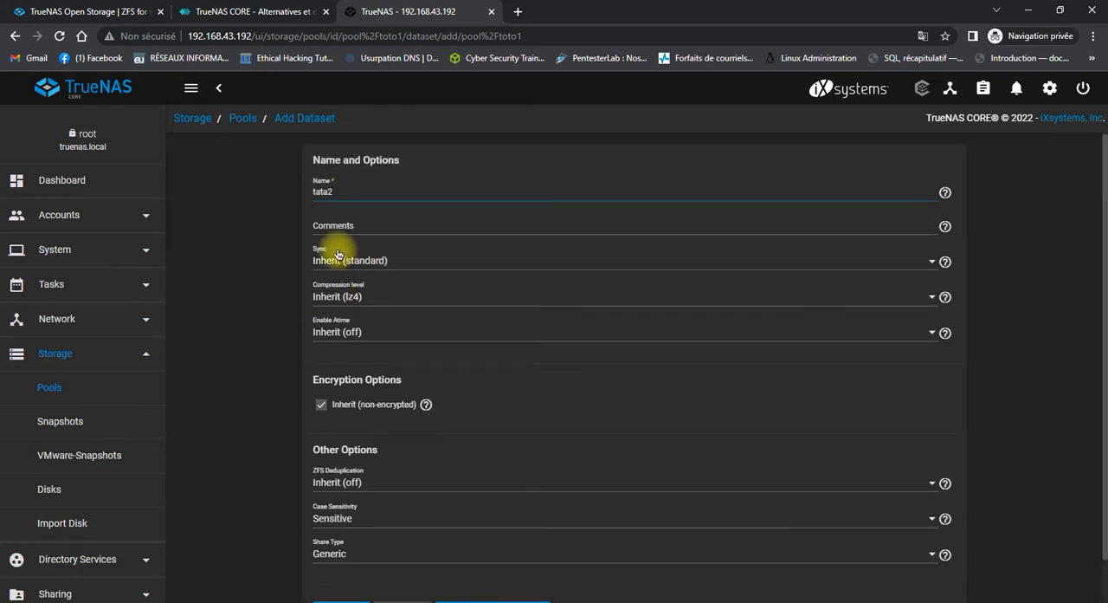
pyautogui.click(371, 261)
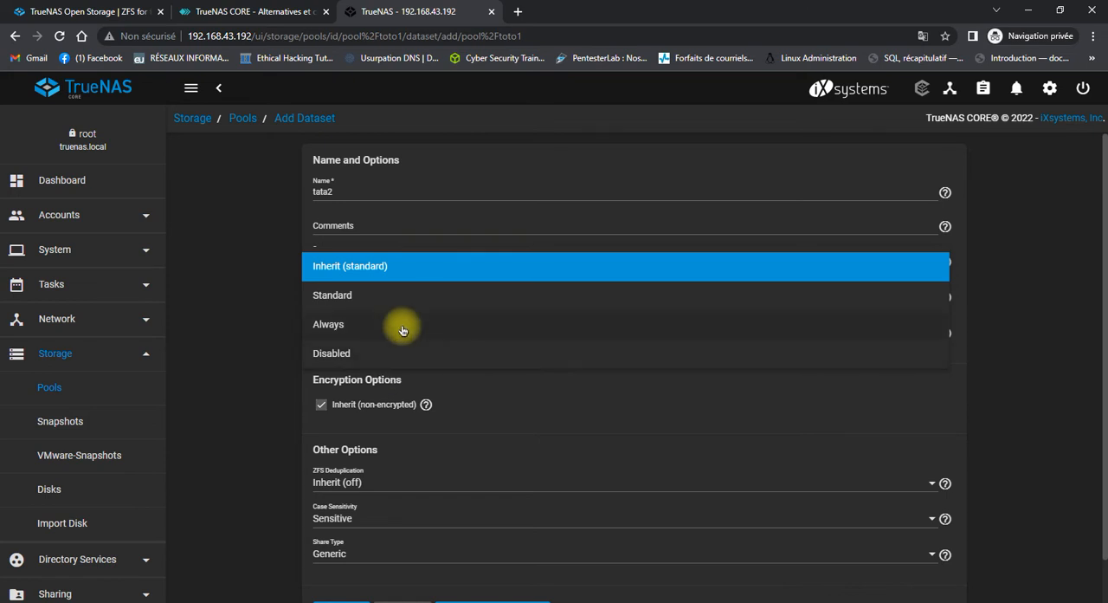
pyautogui.click(264, 271)
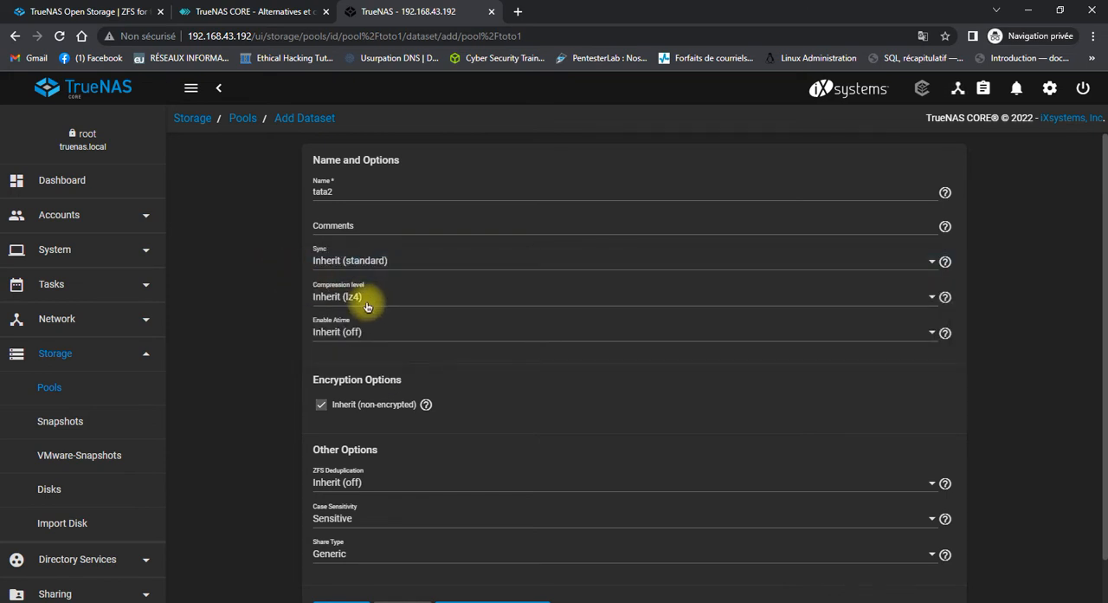
pyautogui.scroll(-1, 366, 307)
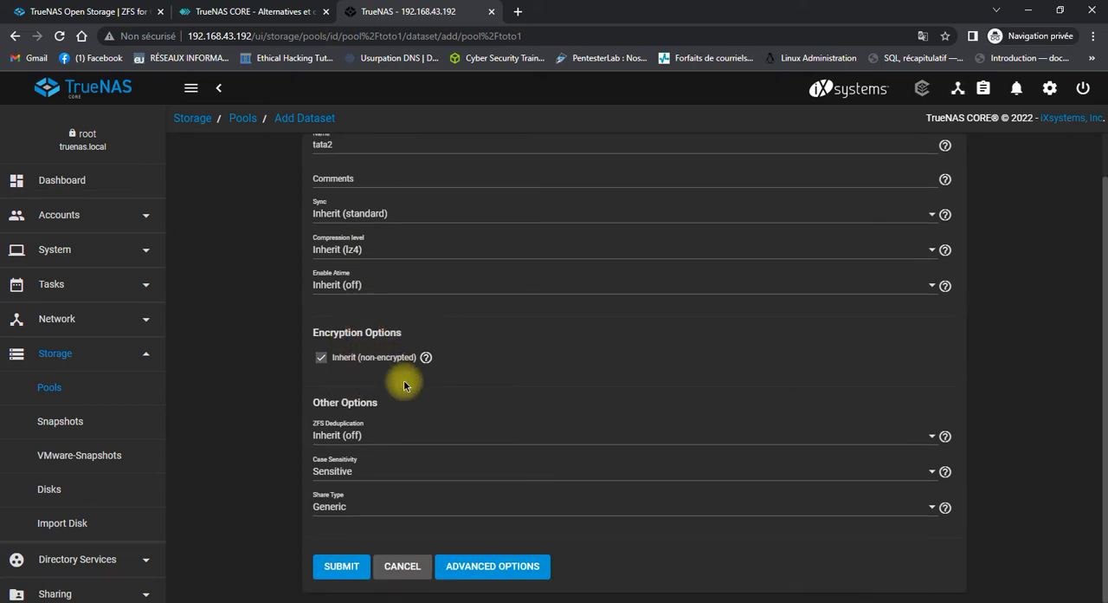
pyautogui.click(343, 568)
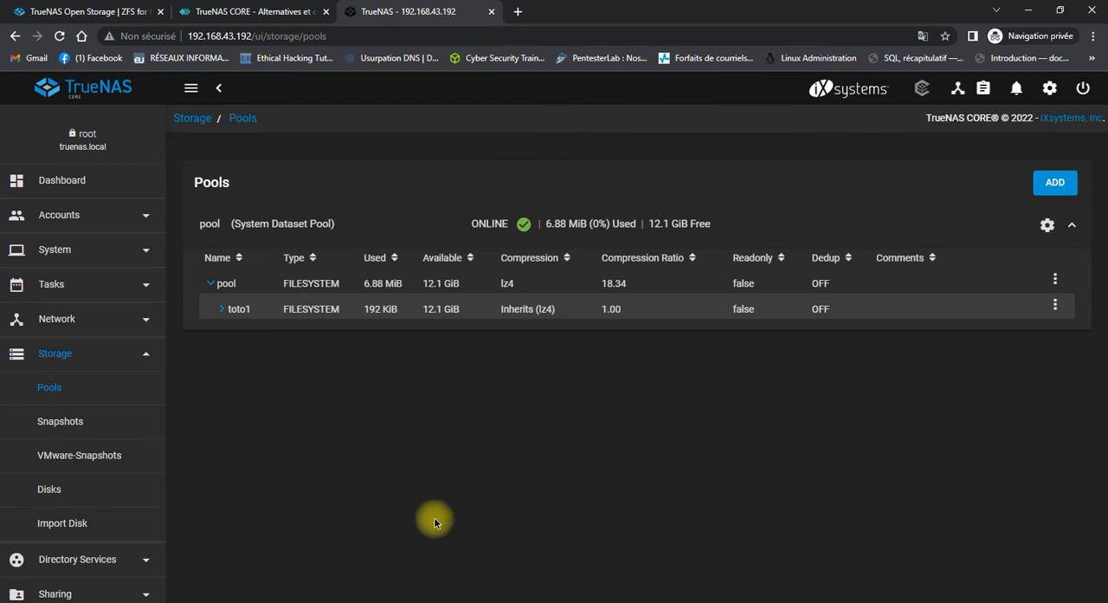
# Expand toto1 and delete its child dataset tata2, confirming the deletion with the dataset's name.
pyautogui.click(525, 309)
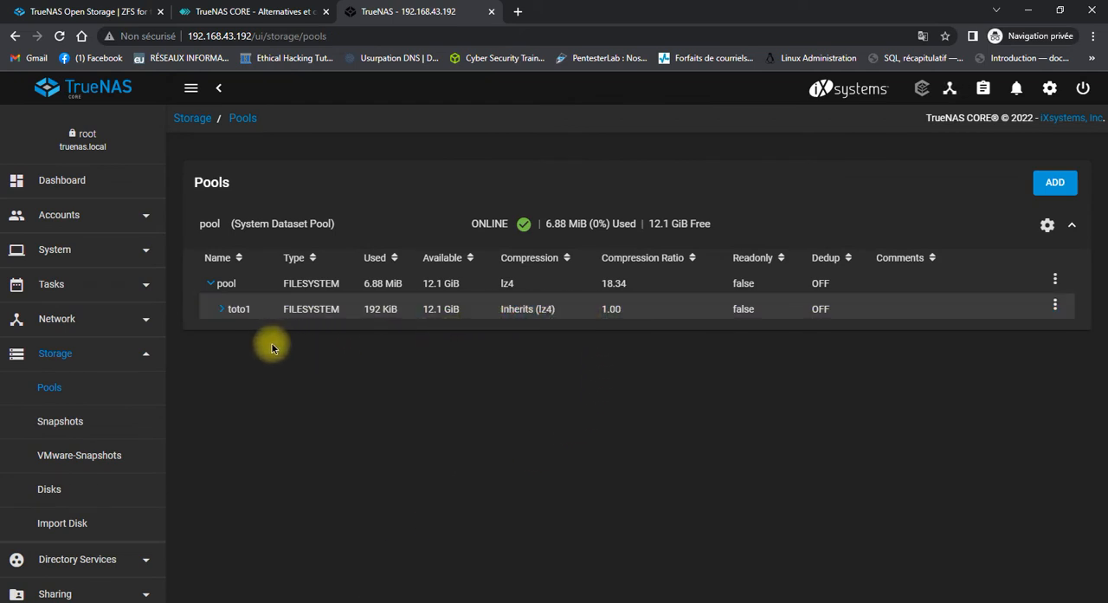
pyautogui.click(219, 318)
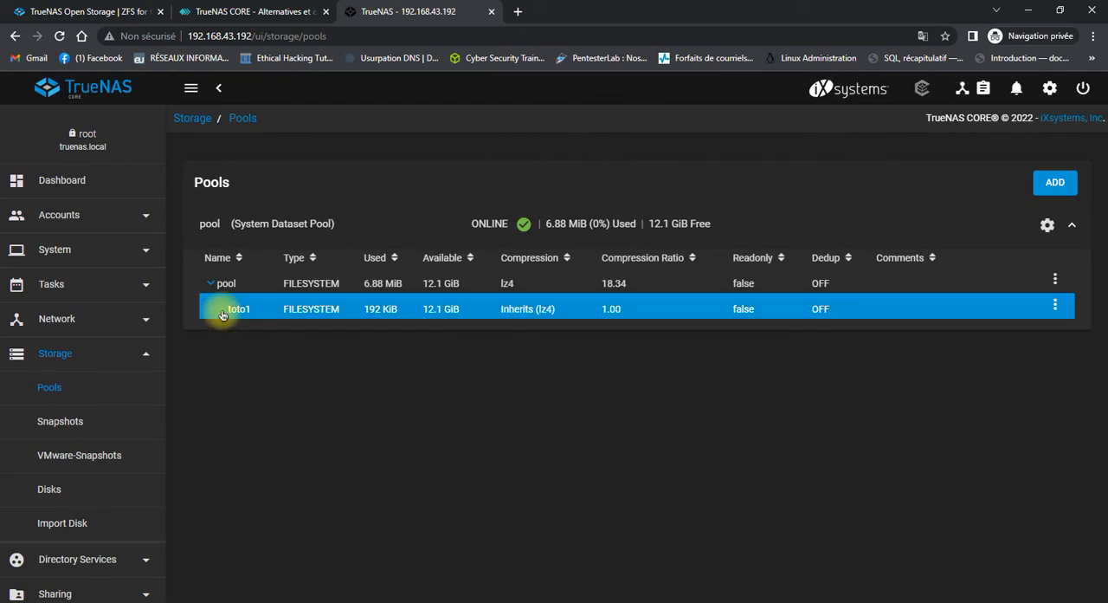
pyautogui.click(223, 315)
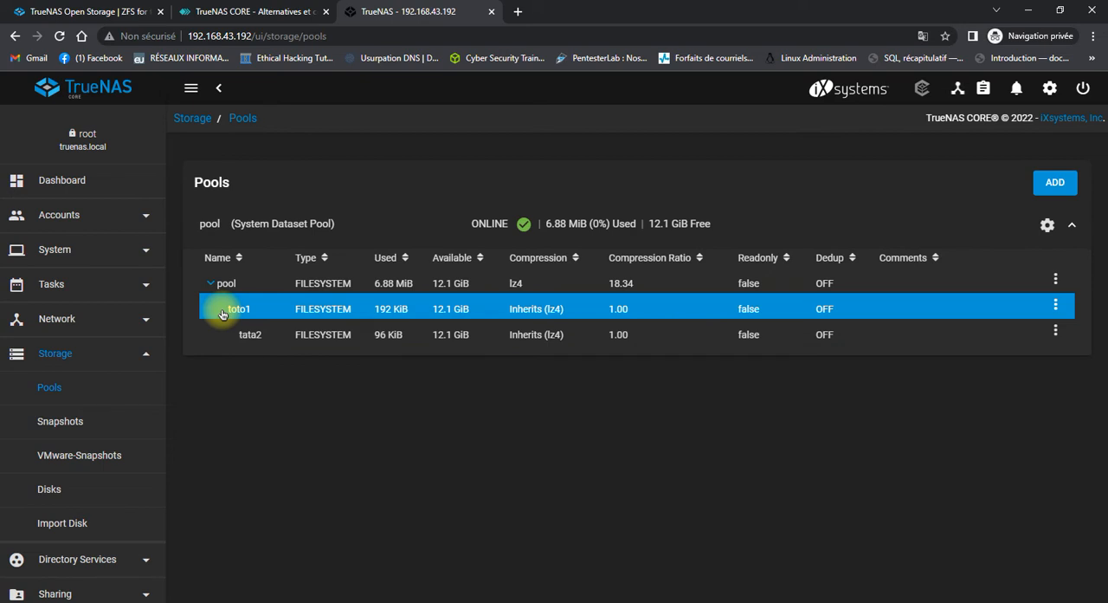
pyautogui.click(250, 338)
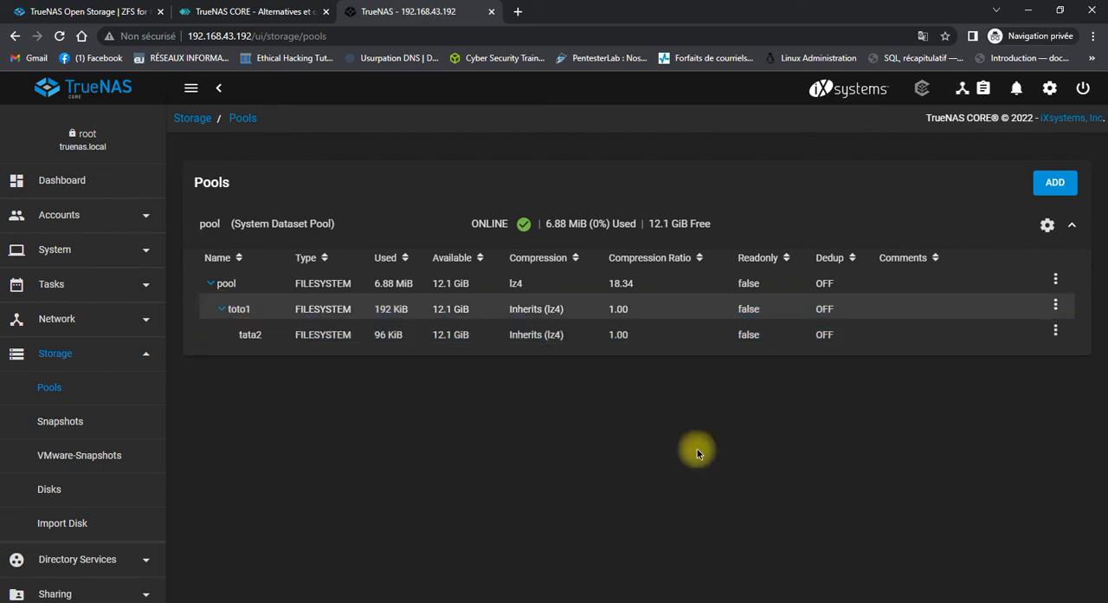
pyautogui.click(1056, 331)
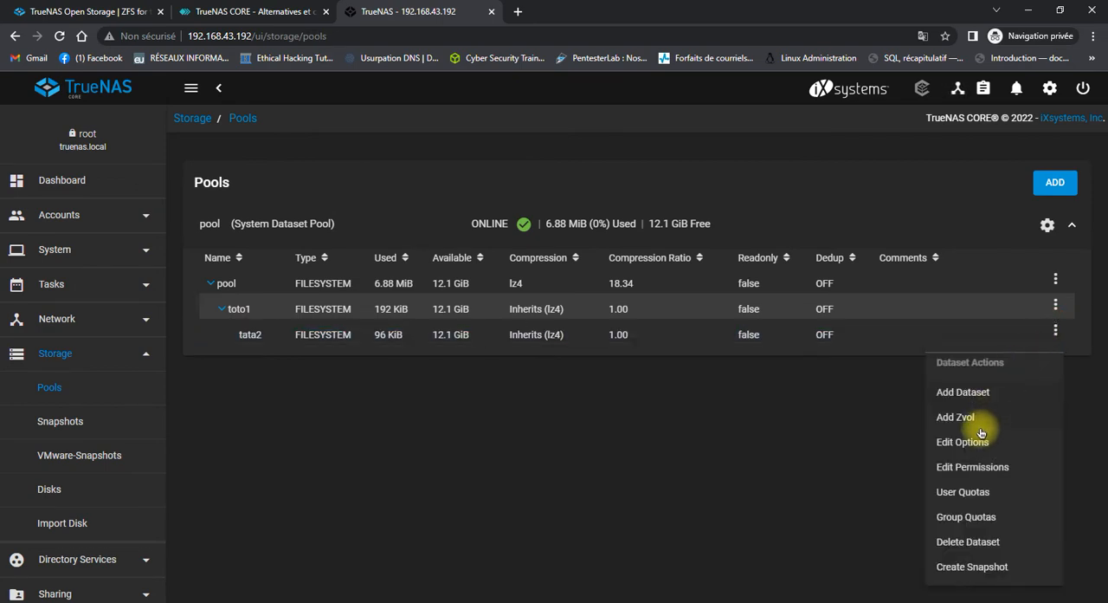
pyautogui.click(981, 542)
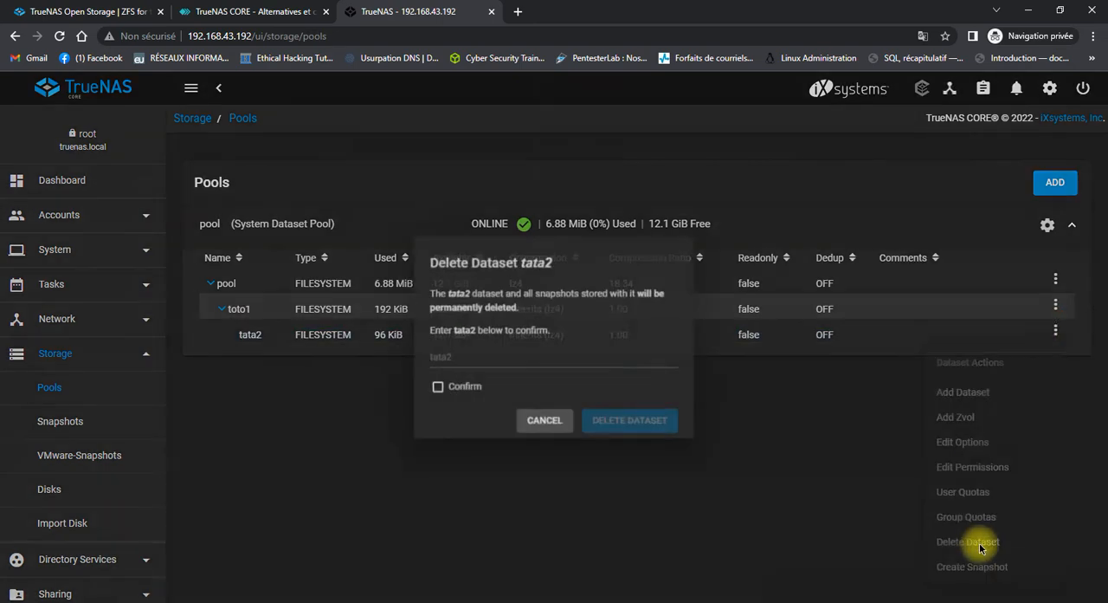
pyautogui.click(530, 356)
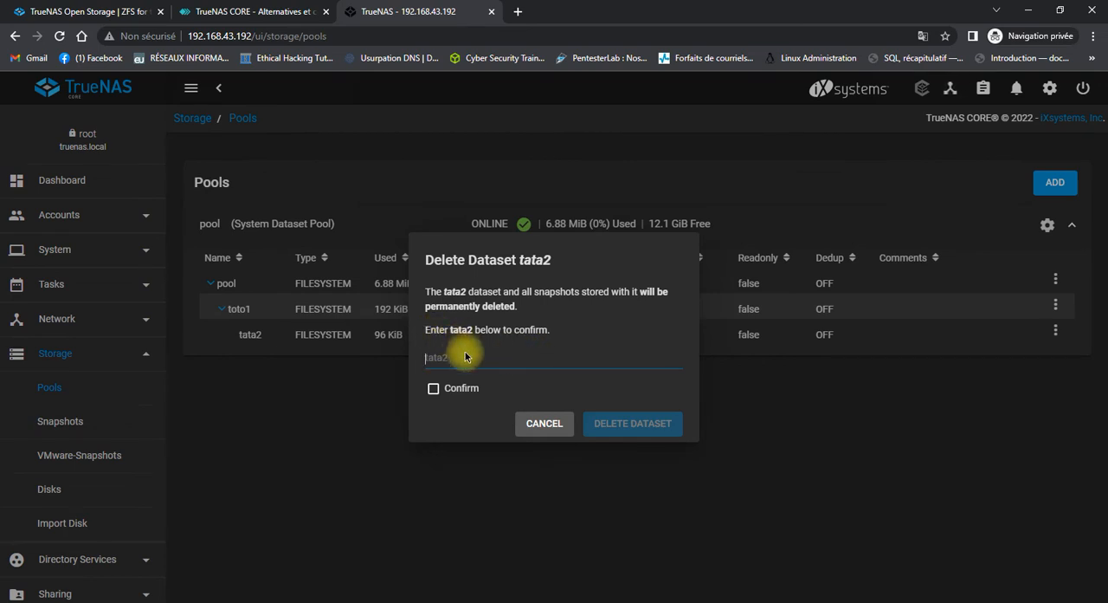
pyautogui.write('tata2')
pyautogui.click(444, 389)
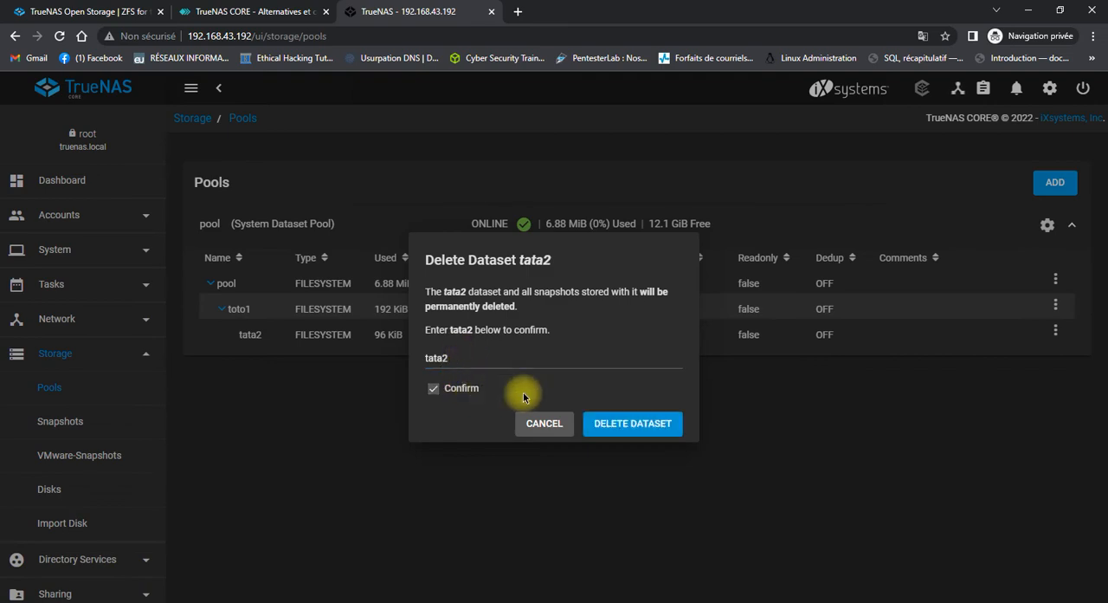
pyautogui.click(638, 425)
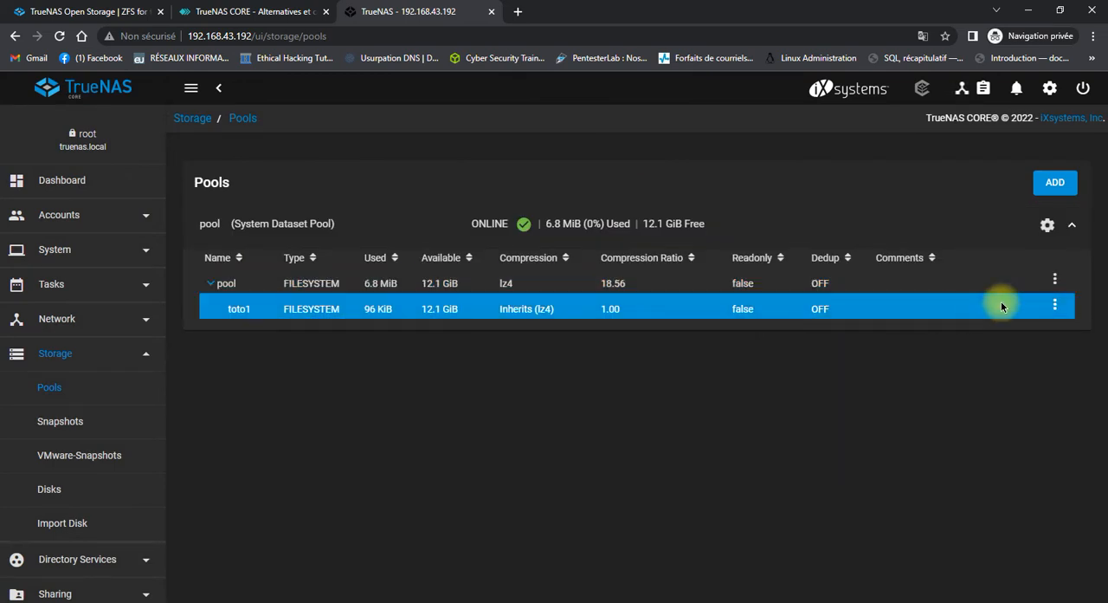
# Create a dataset named tata2 directly under the root dataset pool, keeping the default options.
pyautogui.click(1055, 284)
pyautogui.click(964, 339)
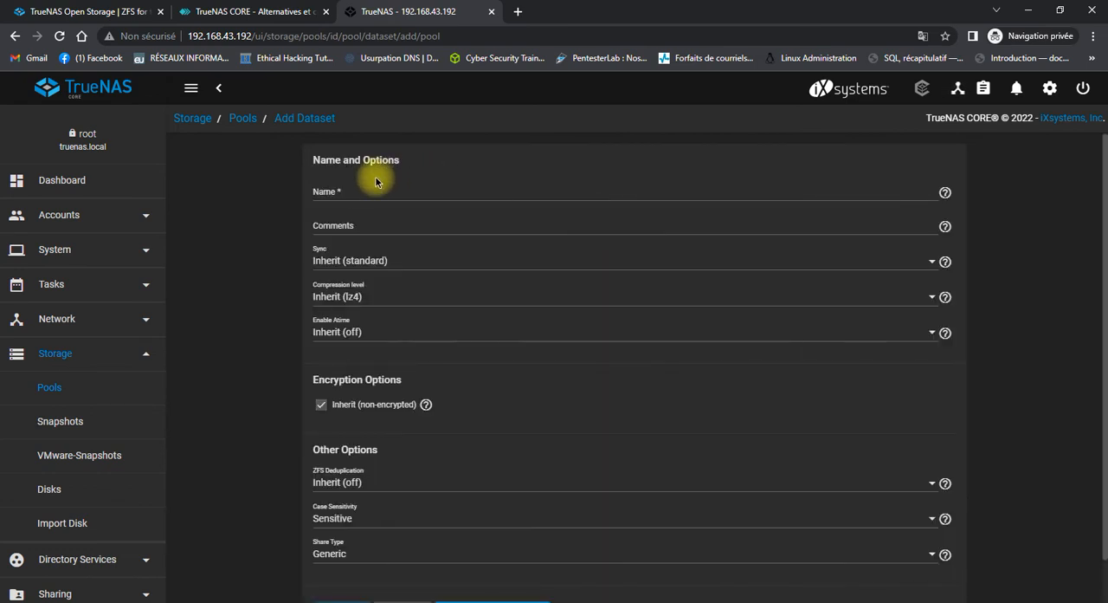
pyautogui.click(359, 187)
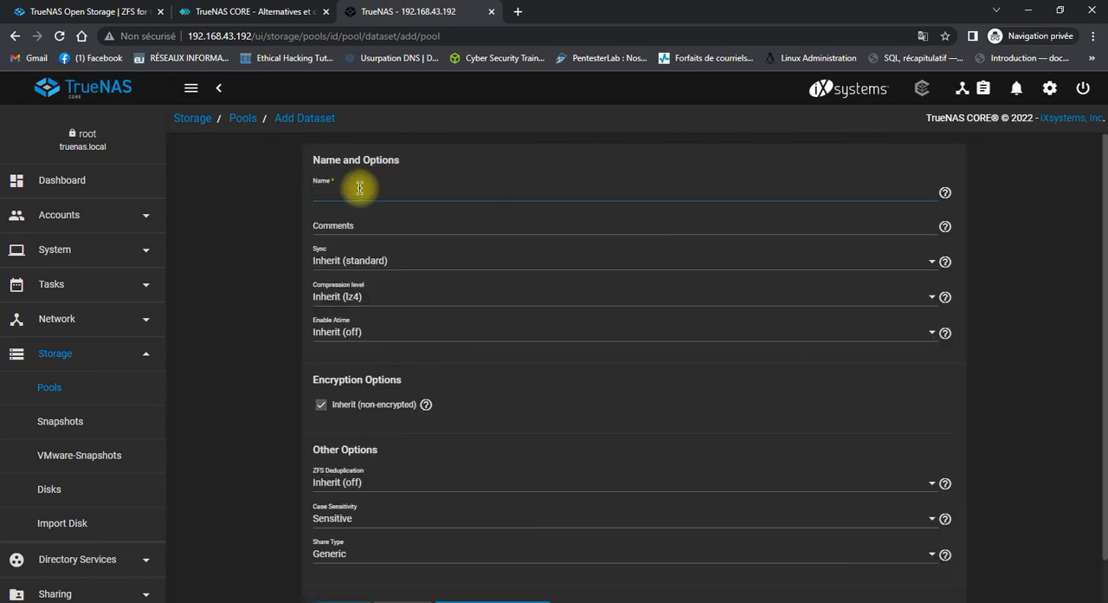
pyautogui.write('tata2')
pyautogui.scroll(-1, 386, 259)
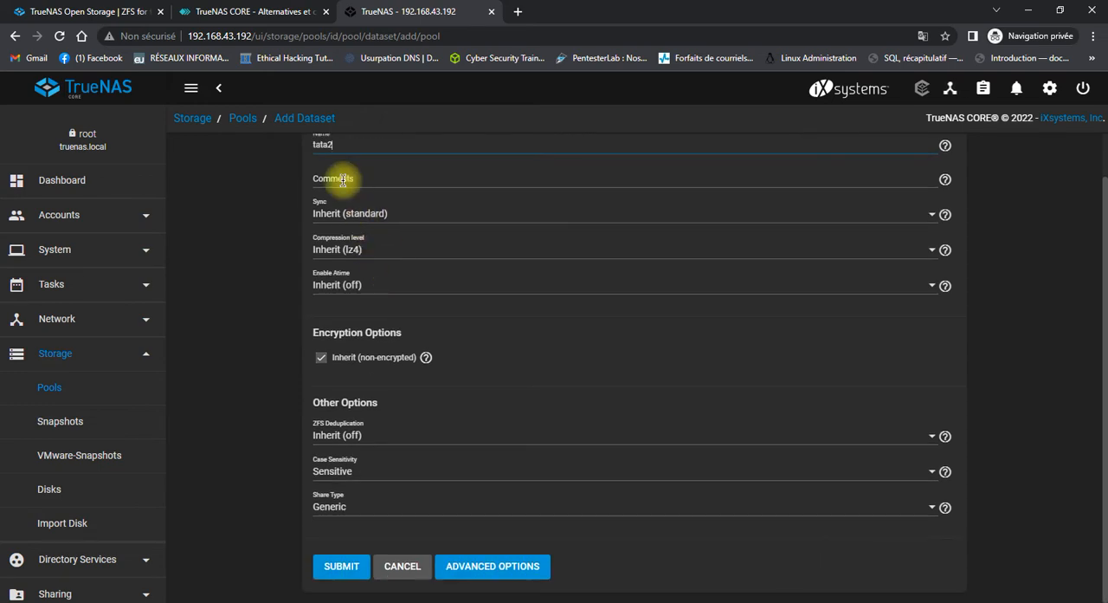
pyautogui.click(339, 566)
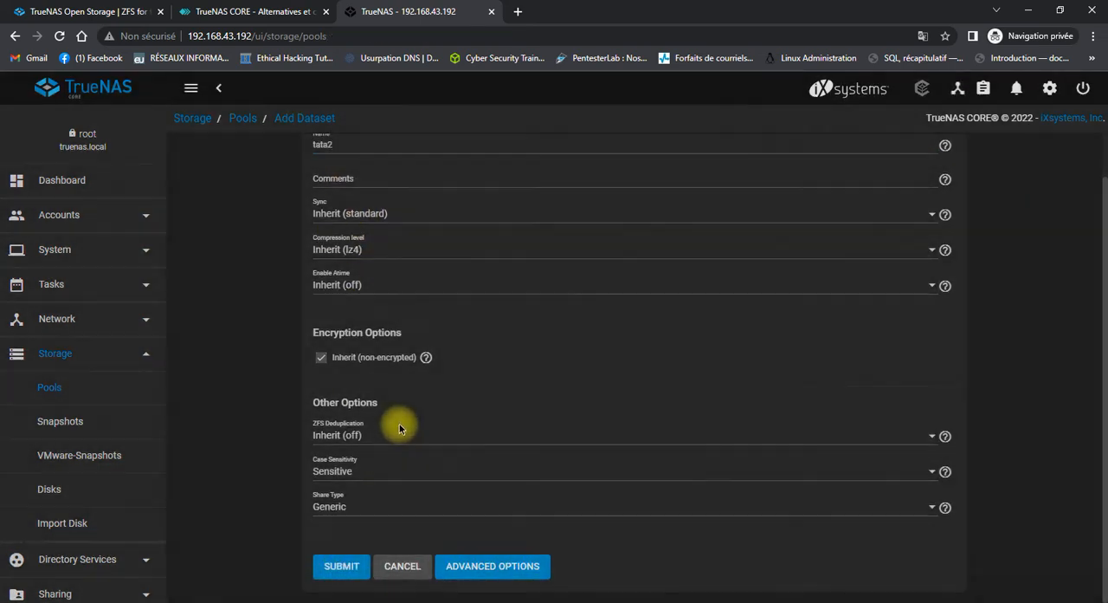
pyautogui.click(253, 330)
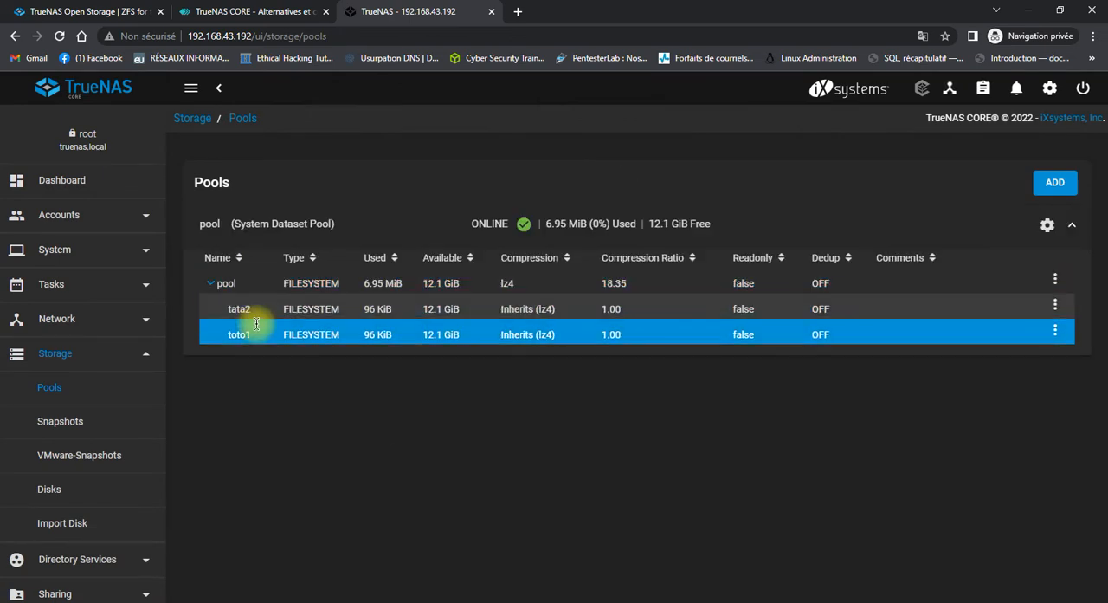
pyautogui.click(263, 317)
pyautogui.click(267, 327)
pyautogui.click(276, 312)
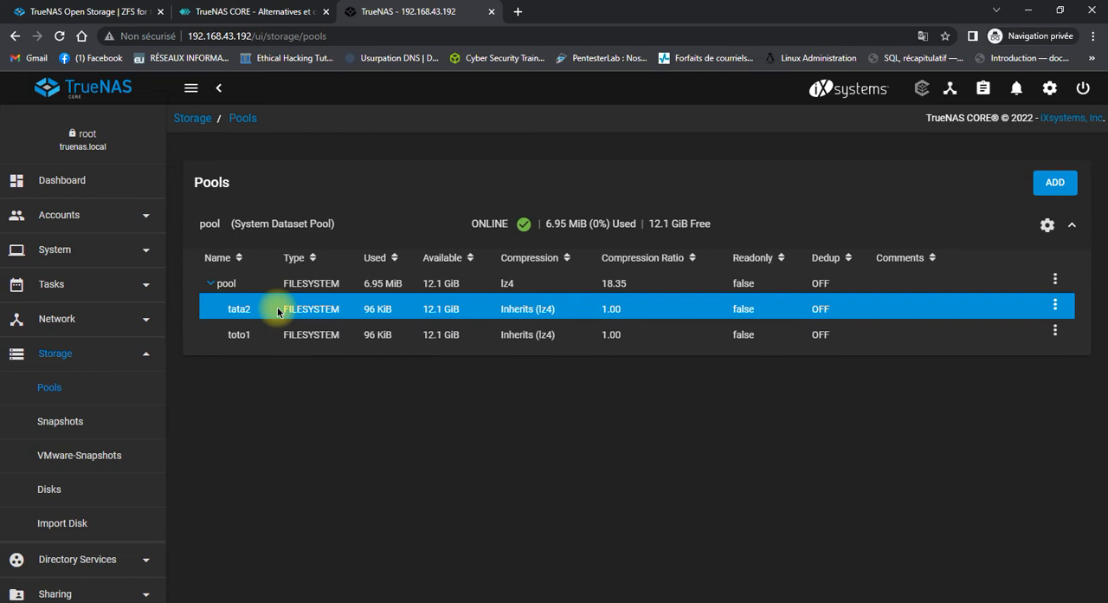
# Collapse the Storage section and expand Sharing to show the available share types.
pyautogui.click(148, 357)
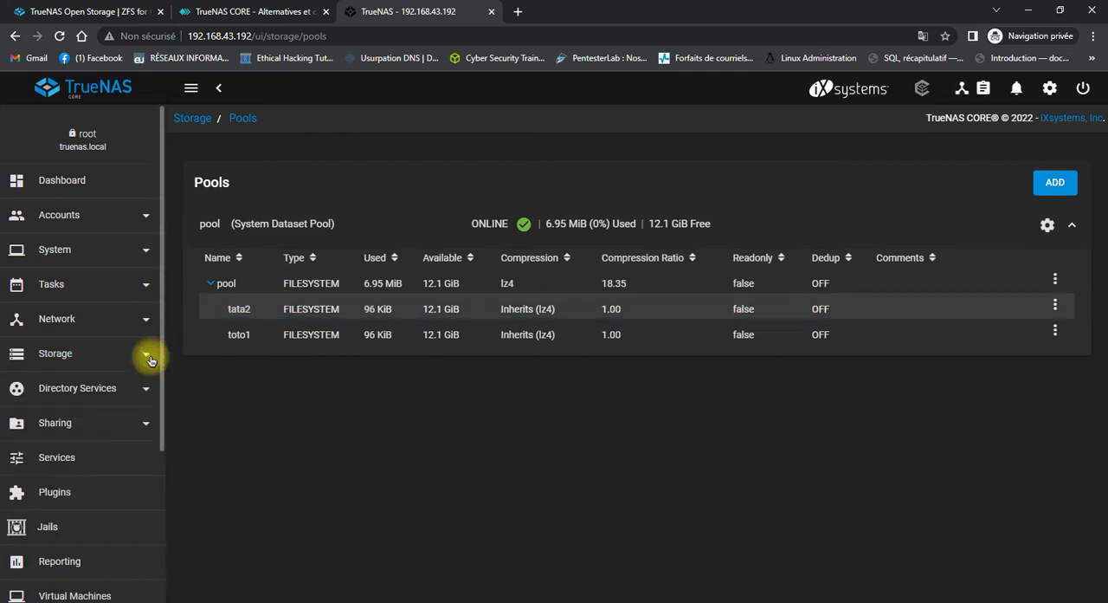
pyautogui.click(141, 423)
pyautogui.scroll(-2, 142, 426)
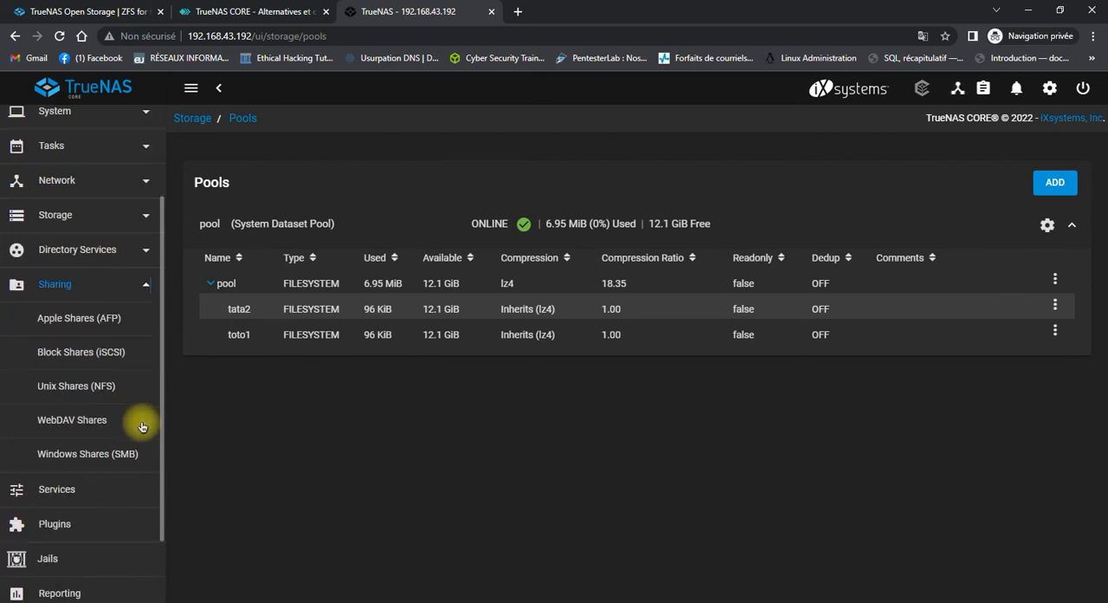
pyautogui.scroll(-1, 142, 424)
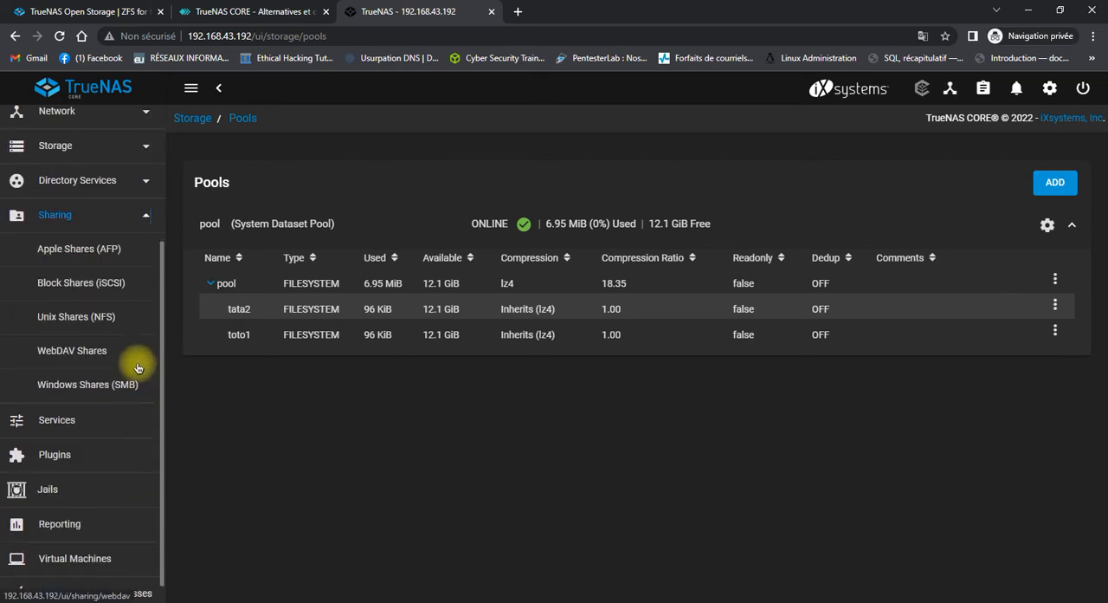
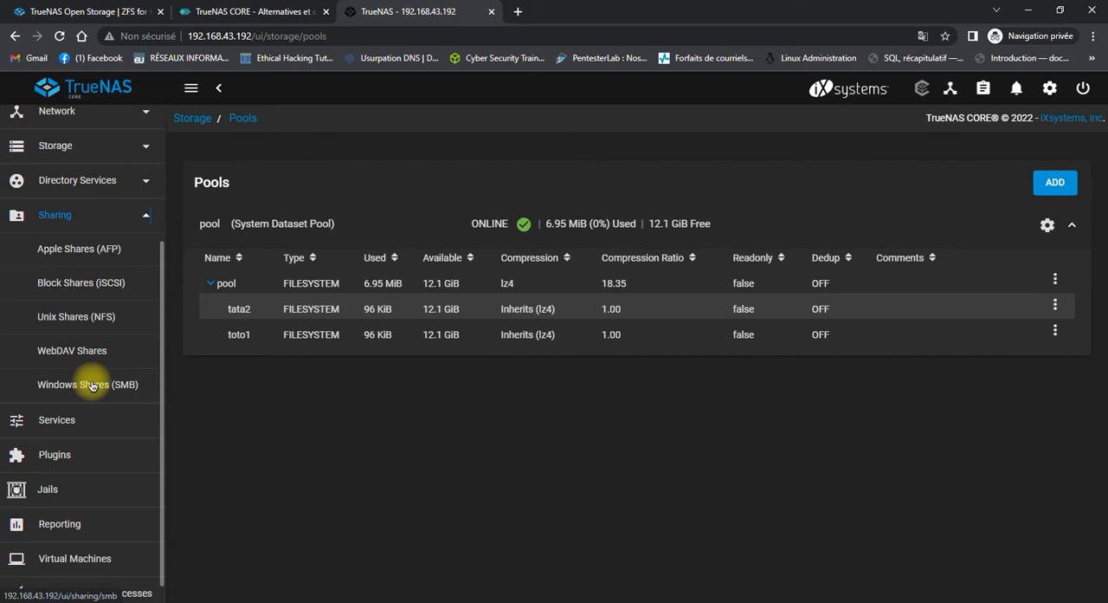
# Check the Windows (SMB) shares page, and start the SMB service from the services list.
pyautogui.click(93, 386)
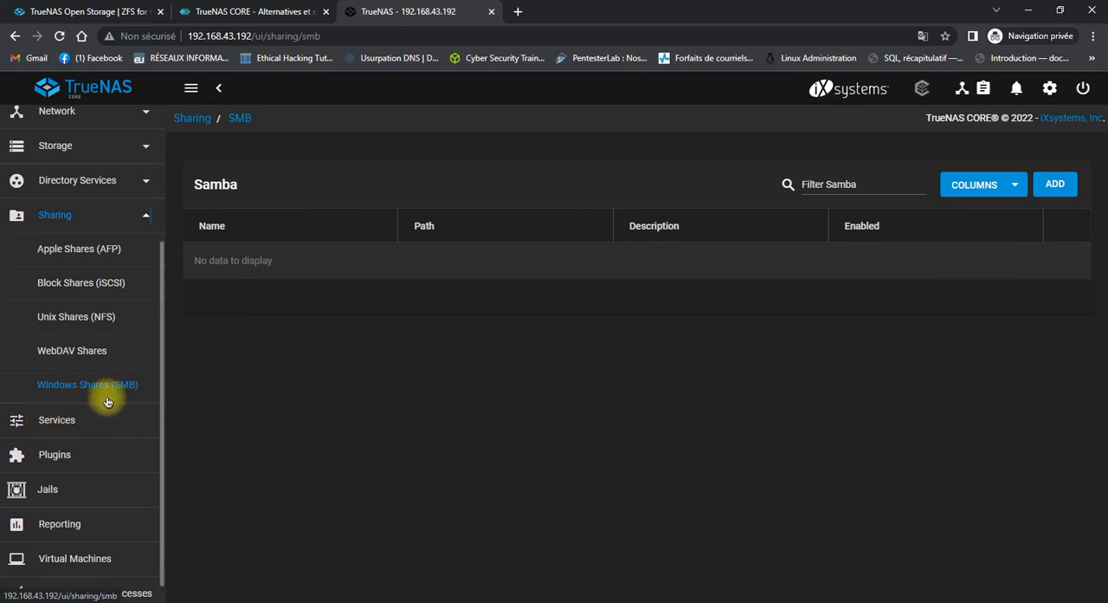
pyautogui.click(65, 421)
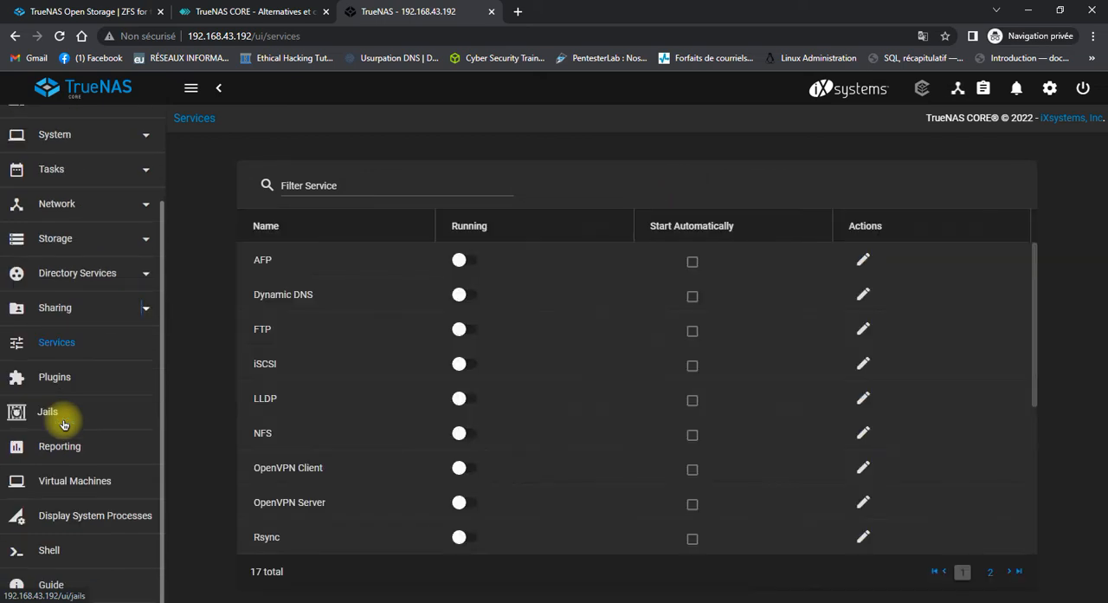
pyautogui.scroll(-3, 278, 371)
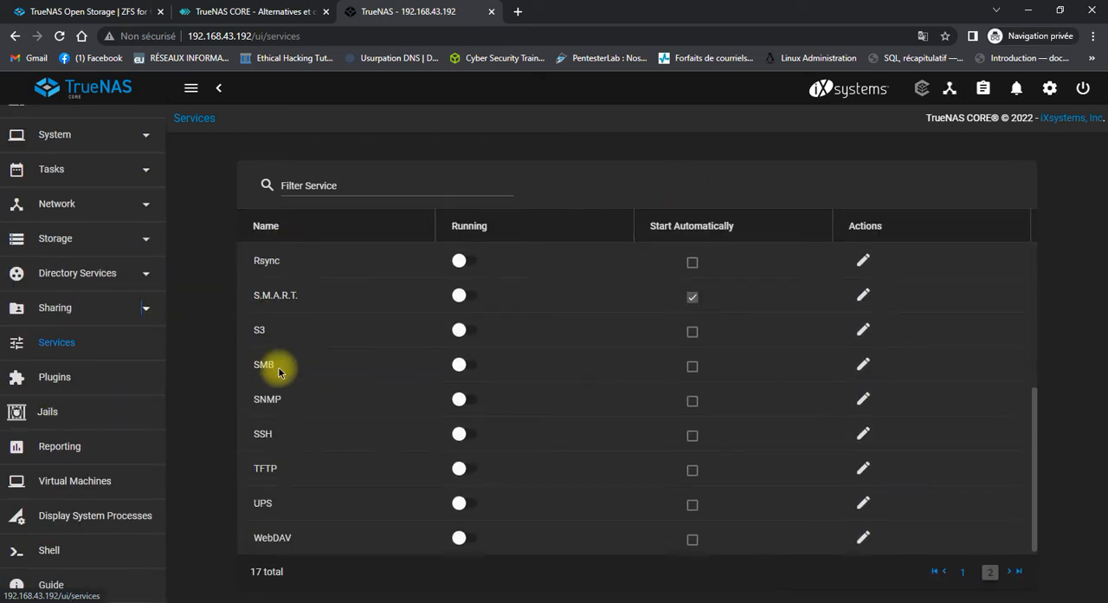
pyautogui.click(462, 367)
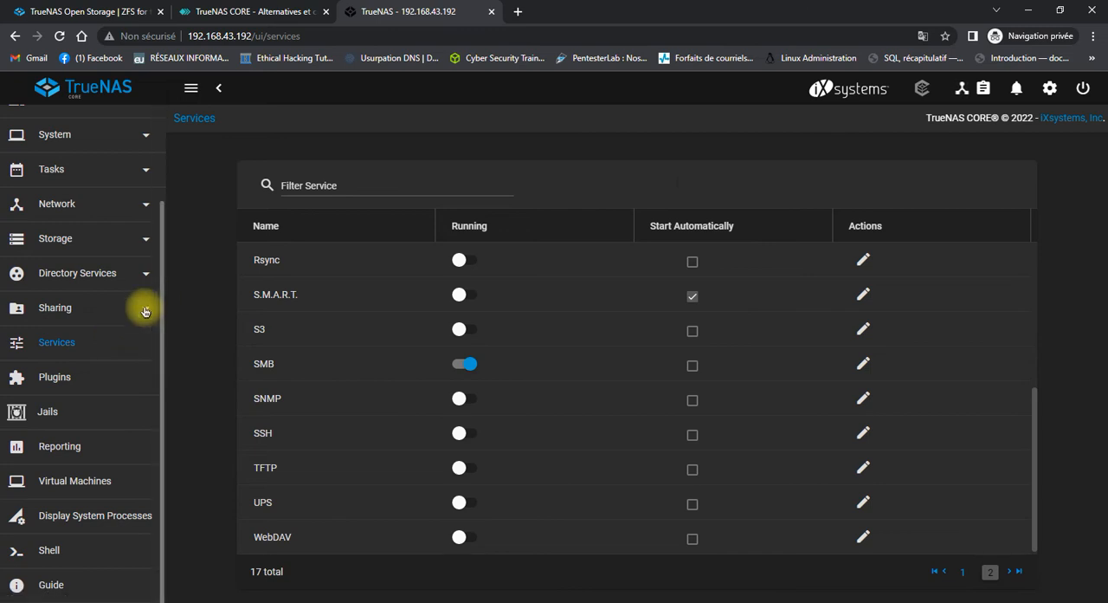
# Look through the full list of available services and their running states.
pyautogui.scroll(-1, 370, 376)
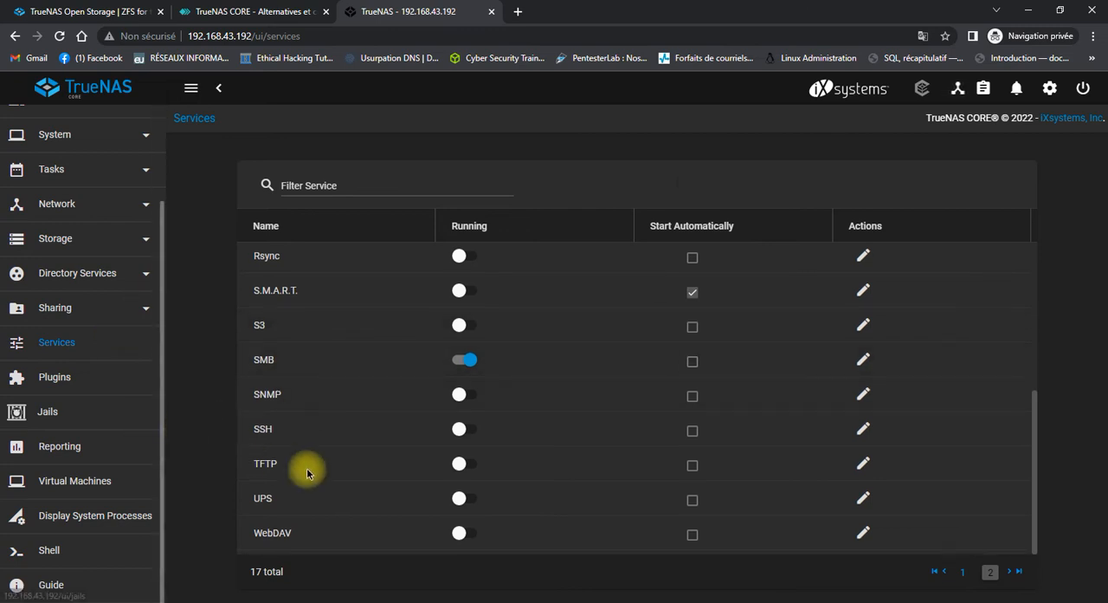
pyautogui.scroll(5, 341, 537)
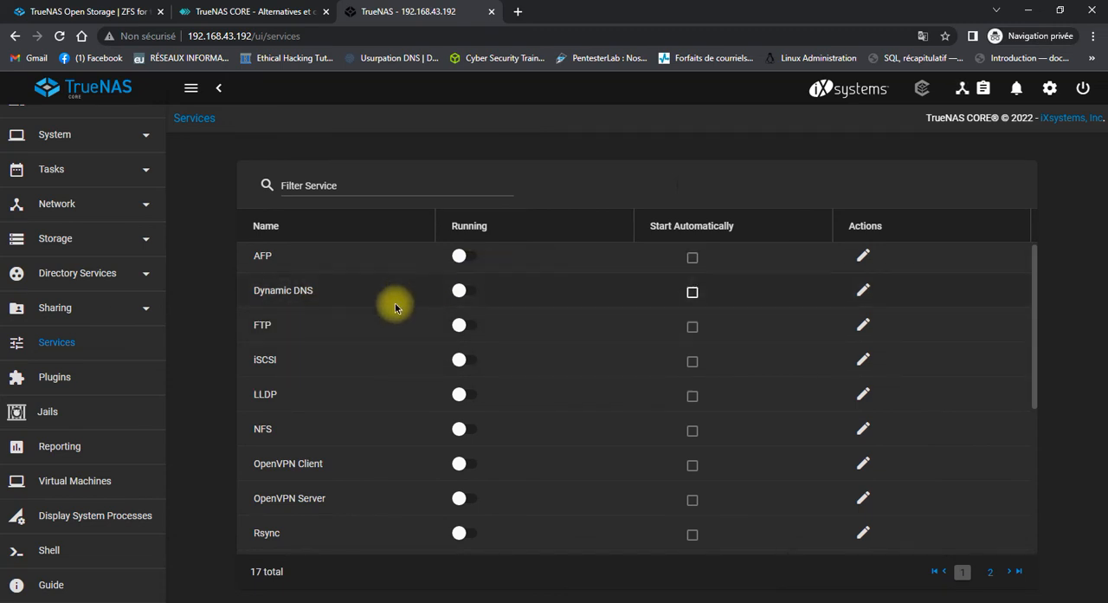
pyautogui.scroll(-2, 347, 419)
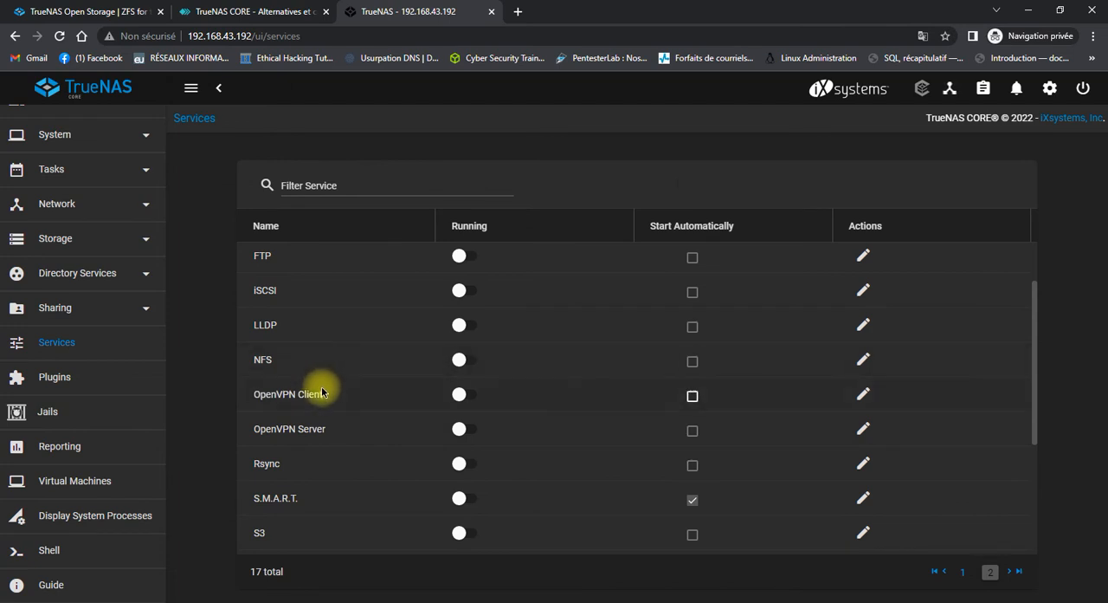
pyautogui.scroll(-1, 318, 438)
pyautogui.scroll(-3, 318, 442)
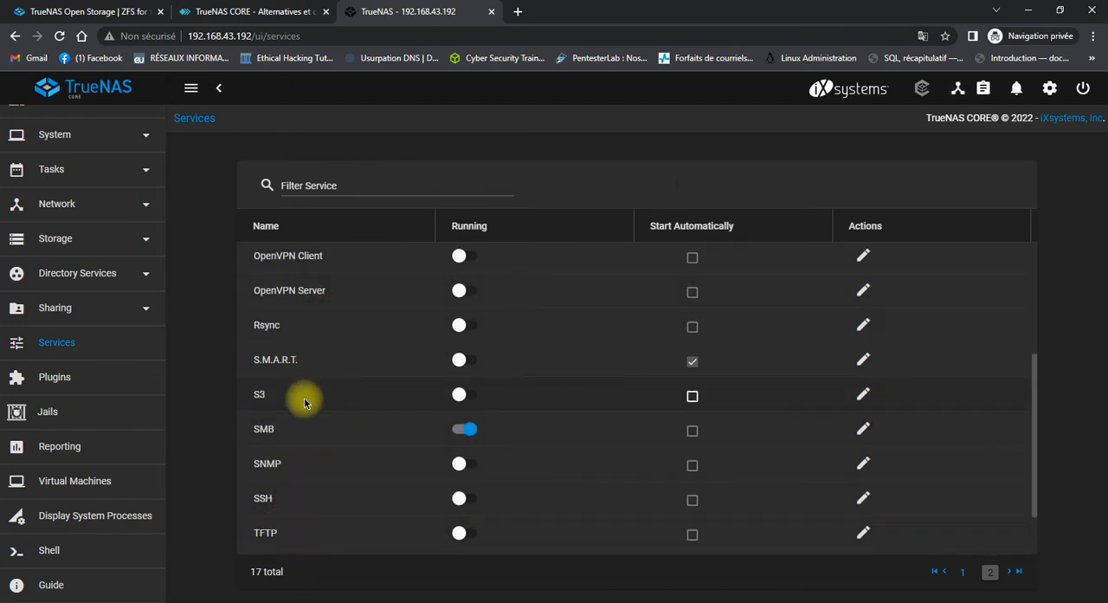
pyautogui.scroll(-2, 308, 431)
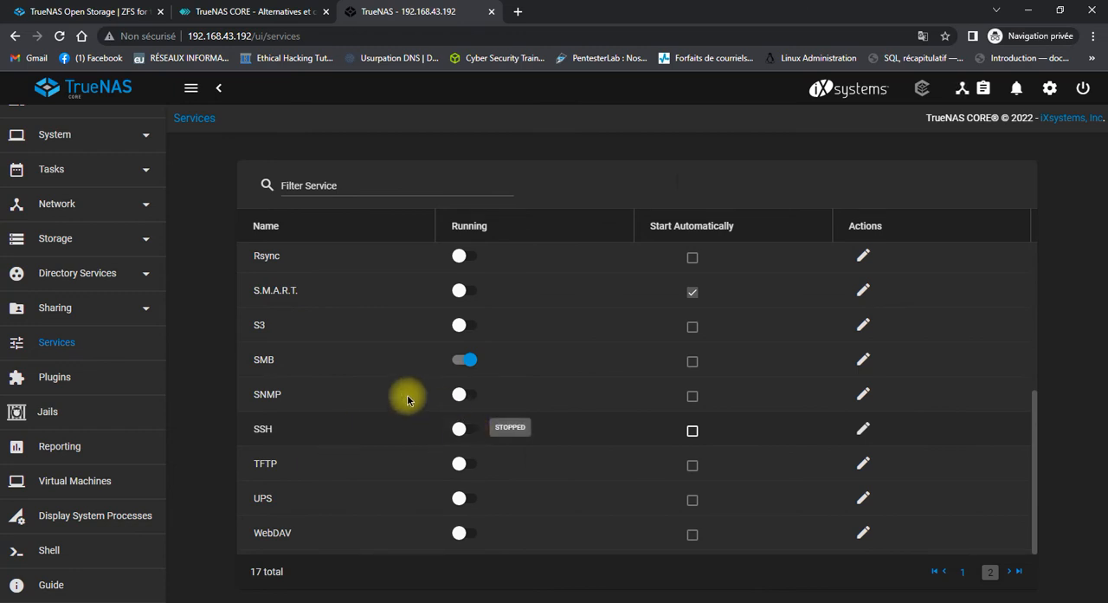
pyautogui.scroll(2, 34, 351)
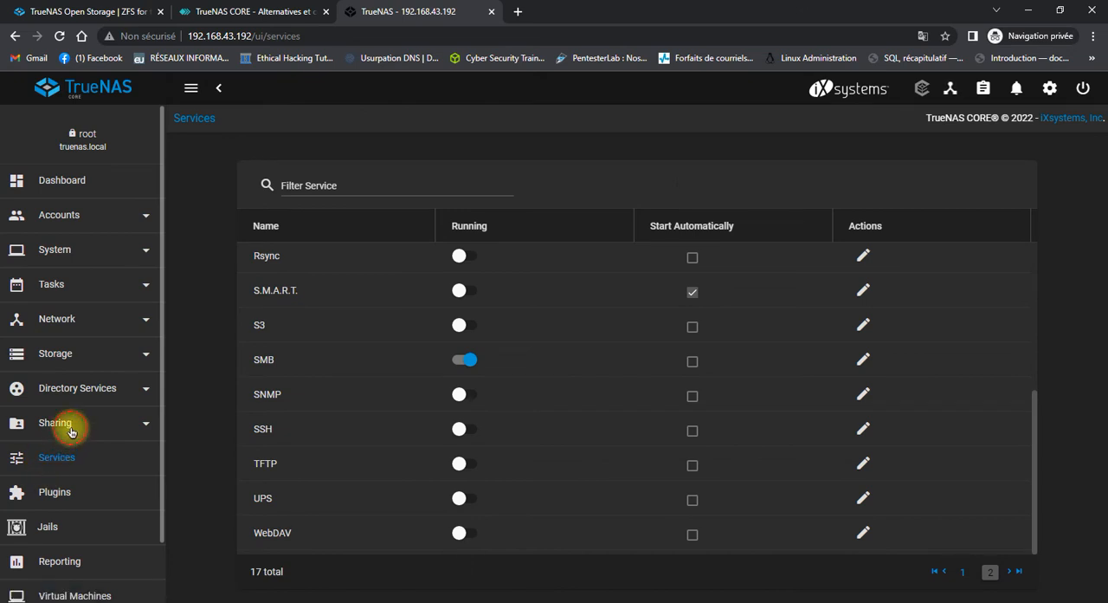
# Set up a new Windows (SMB) share named toto1 with the path /mnt/pool/toto1, keeping the default share parameters.
pyautogui.click(34, 425)
pyautogui.scroll(-3, 35, 423)
pyautogui.click(80, 386)
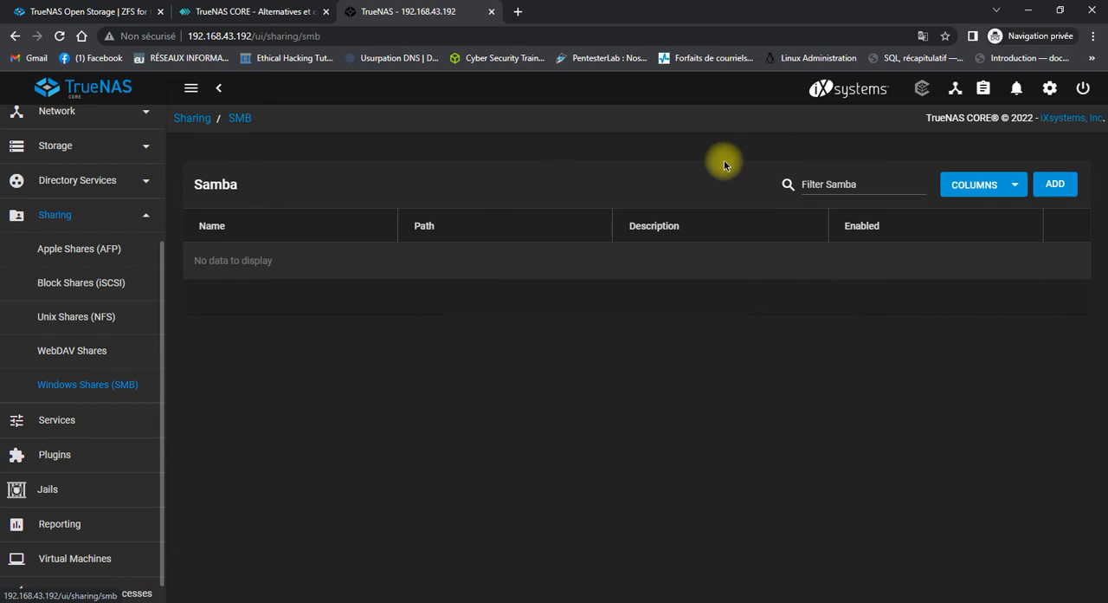
pyautogui.click(1056, 184)
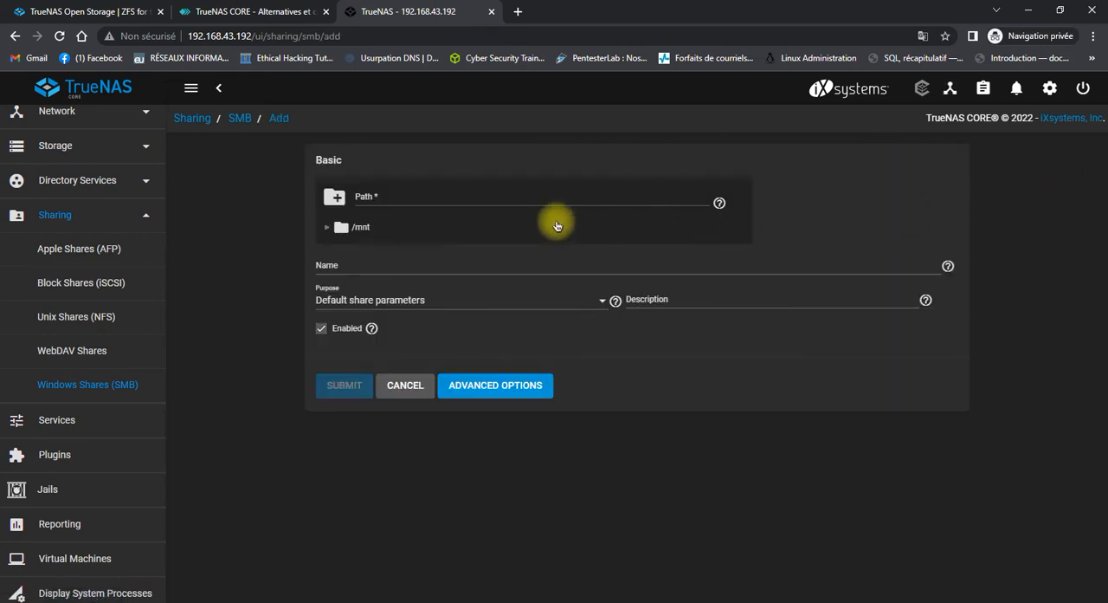
pyautogui.click(380, 260)
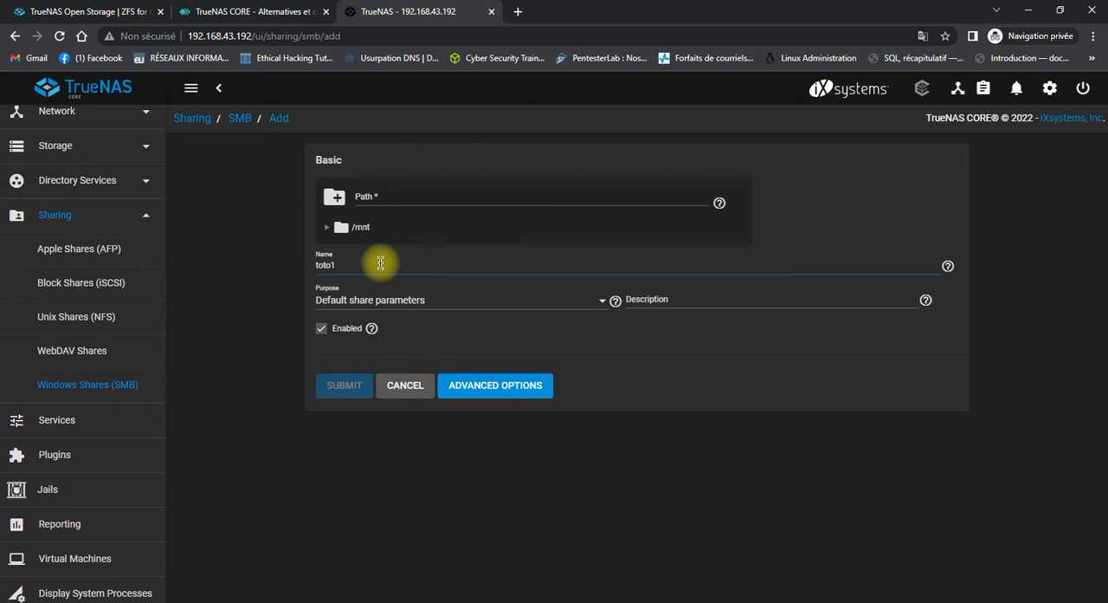
pyautogui.click(327, 227)
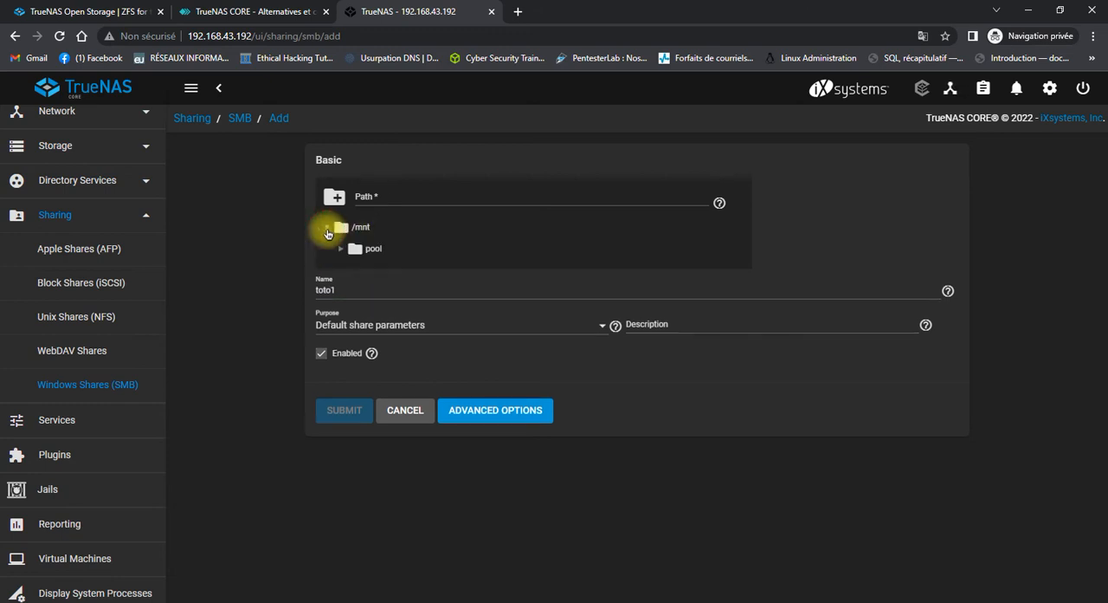
pyautogui.click(341, 249)
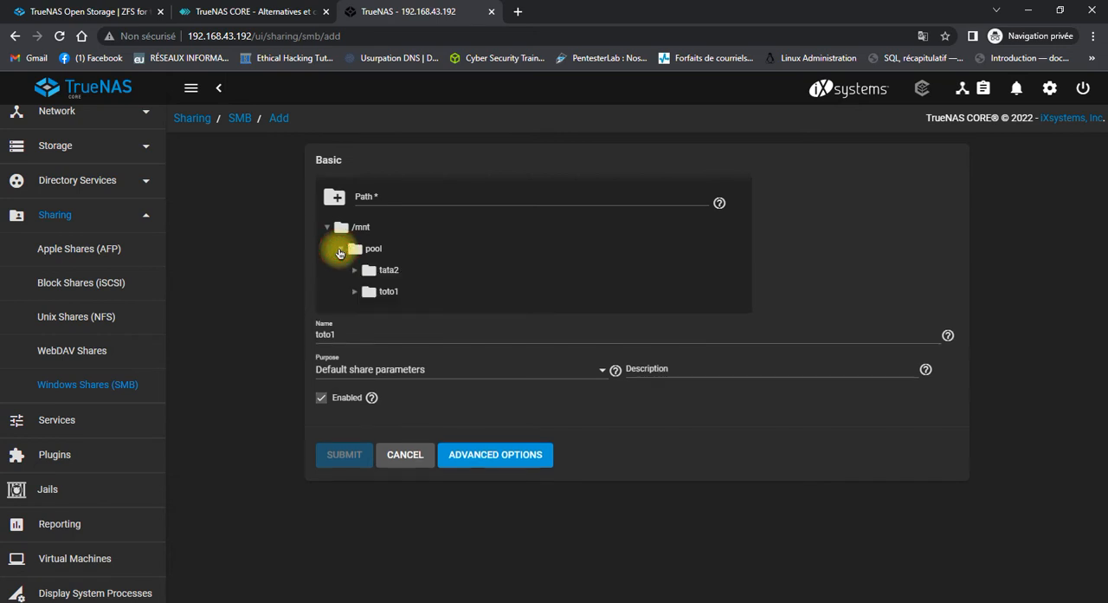
pyautogui.click(386, 295)
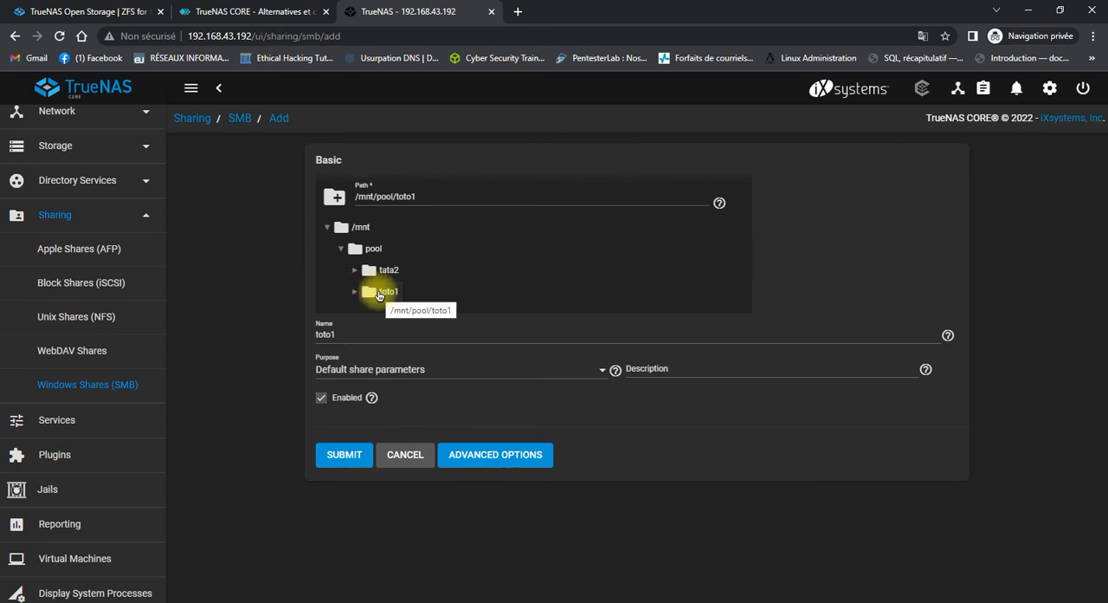
# Submit the toto1 share and enable the SMB service to start automatically.
pyautogui.click(344, 457)
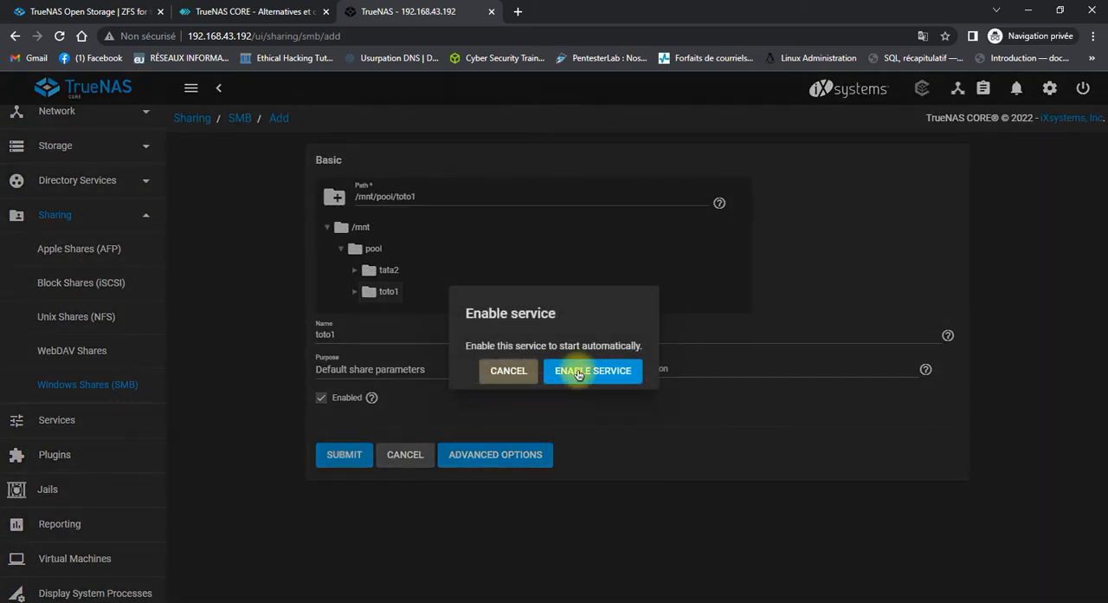
pyautogui.click(579, 373)
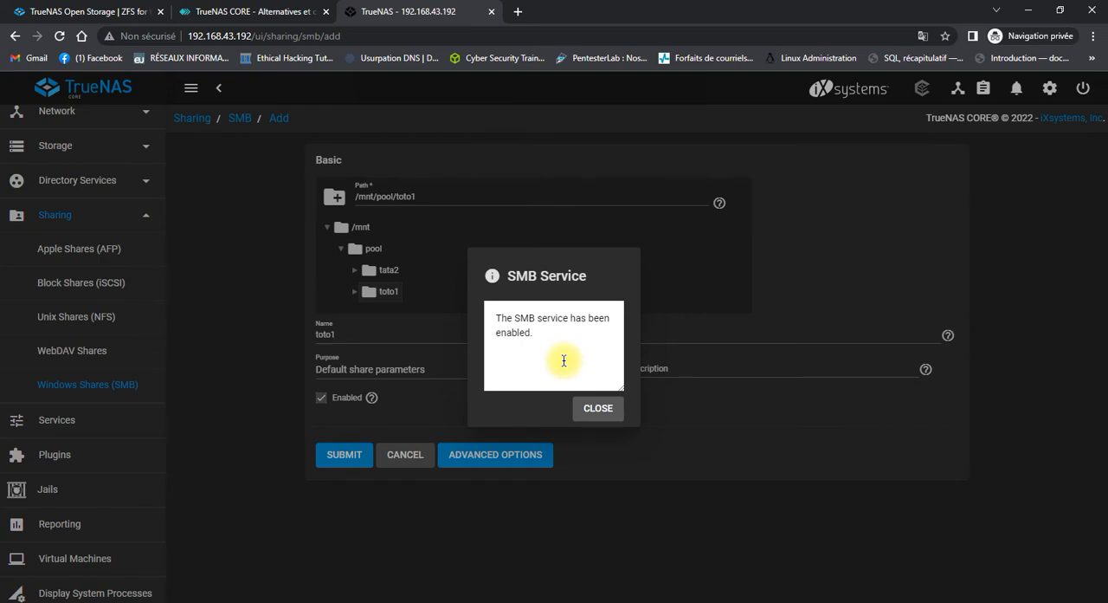
pyautogui.click(597, 408)
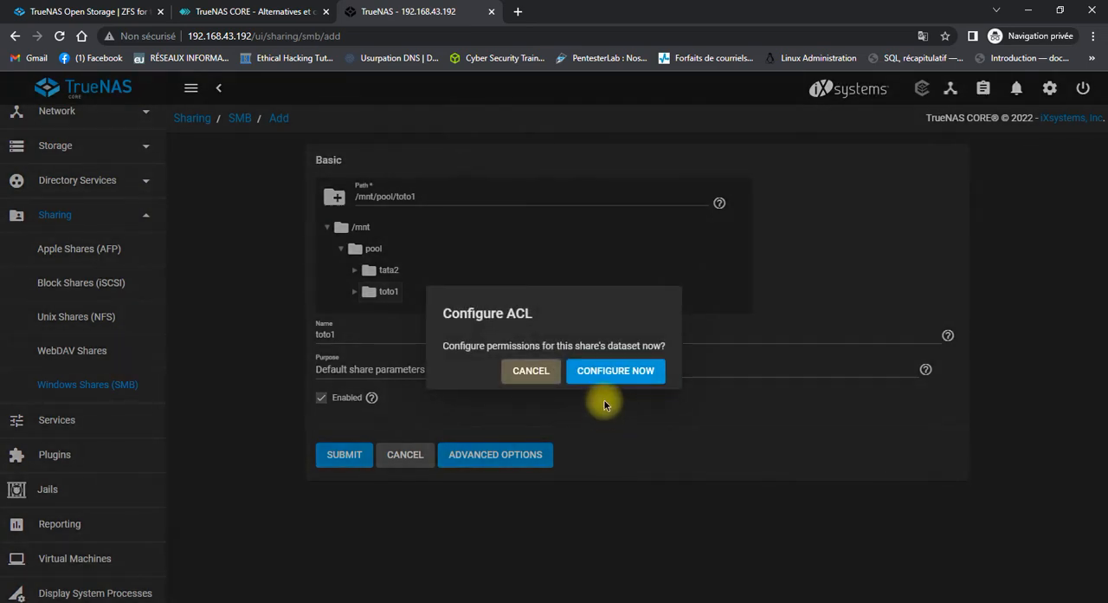
# Choose to configure the toto1 dataset's permissions now and apply the preset ACL HOME.
pyautogui.click(608, 378)
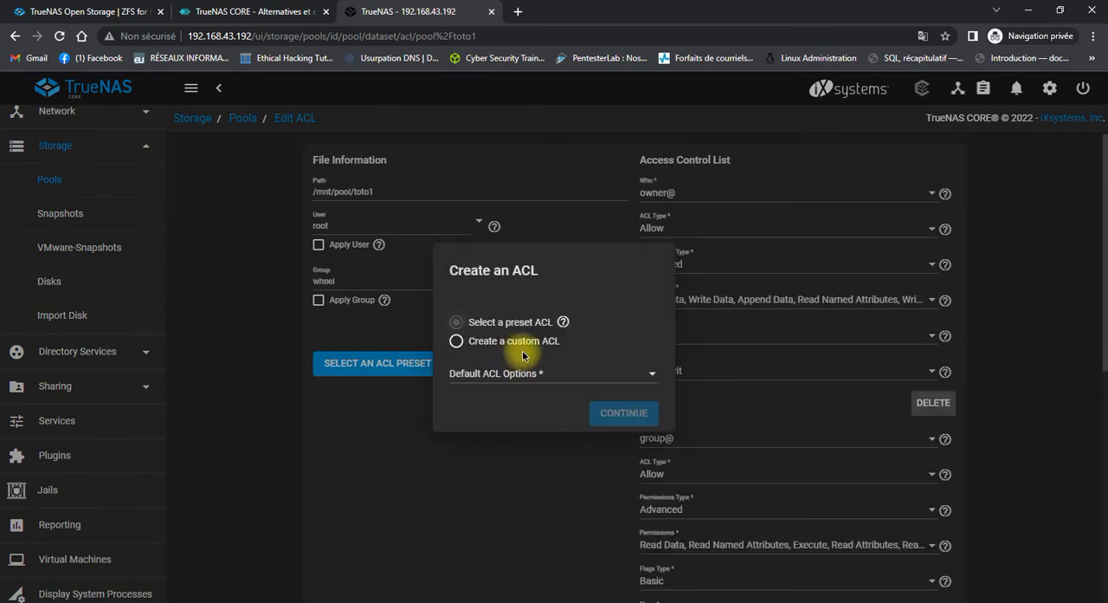
pyautogui.click(523, 329)
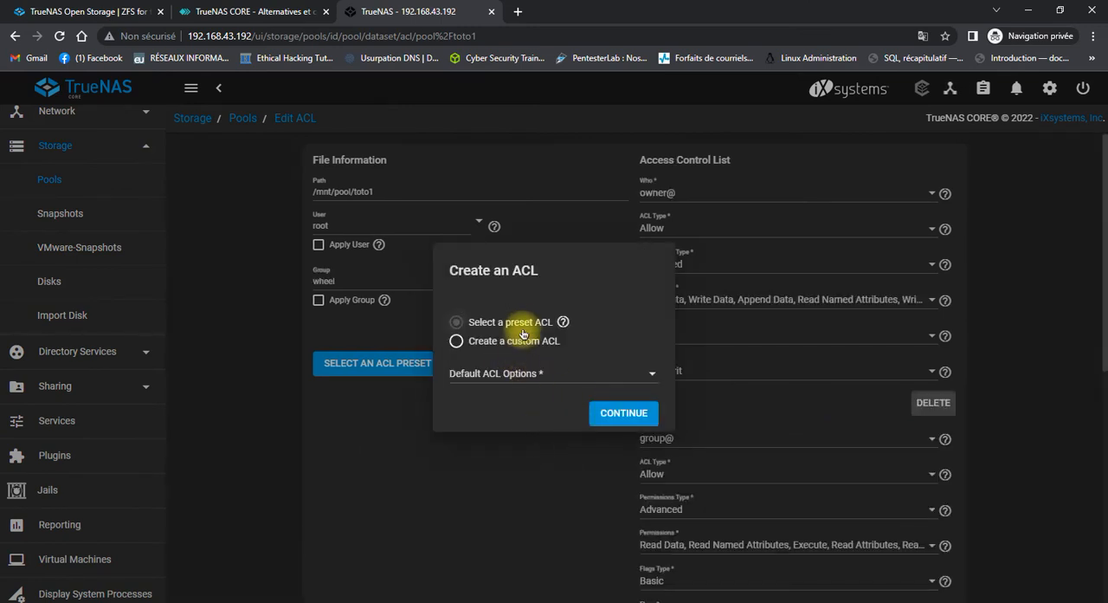
pyautogui.click(624, 419)
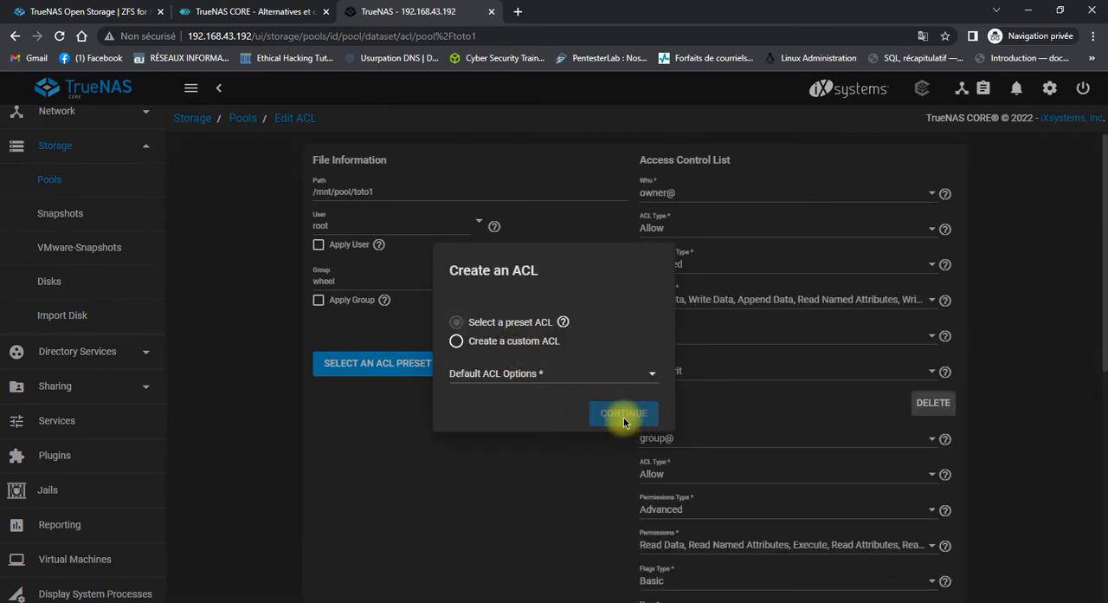
pyautogui.click(624, 379)
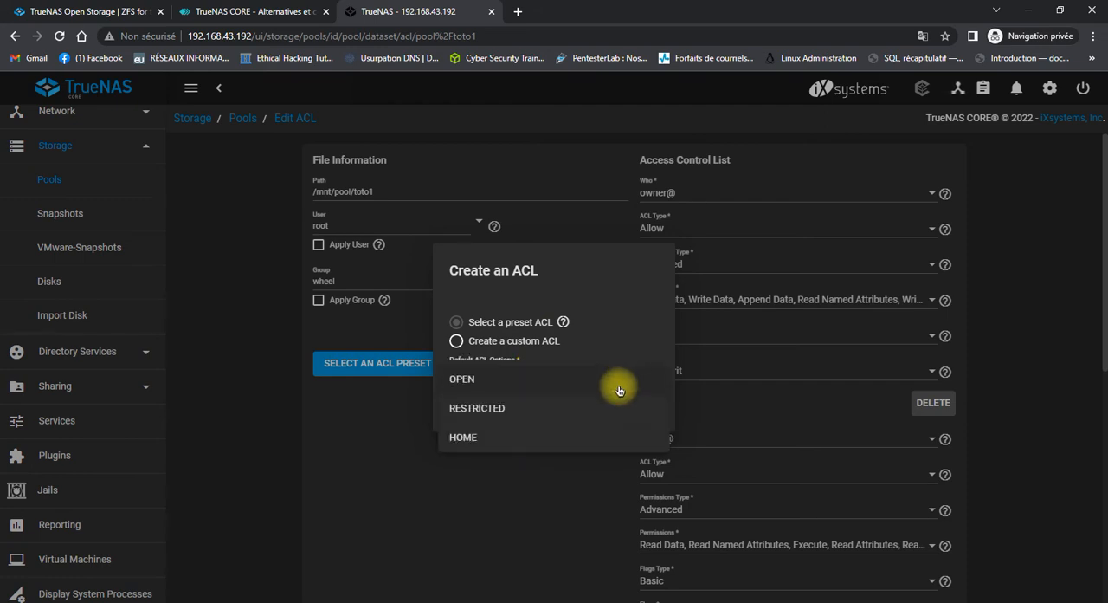
pyautogui.click(601, 452)
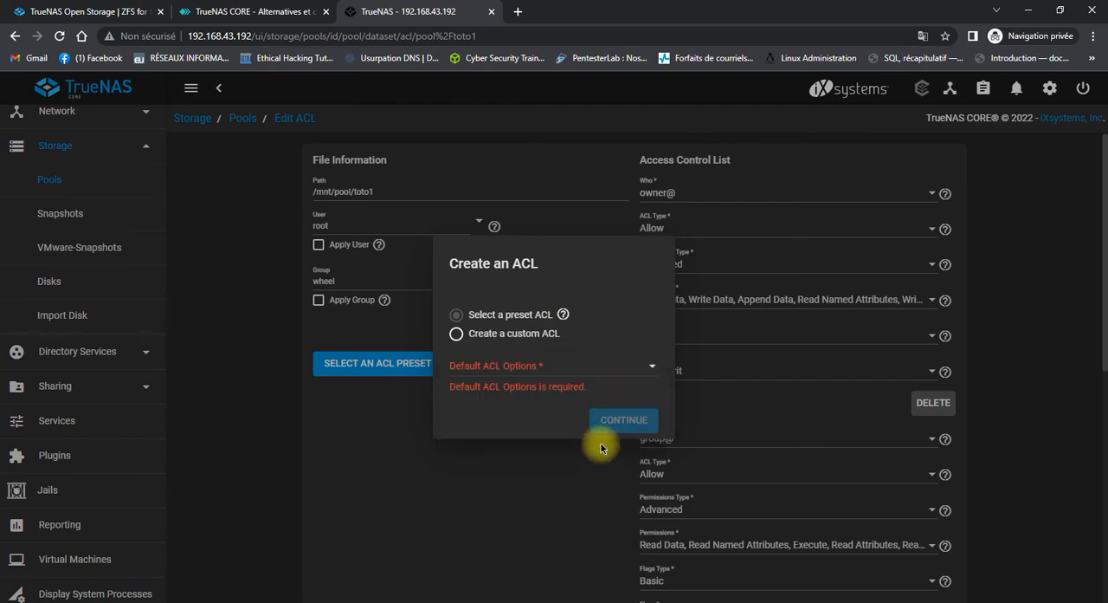
pyautogui.click(594, 367)
pyautogui.click(564, 424)
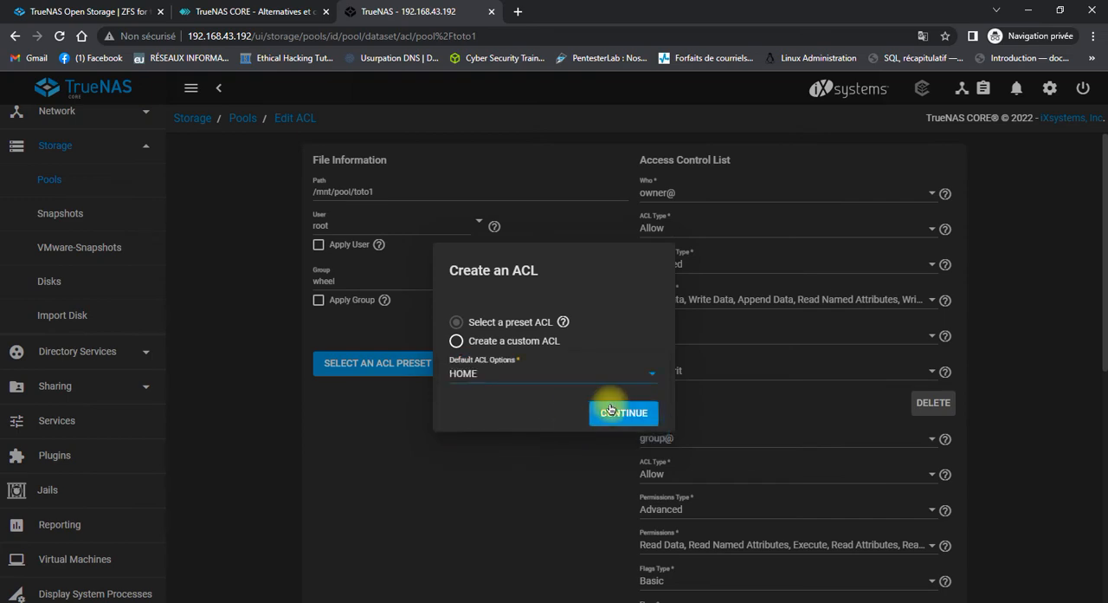
pyautogui.click(612, 413)
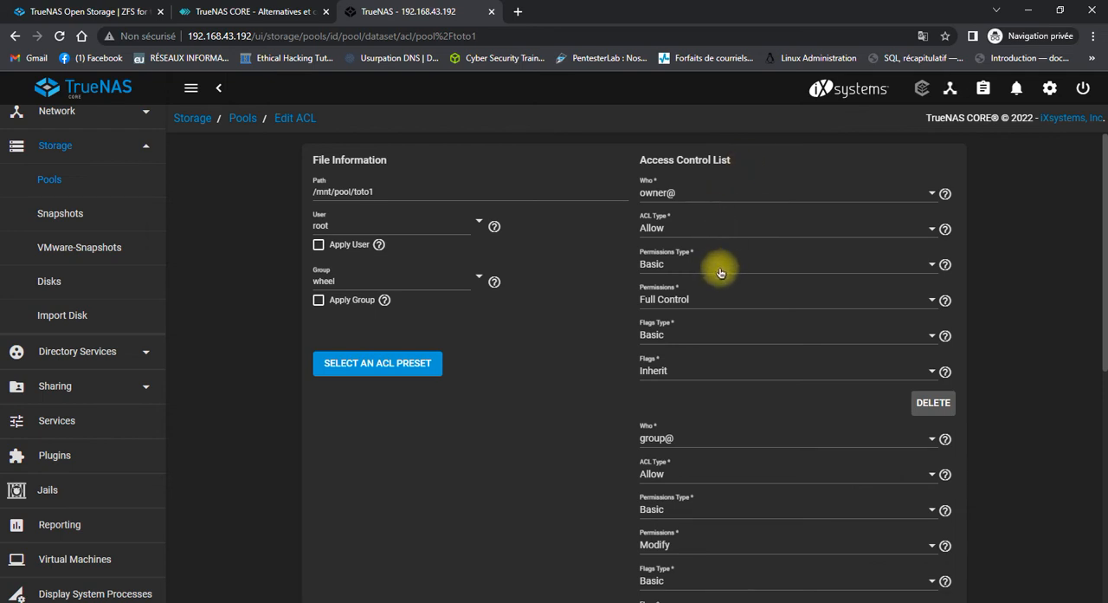
# Assign the owner@ entry of toto1's access control list to the user toto, review the other entries, and save the ACL.
pyautogui.click(719, 192)
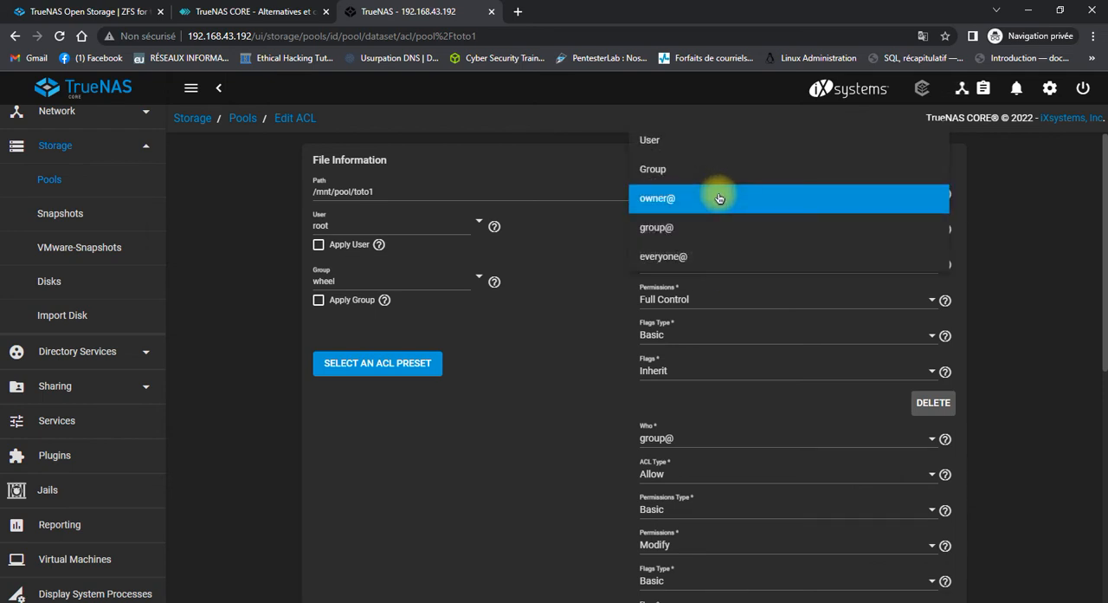
pyautogui.click(716, 150)
pyautogui.click(755, 229)
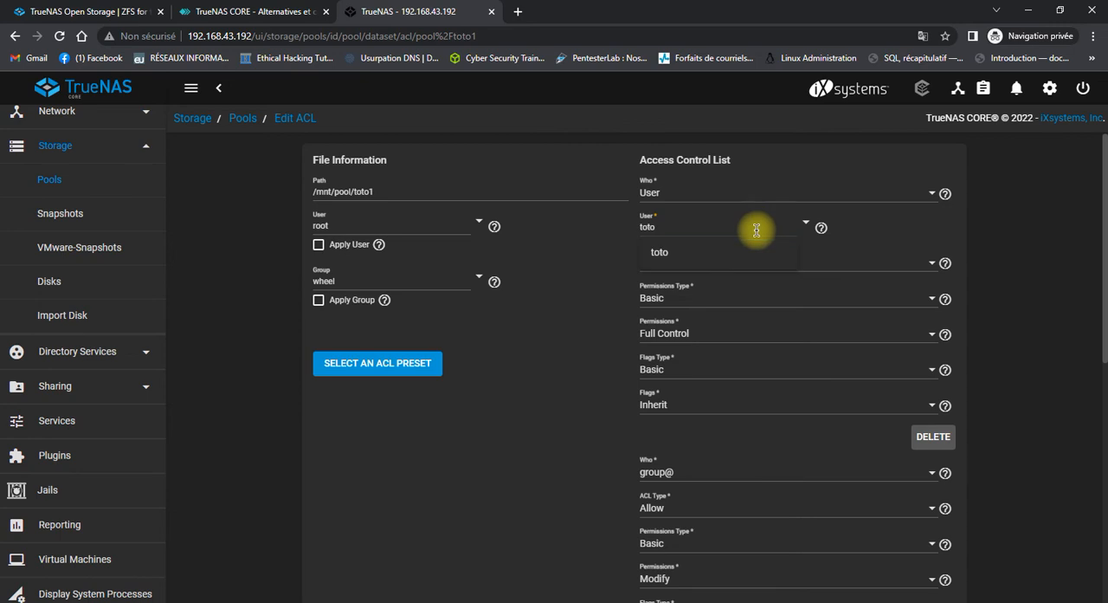
pyautogui.click(702, 253)
pyautogui.scroll(-2, 709, 254)
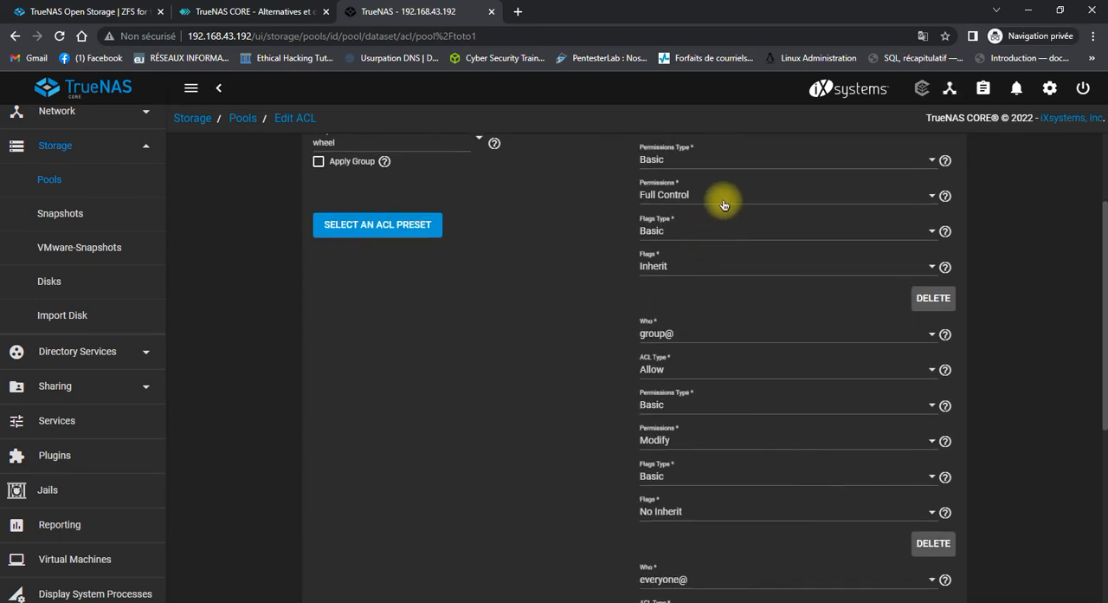
pyautogui.scroll(-1, 719, 290)
pyautogui.scroll(-4, 718, 310)
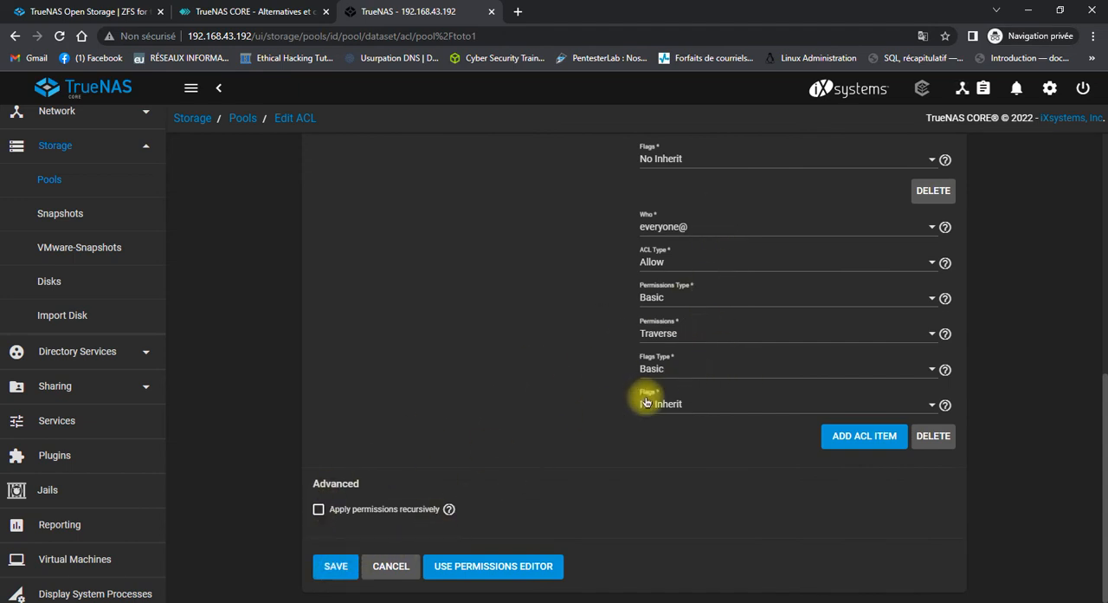
pyautogui.scroll(6, 645, 403)
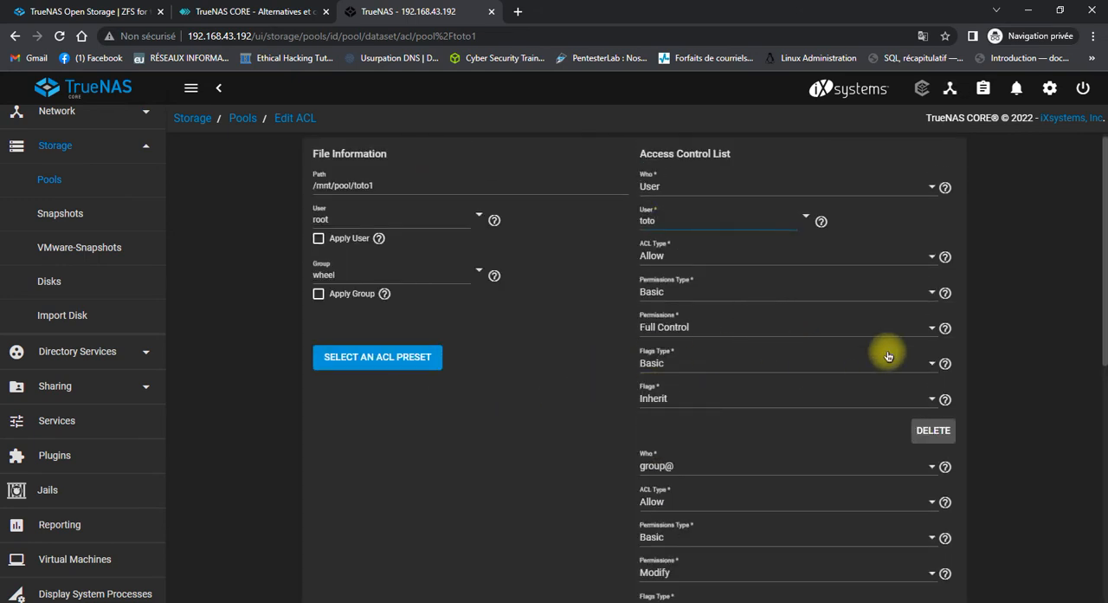
pyautogui.scroll(-1, 658, 459)
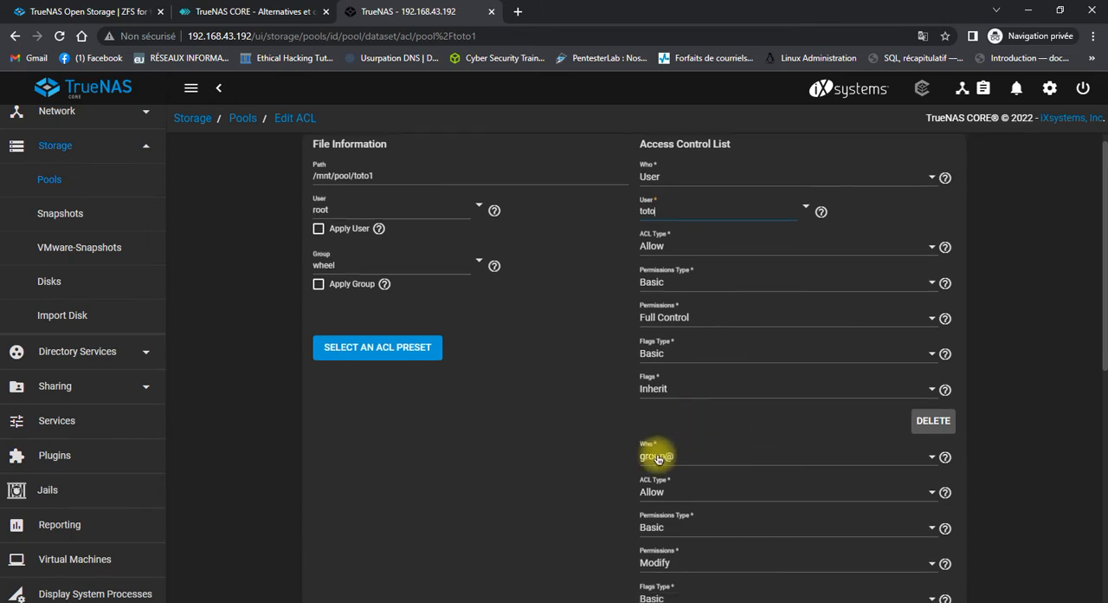
pyautogui.scroll(-10, 659, 459)
pyautogui.click(322, 567)
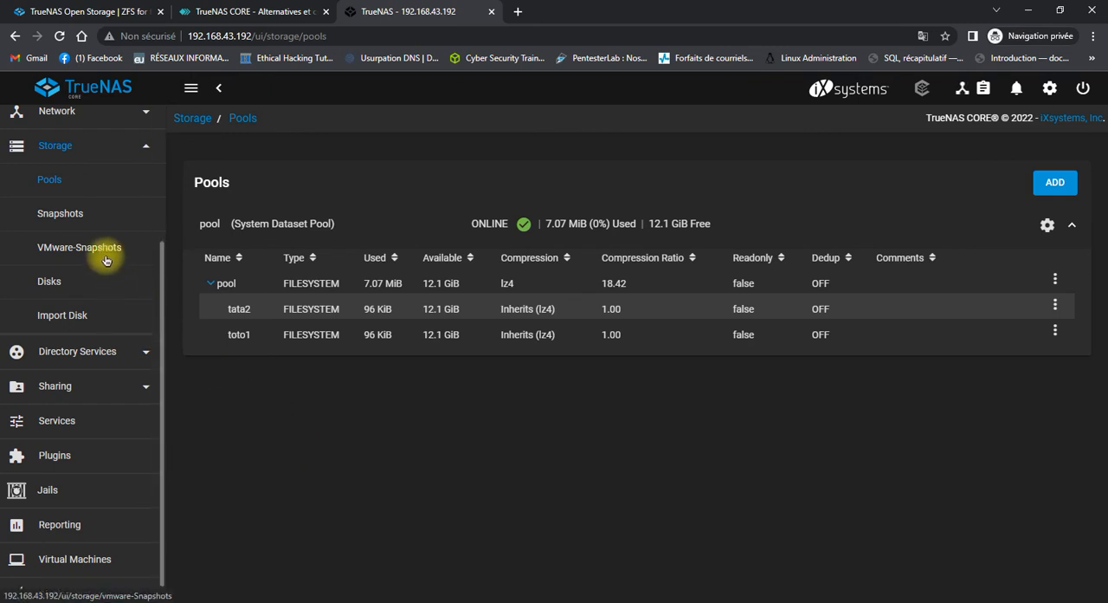
# Return to the list of Windows (SMB) shares.
pyautogui.scroll(-1, 100, 286)
pyautogui.click(91, 319)
pyautogui.scroll(-2, 99, 320)
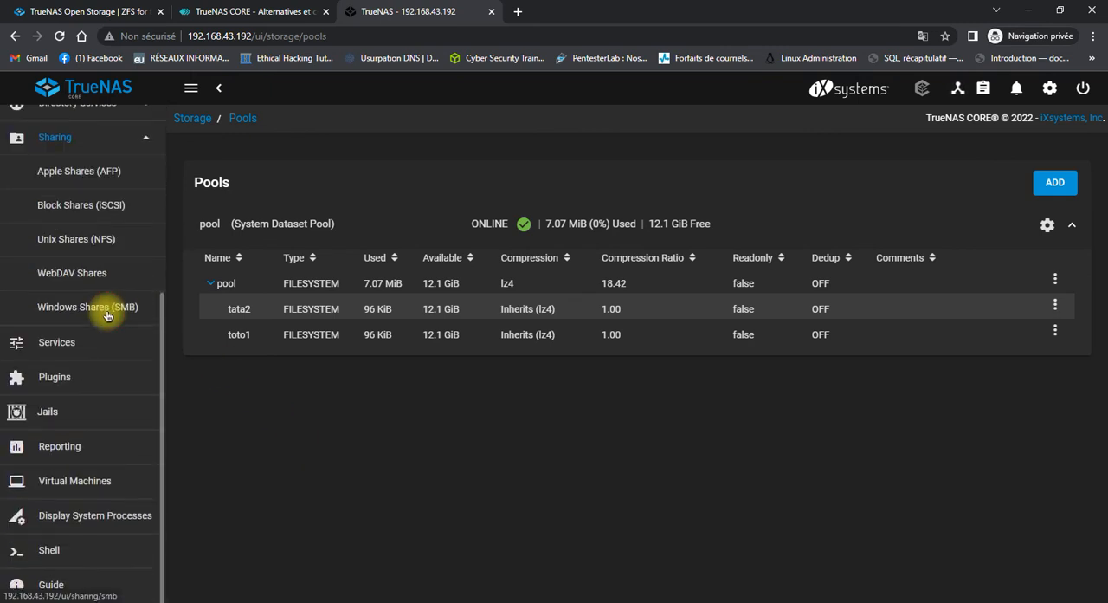
pyautogui.click(106, 312)
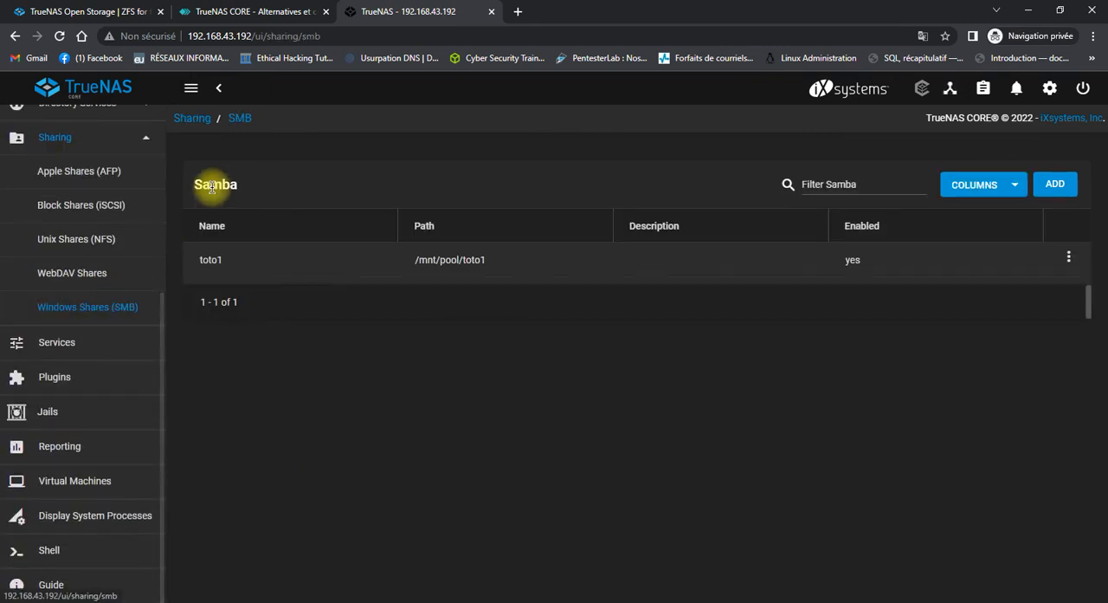
# Start a new Windows (SMB) share named tata2 with the path /mnt/pool/tata2.
pyautogui.click(1055, 185)
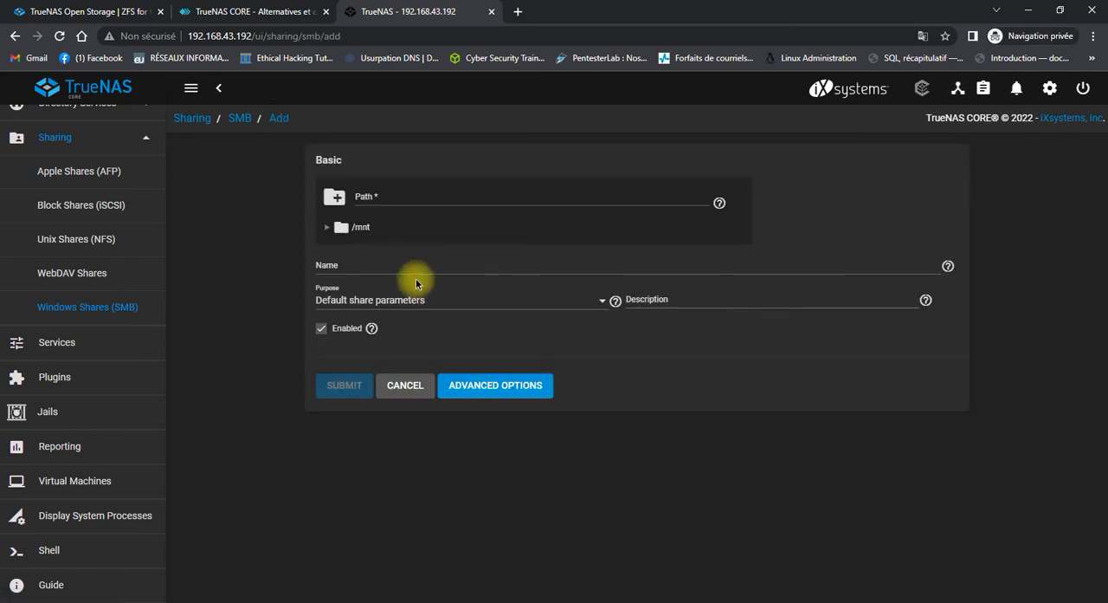
pyautogui.click(412, 269)
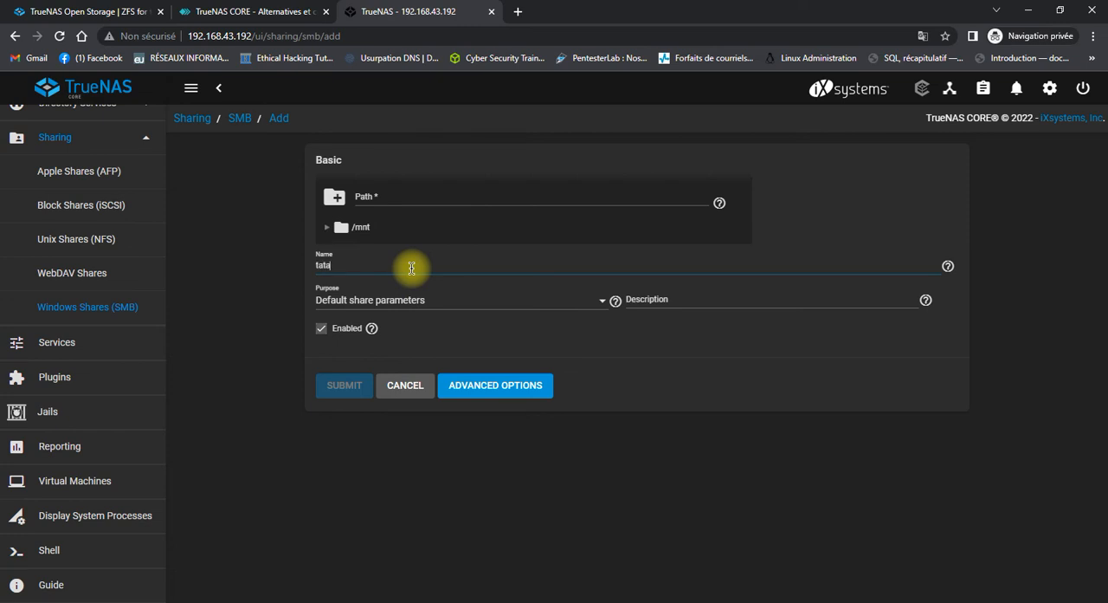
pyautogui.write('tata2')
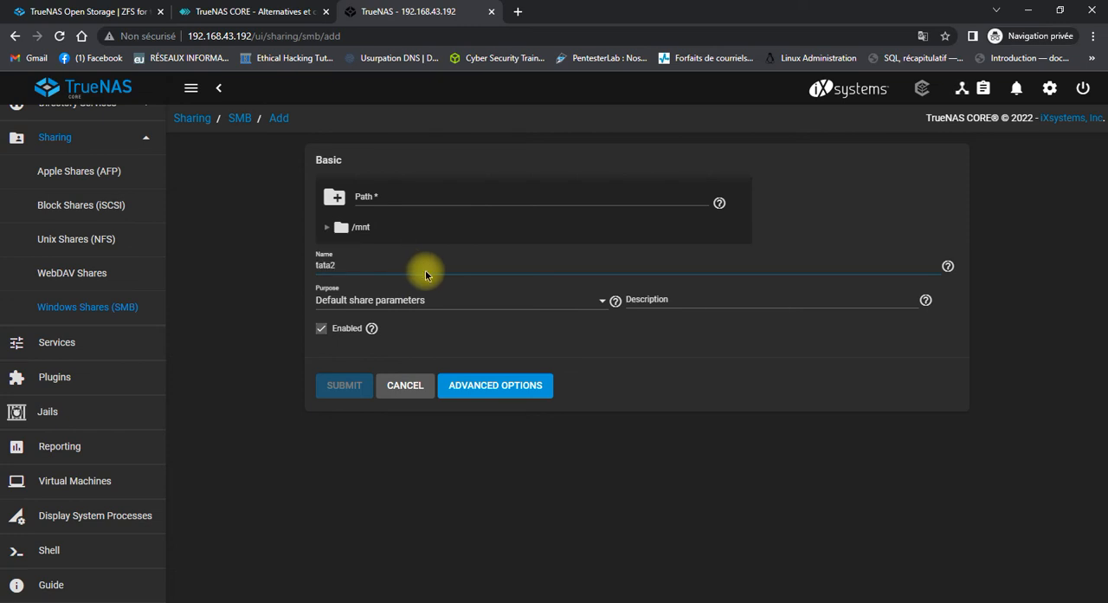
pyautogui.click(325, 232)
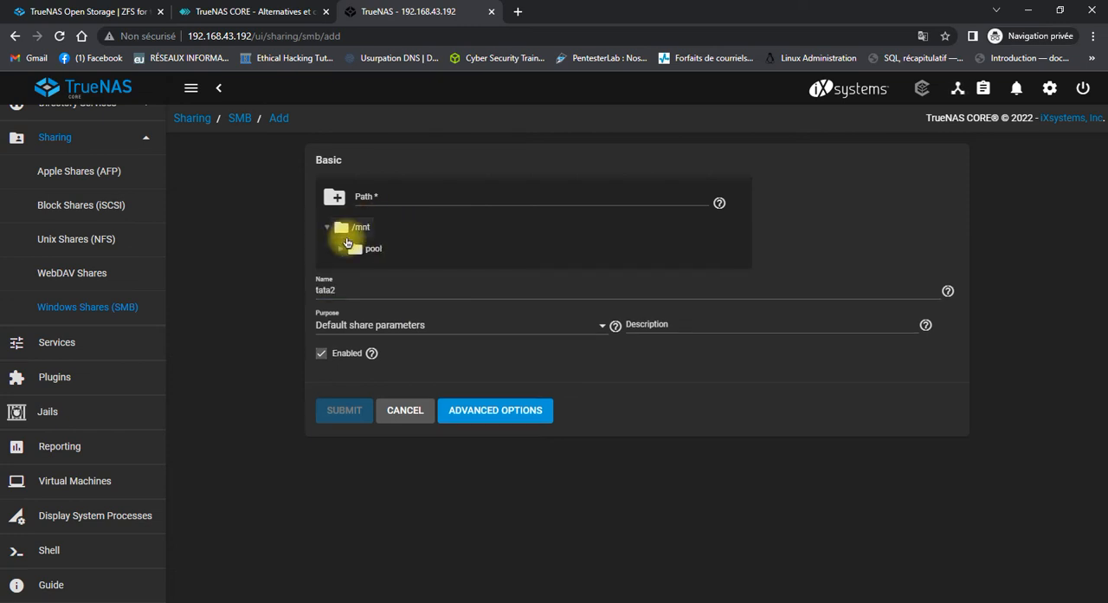
pyautogui.click(342, 249)
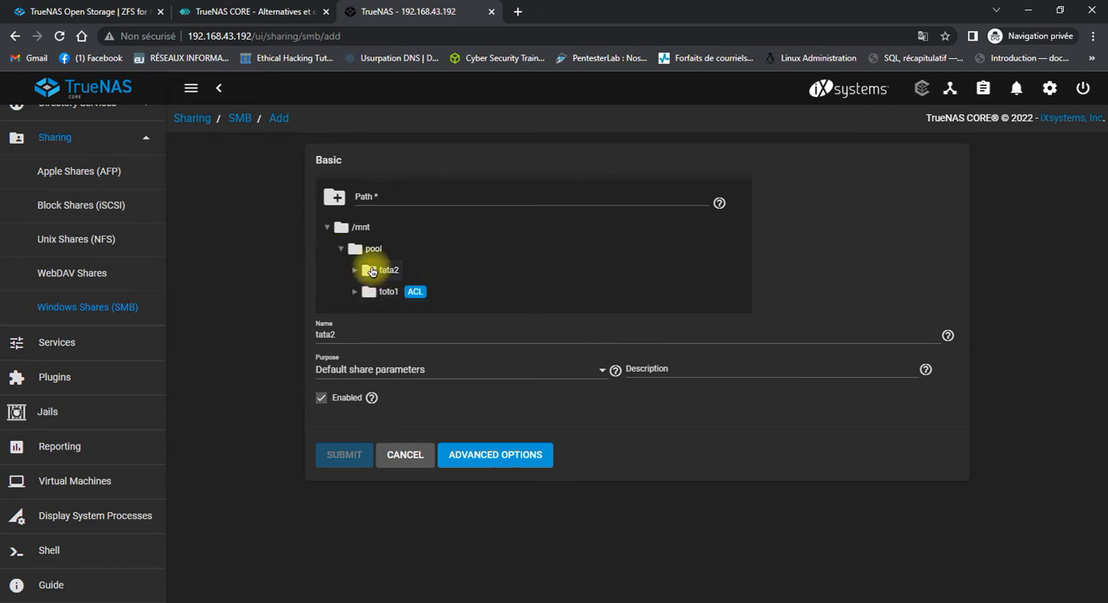
pyautogui.click(372, 270)
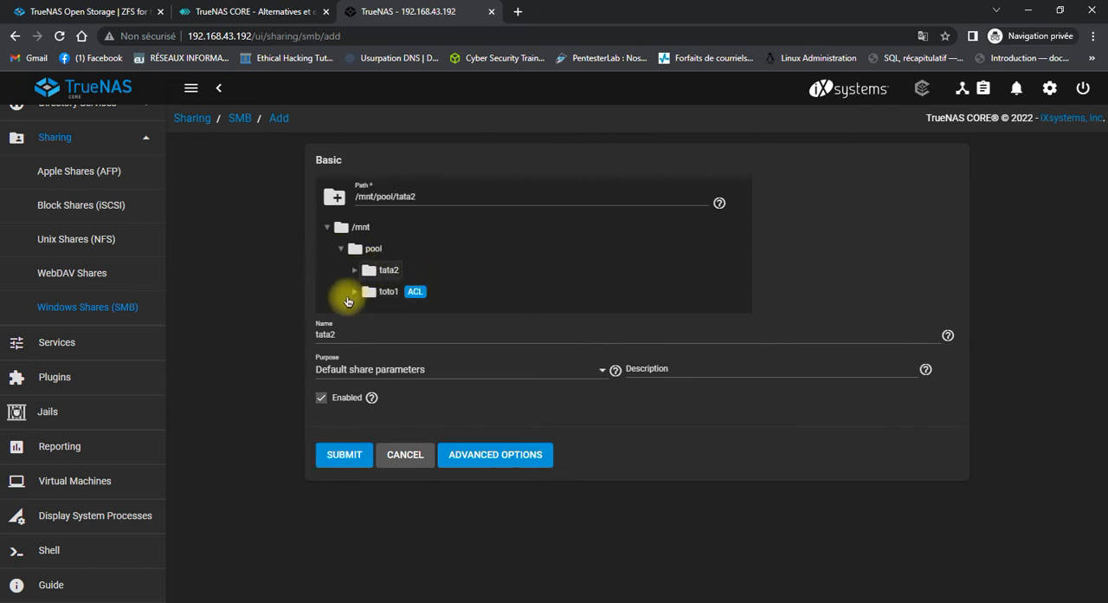
pyautogui.moveTo(418, 297)
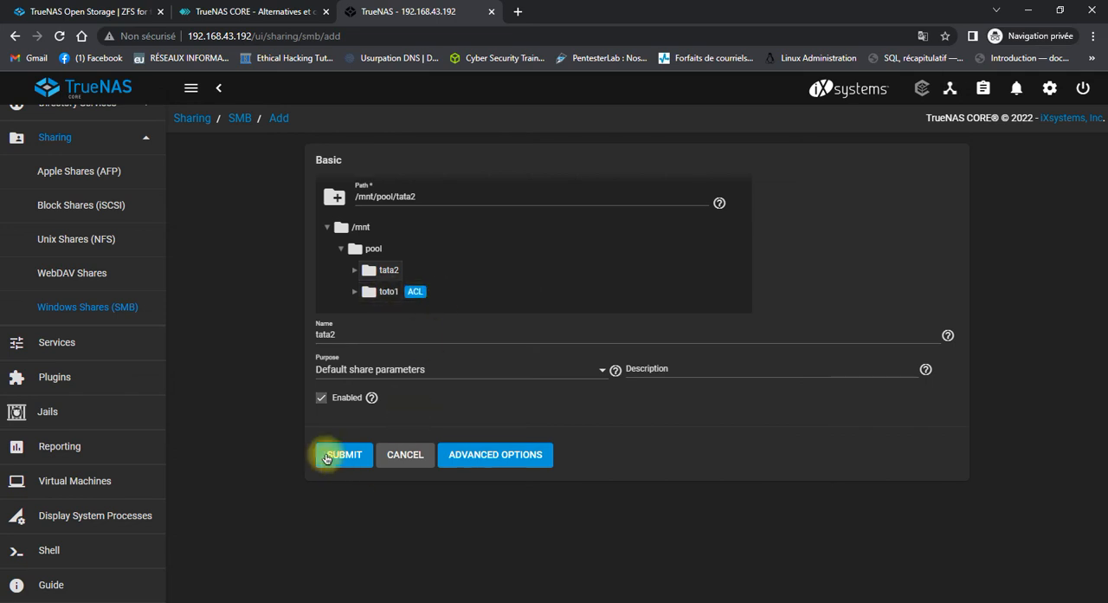
# Review the advanced access and other options of the tata2 share and submit the share.
pyautogui.click(474, 456)
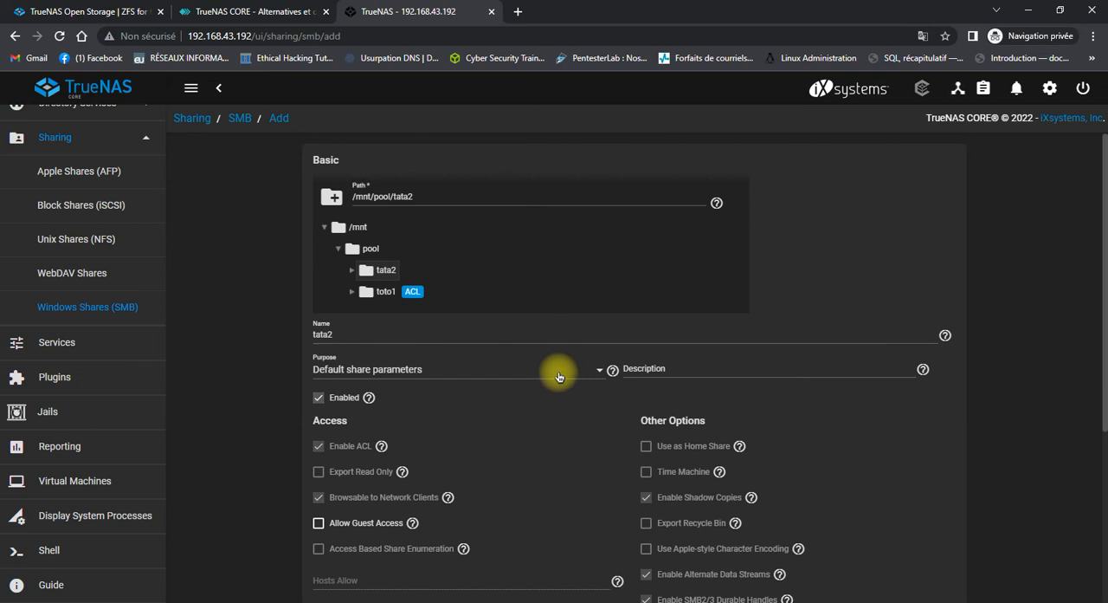
pyautogui.scroll(-1, 558, 374)
pyautogui.scroll(-1, 558, 376)
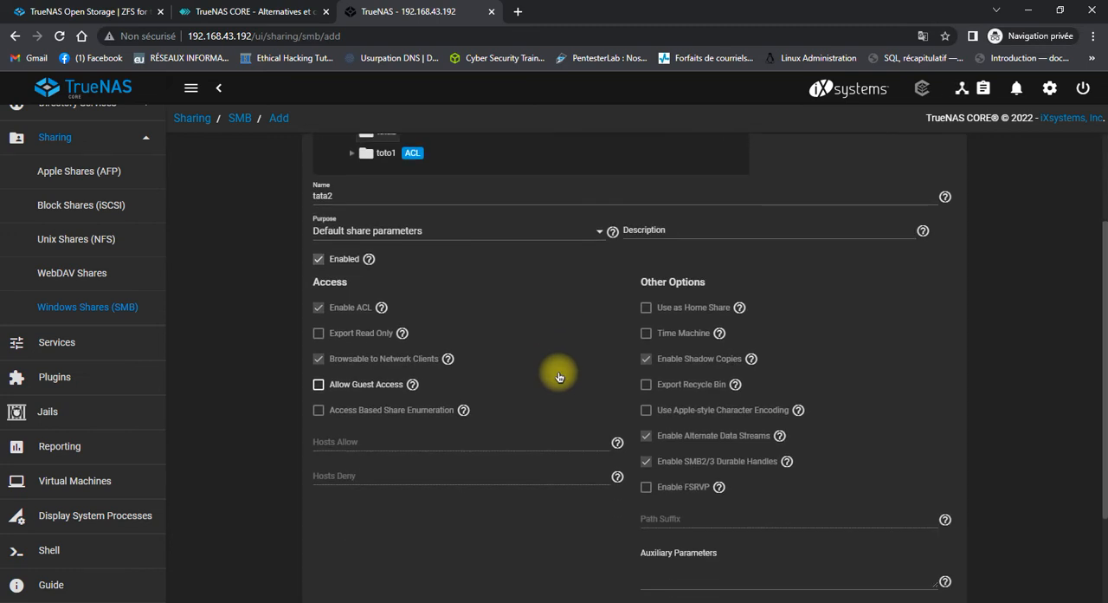
pyautogui.click(340, 261)
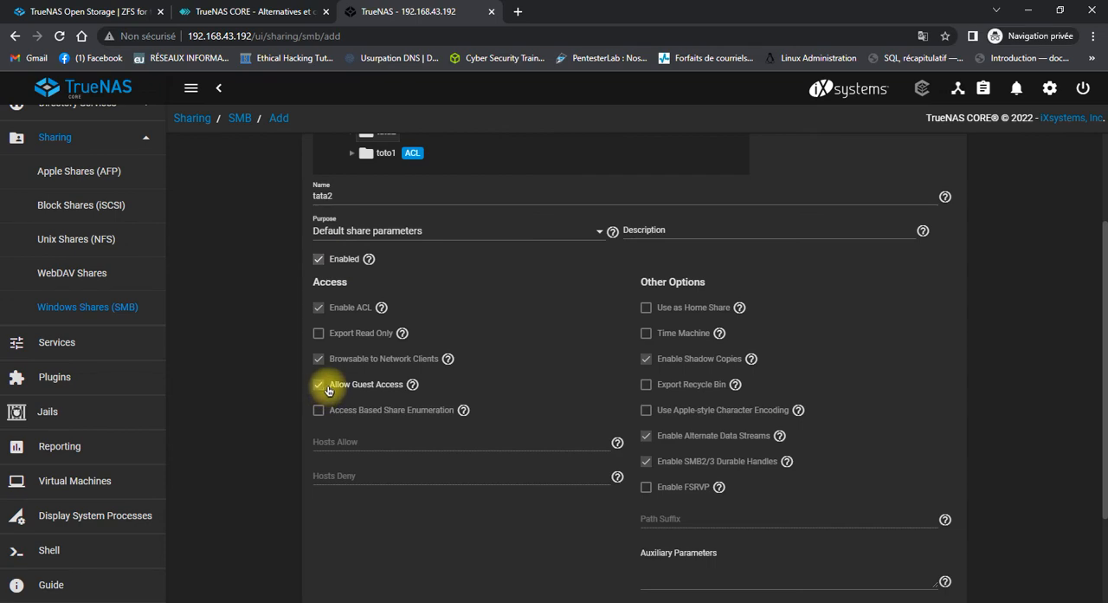
pyautogui.scroll(-2, 470, 286)
pyautogui.scroll(5, 469, 287)
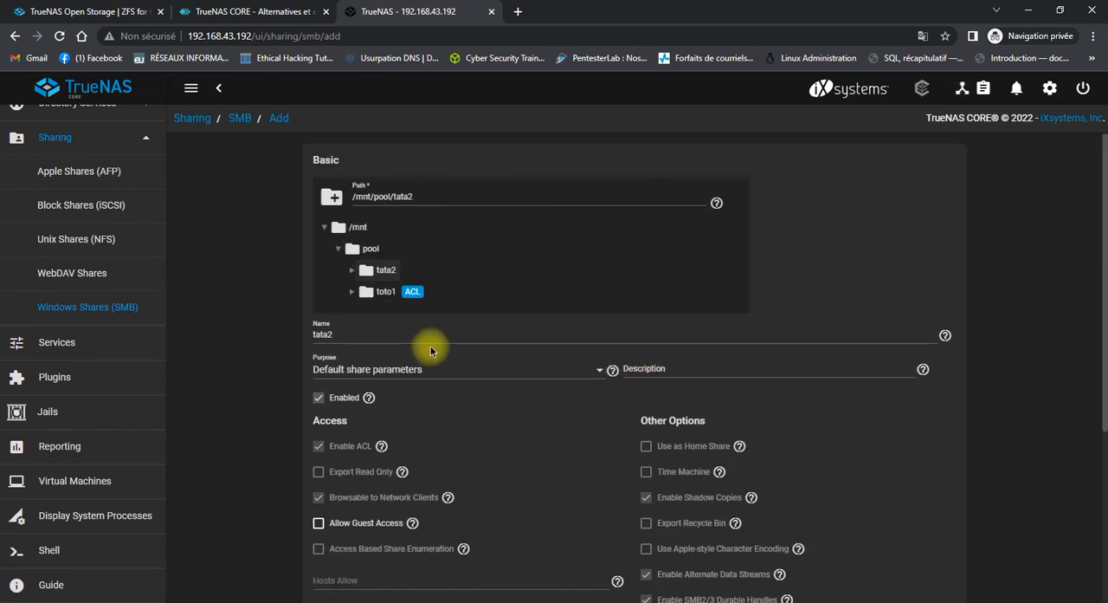
pyautogui.scroll(-3, 458, 441)
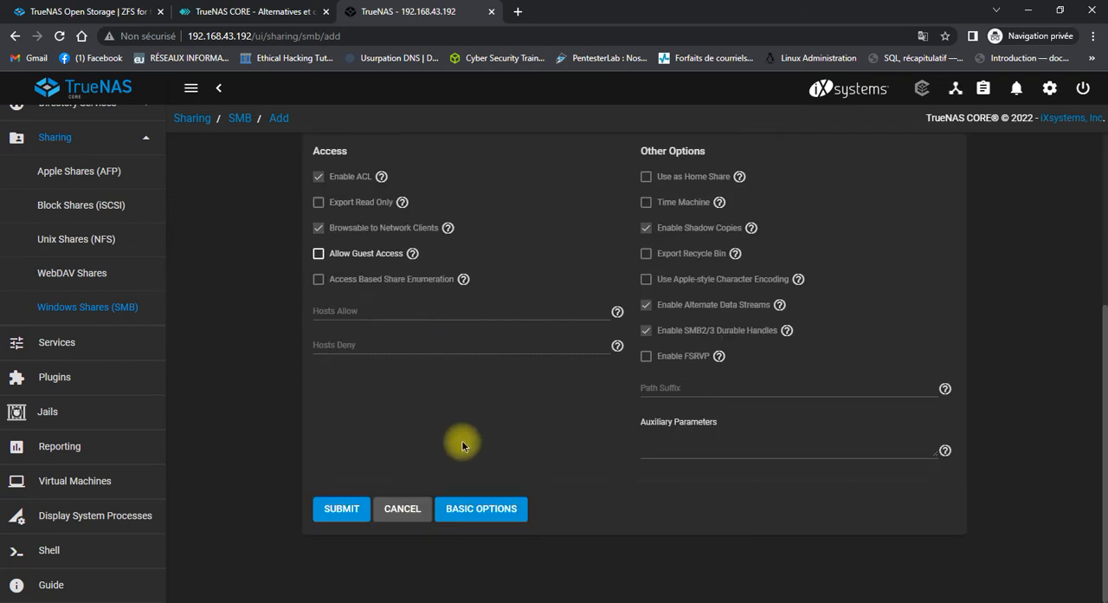
pyautogui.click(343, 511)
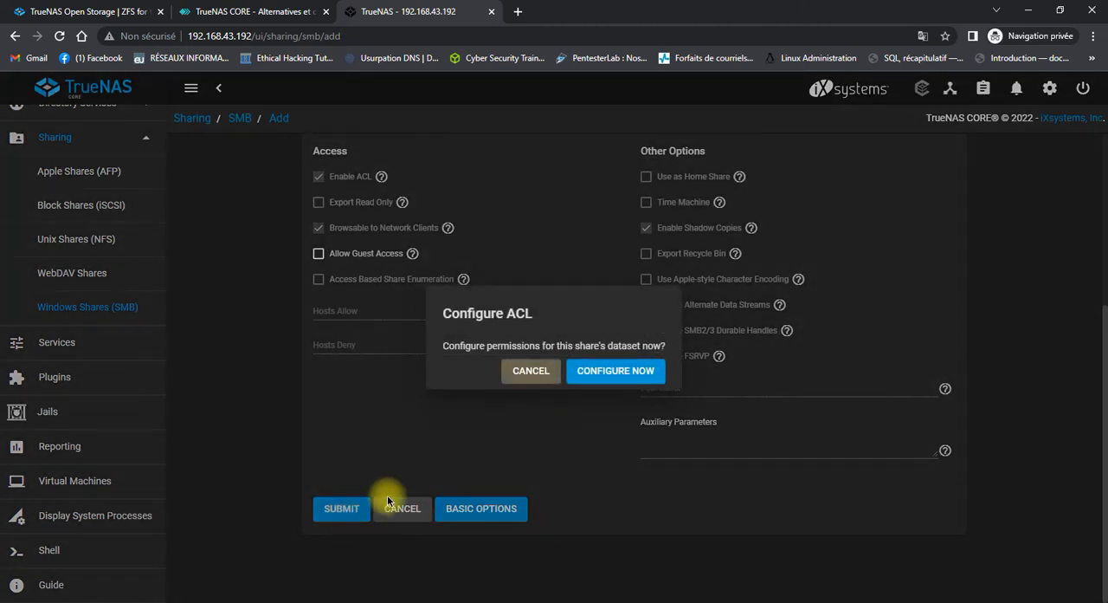
# Configure the tata2 dataset's permissions with the preset ACL HOME and save the access control list.
pyautogui.click(613, 370)
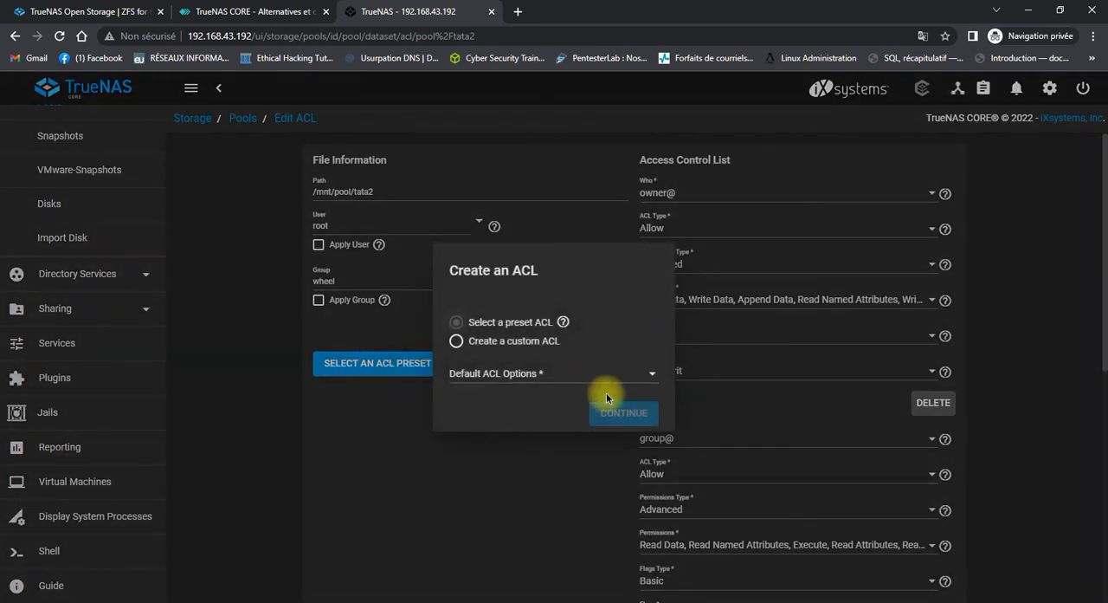
pyautogui.click(602, 375)
pyautogui.click(515, 439)
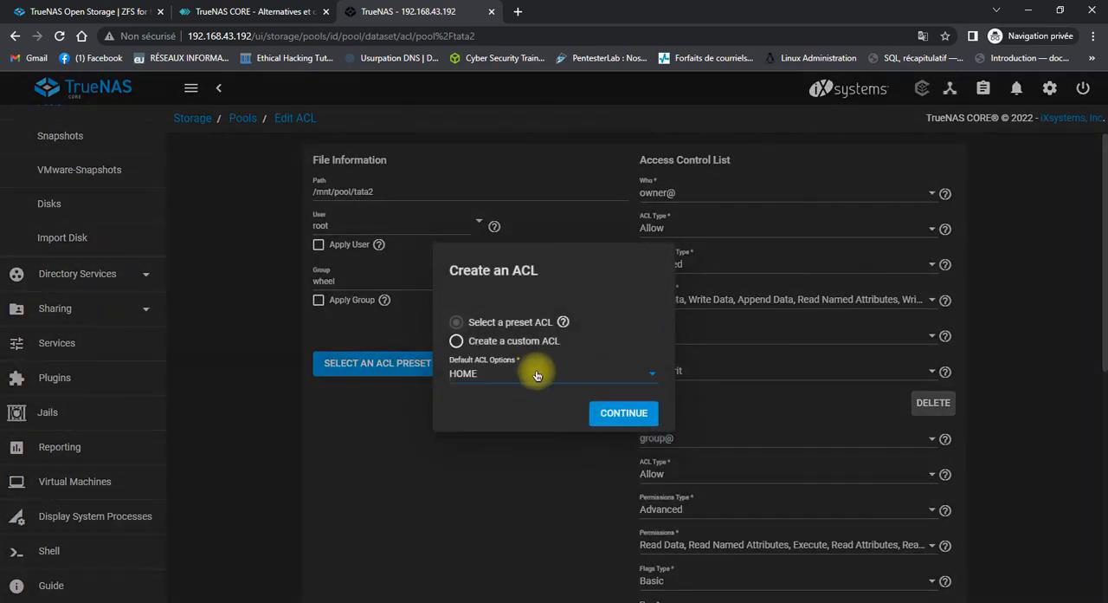
pyautogui.click(625, 413)
pyautogui.scroll(-10, 632, 405)
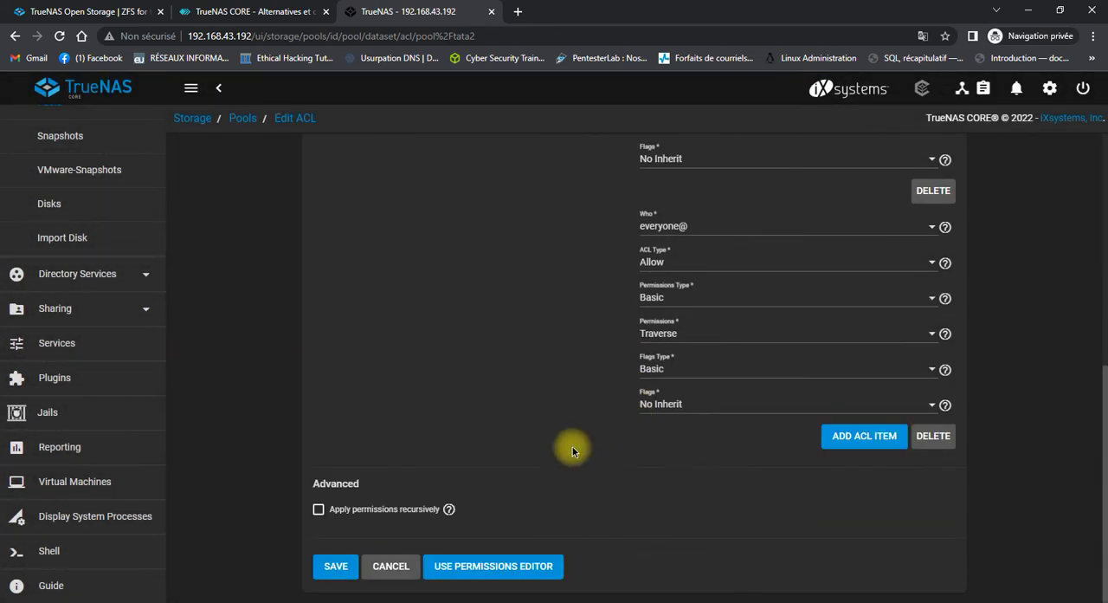
pyautogui.click(322, 563)
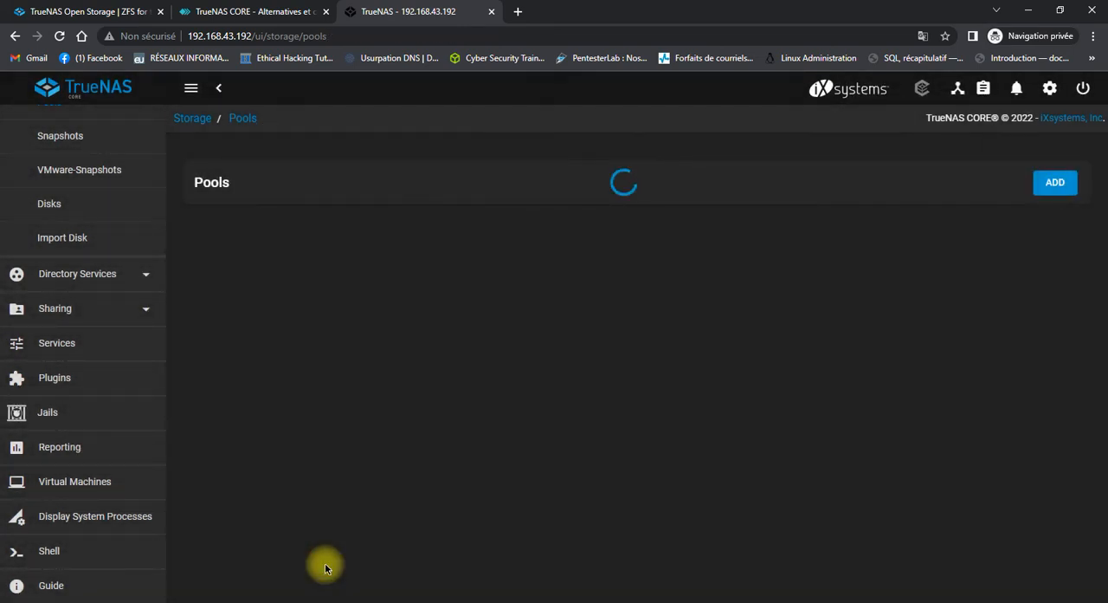
pyautogui.scroll(3, 55, 460)
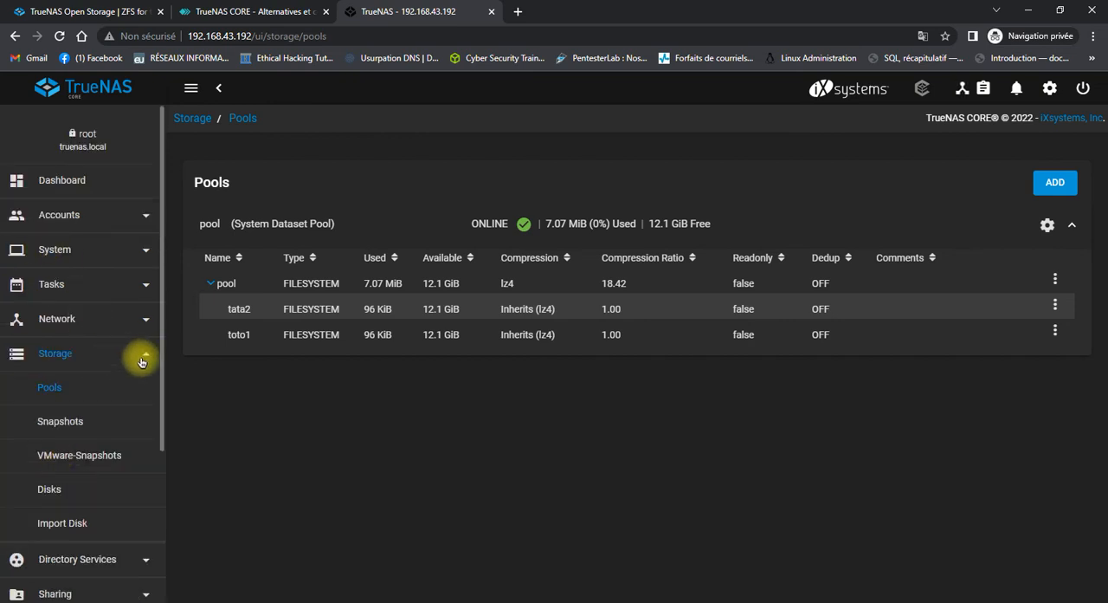
pyautogui.click(143, 358)
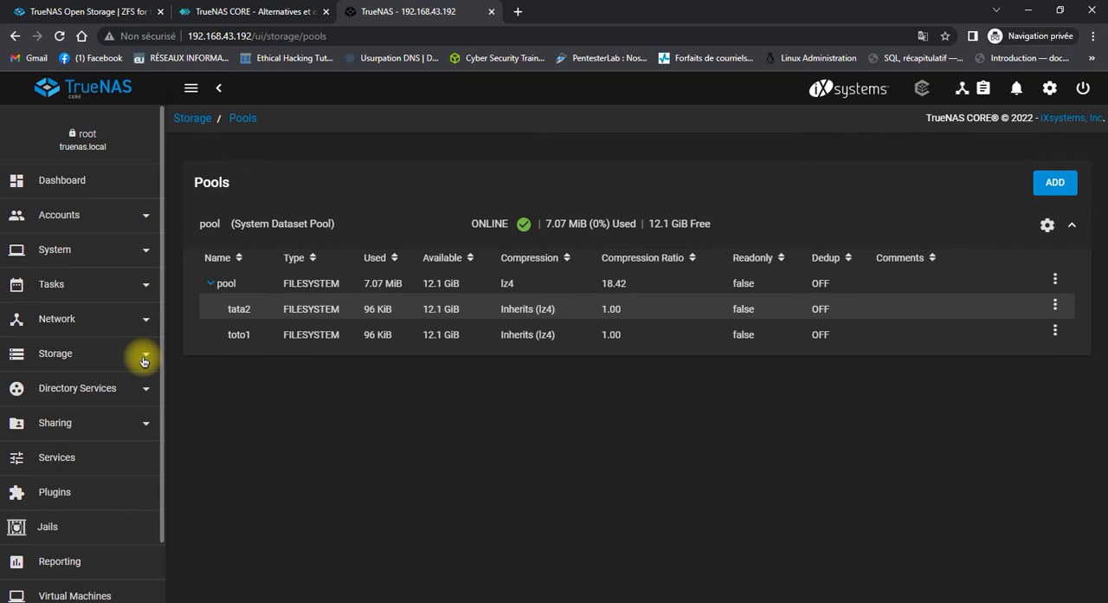
# Switch to the Windows Command Prompt, check the existing network connections with net use, and close it.
pyautogui.press('super+r')
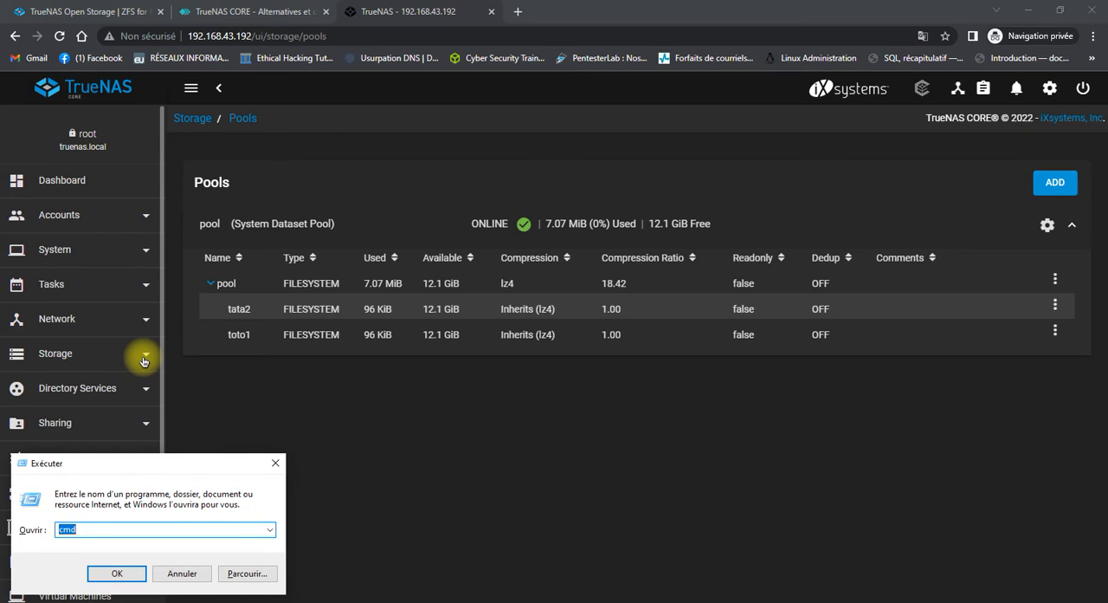
pyautogui.press('Return')
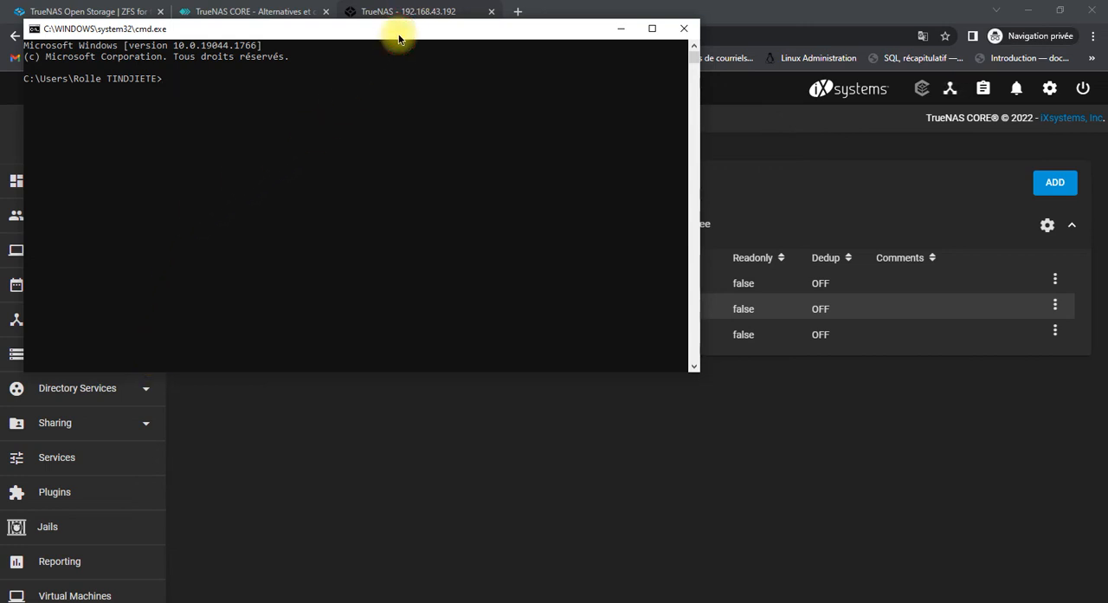
pyautogui.moveTo(399, 39); pyautogui.dragTo(545, 172)
pyautogui.write('n')
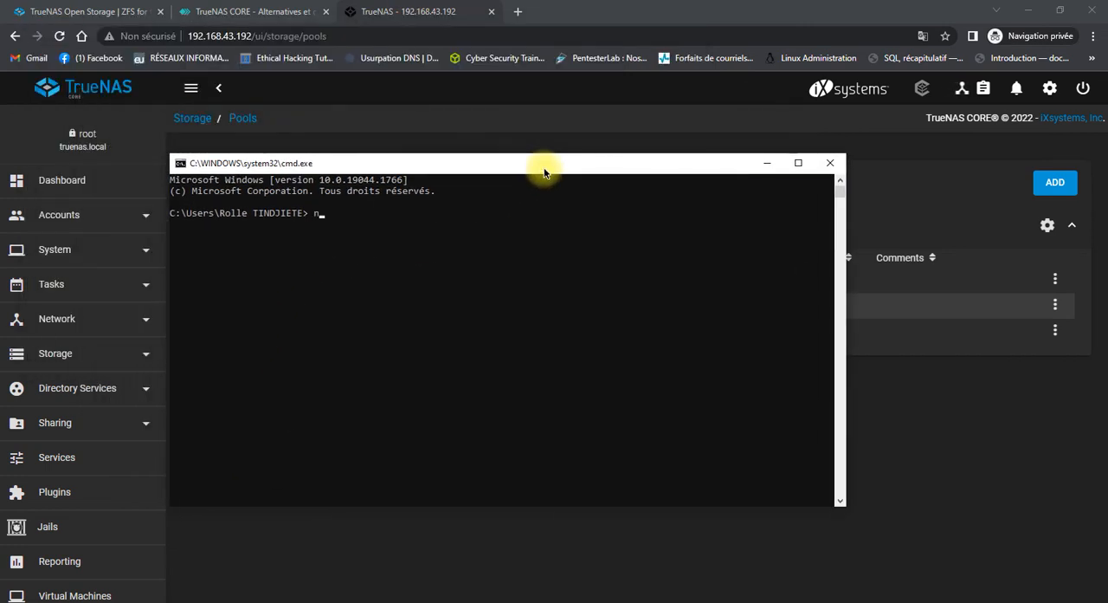
pyautogui.write('et use')
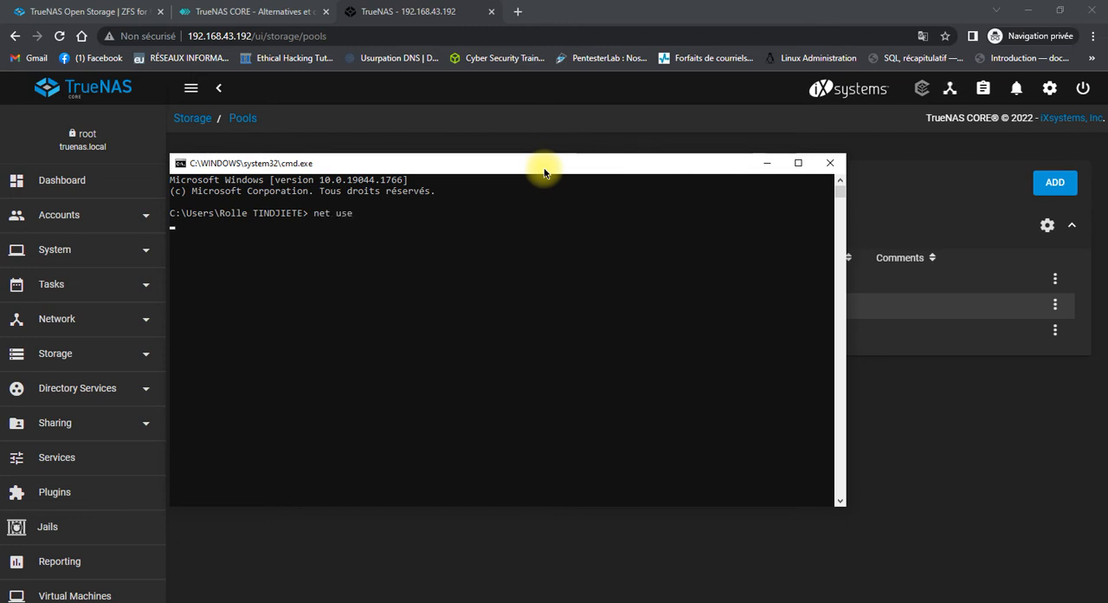
pyautogui.press('Return')
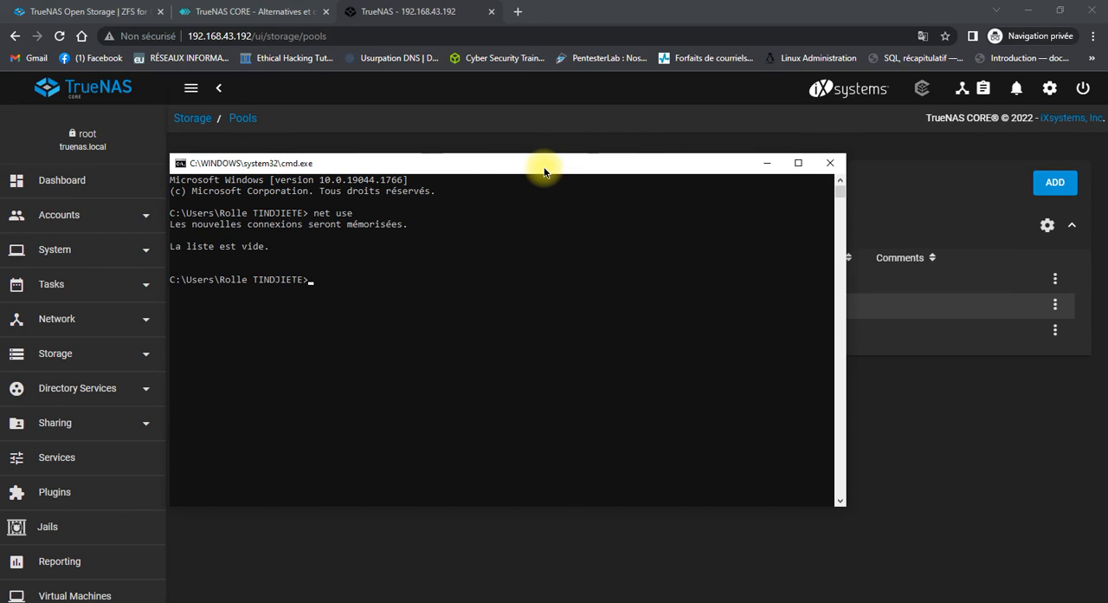
pyautogui.moveTo(545, 173); pyautogui.dragTo(535, 214)
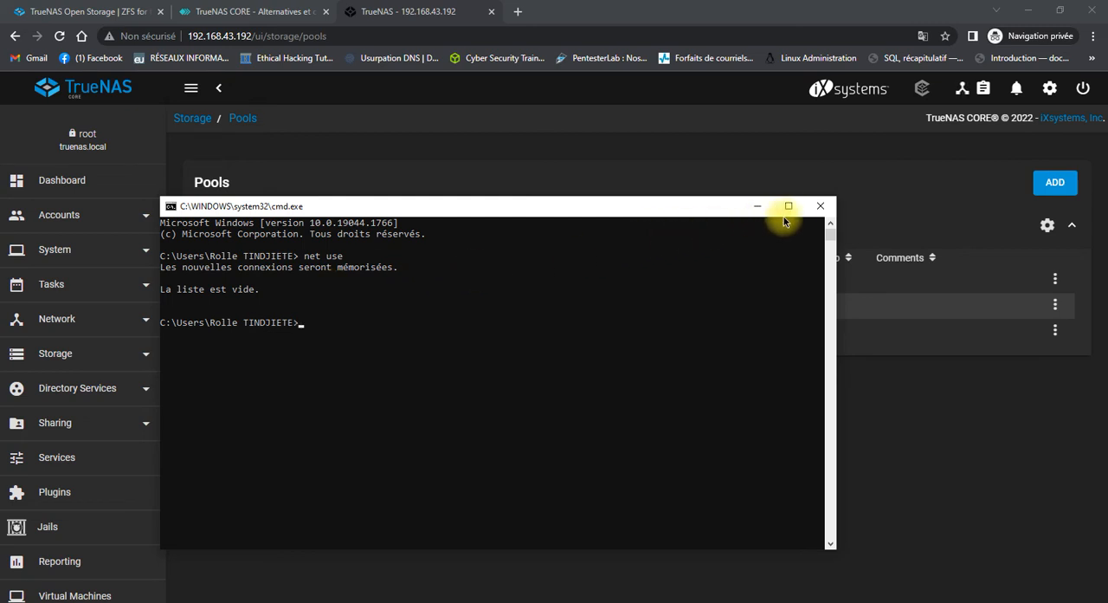
pyautogui.click(810, 210)
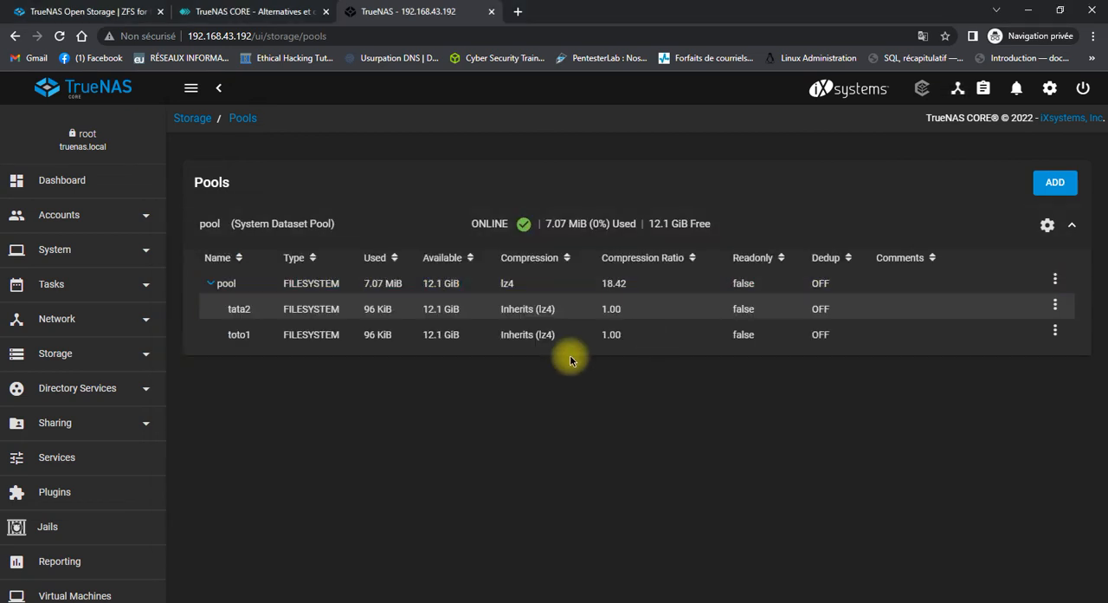
# Try to open the network path \\192.168.43.192\toto through the Windows Run dialog.
pyautogui.press('super+r')
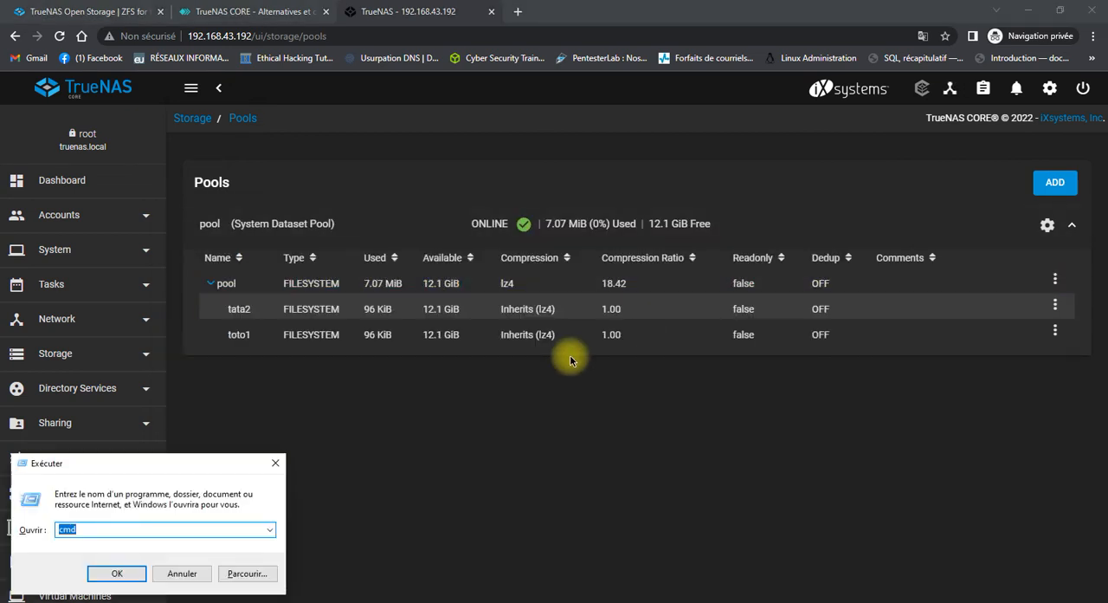
pyautogui.press('BackSpace')
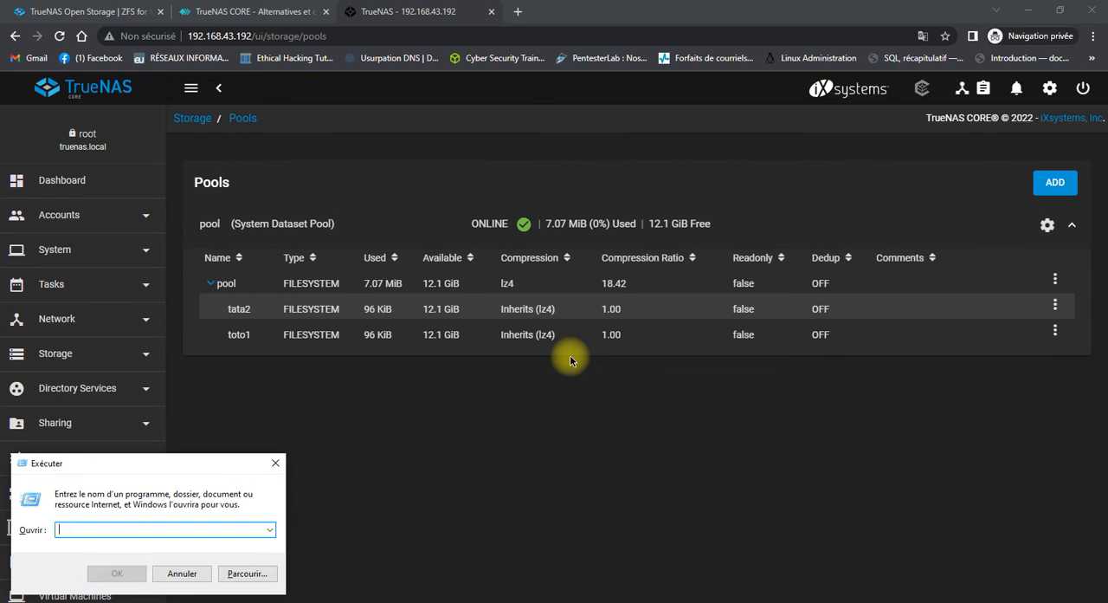
pyautogui.write('\\\\')
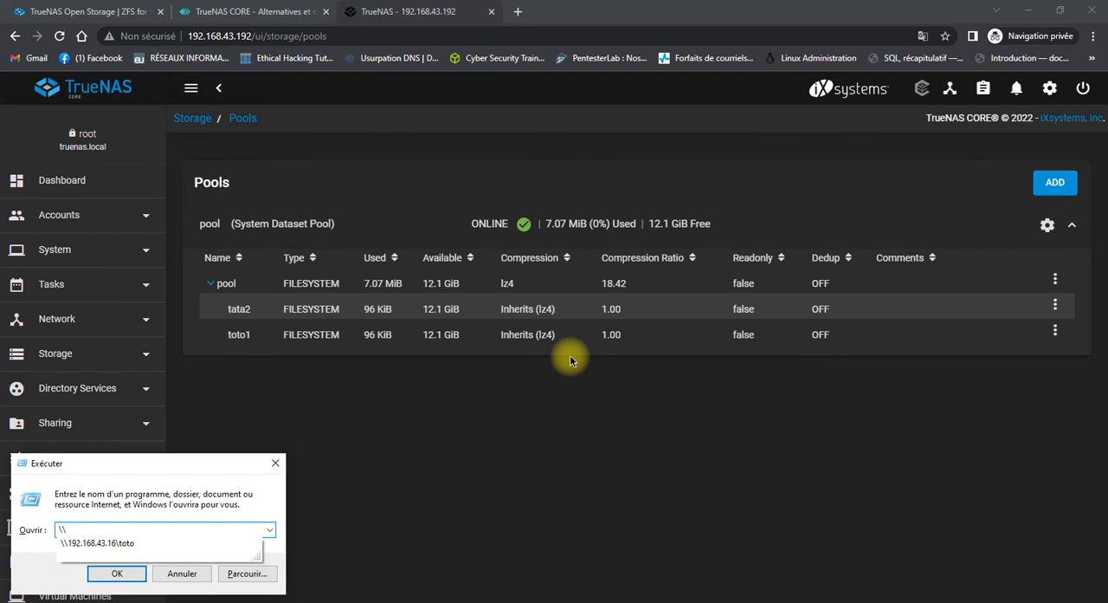
pyautogui.write('192.168.1')
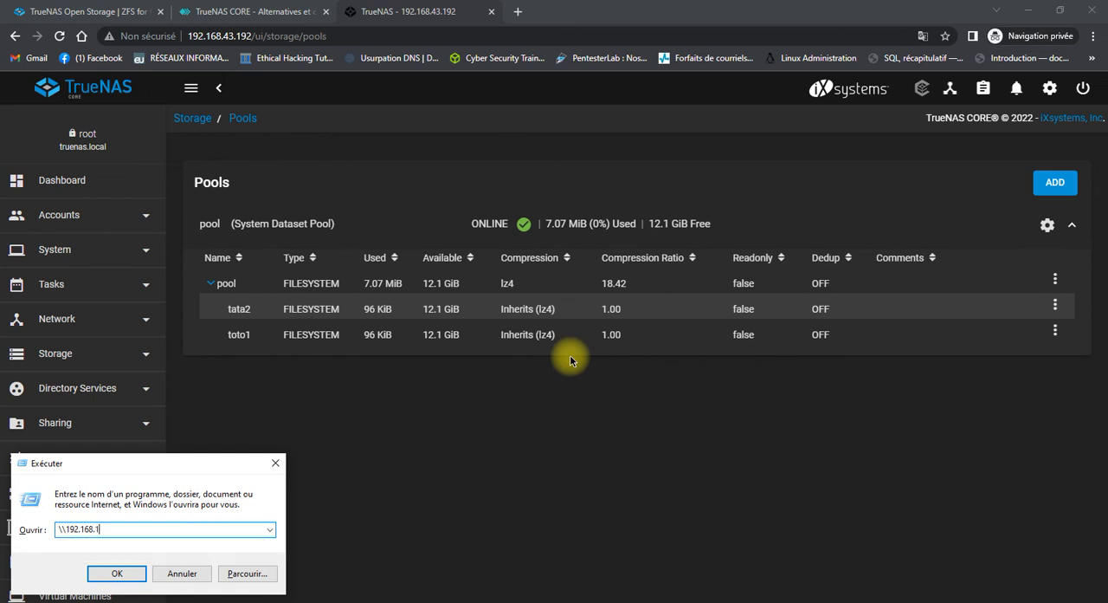
pyautogui.press('BackSpace')
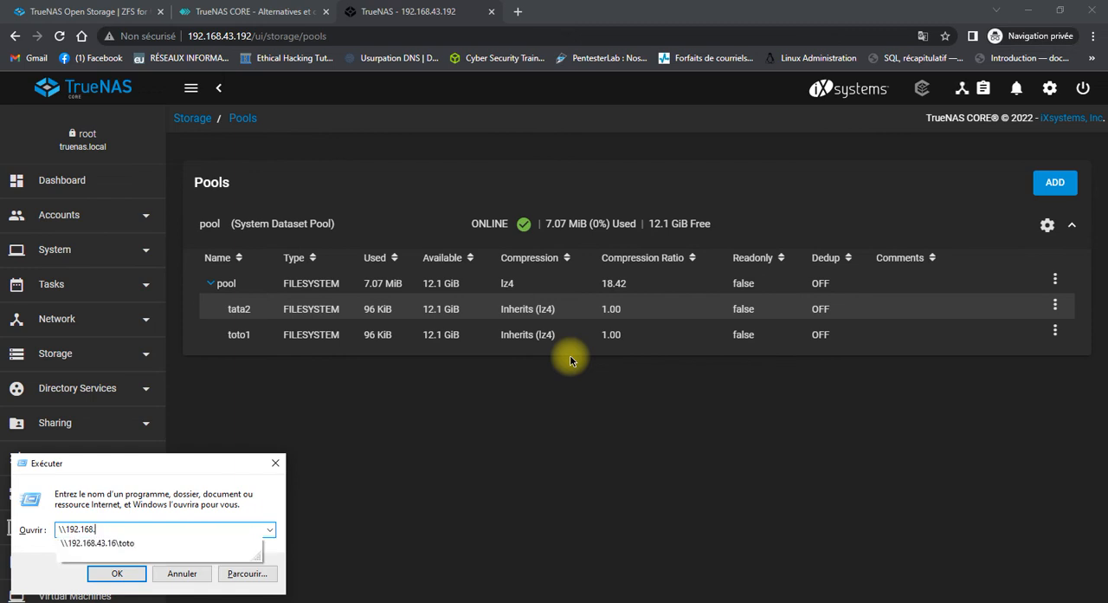
pyautogui.write('43.192')
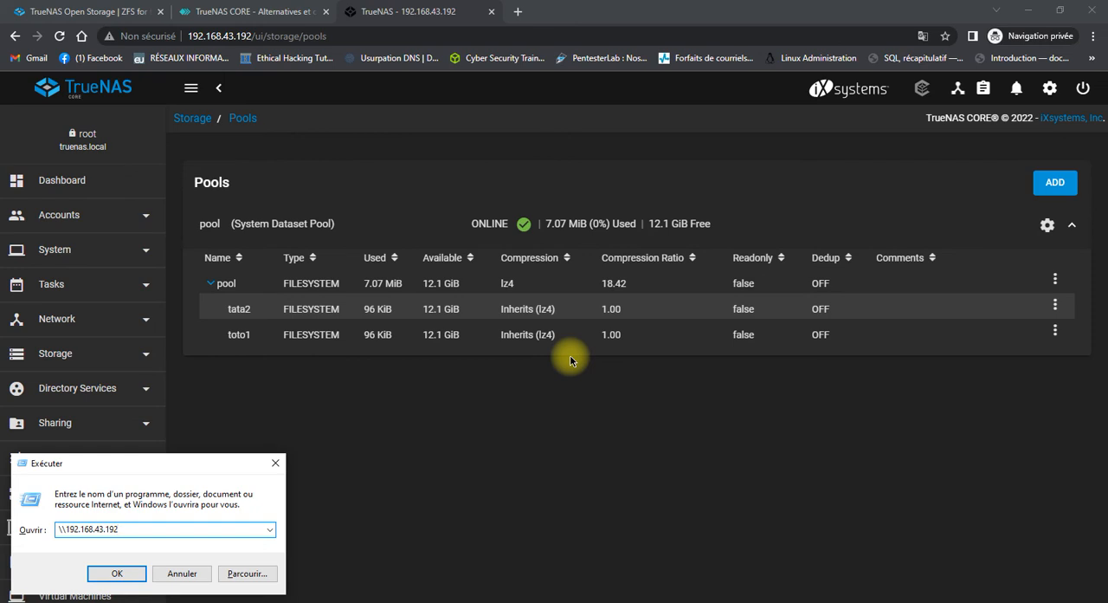
pyautogui.write('/')
pyautogui.press('BackSpace')
pyautogui.press('BackSpace')
pyautogui.press('BackSpace')
pyautogui.write('\\')
pyautogui.write('toto')
pyautogui.click(102, 572)
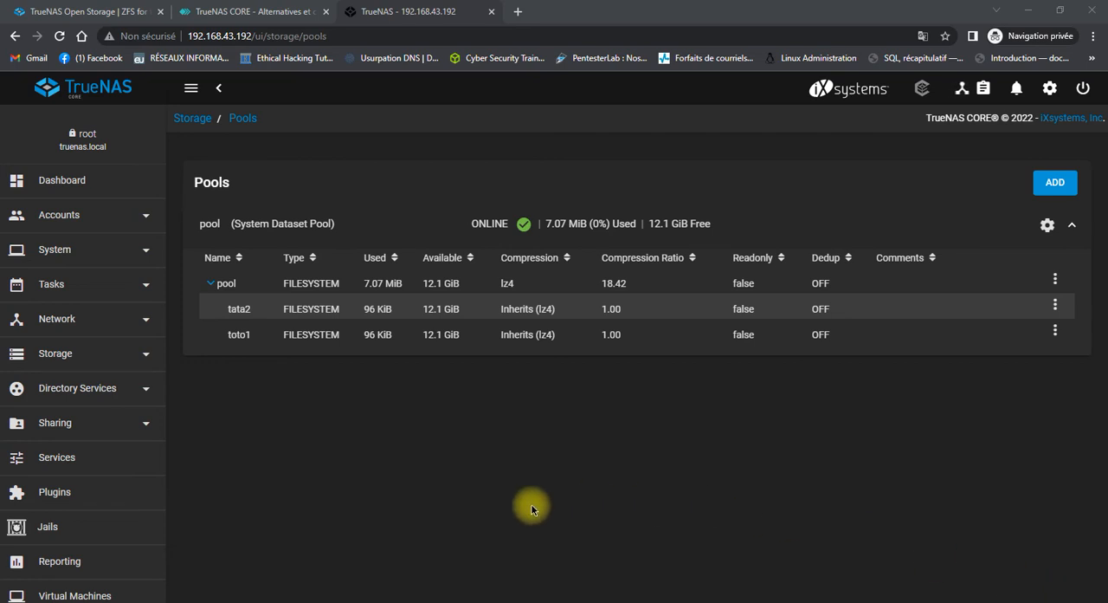
# Enter \\192.168.43.192\toto again in the Windows Run dialog and try to open that share.
pyautogui.press('super+r')
pyautogui.press('BackSpace')
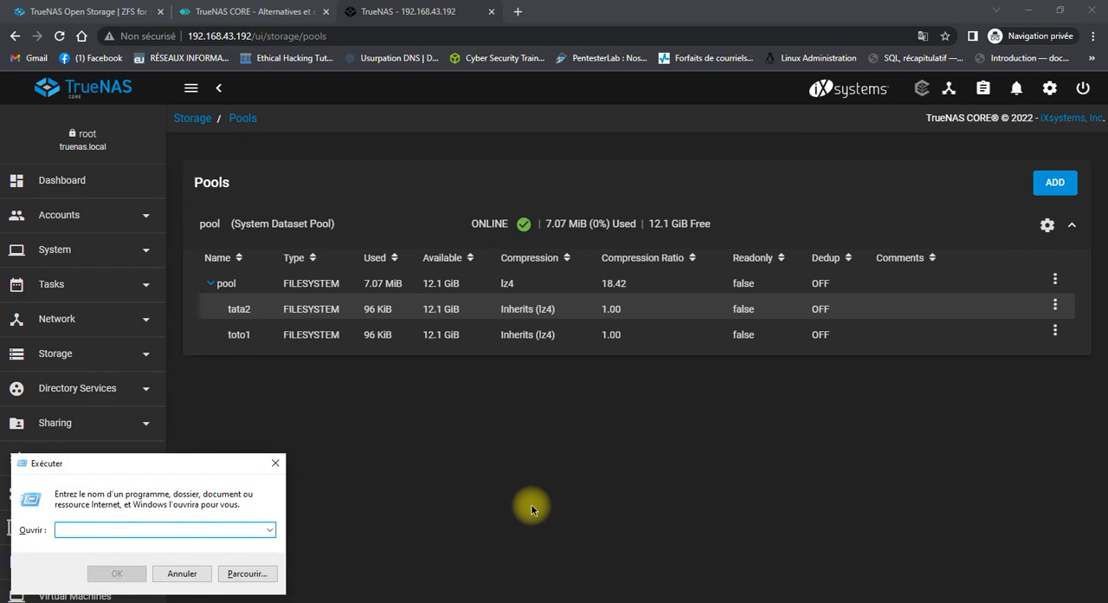
pyautogui.write('\\\\')
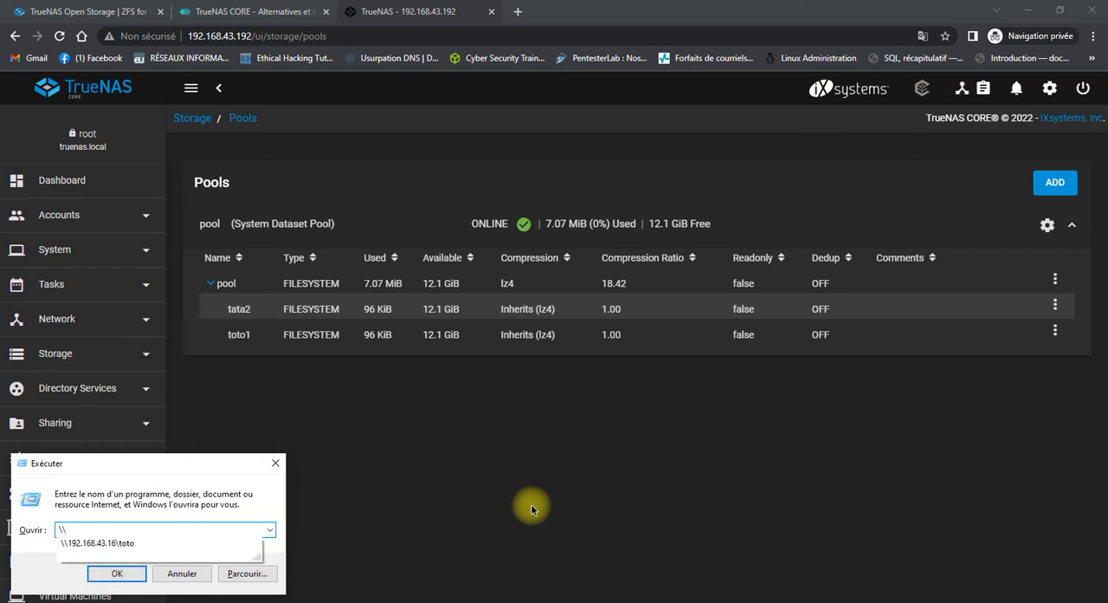
pyautogui.write('192.168.43.192')
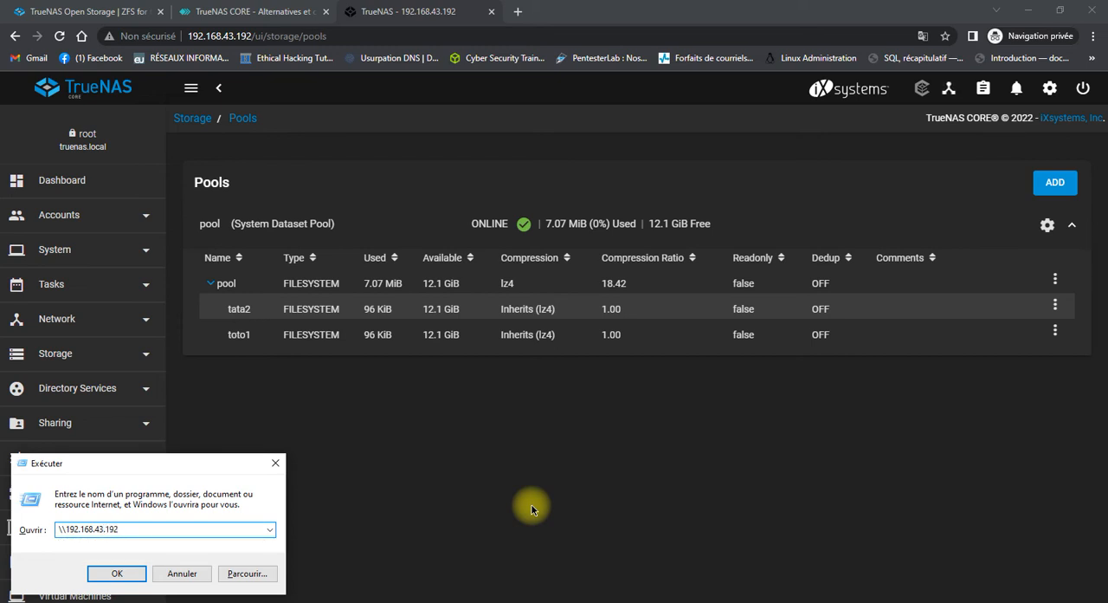
pyautogui.write('\\toto')
pyautogui.click(144, 576)
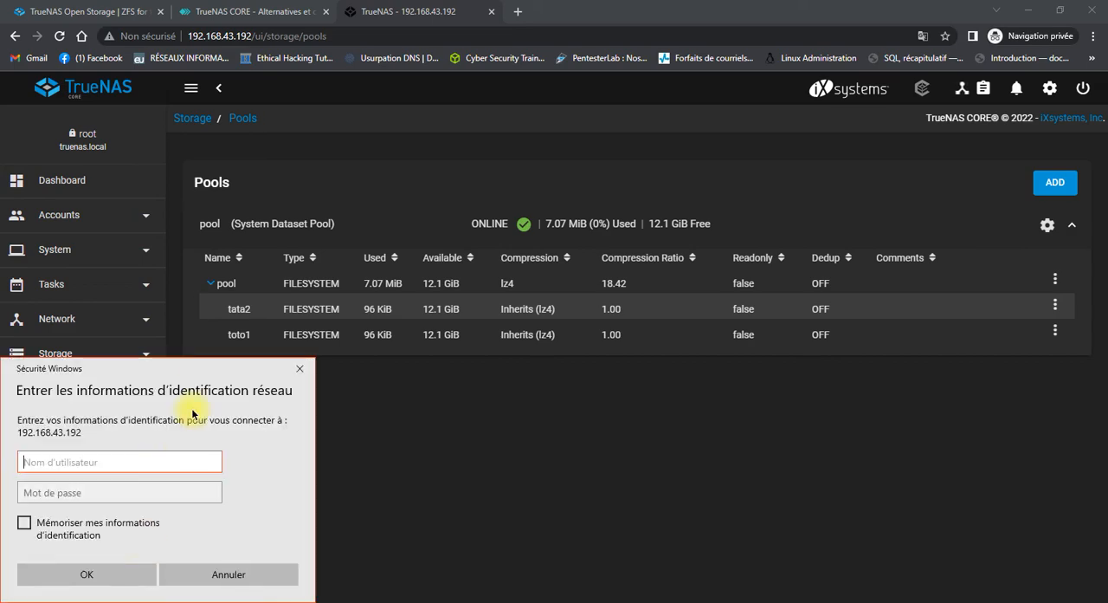
# Move the network credentials prompt to the middle of the screen and enter the username toto.
pyautogui.moveTo(197, 379); pyautogui.dragTo(555, 227)
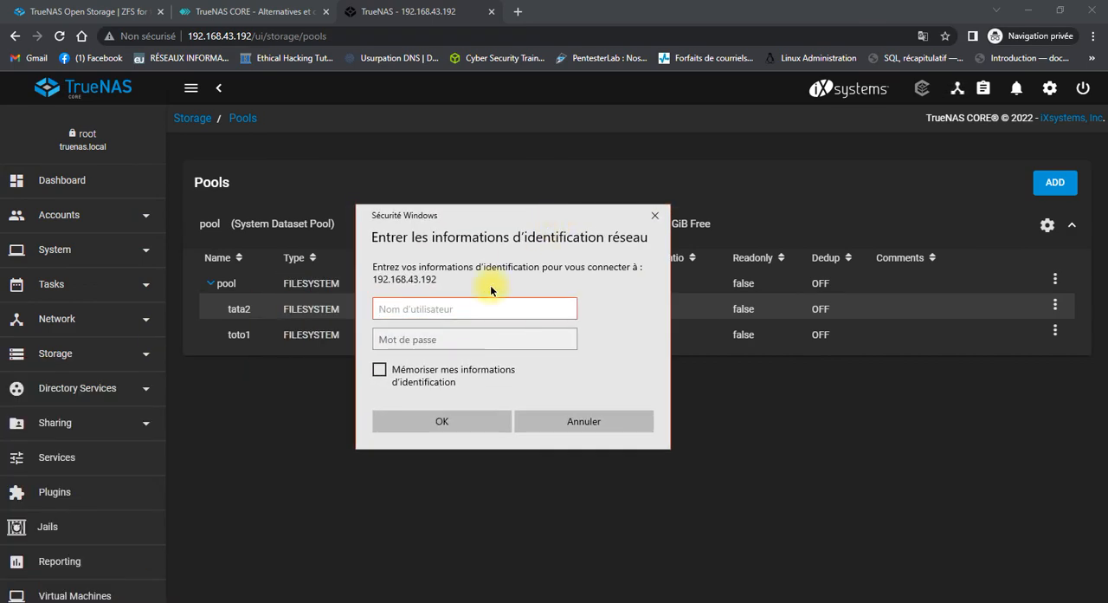
pyautogui.click(451, 313)
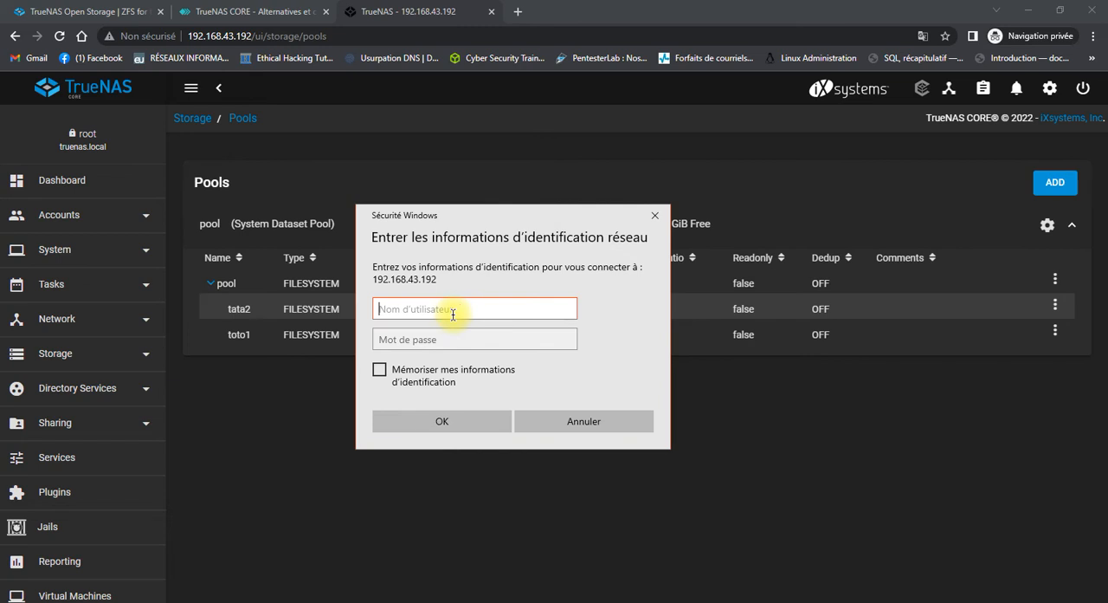
pyautogui.write('too')
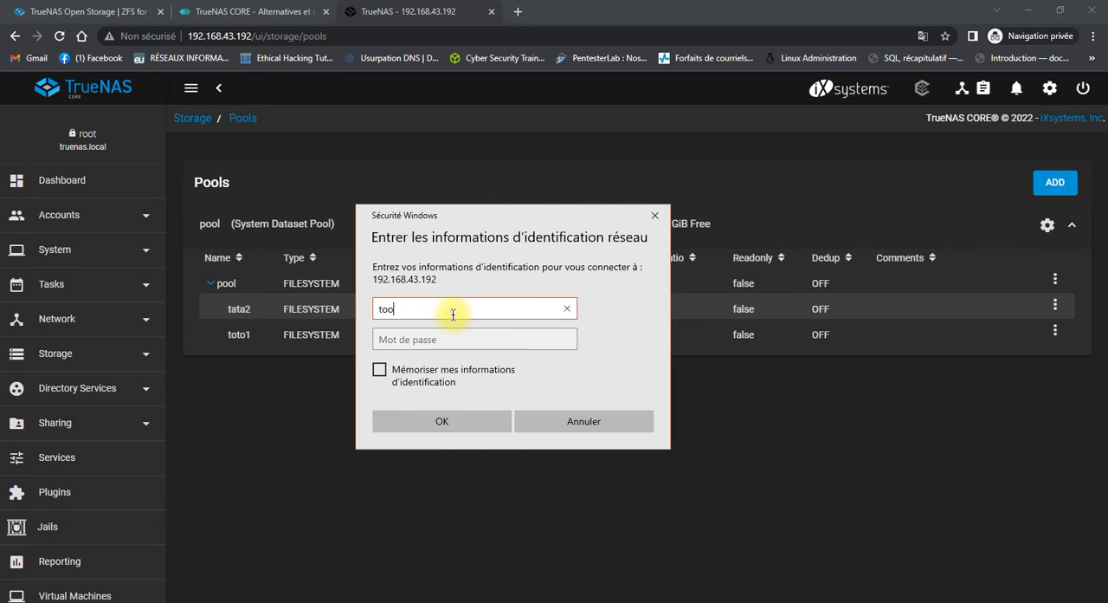
pyautogui.press('BackSpace')
pyautogui.write('to')
pyautogui.click(457, 337)
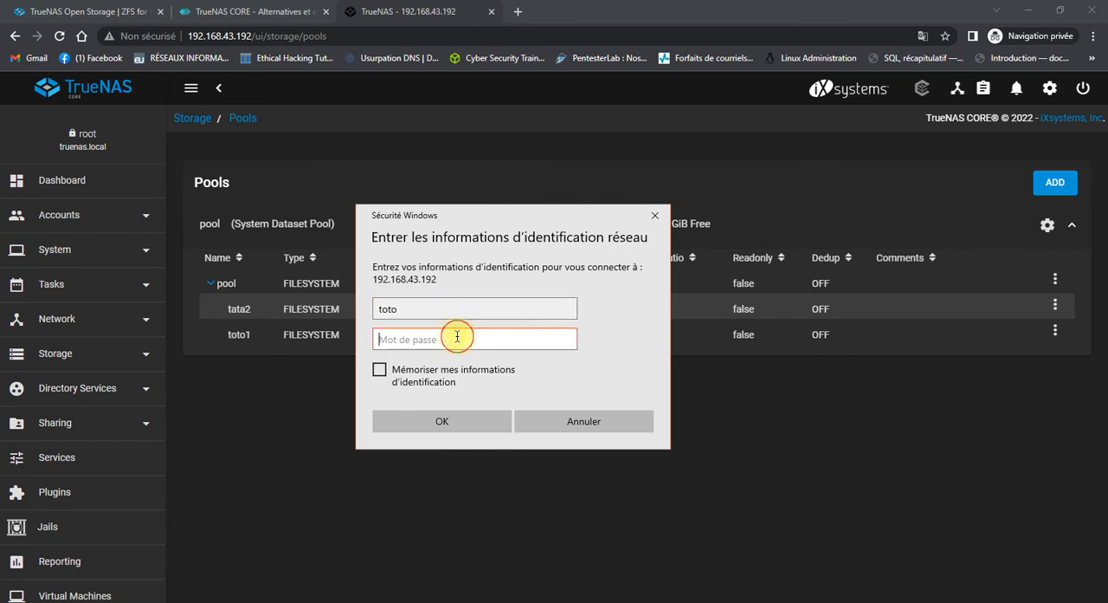
# Start entering the account password in the network credentials prompt, and clear the password field.
pyautogui.write('123')
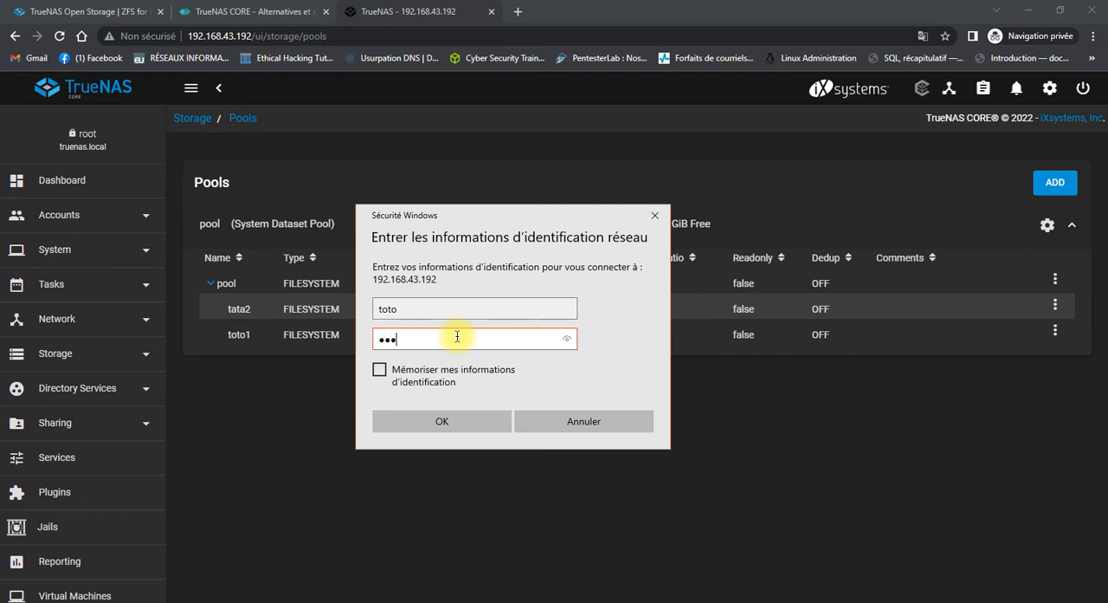
pyautogui.press('BackSpace')
pyautogui.press('BackSpace')
pyautogui.press('BackSpace')
# Bring the hidden network credentials prompt back into view and try to sign in as toto with the account password.
pyautogui.click(110, 187)
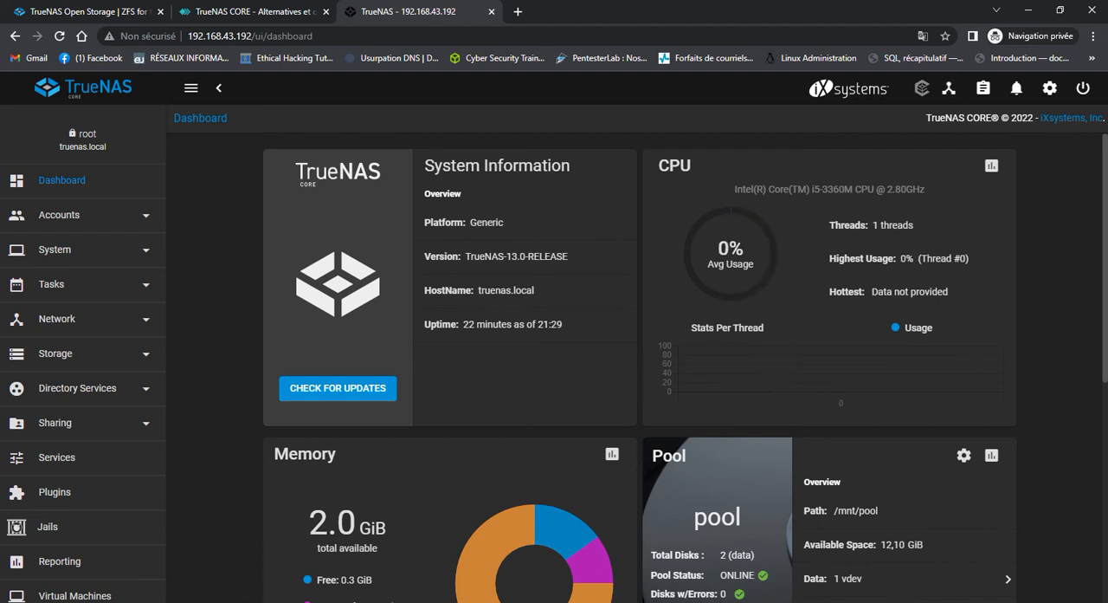
pyautogui.moveTo(139, 602)
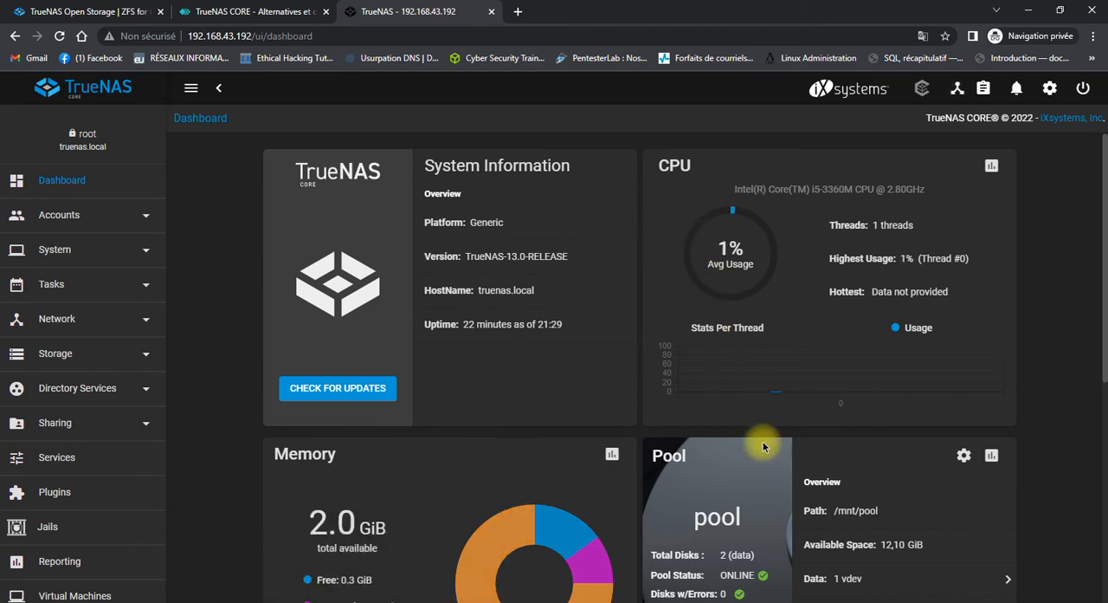
pyautogui.click(1035, 597)
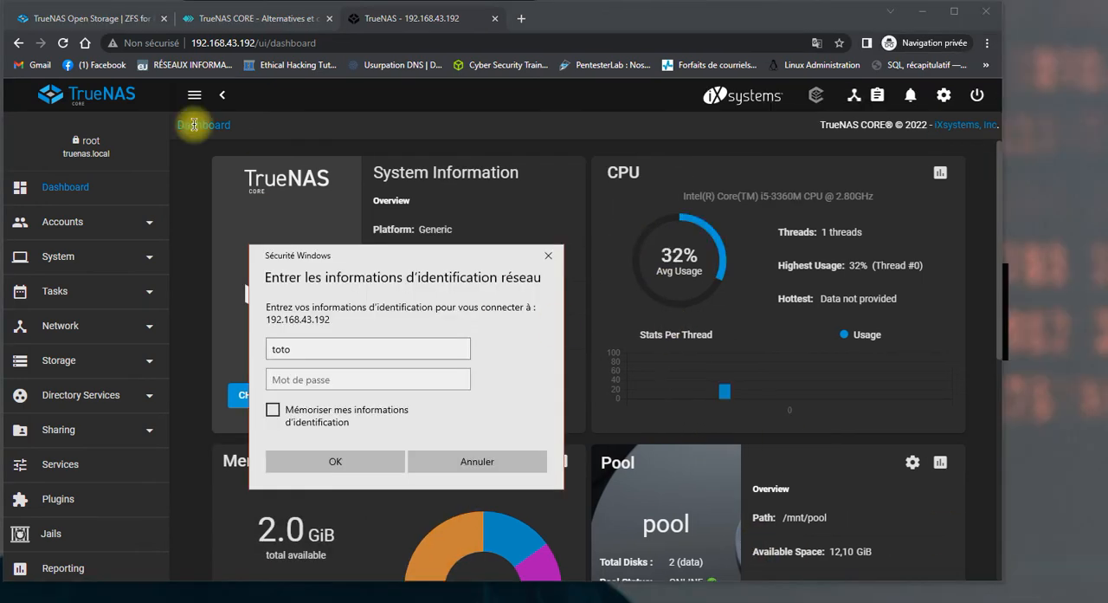
pyautogui.click(331, 381)
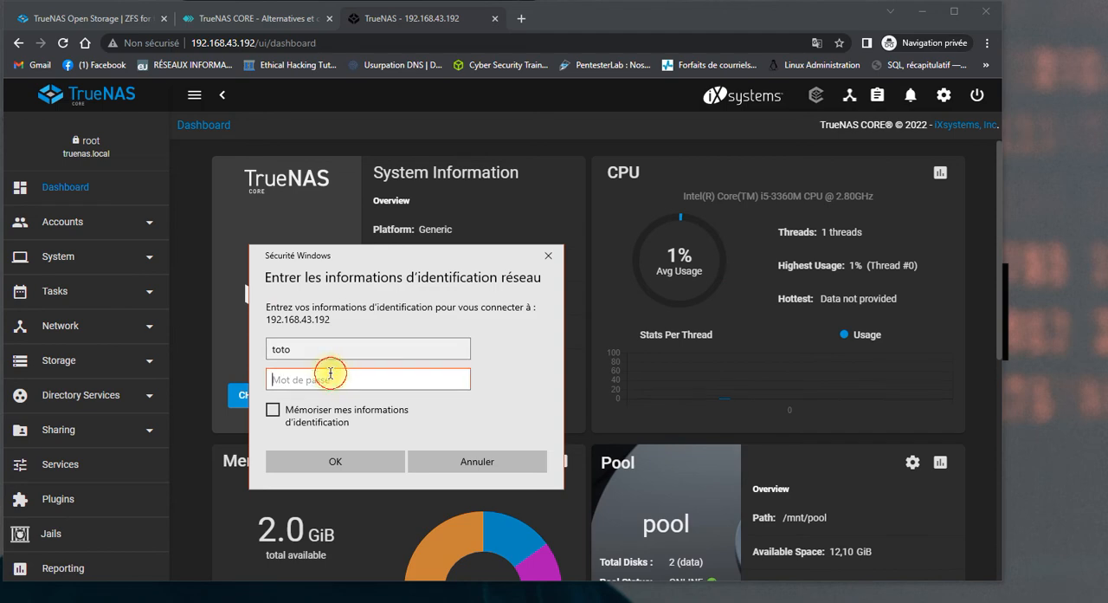
pyautogui.write('toto')
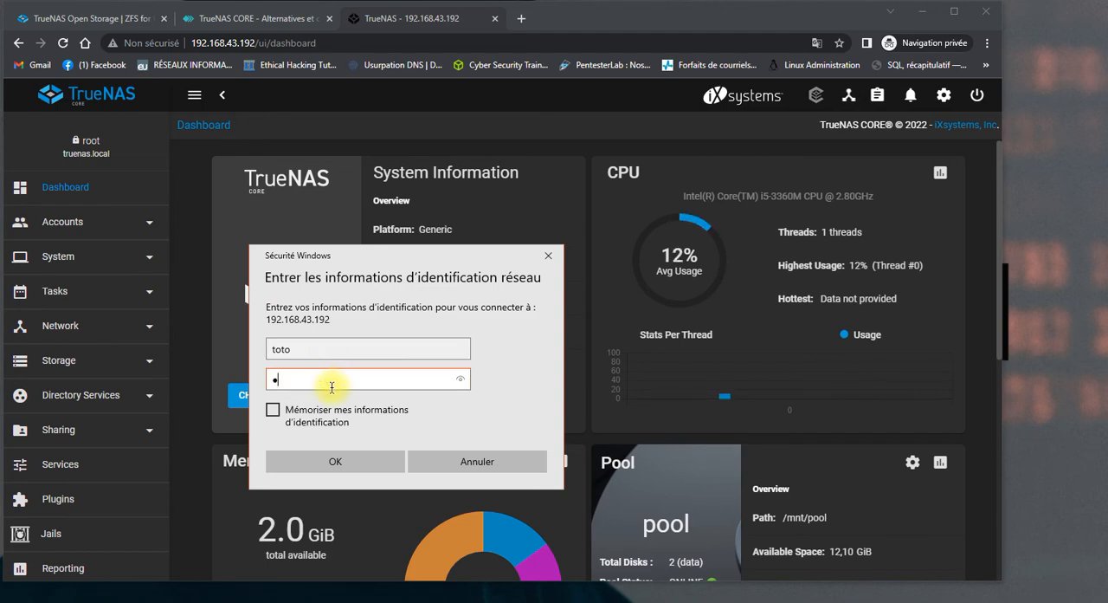
pyautogui.click(343, 461)
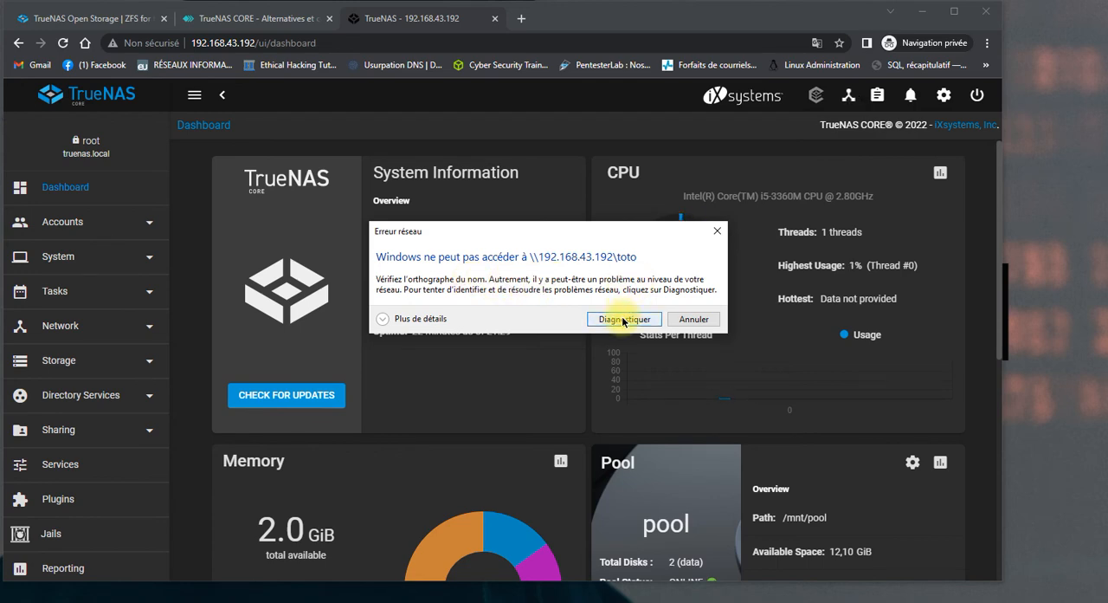
# Expand the network error's details, dismiss it and resubmit \\192.168.43.192\toto from the Run dialog.
pyautogui.click(405, 318)
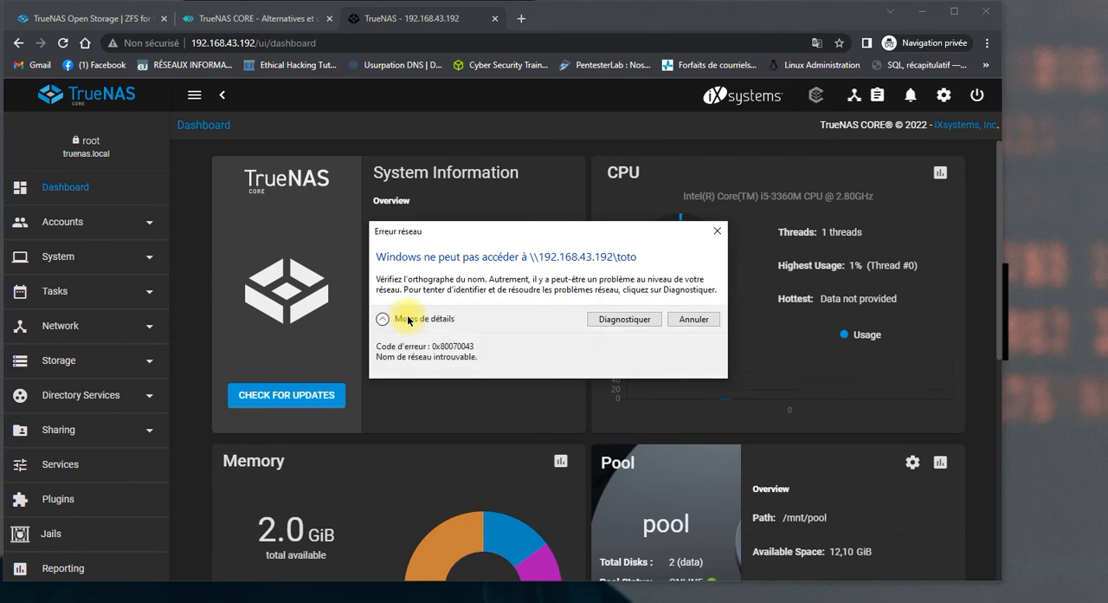
pyautogui.click(708, 319)
pyautogui.click(164, 525)
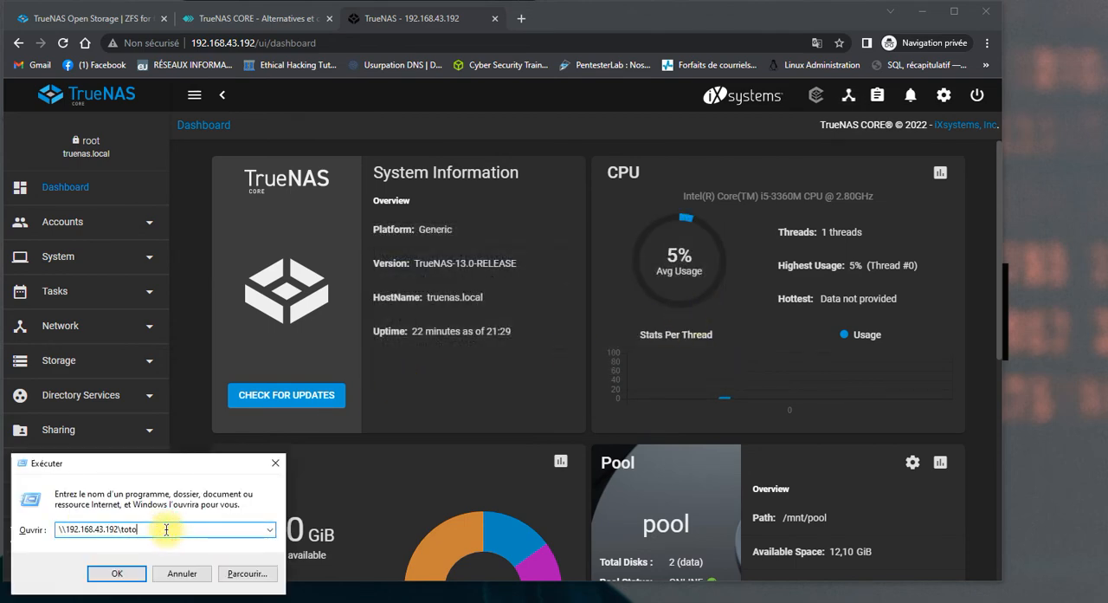
pyautogui.doubleClick(167, 530)
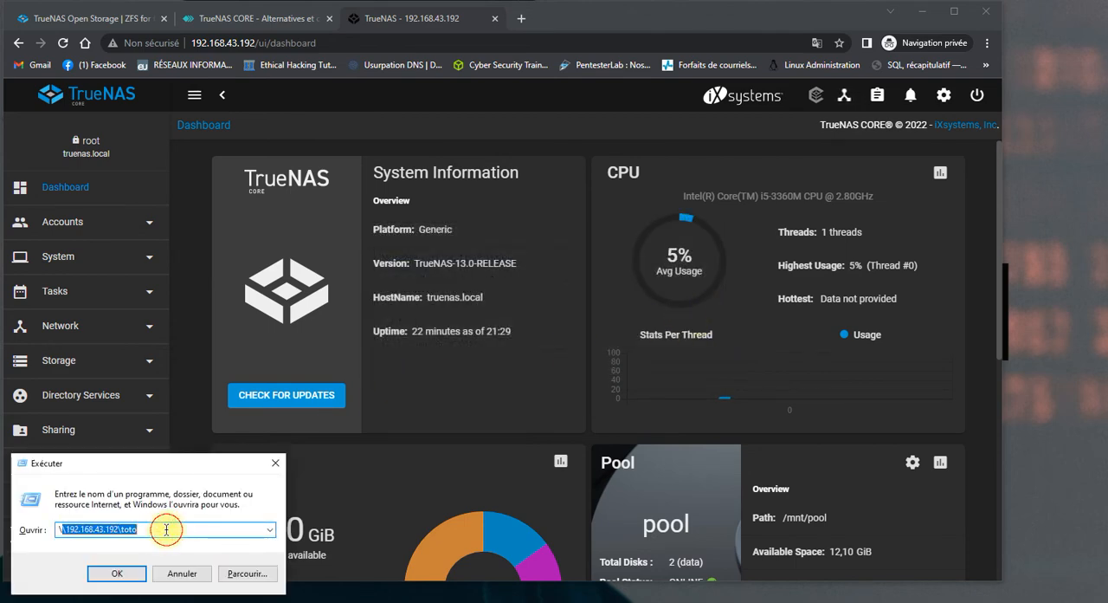
pyautogui.click(269, 530)
pyautogui.click(270, 532)
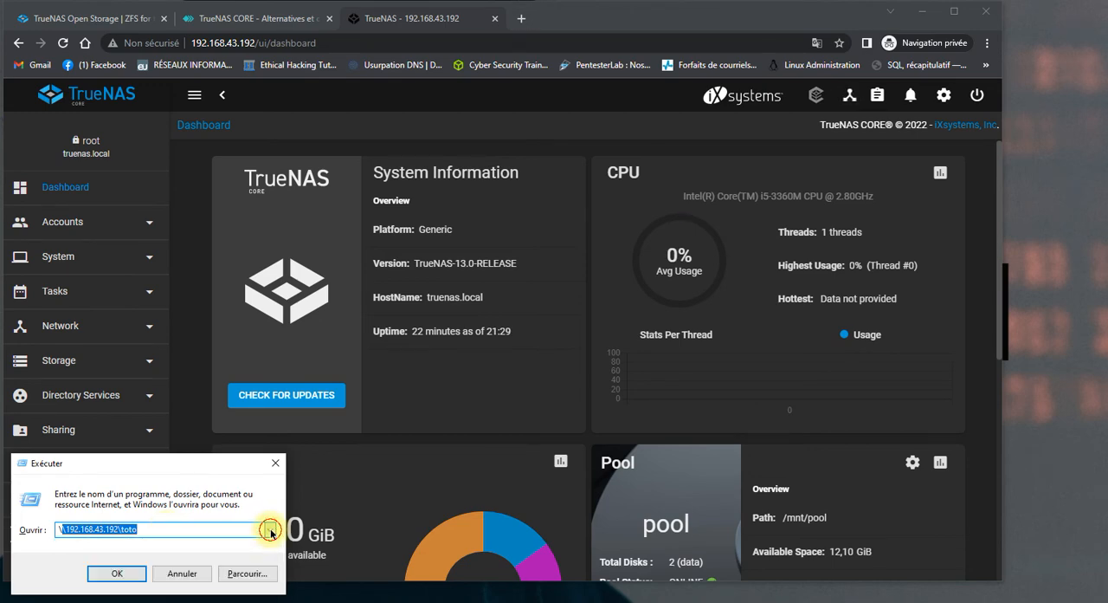
pyautogui.click(135, 575)
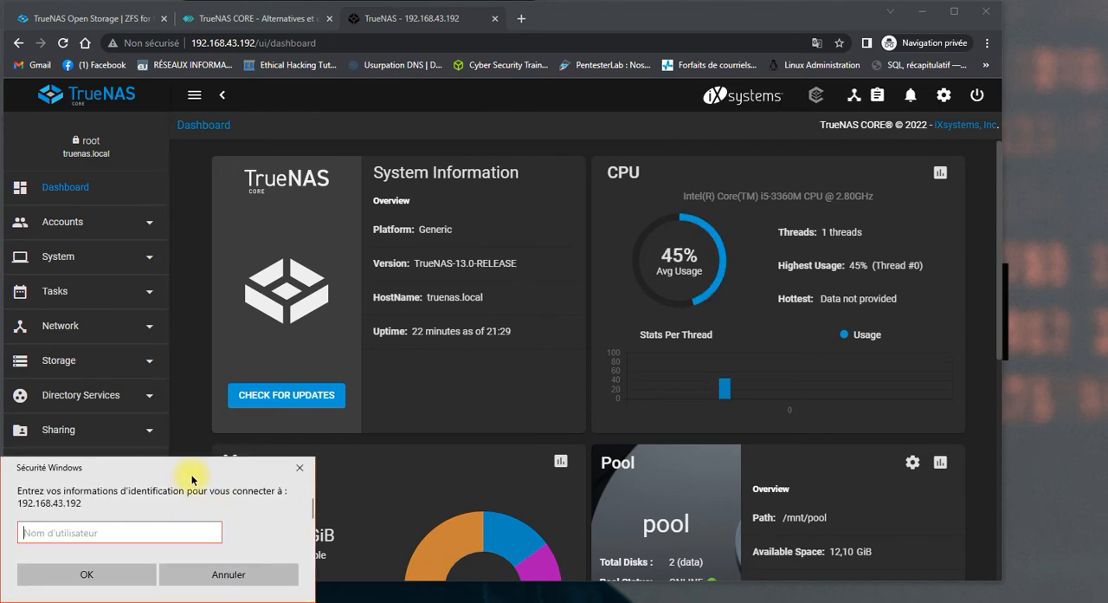
# Try to sign in to the share as toto with the account password, and close the network error and Run dialog.
pyautogui.moveTo(213, 464); pyautogui.dragTo(634, 261)
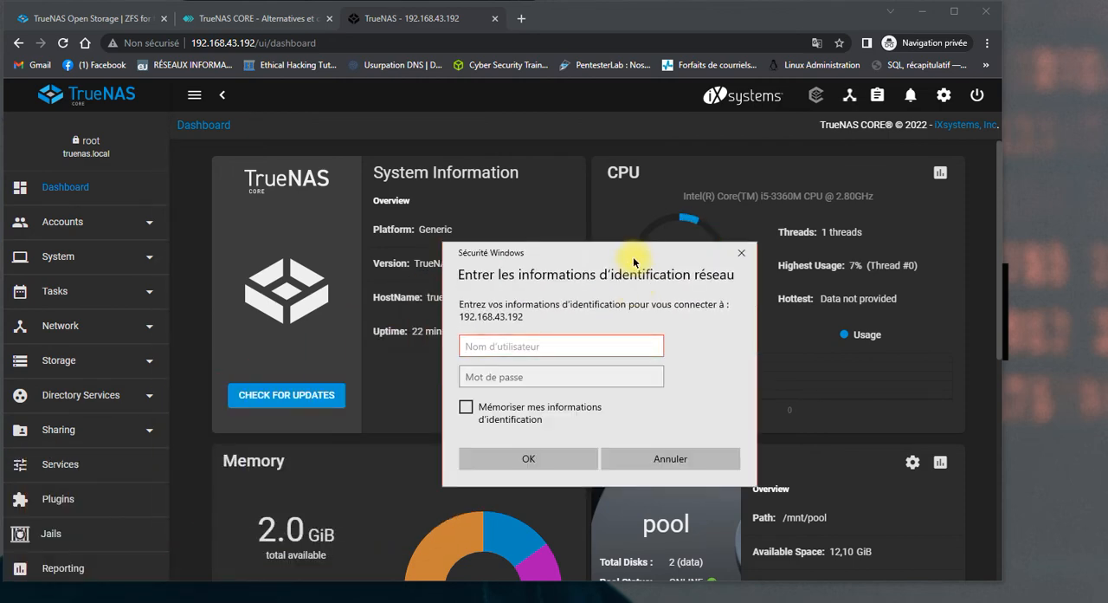
pyautogui.write('toto')
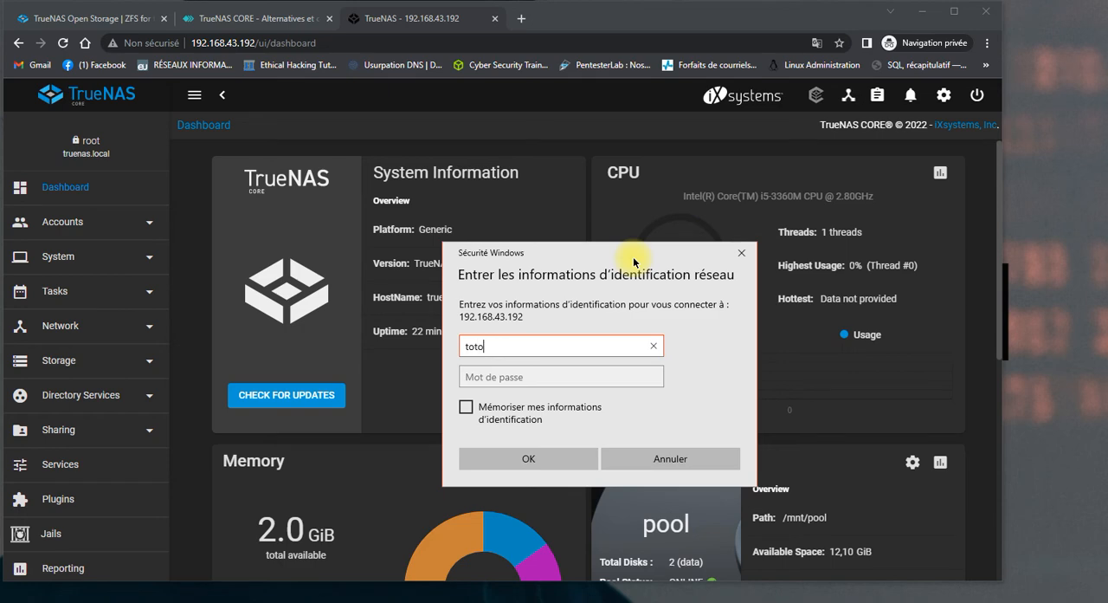
pyautogui.click(594, 377)
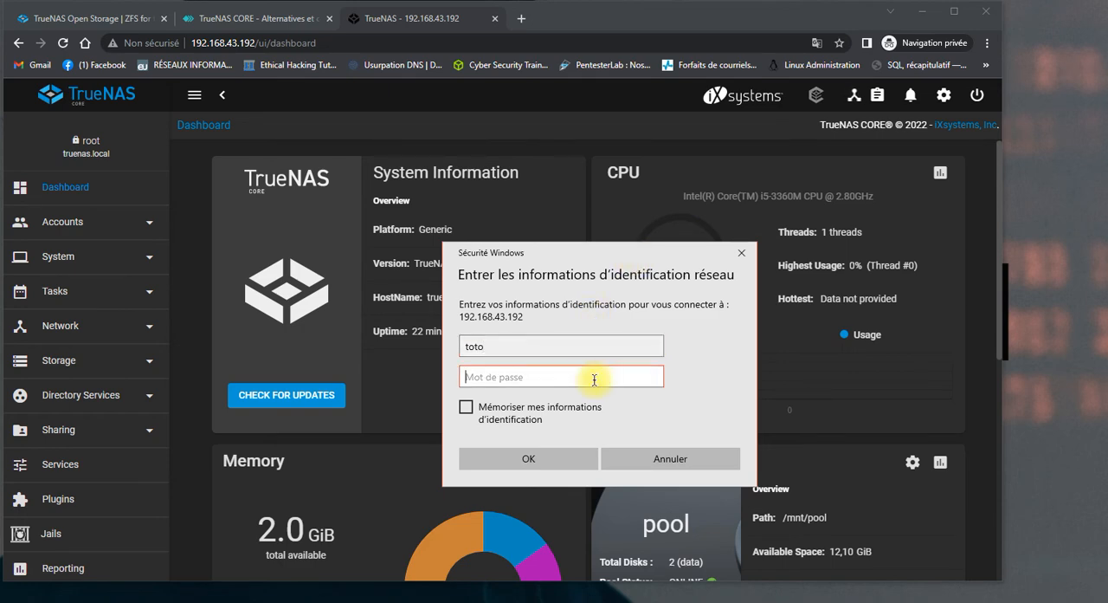
pyautogui.write('toto')
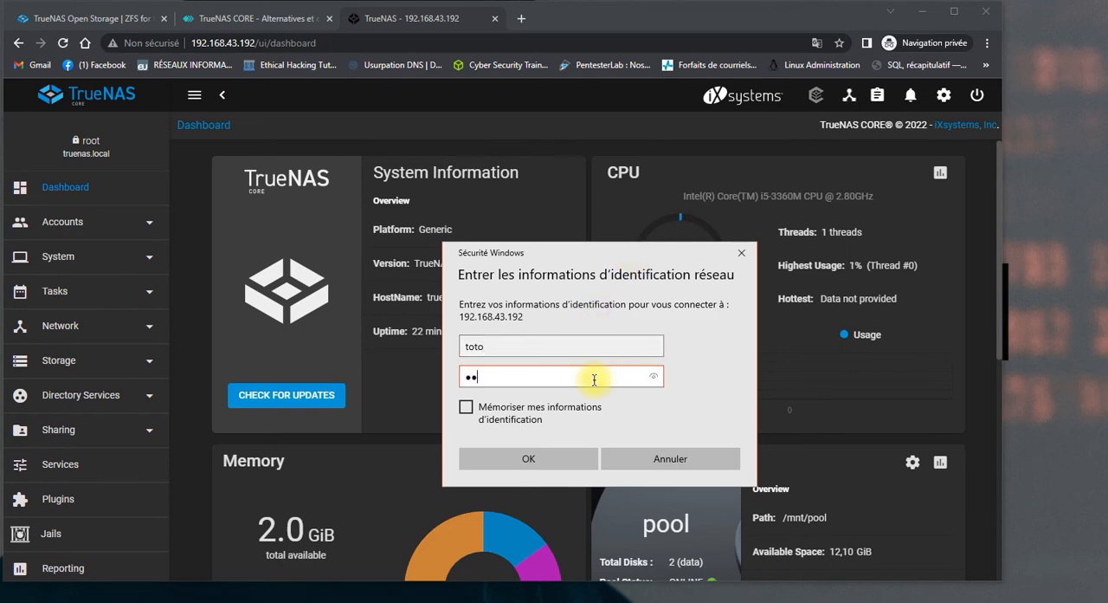
pyautogui.click(567, 458)
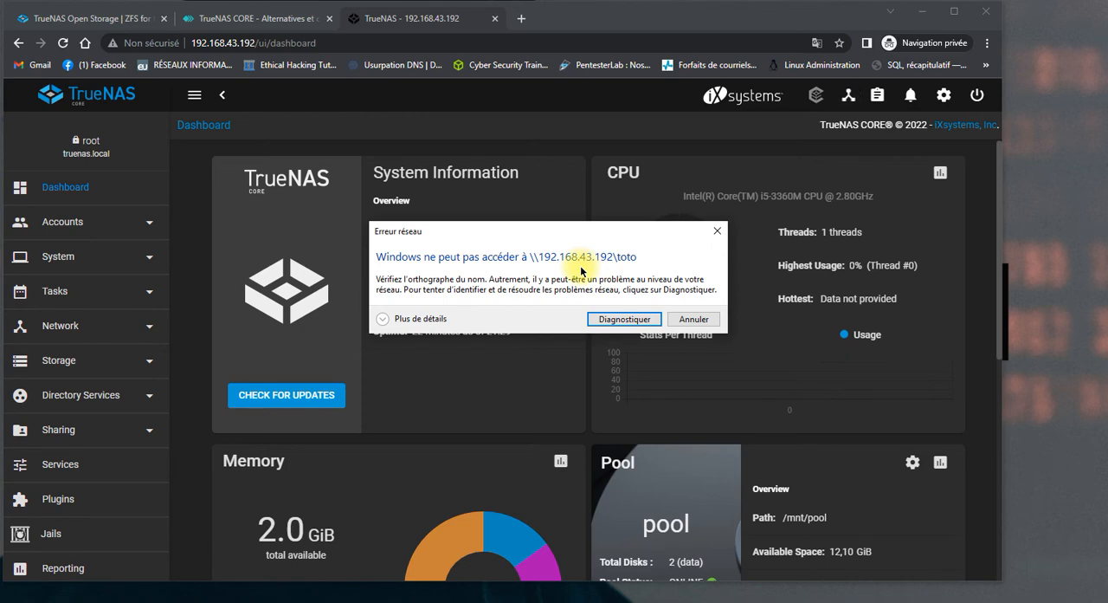
pyautogui.click(684, 320)
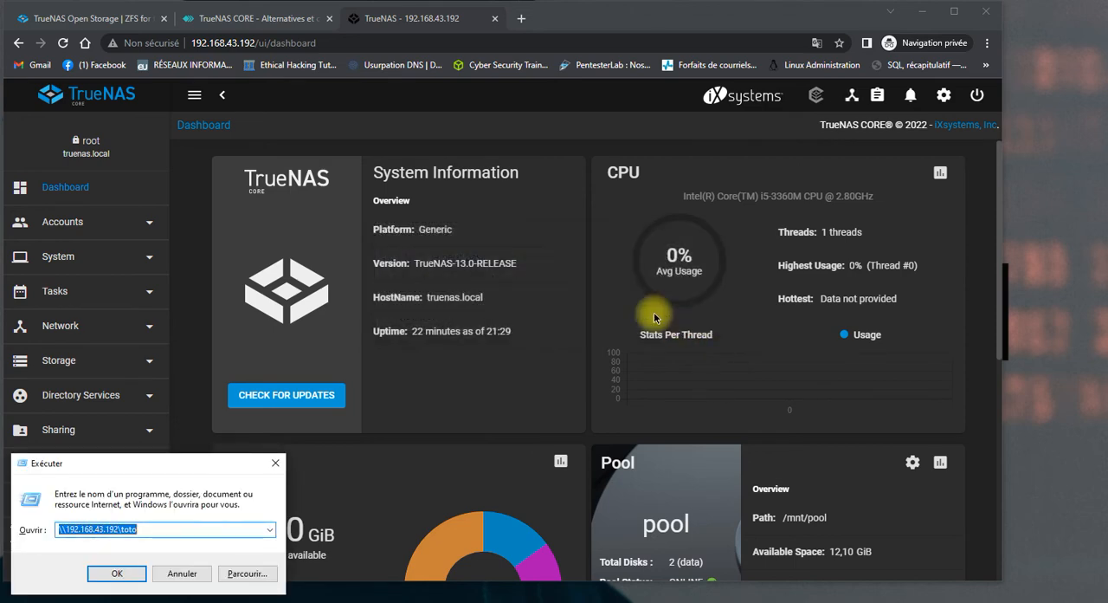
pyautogui.click(276, 462)
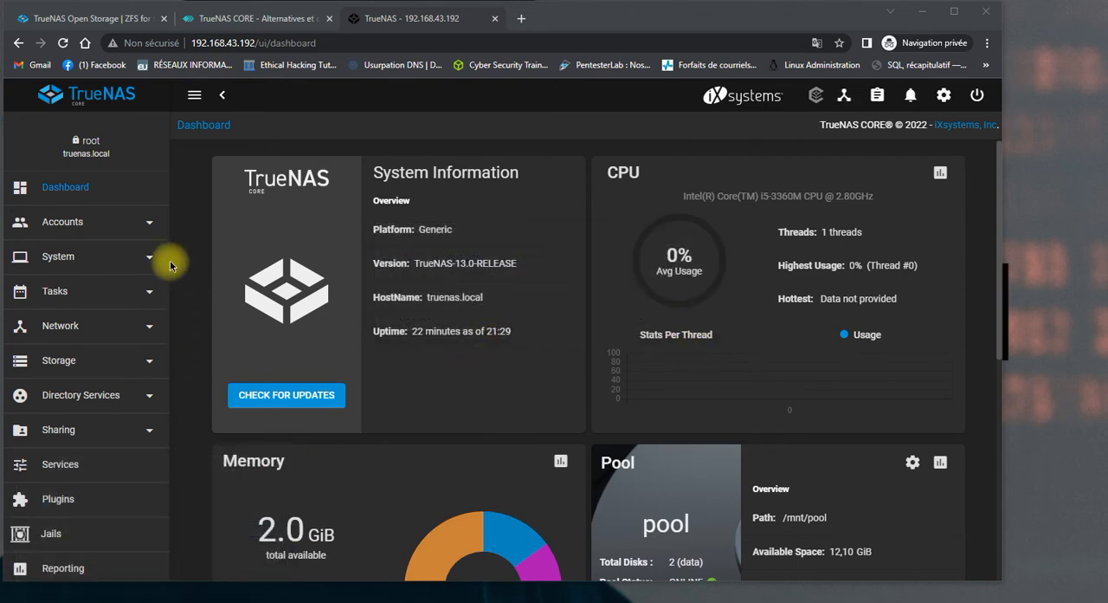
# Open the TrueNAS user account toto for editing from the Users list.
pyautogui.click(92, 229)
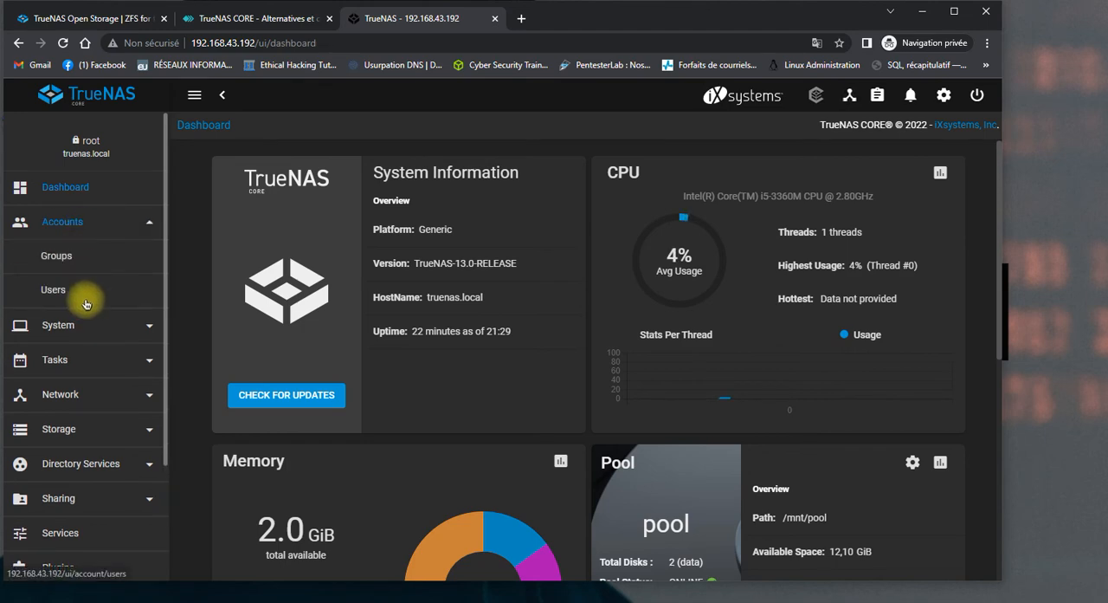
pyautogui.click(45, 293)
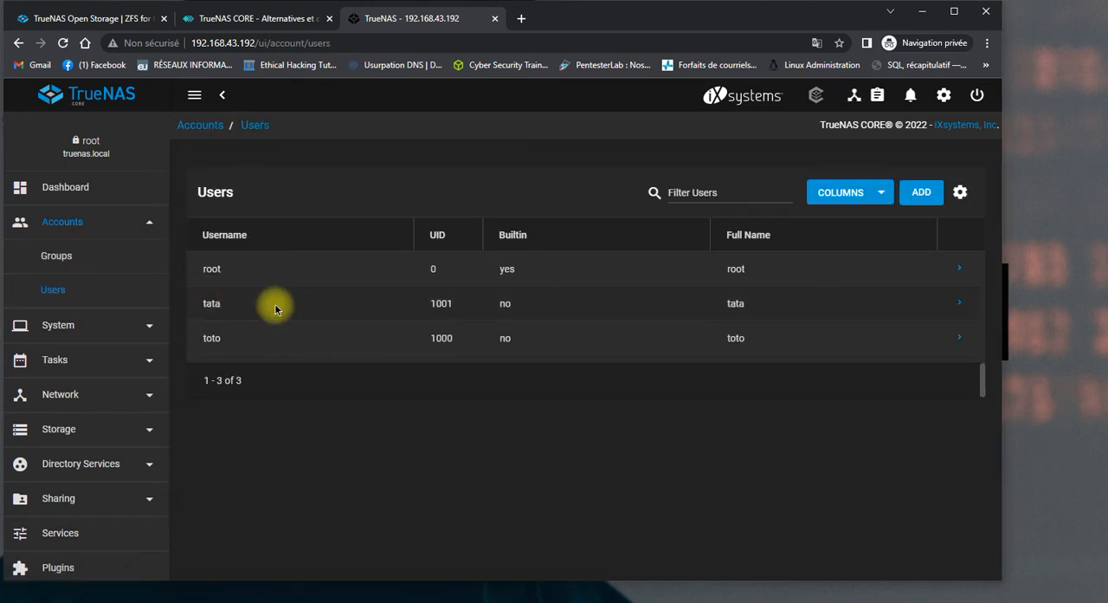
pyautogui.click(961, 344)
pyautogui.scroll(-1, 735, 344)
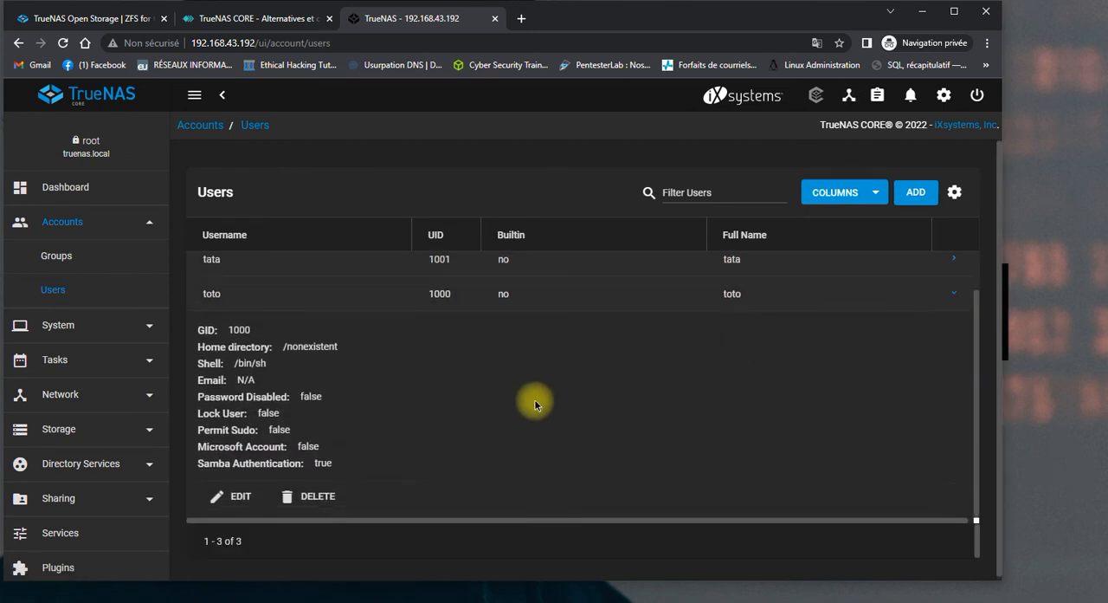
pyautogui.click(234, 493)
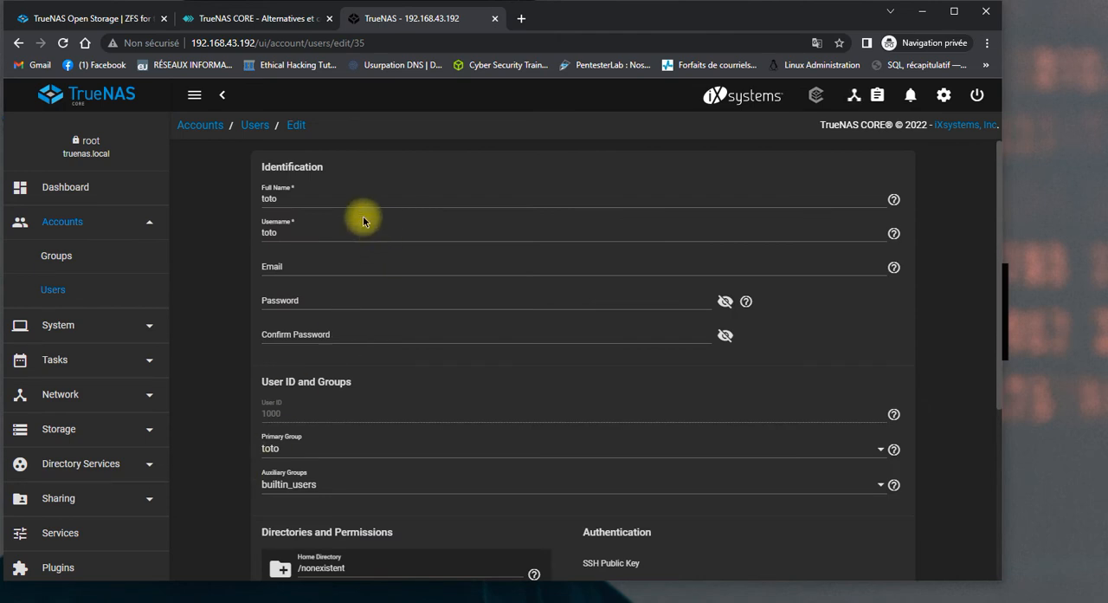
# Enter and confirm a new password for user toto with both password fields revealed, and save the account.
pyautogui.click(332, 197)
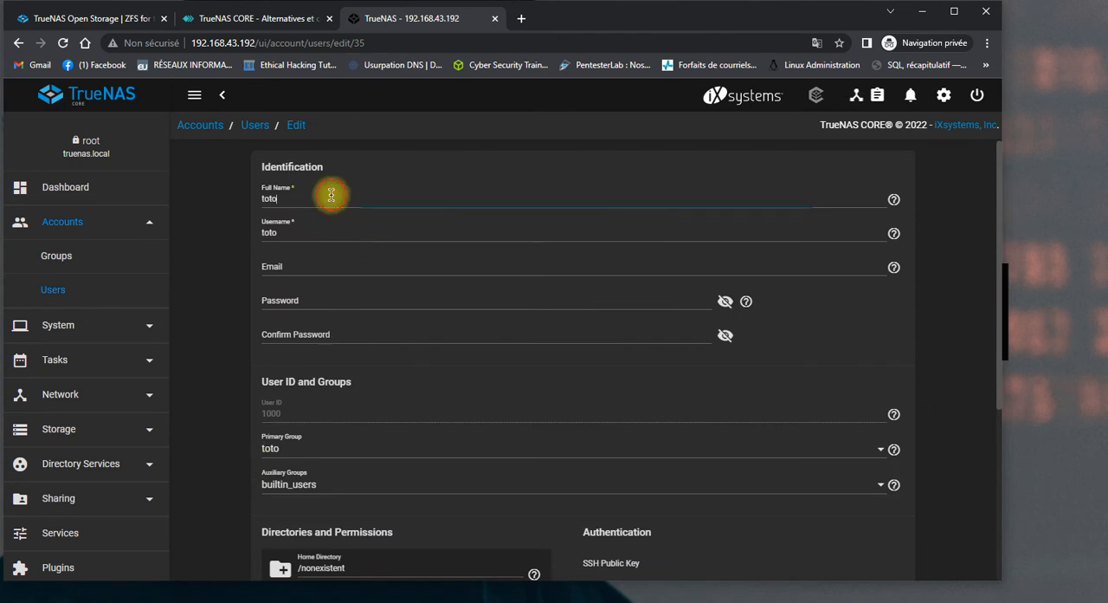
pyautogui.click(363, 308)
pyautogui.click(350, 291)
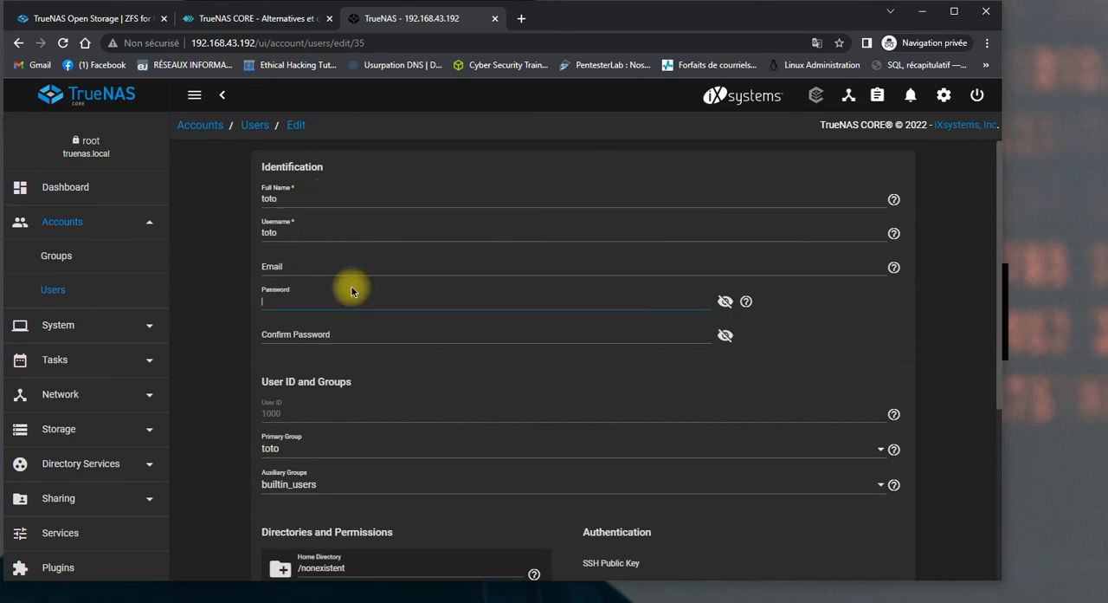
pyautogui.write('toto')
pyautogui.click(726, 300)
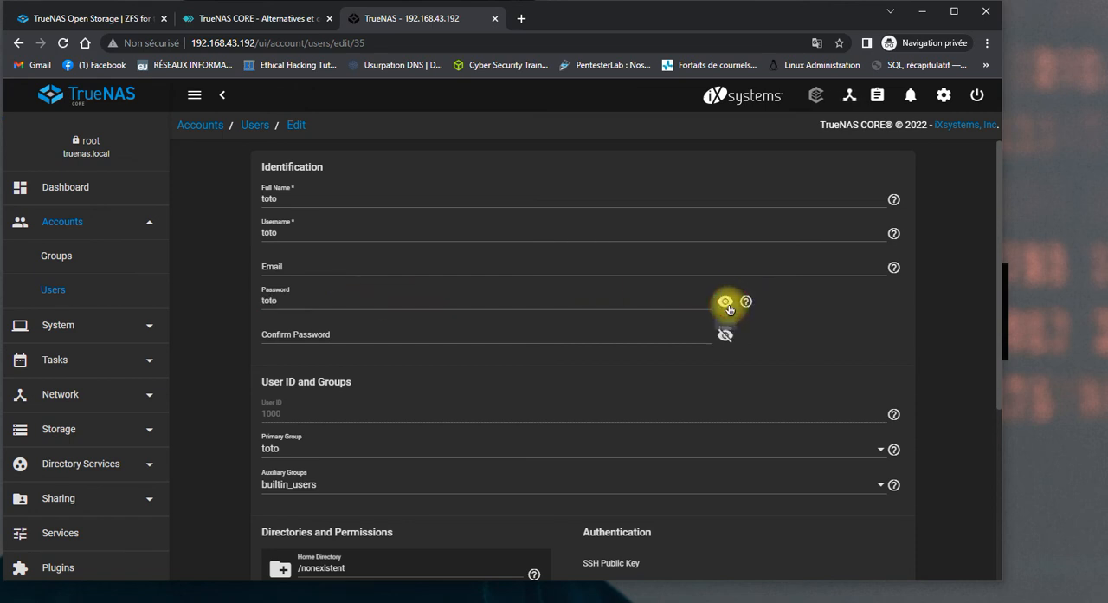
pyautogui.click(725, 343)
pyautogui.click(626, 337)
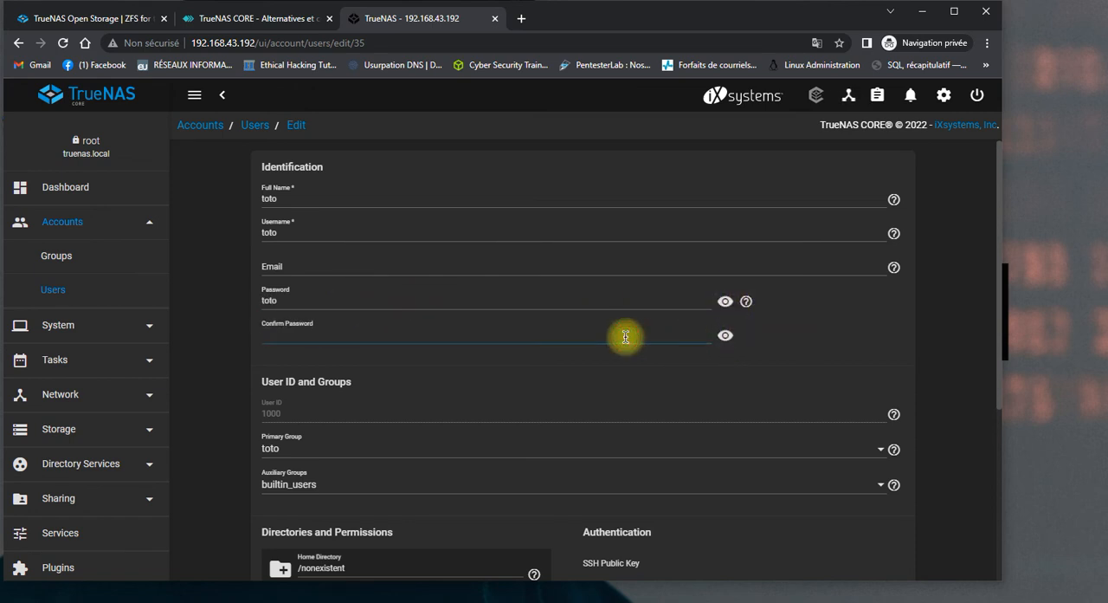
pyautogui.write('toto')
pyautogui.scroll(-3, 627, 337)
pyautogui.click(272, 539)
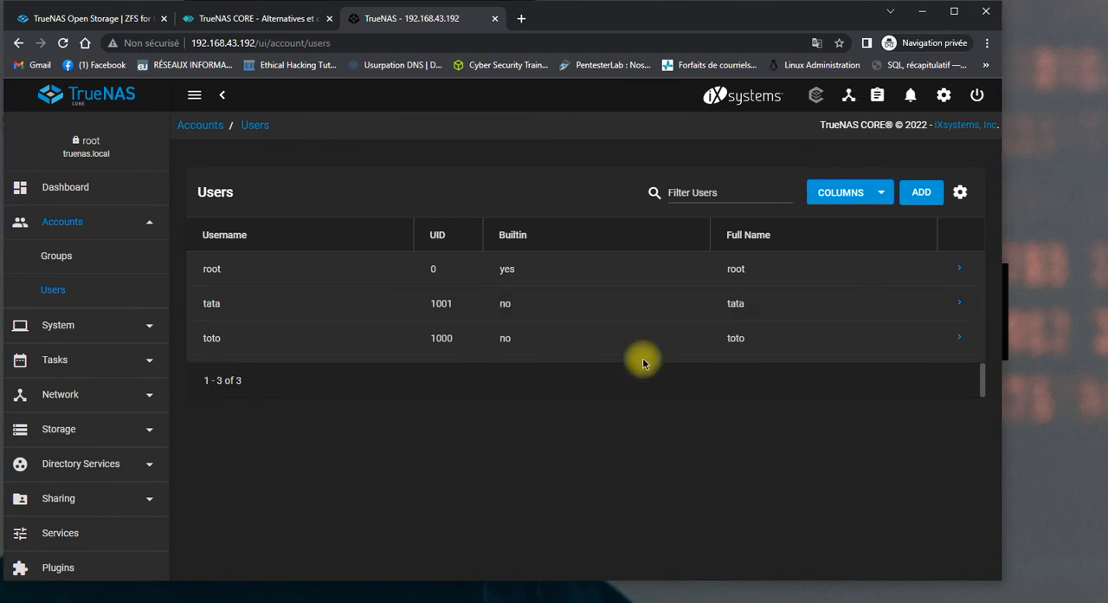
# Open the Windows Run dialog and clear its previous entry.
pyautogui.click(975, 97)
pyautogui.click(975, 98)
pyautogui.press('super+r')
pyautogui.press('BackSpace')
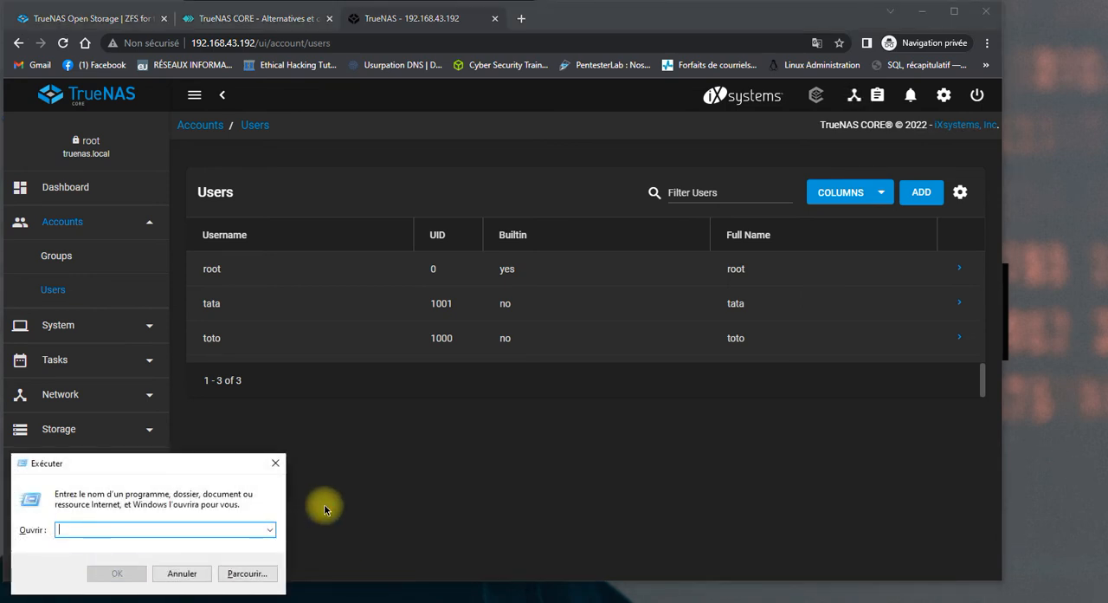
pyautogui.write('1')
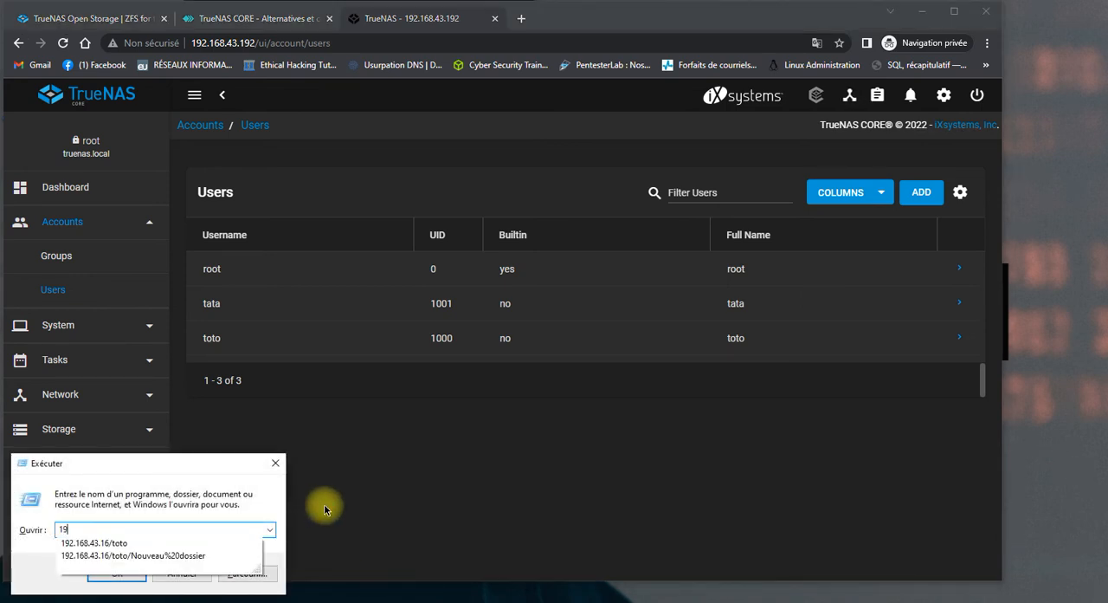
pyautogui.write('9')
pyautogui.press('Down')
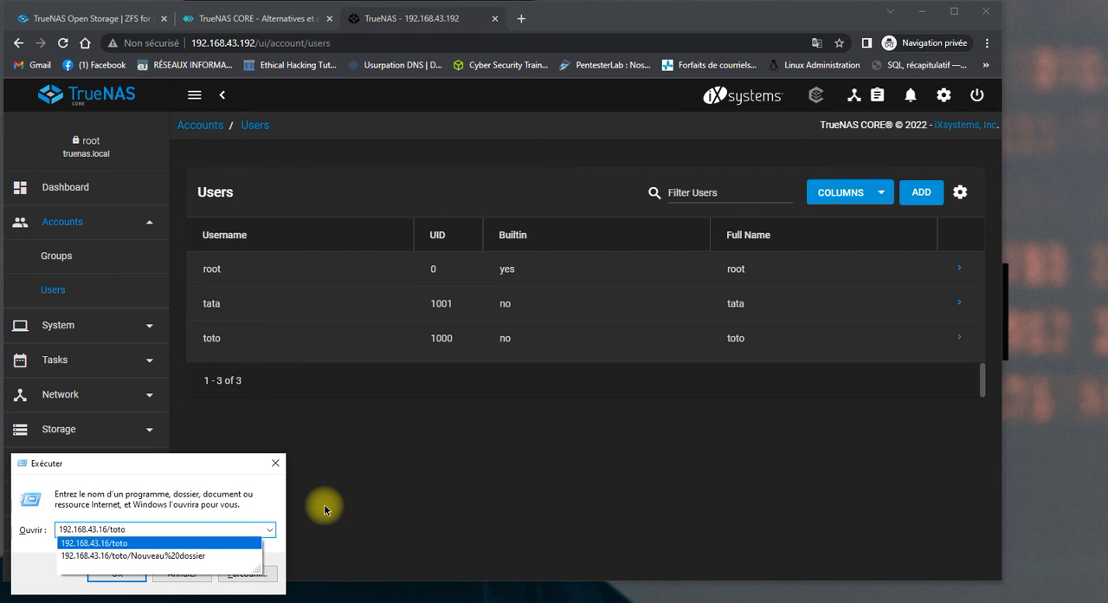
pyautogui.press('BackSpace')
pyautogui.press('BackSpace')
pyautogui.press('BackSpace')
pyautogui.press('BackSpace')
pyautogui.press('BackSpace')
pyautogui.press('BackSpace')
pyautogui.press('BackSpace')
pyautogui.press('BackSpace')
pyautogui.press('BackSpace')
pyautogui.press('BackSpace')
pyautogui.press('BackSpace')
pyautogui.press('BackSpace')
pyautogui.press('BackSpace')
pyautogui.press('BackSpace')
pyautogui.press('BackSpace')
pyautogui.press('BackSpace')
pyautogui.press('BackSpace')
pyautogui.press('BackSpace')
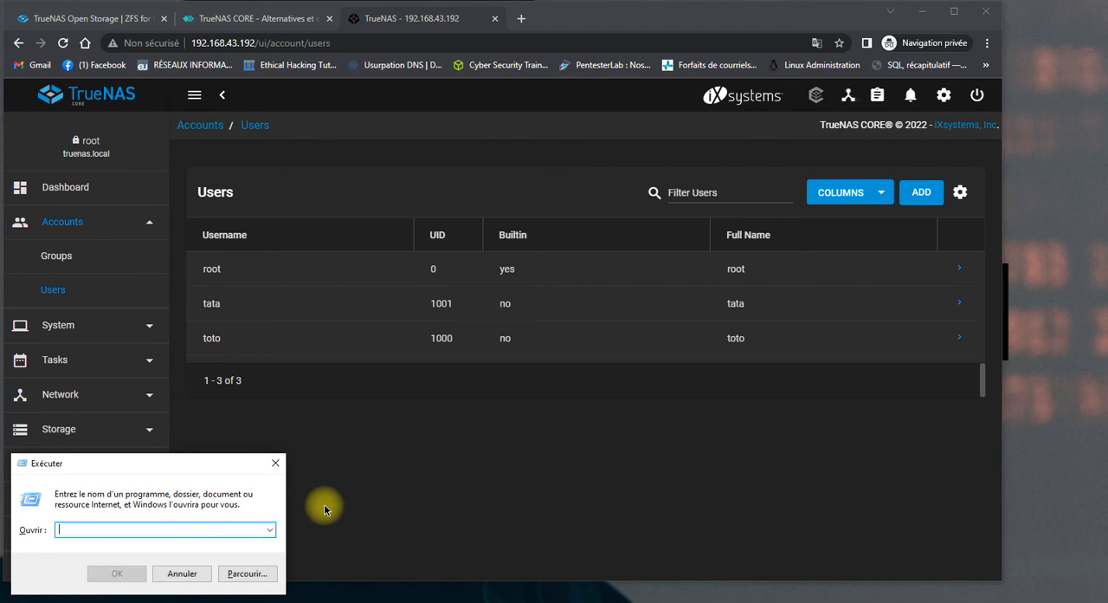
# Request the network share \\192.168.43.192\toto from the Run dialog.
pyautogui.write('\\\\19')
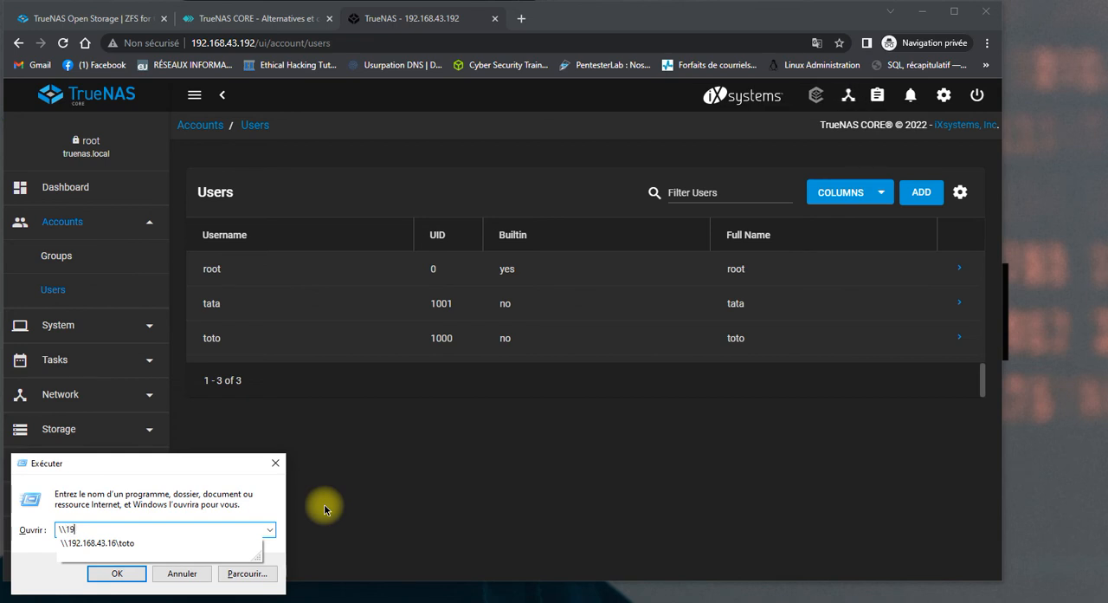
pyautogui.write('2.168')
pyautogui.write('.43.192\\')
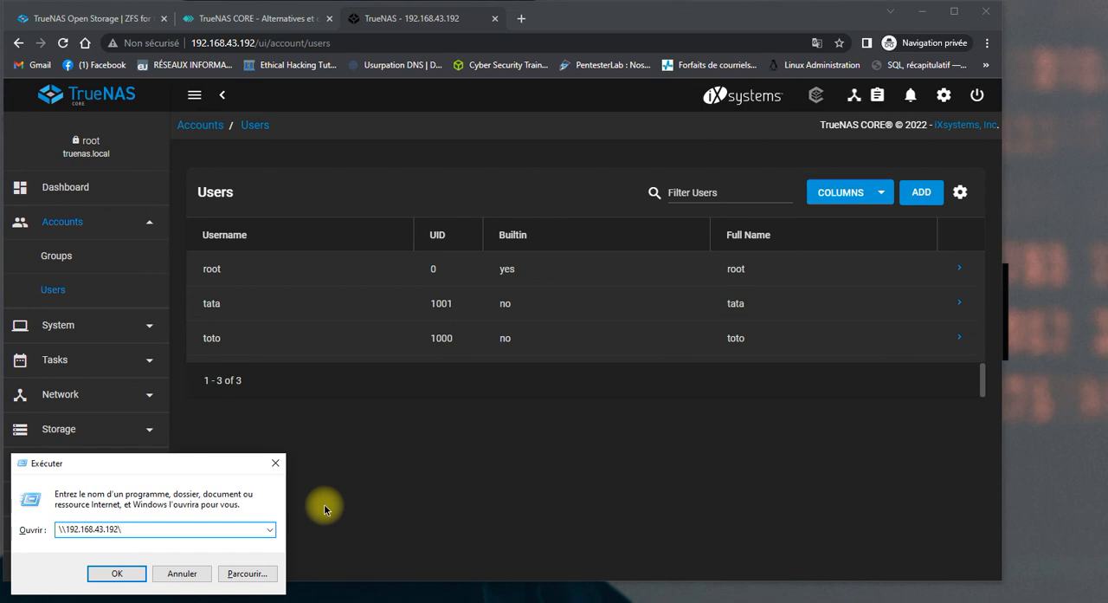
pyautogui.write('\toto')
pyautogui.click(113, 573)
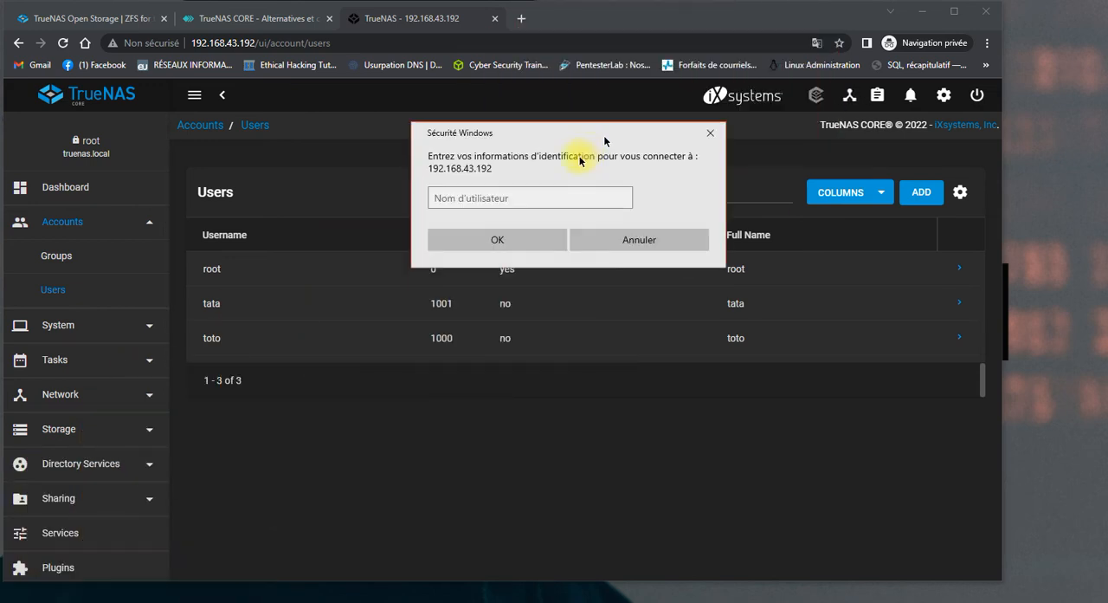
# Try to sign in to the share as toto with the account password.
pyautogui.click(548, 256)
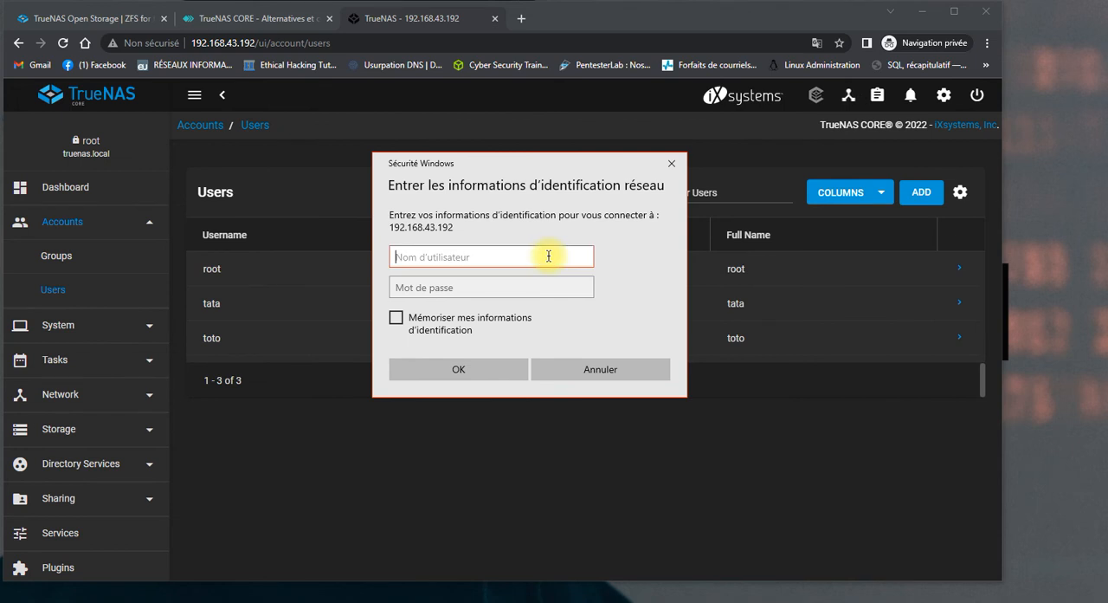
pyautogui.write('toto')
pyautogui.press('Tab')
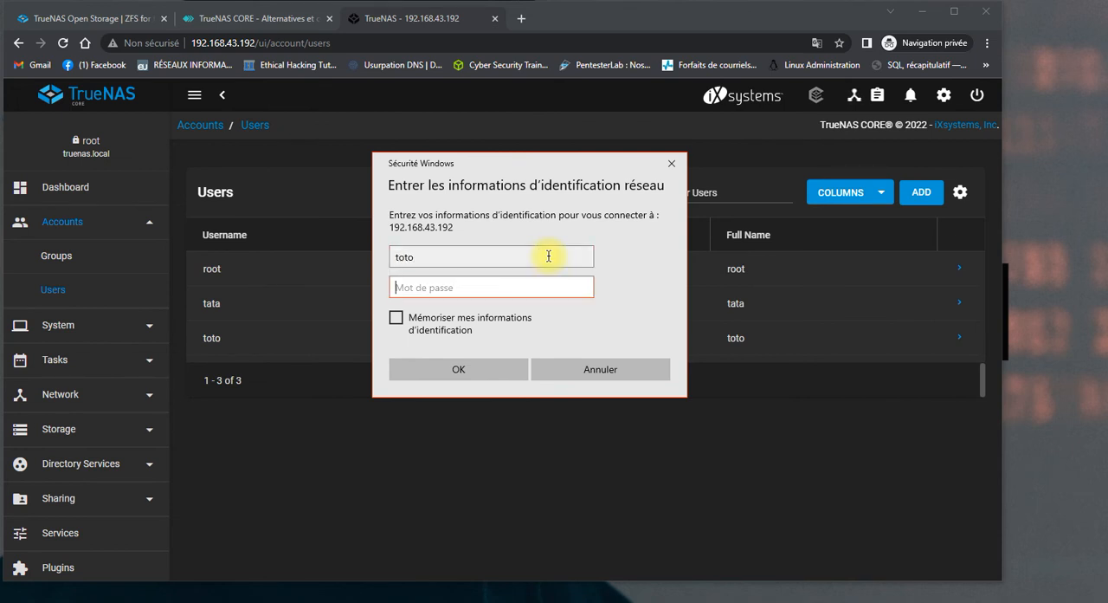
pyautogui.write('to')
pyautogui.click(493, 375)
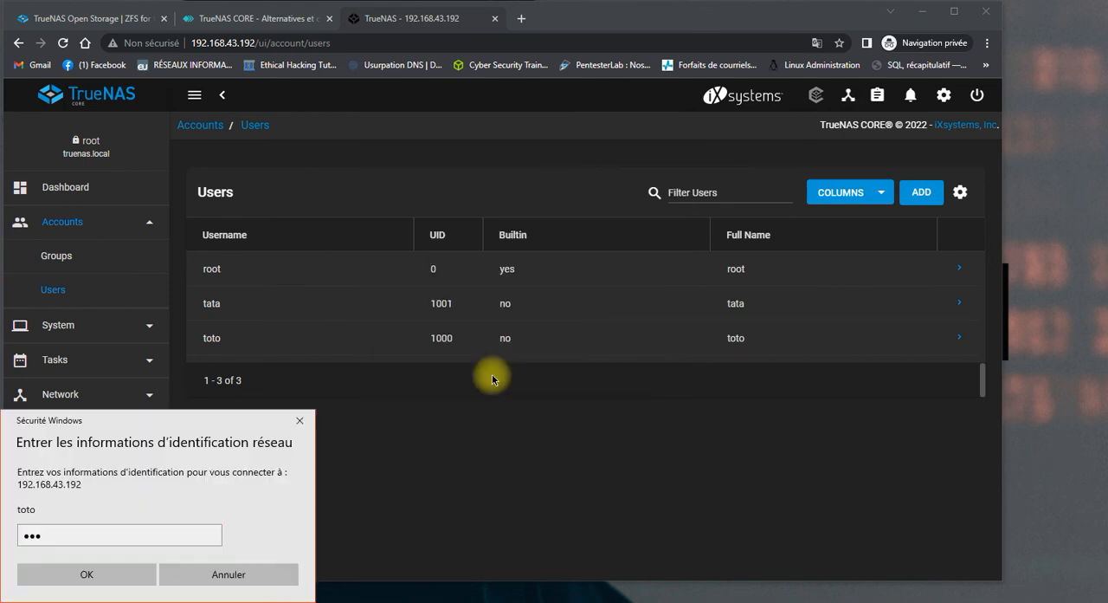
# Move the credentials prompt to the middle of the screen, replace the password entry for toto and resubmit it.
pyautogui.moveTo(243, 419); pyautogui.dragTo(609, 198)
pyautogui.click(526, 312)
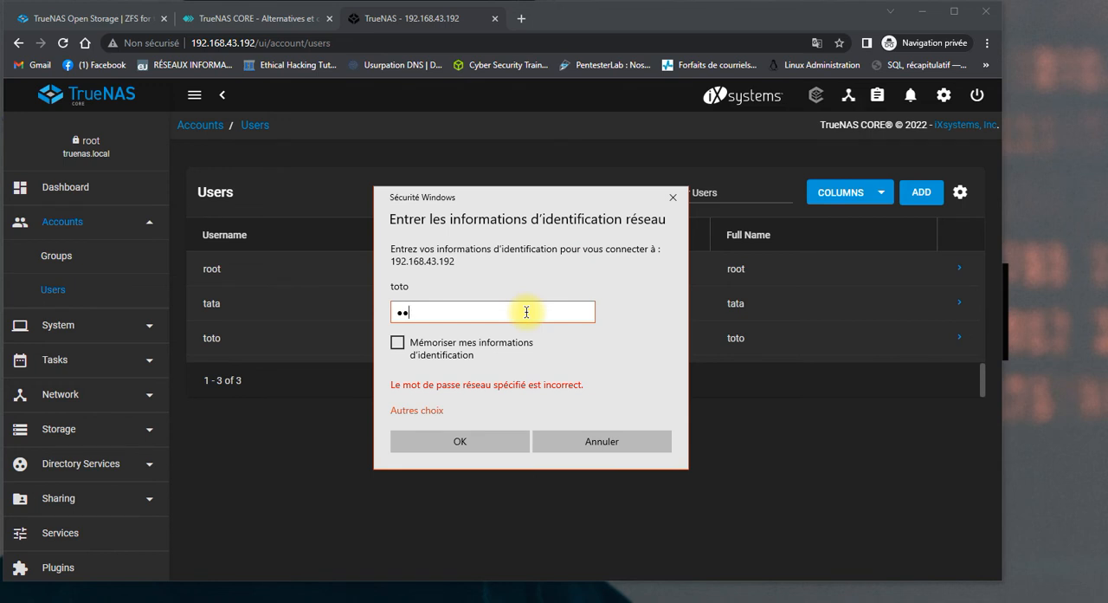
pyautogui.press('BackSpace')
pyautogui.press('BackSpace')
pyautogui.write('toto')
pyautogui.click(496, 441)
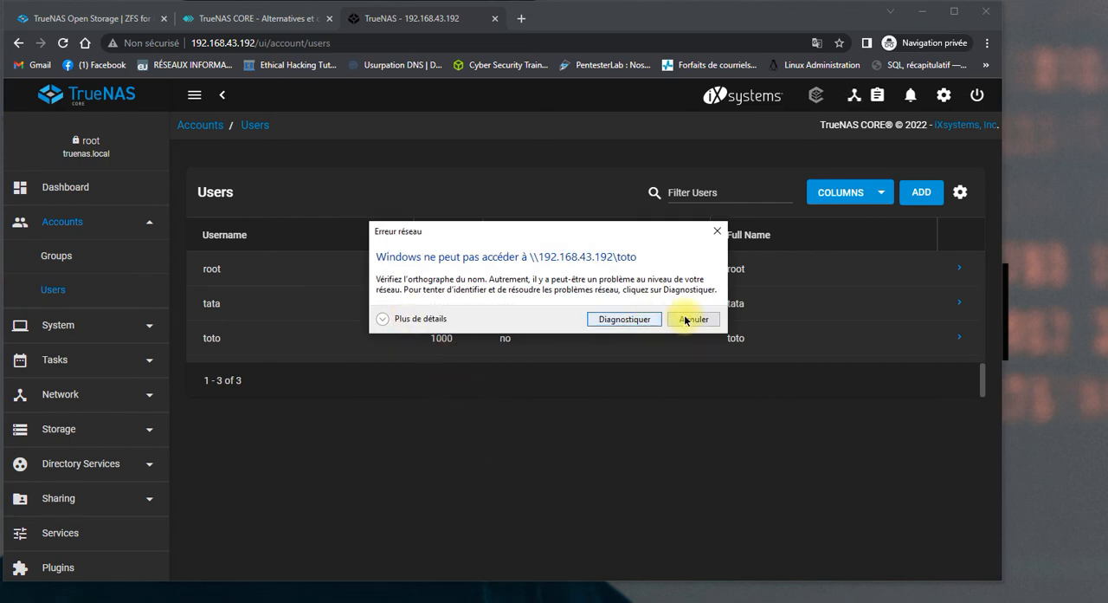
# Expand the network error's details, and close the error and the Run dialog.
pyautogui.click(381, 320)
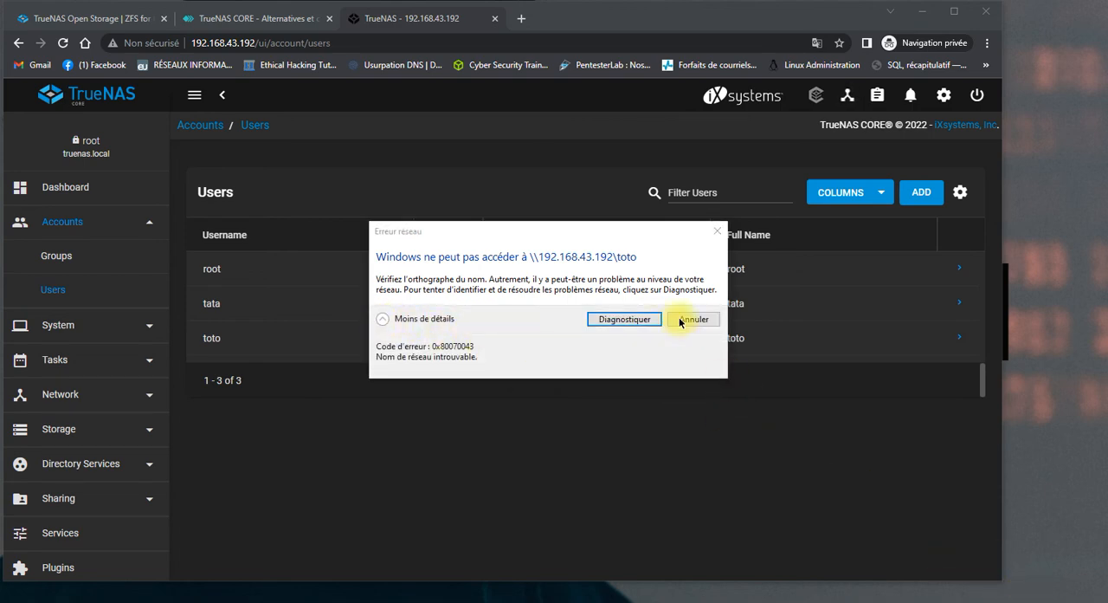
pyautogui.click(717, 231)
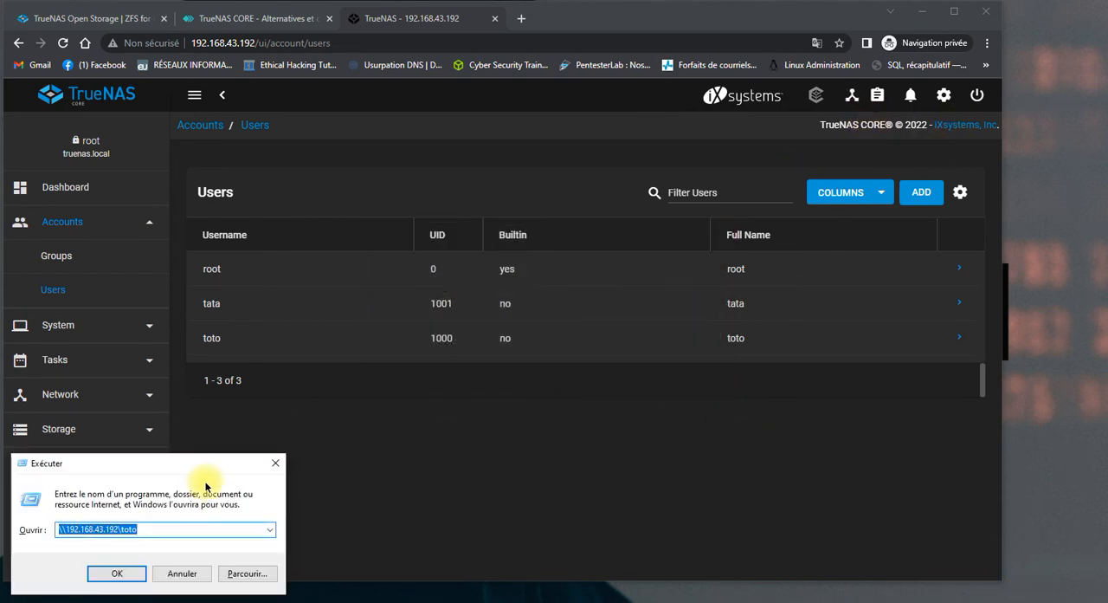
pyautogui.click(281, 465)
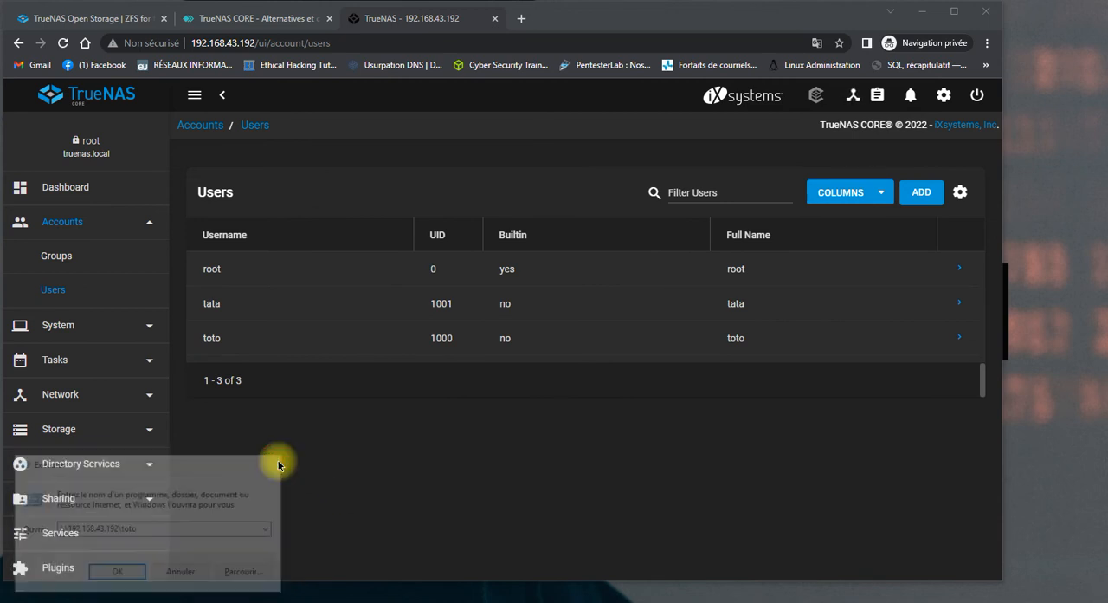
# Log out of the TrueNAS web interface and sign back in as root with the account password.
pyautogui.click(978, 97)
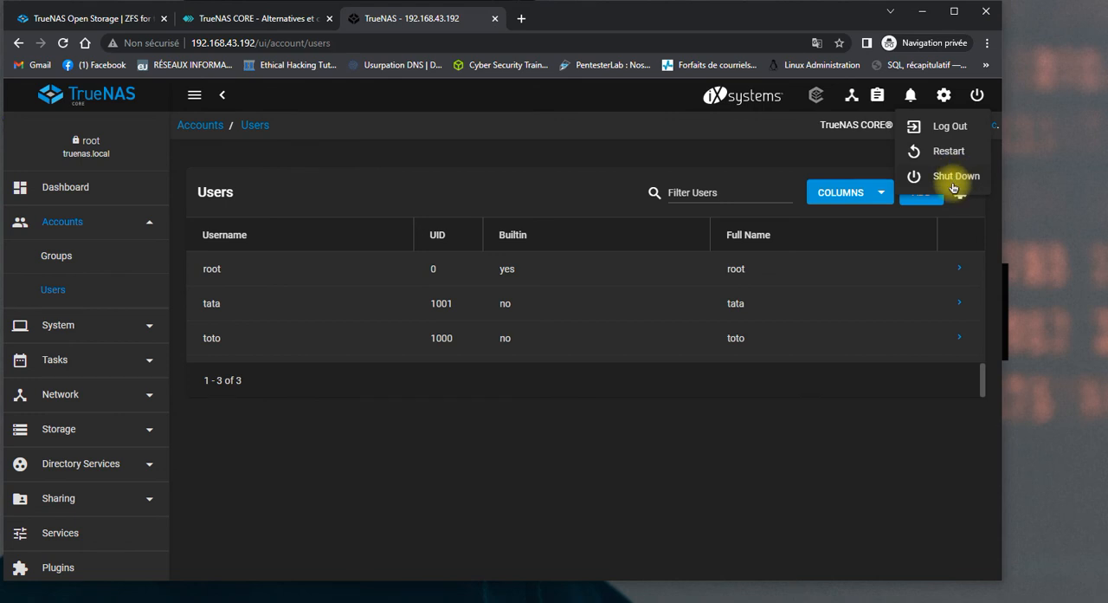
pyautogui.click(949, 126)
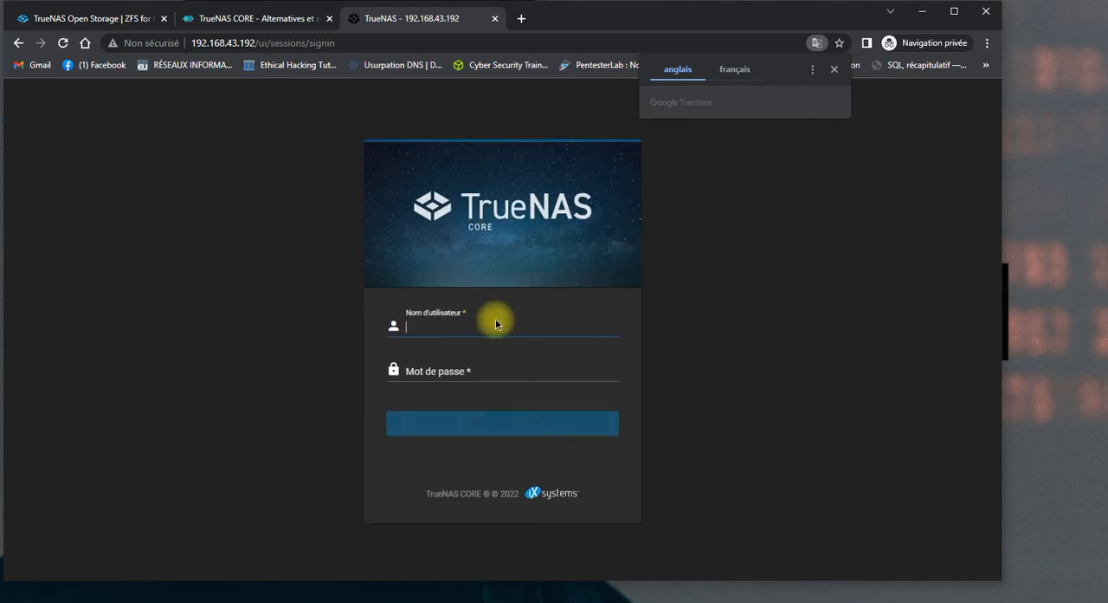
pyautogui.write('roo')
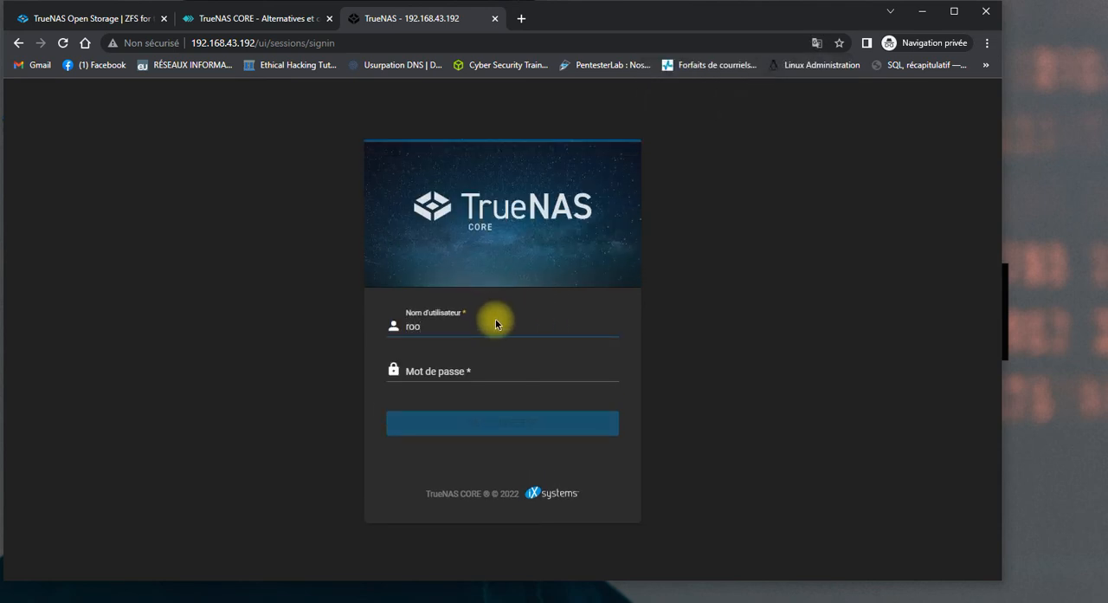
pyautogui.write('t')
pyautogui.click(502, 369)
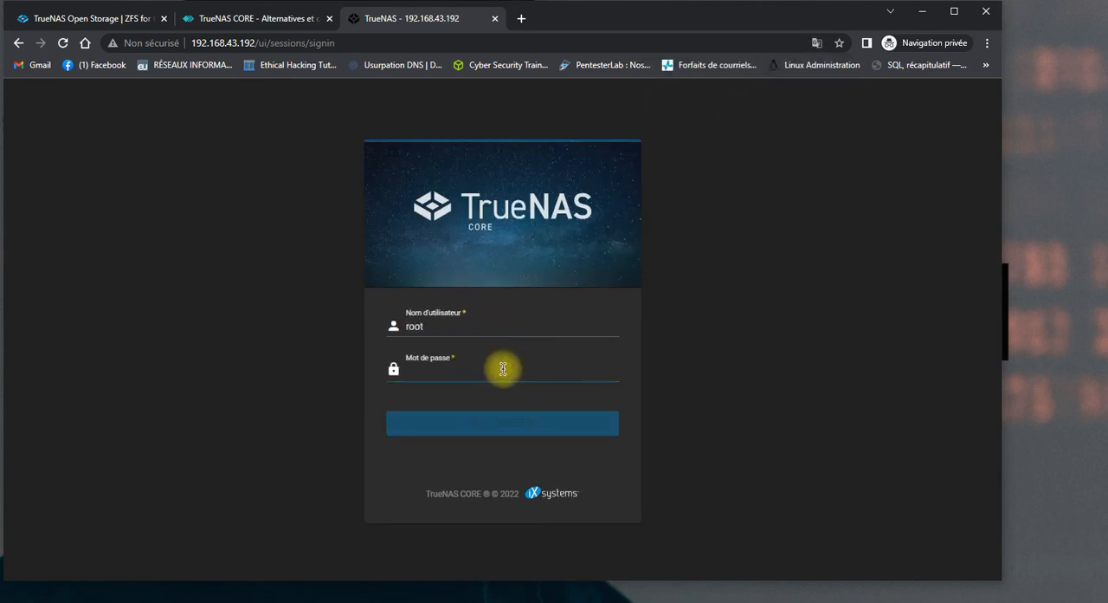
pyautogui.write('r')
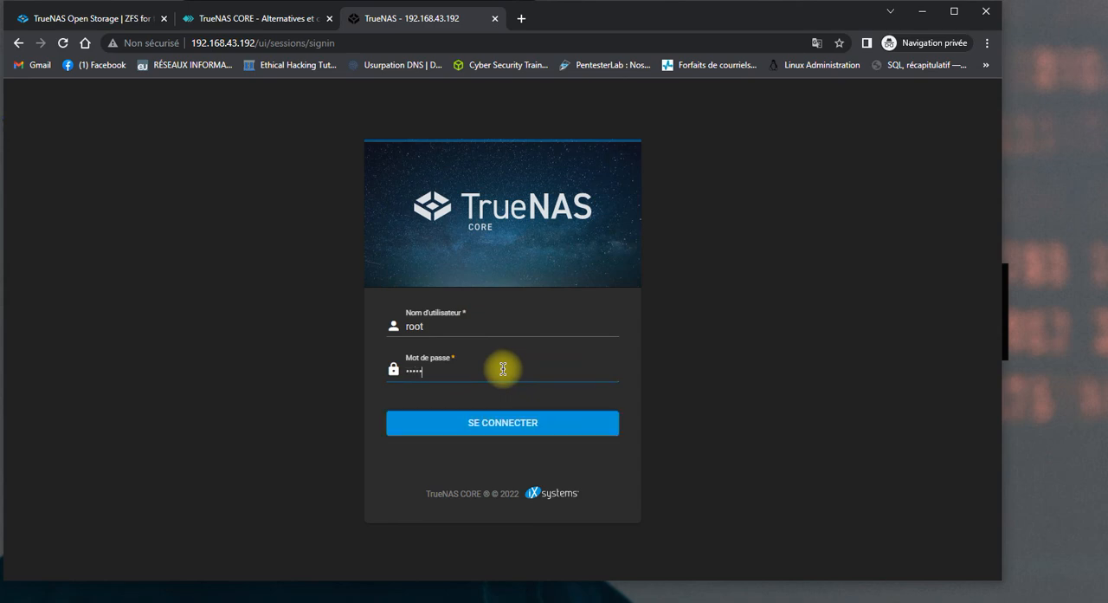
pyautogui.click(515, 419)
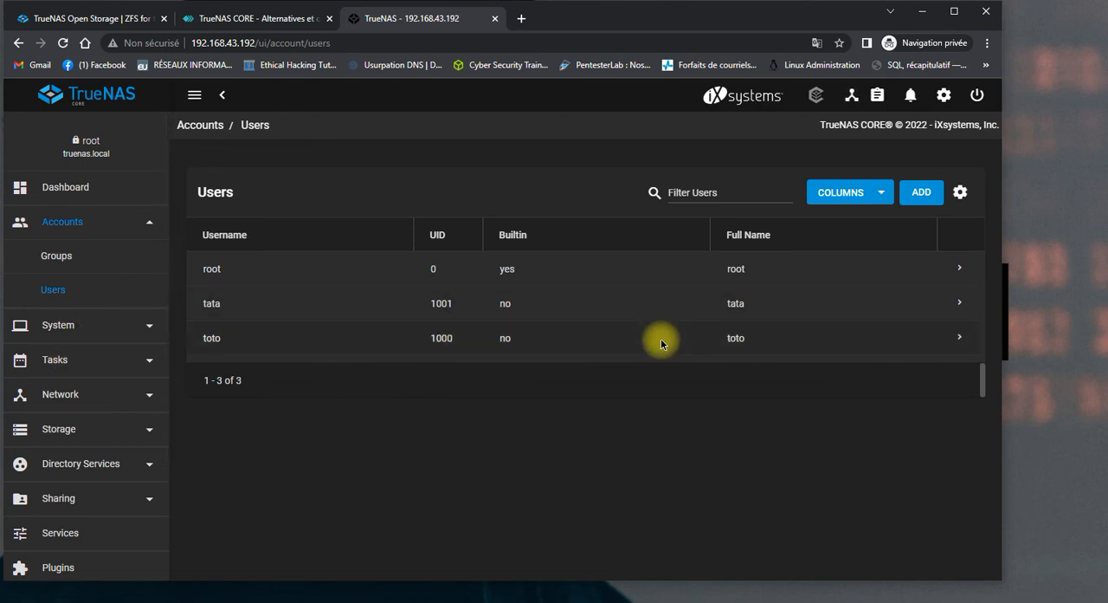
# Expand user toto in the Users list and open the account for editing.
pyautogui.click(957, 339)
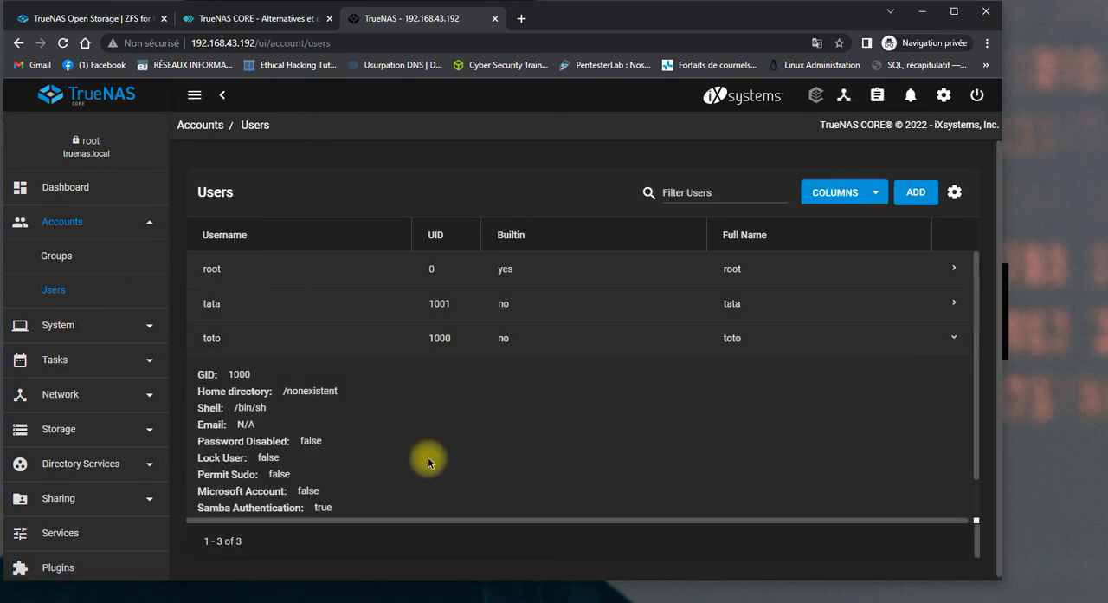
pyautogui.scroll(-2, 260, 506)
pyautogui.click(240, 493)
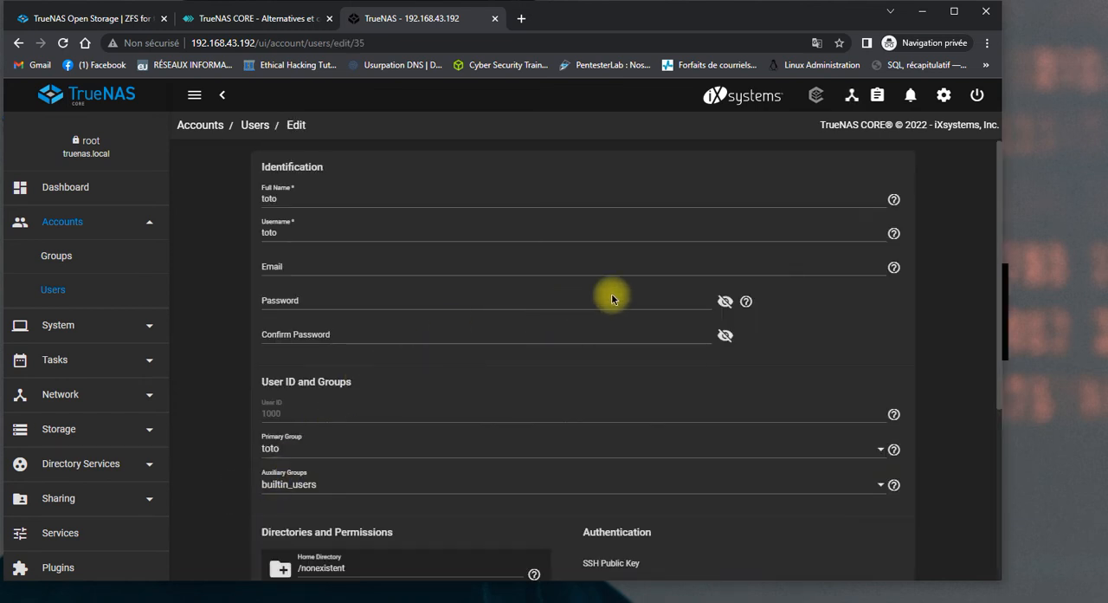
# Enter and confirm the account password for toto again and save the user.
pyautogui.click(614, 298)
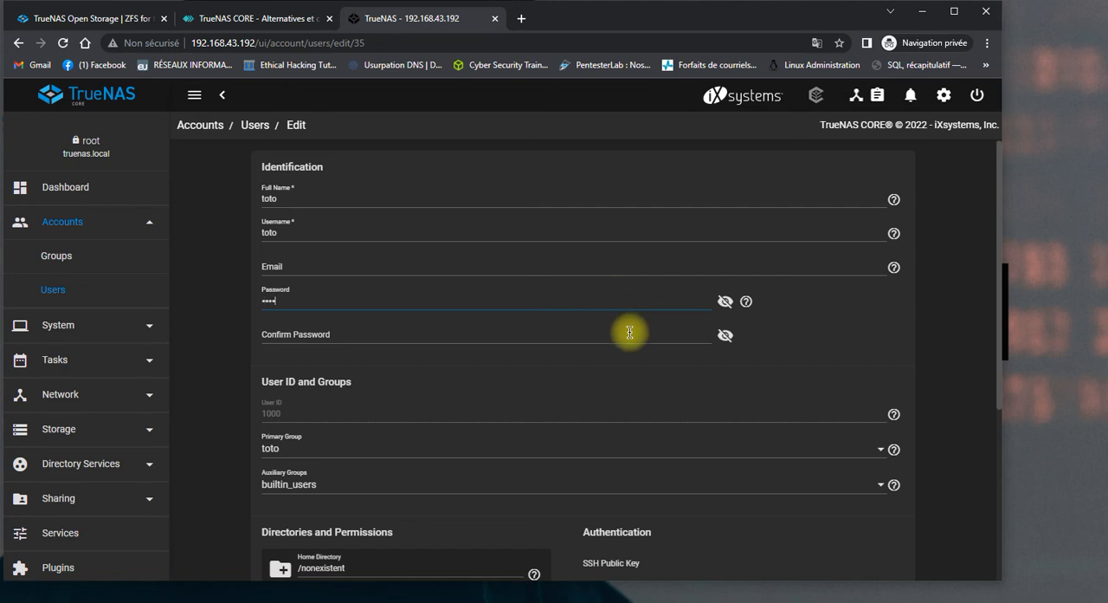
pyautogui.click(628, 330)
pyautogui.write('toto')
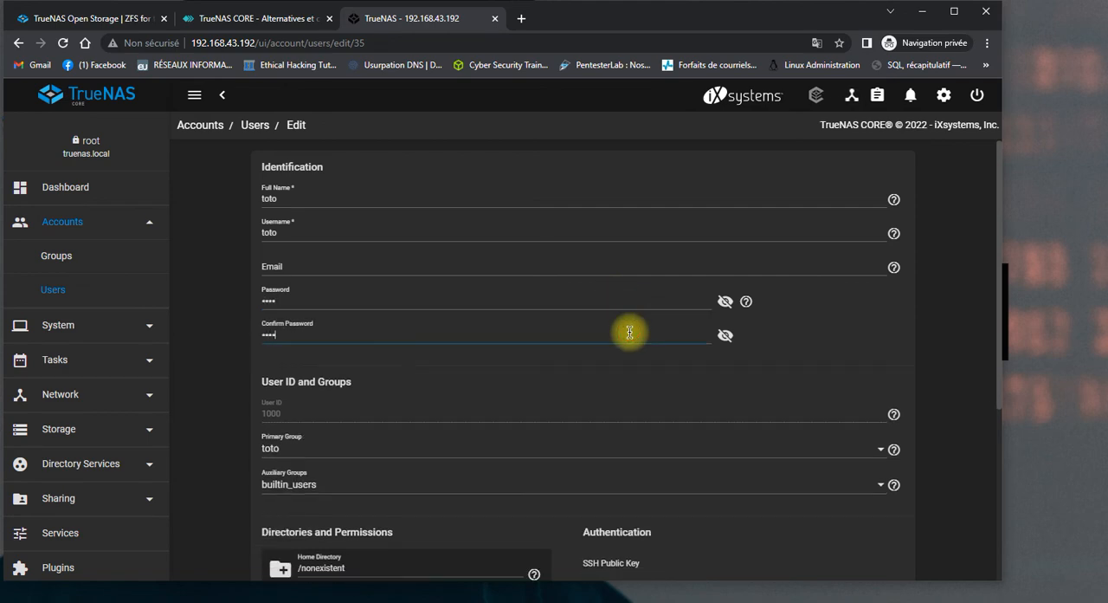
pyautogui.scroll(-3, 630, 332)
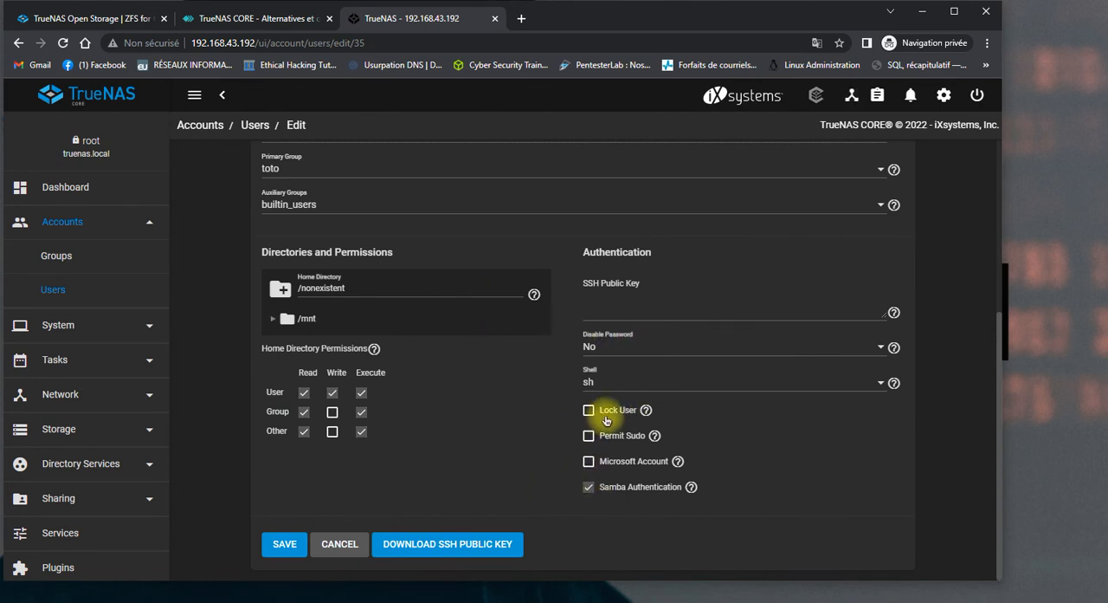
pyautogui.click(277, 543)
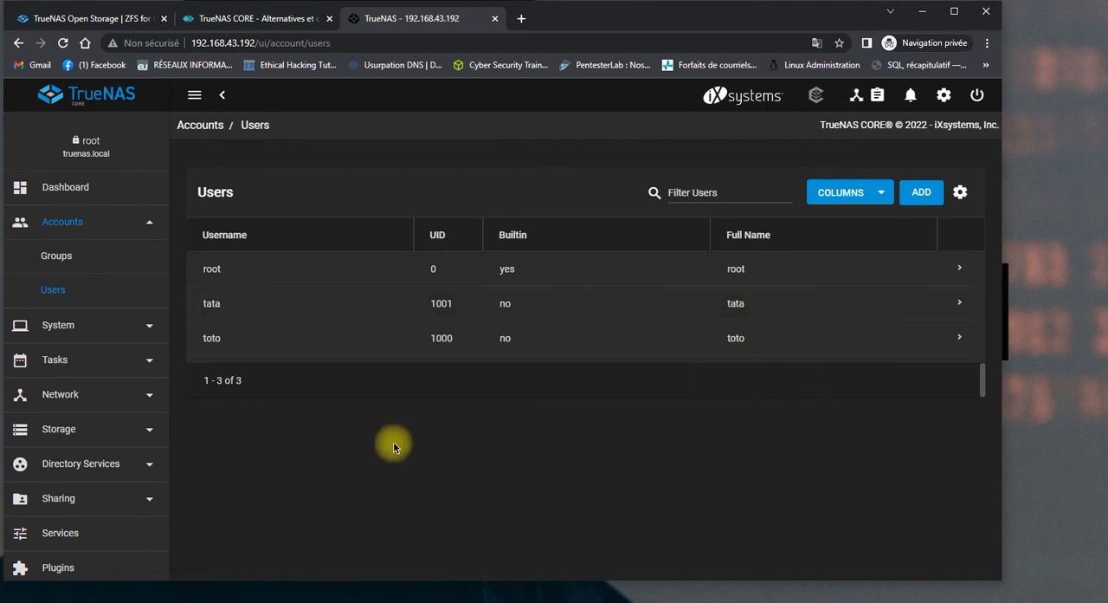
# Try to open the network share \\192.168.43.192\toto through the Windows Run dialog.
pyautogui.press('super+r')
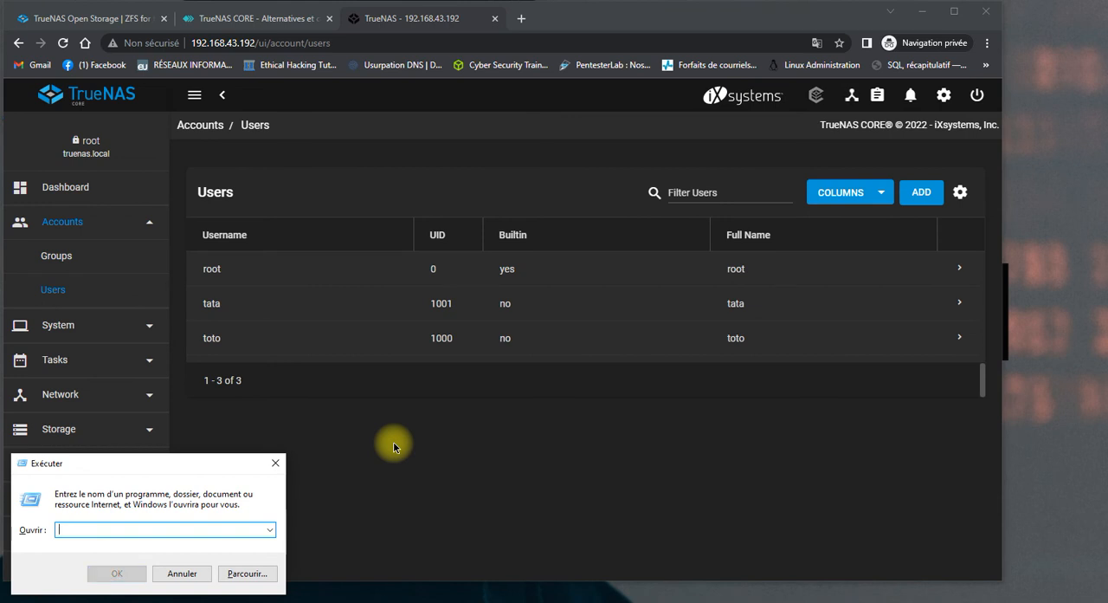
pyautogui.write('19')
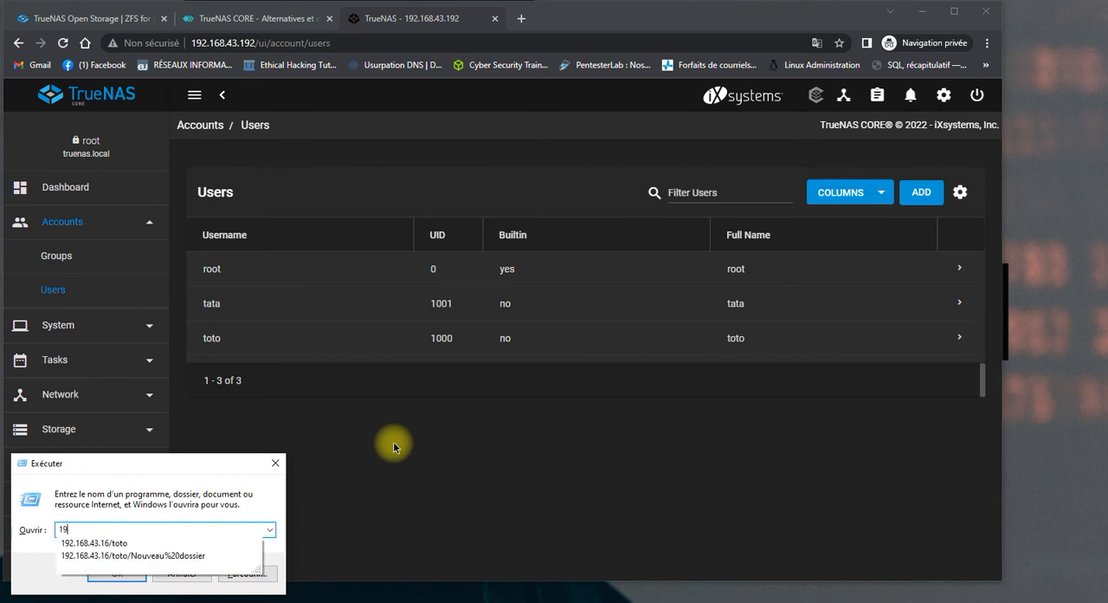
pyautogui.write('2')
pyautogui.press('BackSpace')
pyautogui.press('BackSpace')
pyautogui.press('BackSpace')
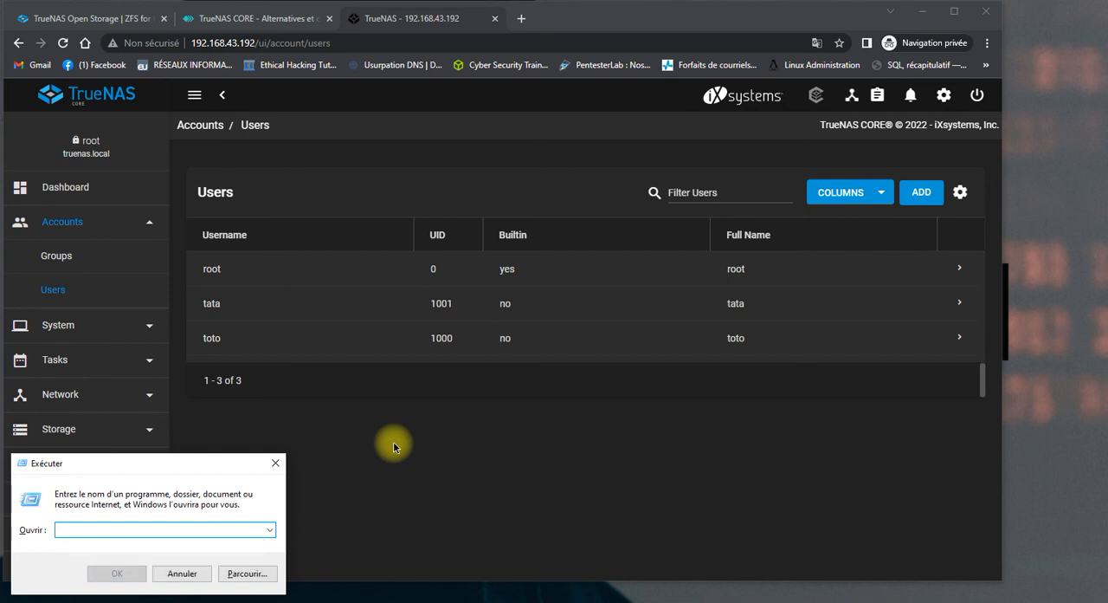
pyautogui.write('\\\\')
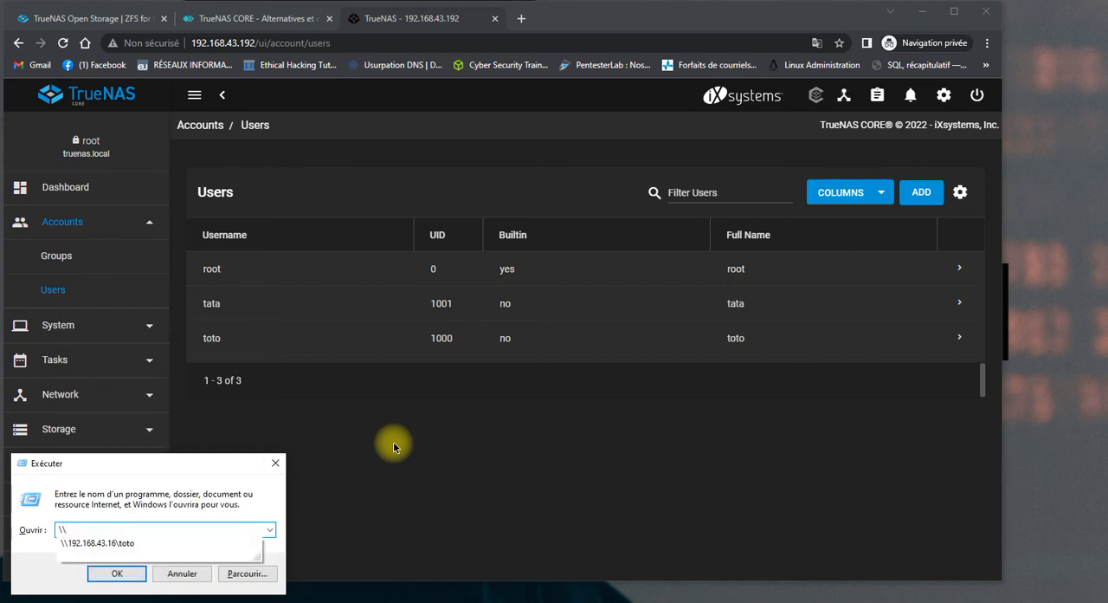
pyautogui.write('192.168.43.1')
pyautogui.write('92')
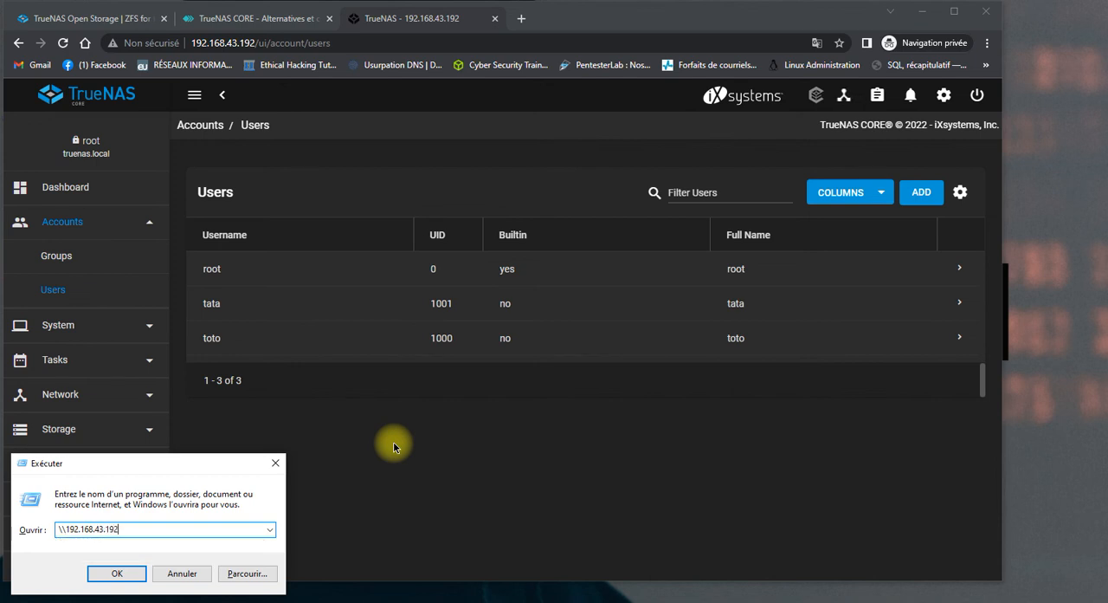
pyautogui.write('\\toto')
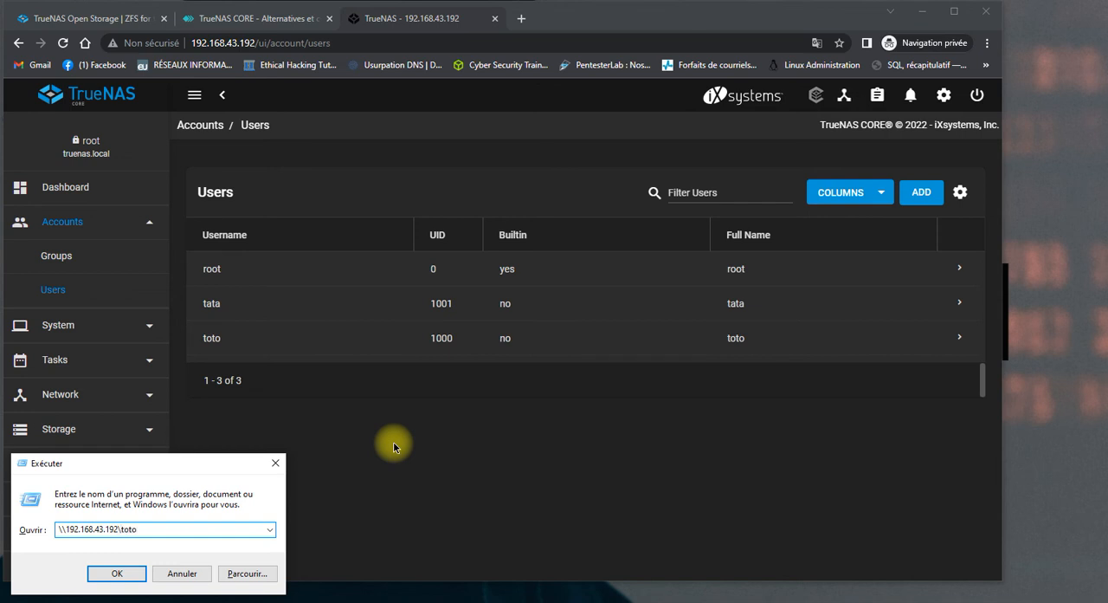
pyautogui.click(122, 574)
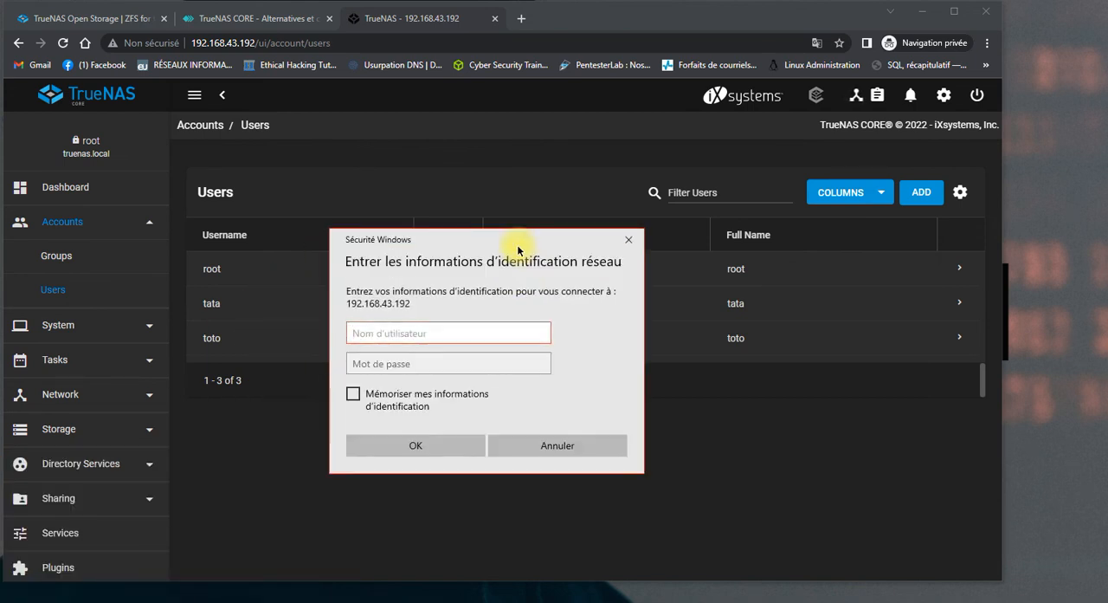
# Try to sign in to the share as toto with the account password, and close the network error.
pyautogui.write('toto')
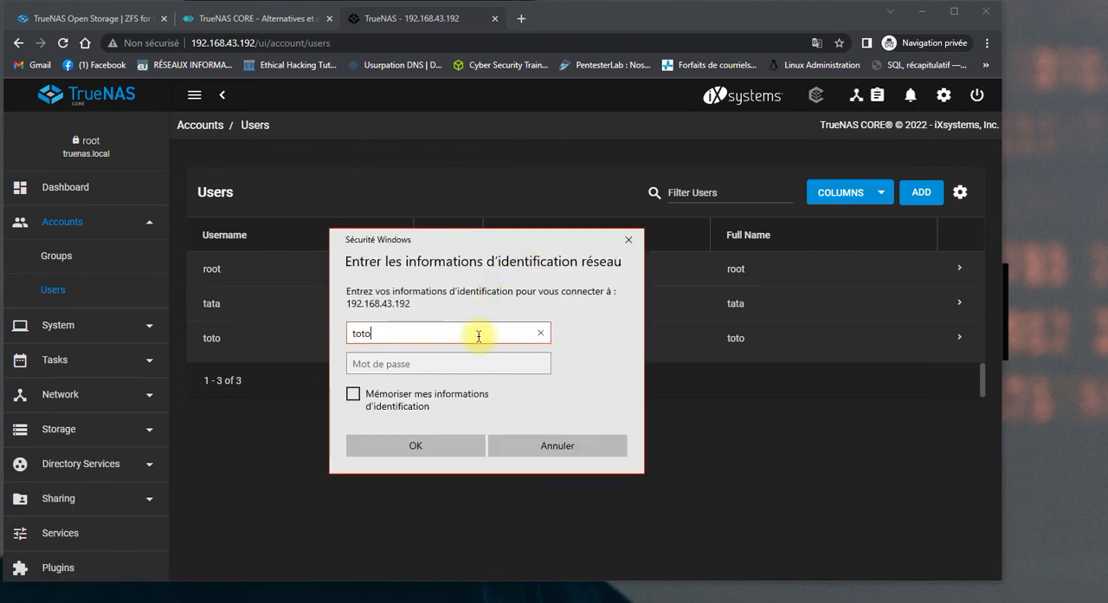
pyautogui.press('Tab')
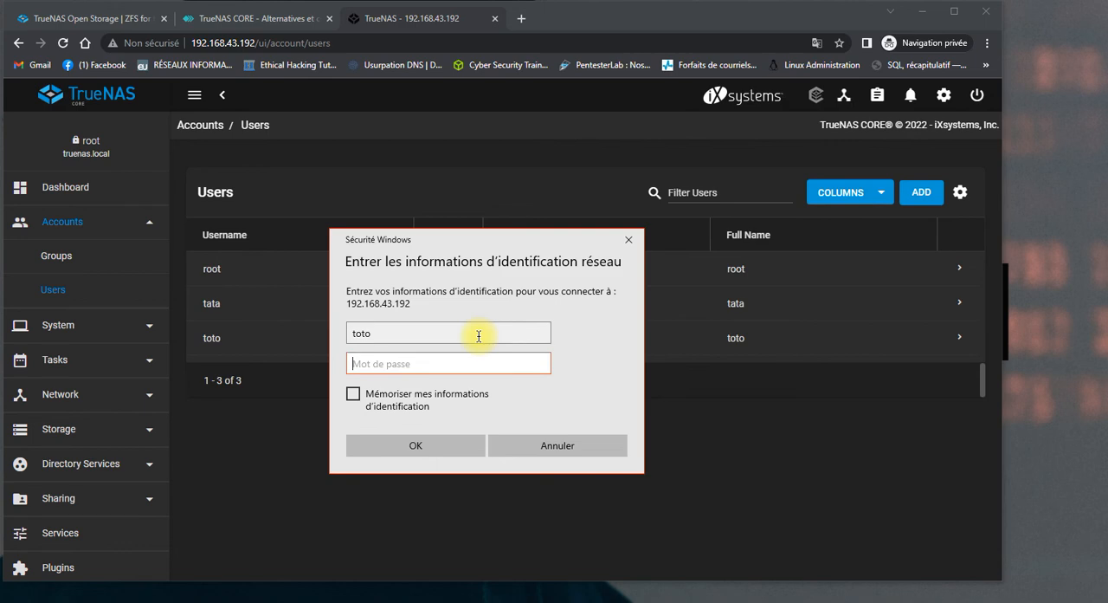
pyautogui.write('toto')
pyautogui.click(448, 446)
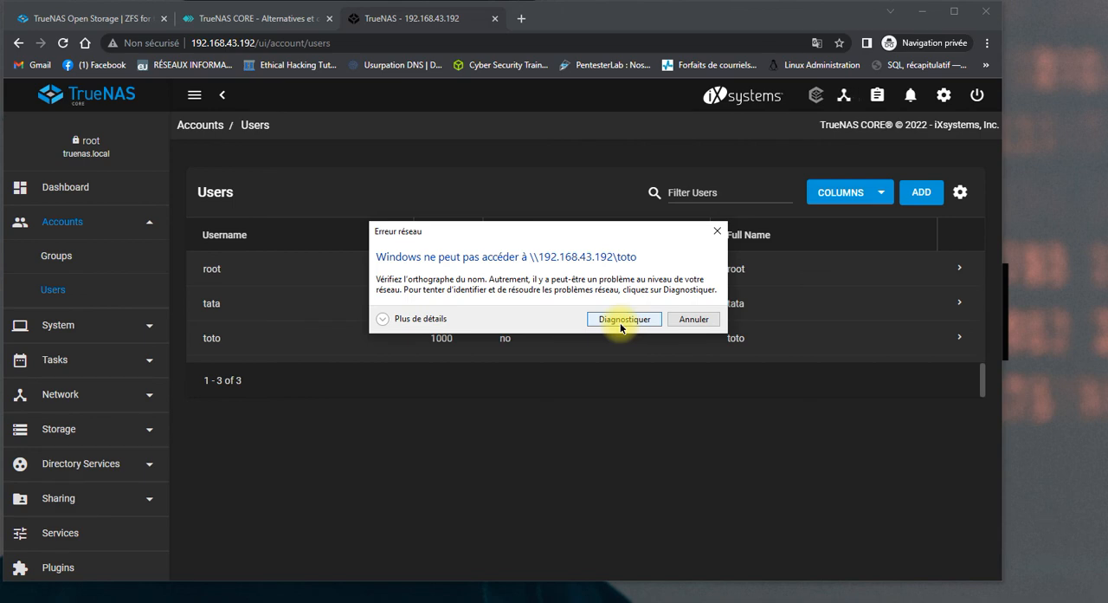
pyautogui.click(718, 231)
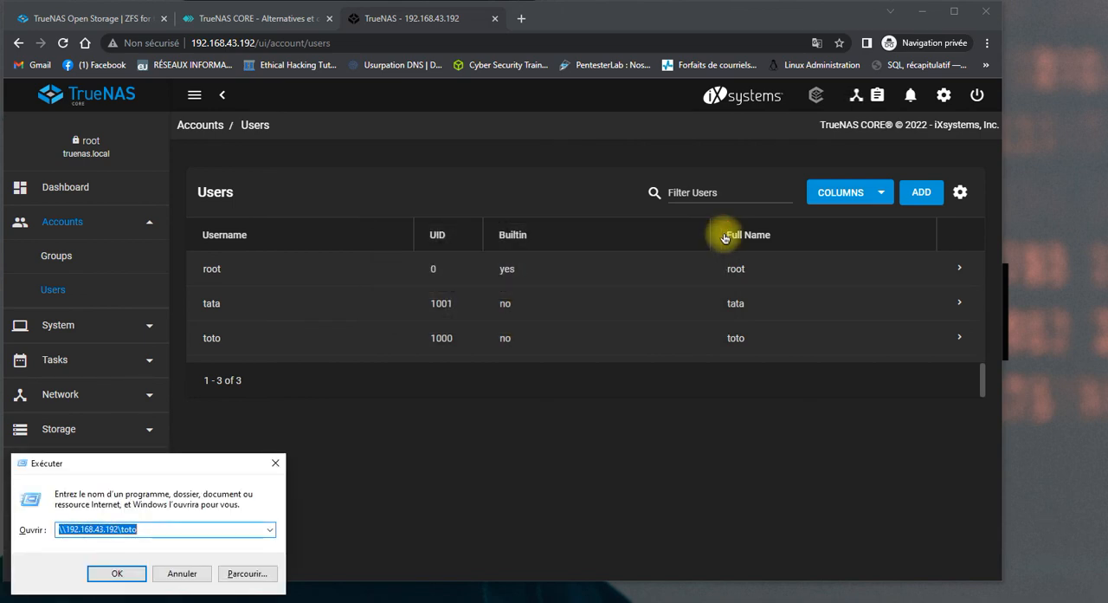
# Clear the share path from the Run dialog and close the dialog.
pyautogui.click(221, 529)
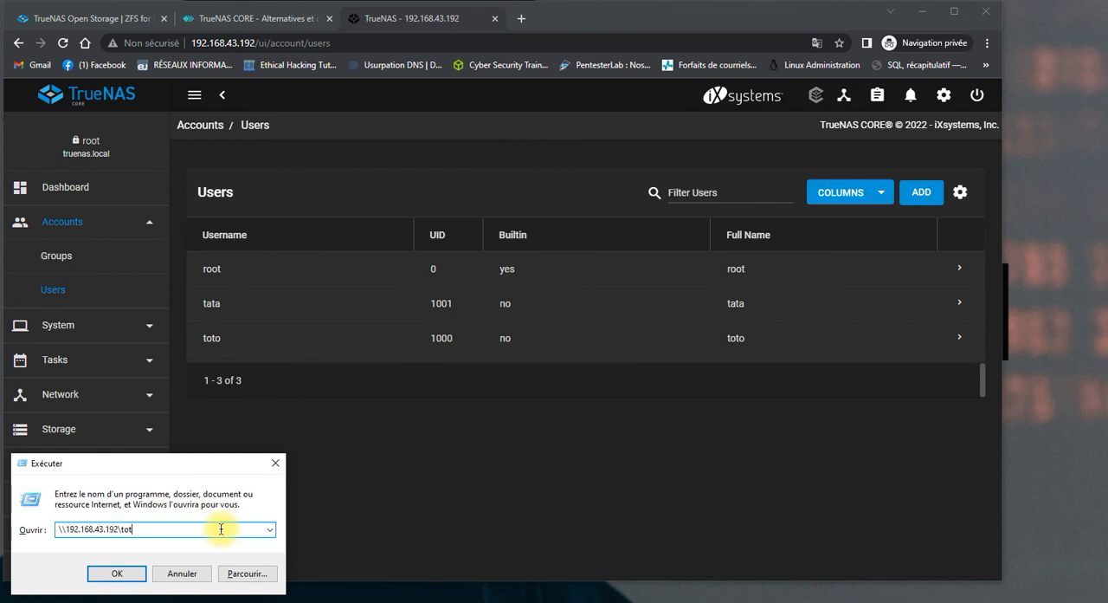
pyautogui.press('BackSpace')
pyautogui.press('BackSpace')
pyautogui.press('BackSpace')
pyautogui.press('BackSpace')
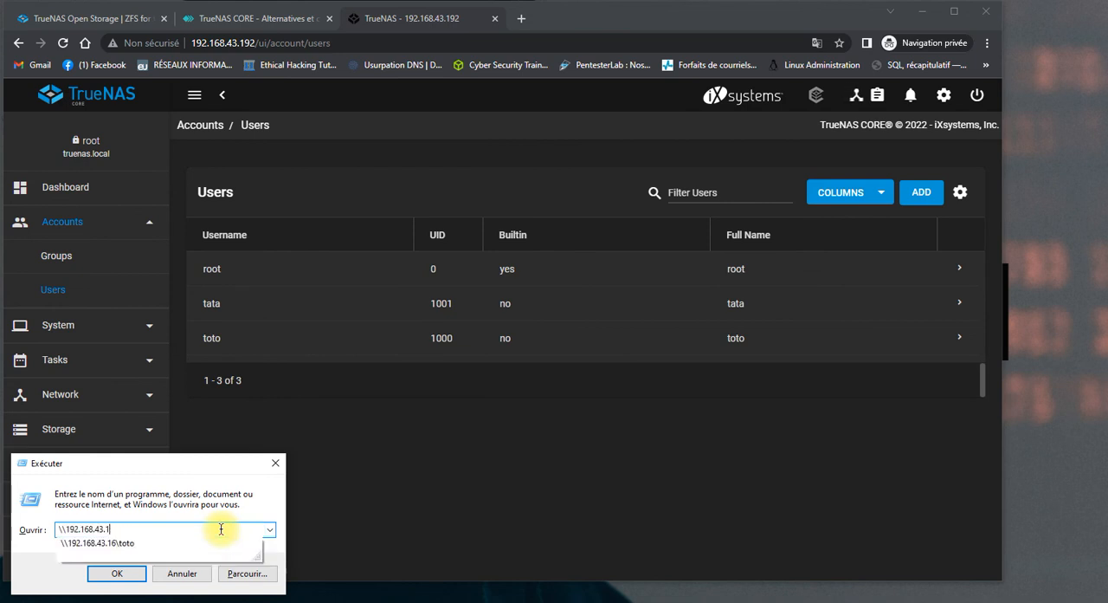
pyautogui.press('BackSpace')
pyautogui.press('BackSpace')
pyautogui.press('BackSpace')
pyautogui.press('BackSpace')
pyautogui.press('BackSpace')
pyautogui.press('BackSpace')
pyautogui.press('BackSpace')
pyautogui.press('BackSpace')
pyautogui.press('BackSpace')
pyautogui.press('BackSpace')
pyautogui.press('BackSpace')
pyautogui.press('BackSpace')
pyautogui.press('BackSpace')
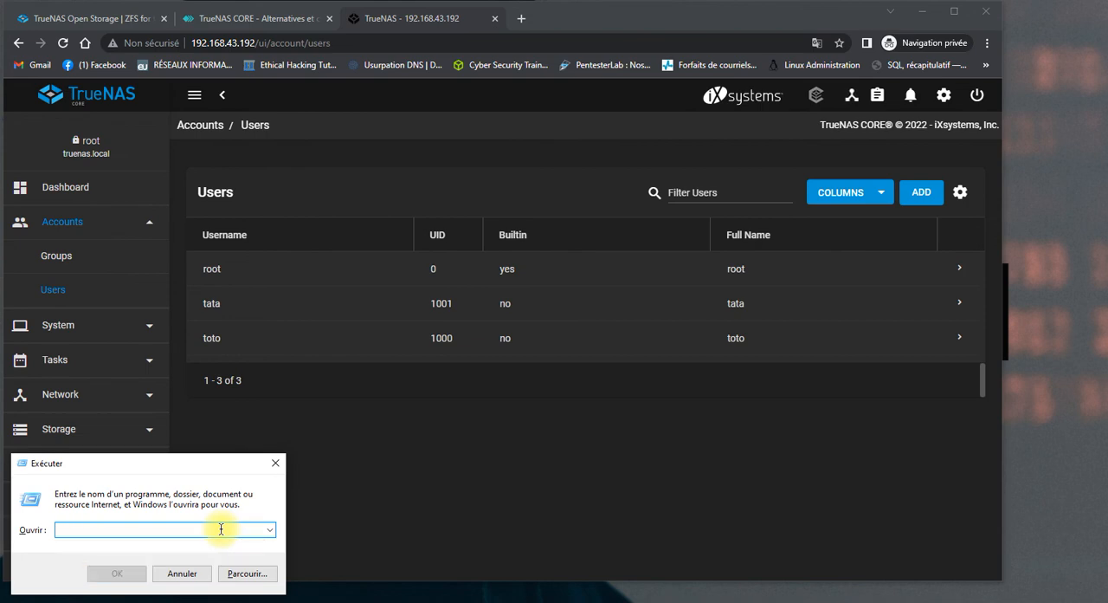
pyautogui.click(275, 464)
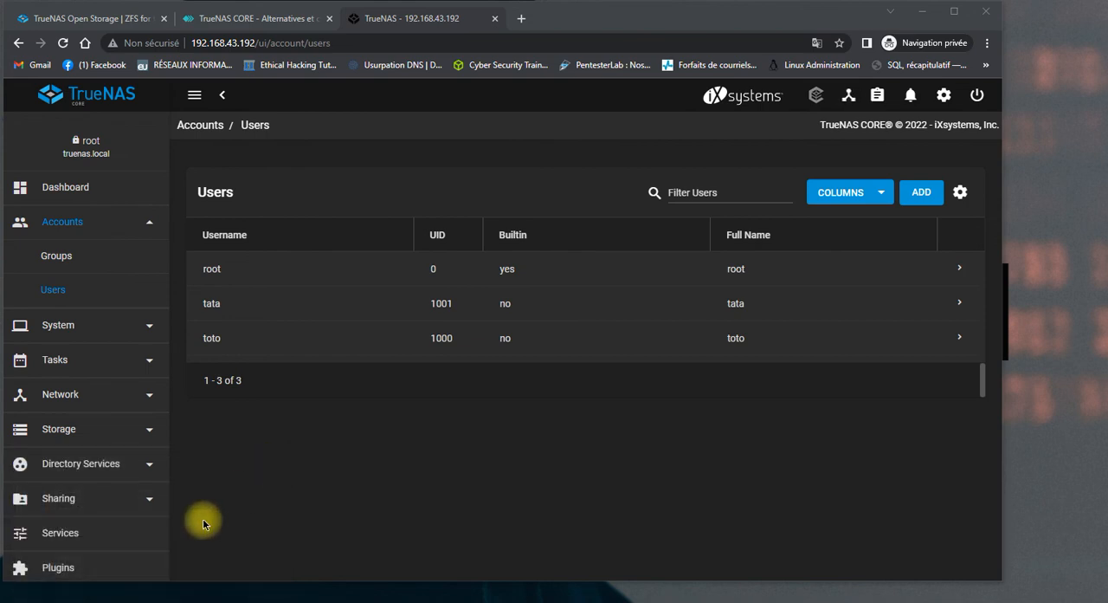
# Switch to File Explorer and set up a network drive mapping under Ce PC for Z: with the folder \\192.168.43.192\toto1.
pyautogui.click(153, 601)
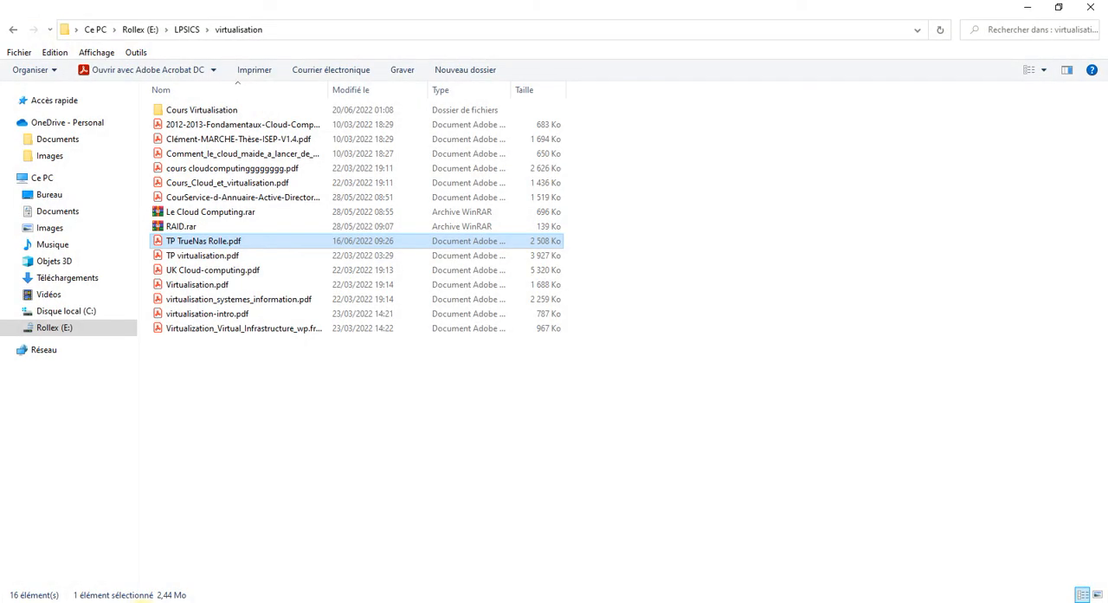
pyautogui.click(96, 30)
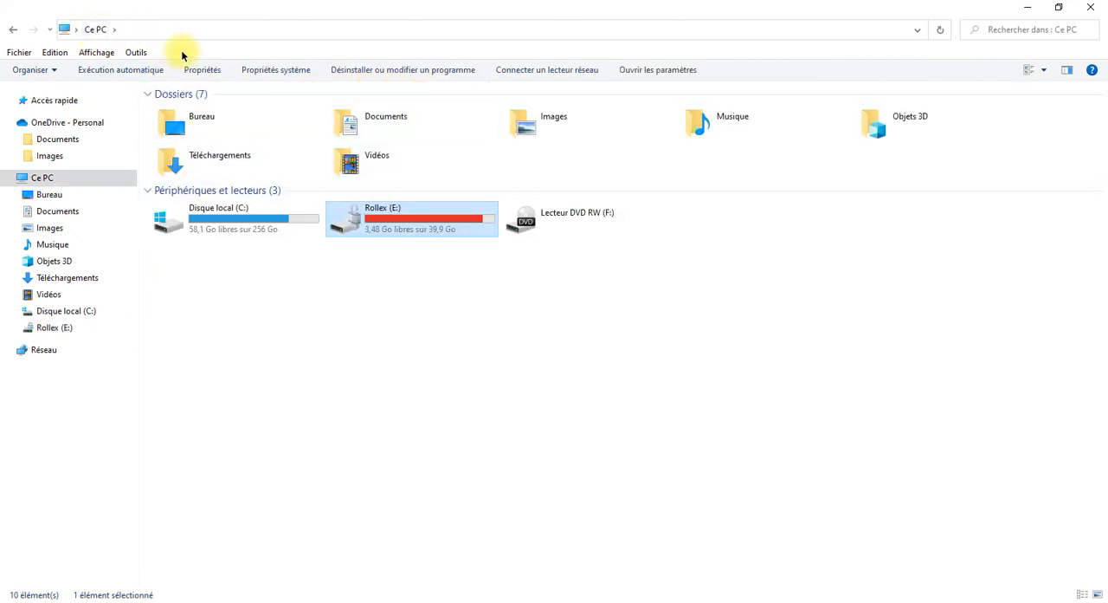
pyautogui.click(564, 69)
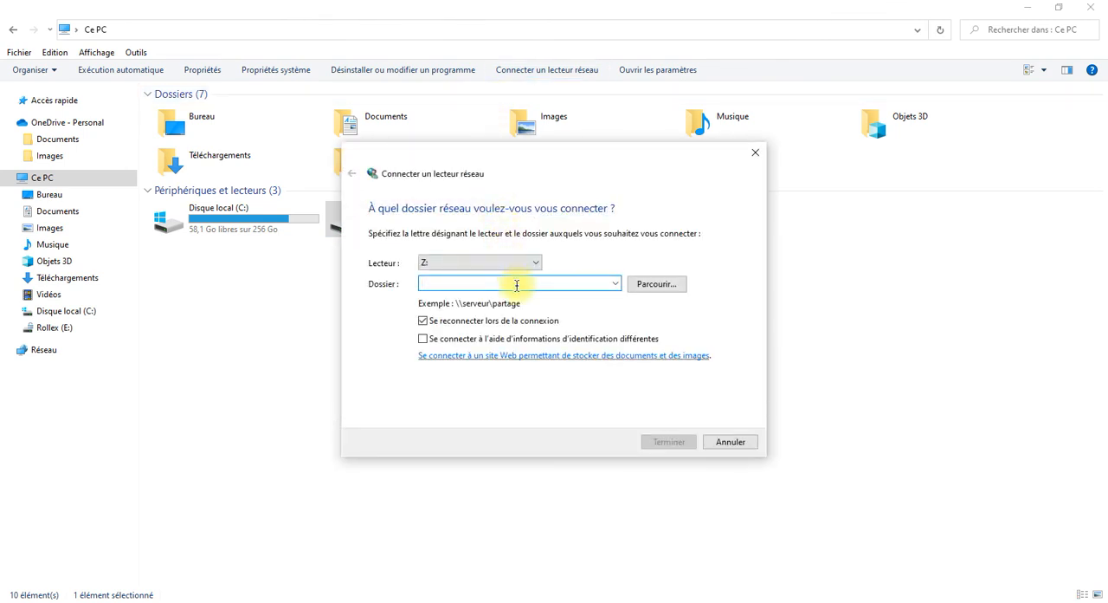
pyautogui.write('\\\\')
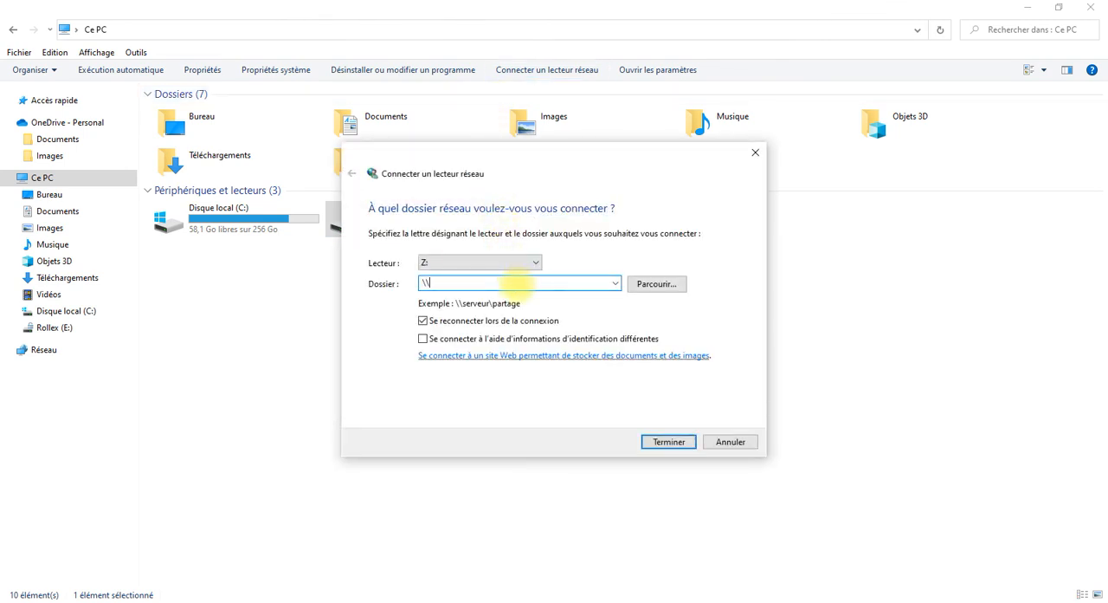
pyautogui.write('192.168.43.192\\toto1')
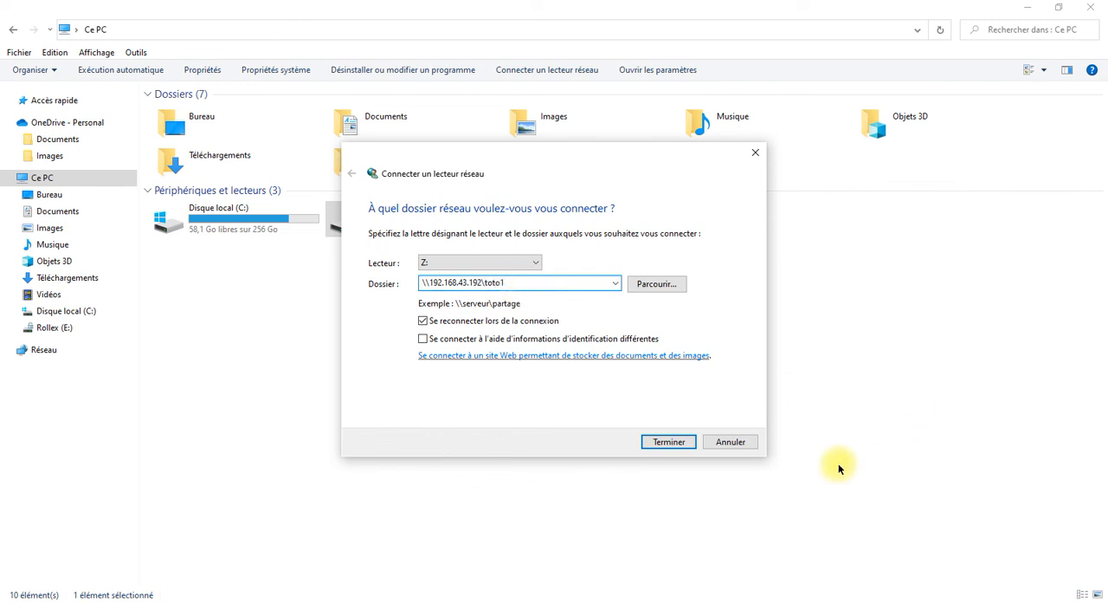
# Complete the drive mapping, signing in to the server as toto with the account password.
pyautogui.click(686, 445)
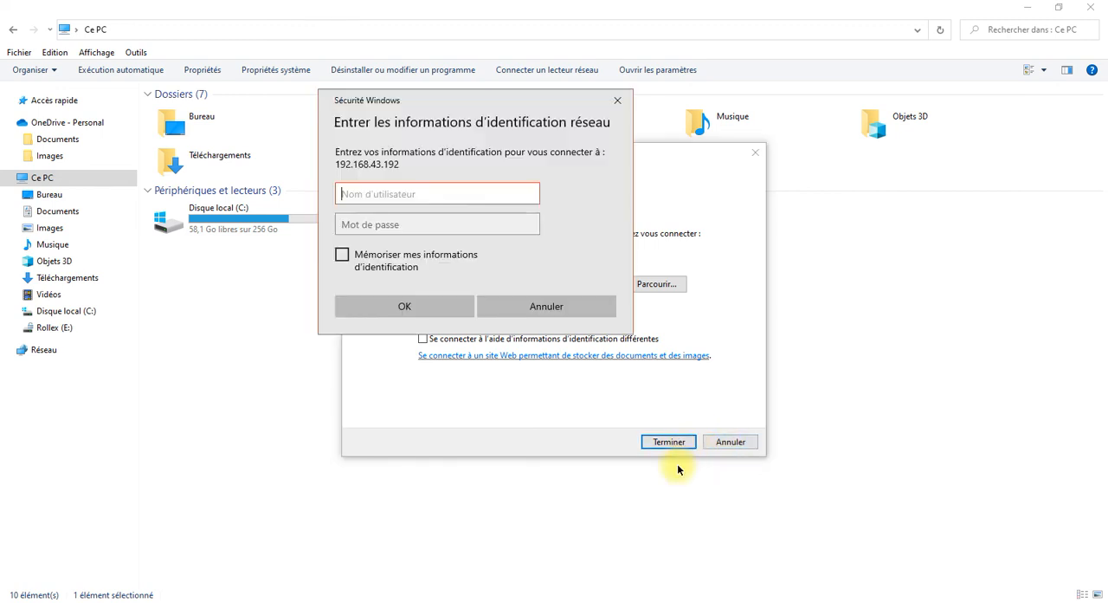
pyautogui.click(498, 192)
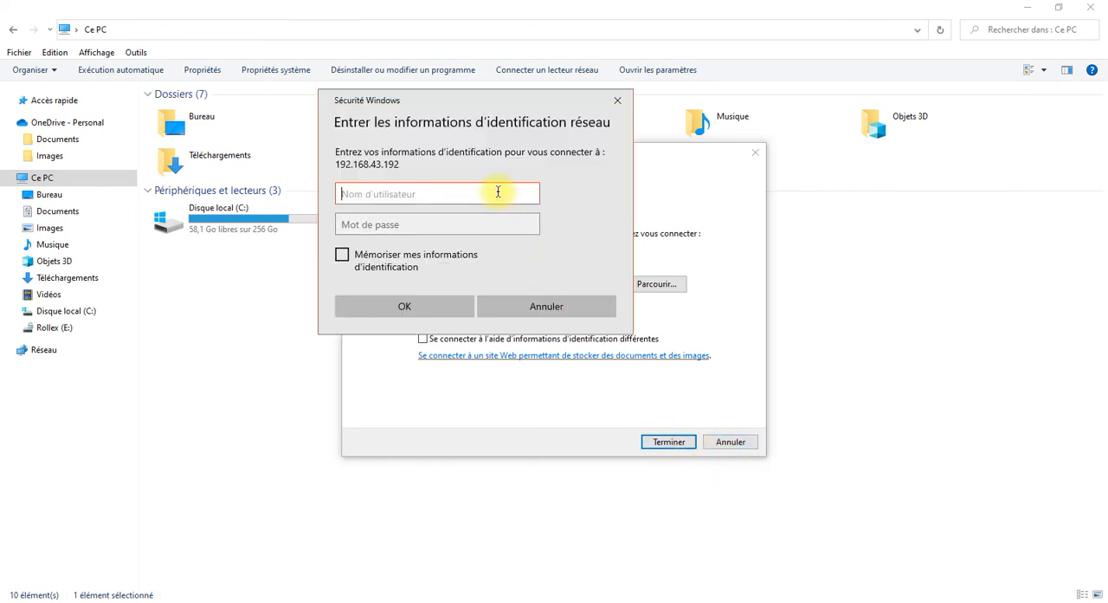
pyautogui.write('toto')
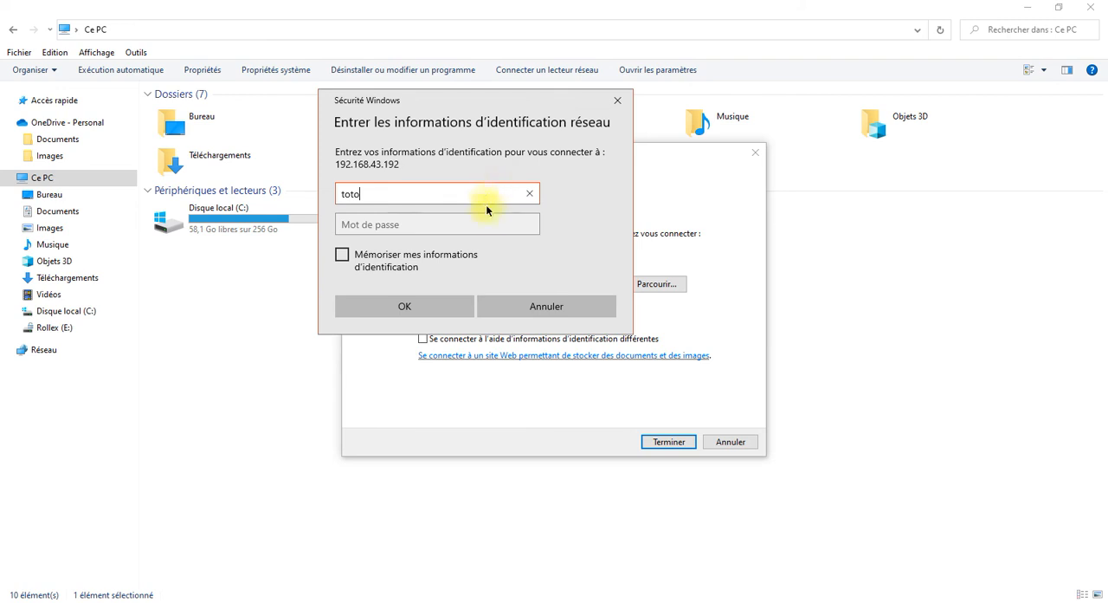
pyautogui.click(484, 223)
pyautogui.write('••••')
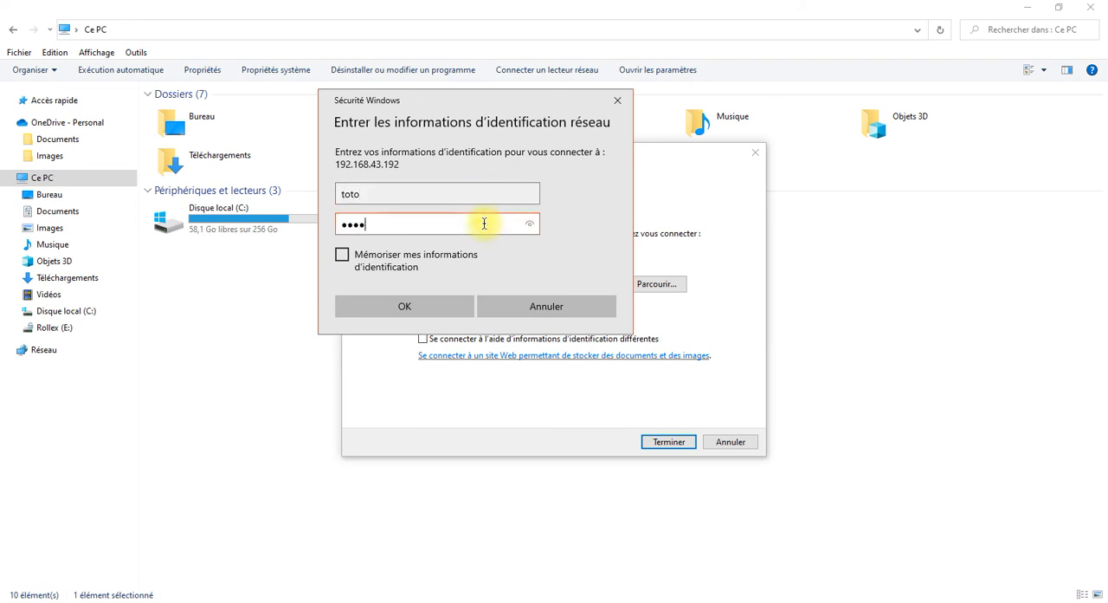
pyautogui.click(432, 307)
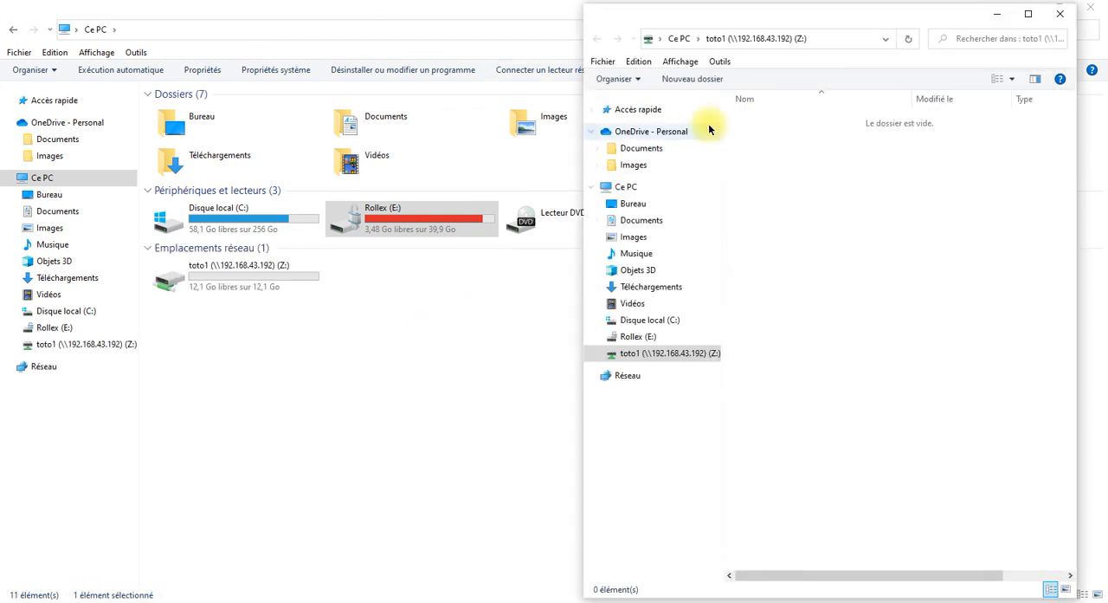
# Maximize the mapped share's window, and examine the toto1 (Z:) drive among the network locations in Ce PC.
pyautogui.click(1028, 14)
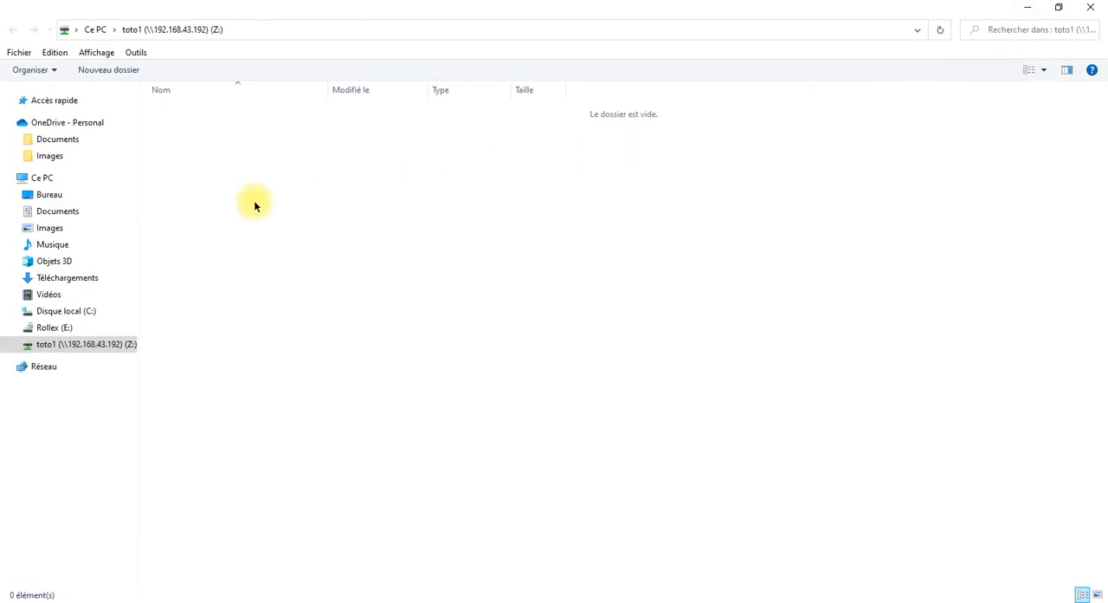
pyautogui.click(204, 31)
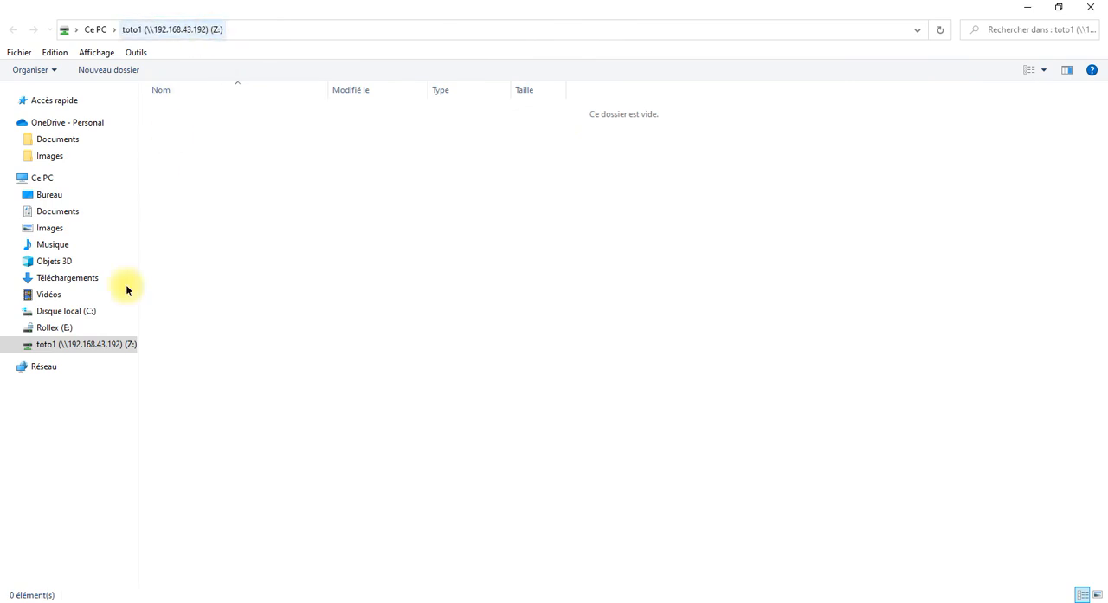
pyautogui.click(50, 179)
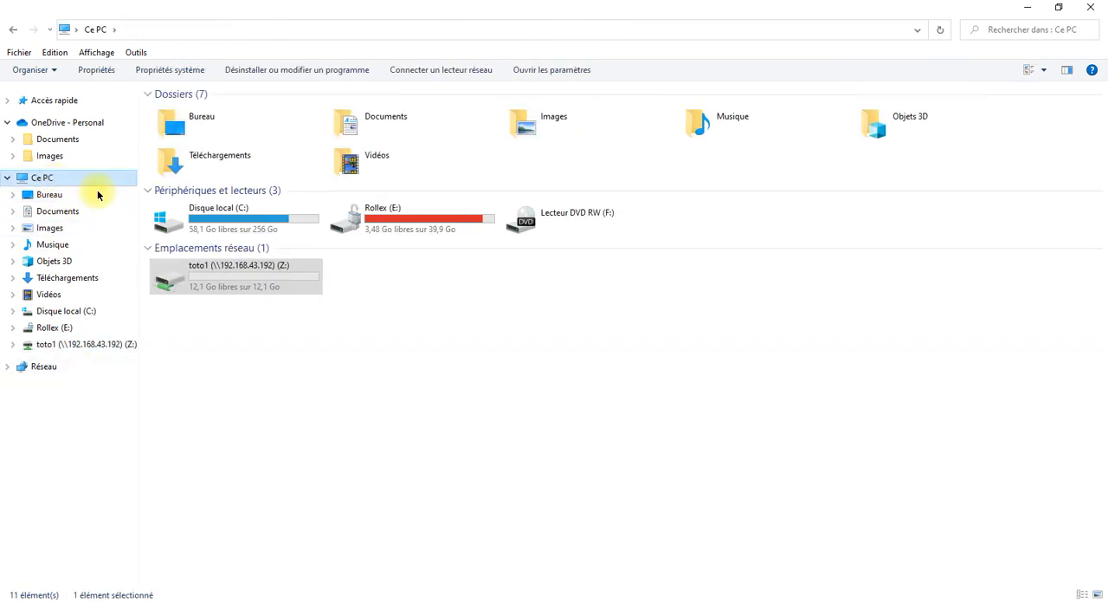
pyautogui.click(249, 284)
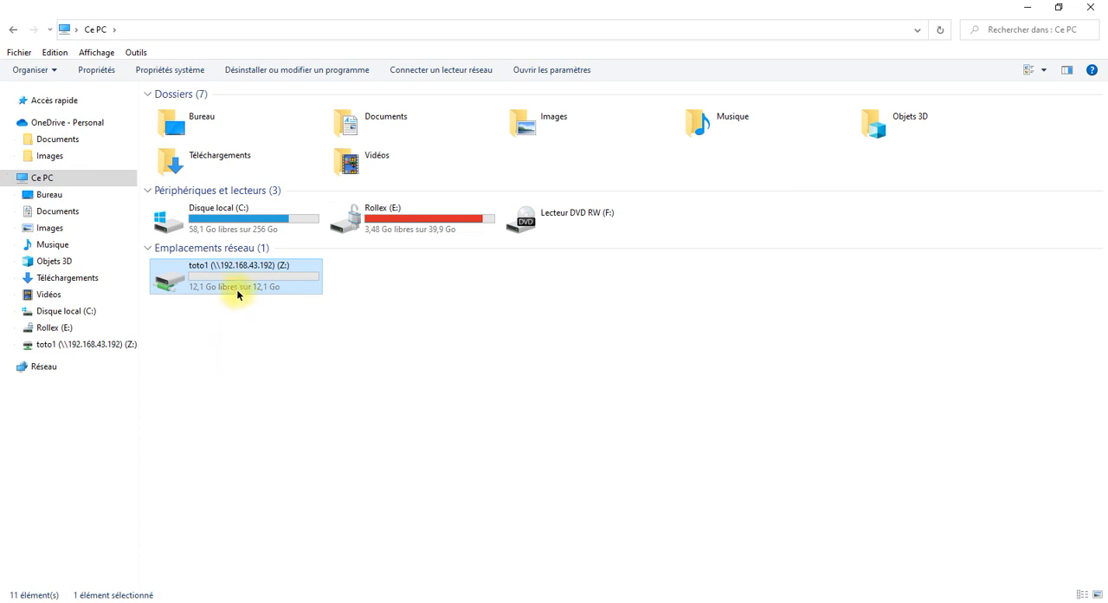
pyautogui.moveTo(206, 270)
pyautogui.click(277, 428)
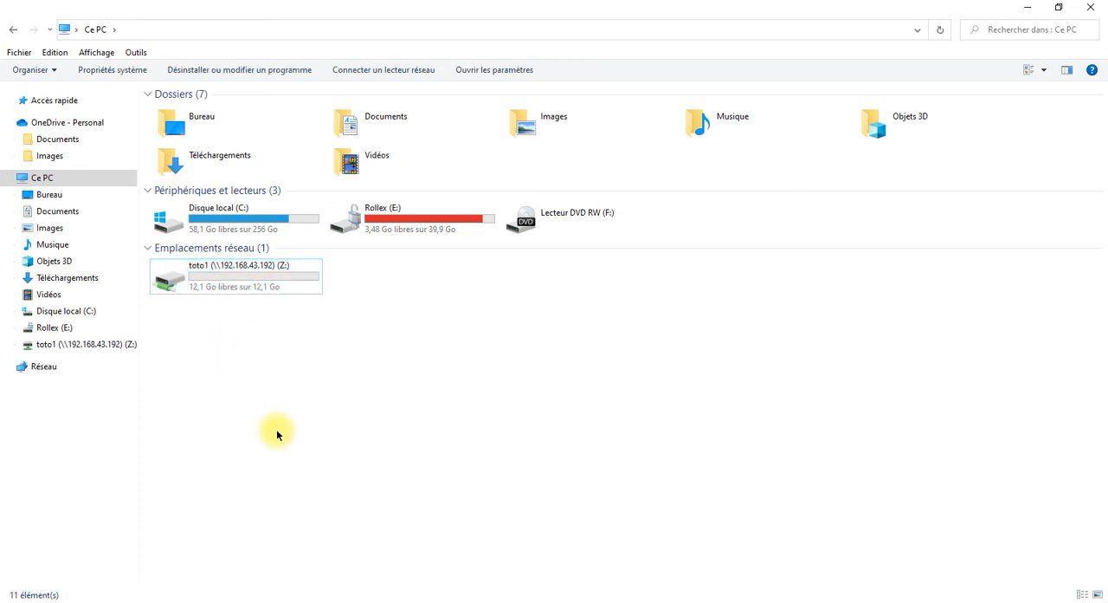
pyautogui.click(262, 281)
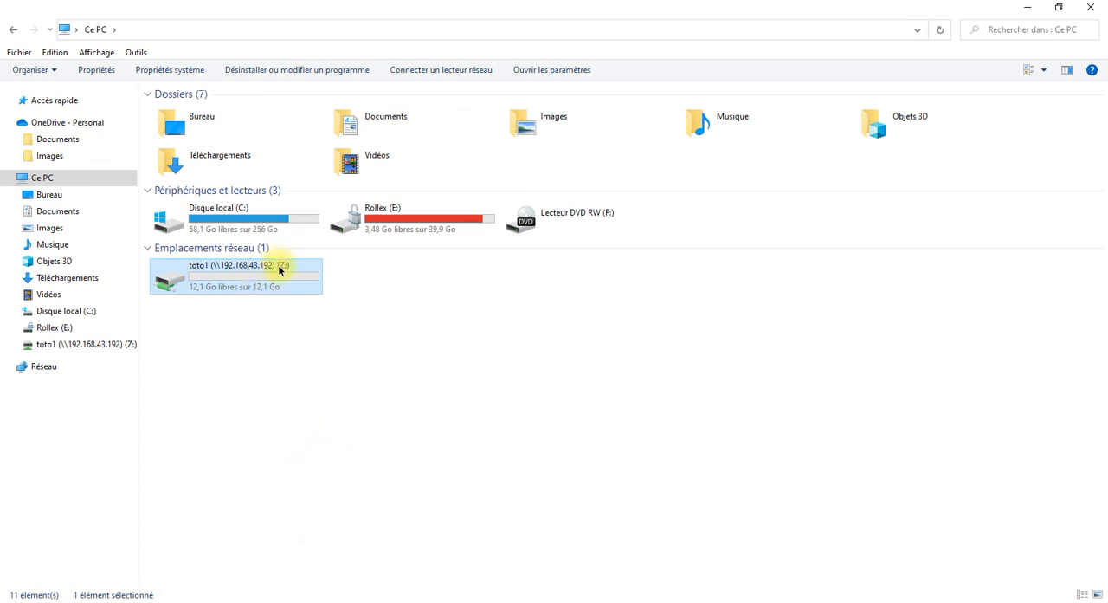
pyautogui.moveTo(283, 296)
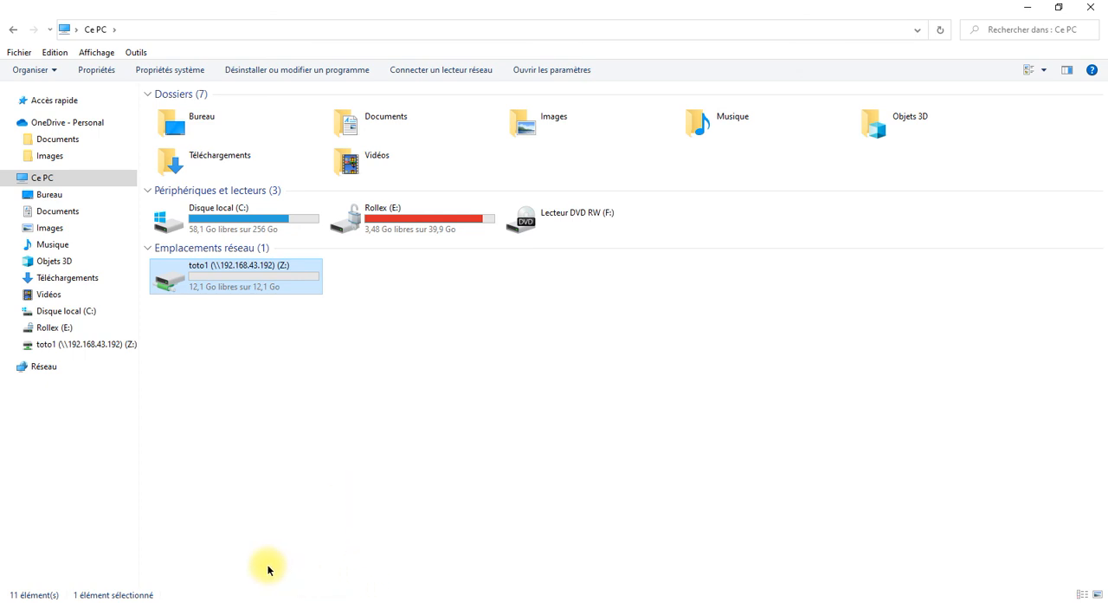
# Switch to the TrueNAS web interface in Chrome, show the Windows (SMB) shares list and maximize the browser window.
pyautogui.moveTo(297, 599)
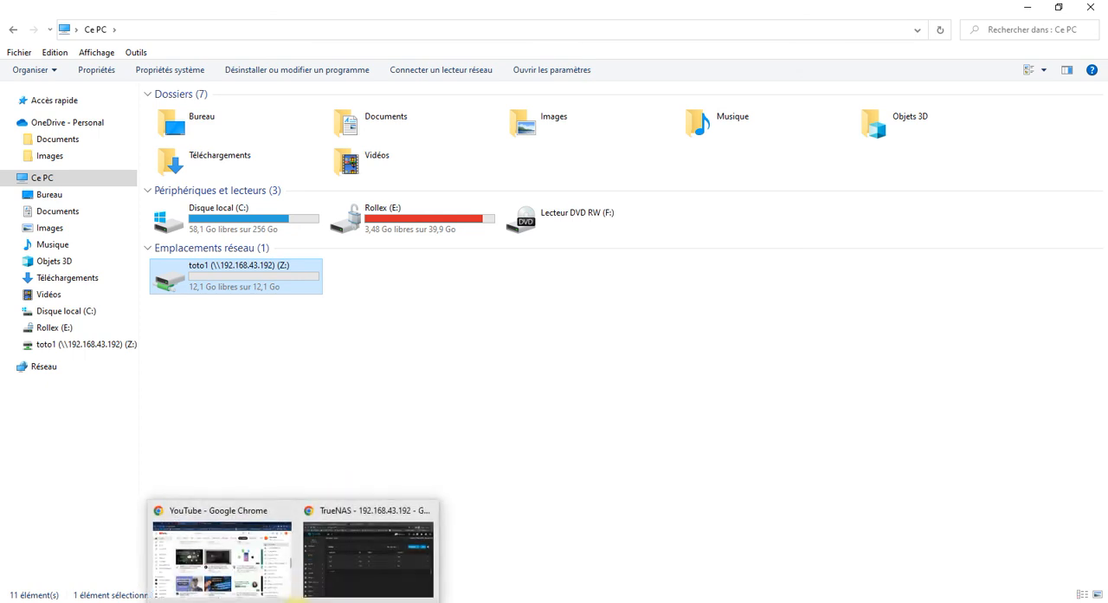
pyautogui.click(328, 581)
pyautogui.scroll(-3, 78, 424)
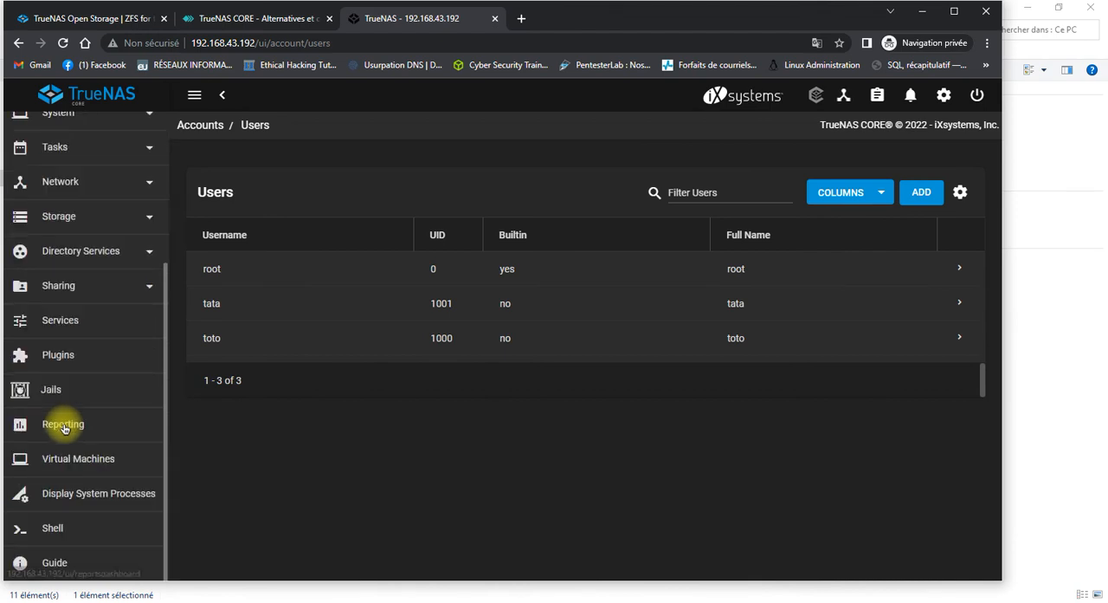
pyautogui.click(76, 218)
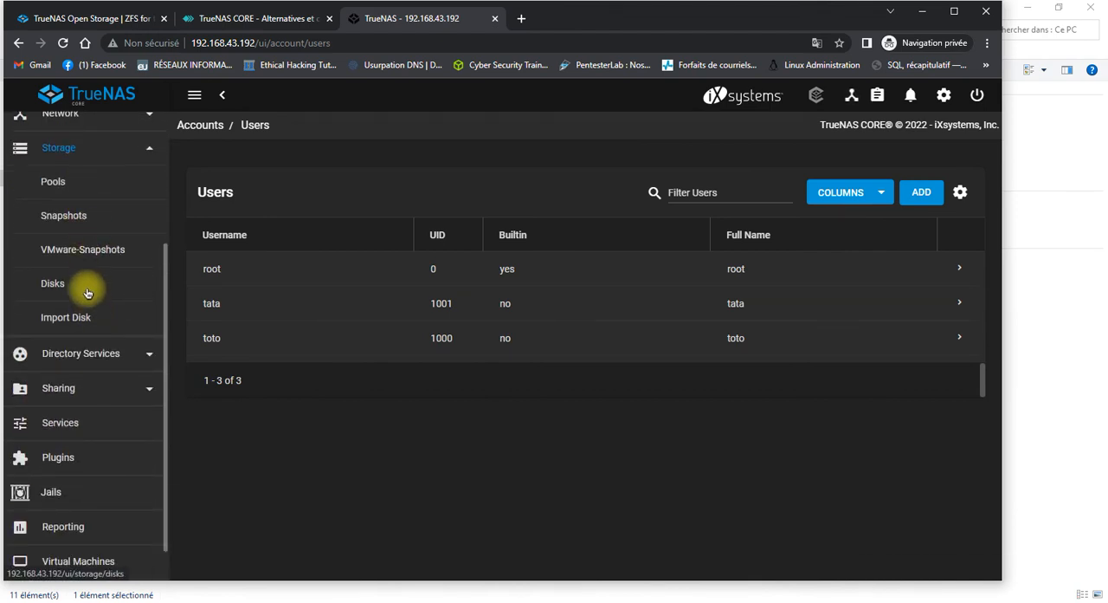
pyautogui.click(75, 388)
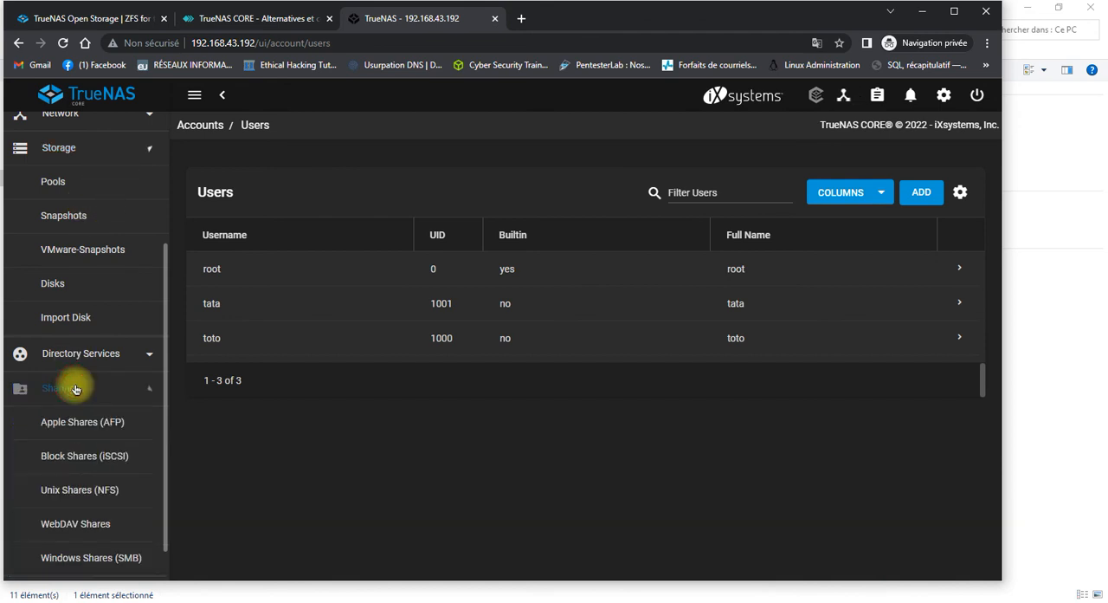
pyautogui.click(75, 388)
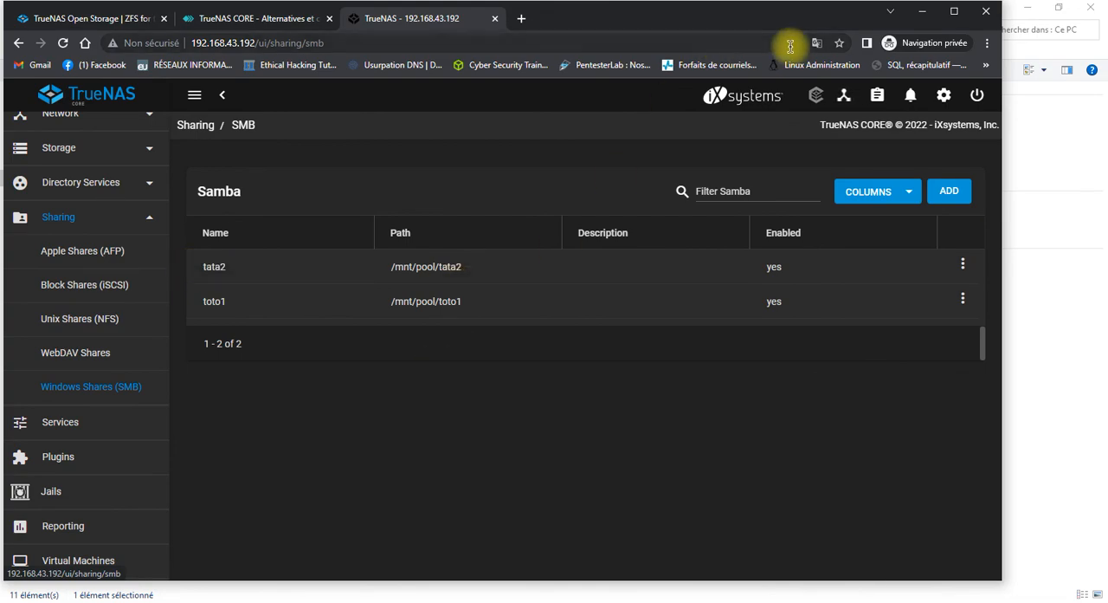
pyautogui.click(963, 13)
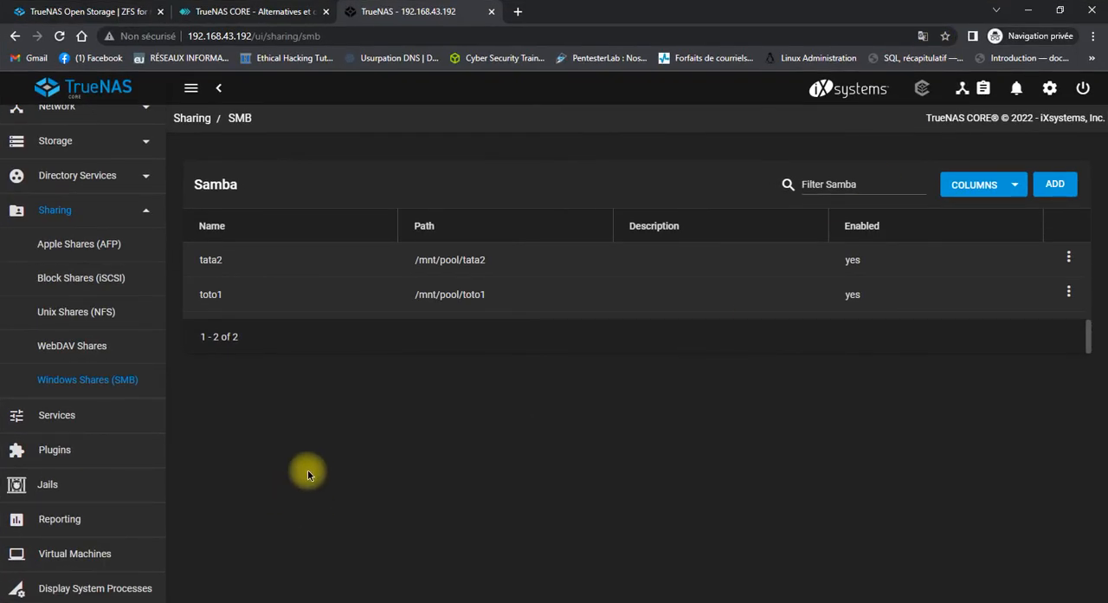
# Try to open the share \\192.168.43.192\tata2 through the Windows Run dialog.
pyautogui.press('super+r')
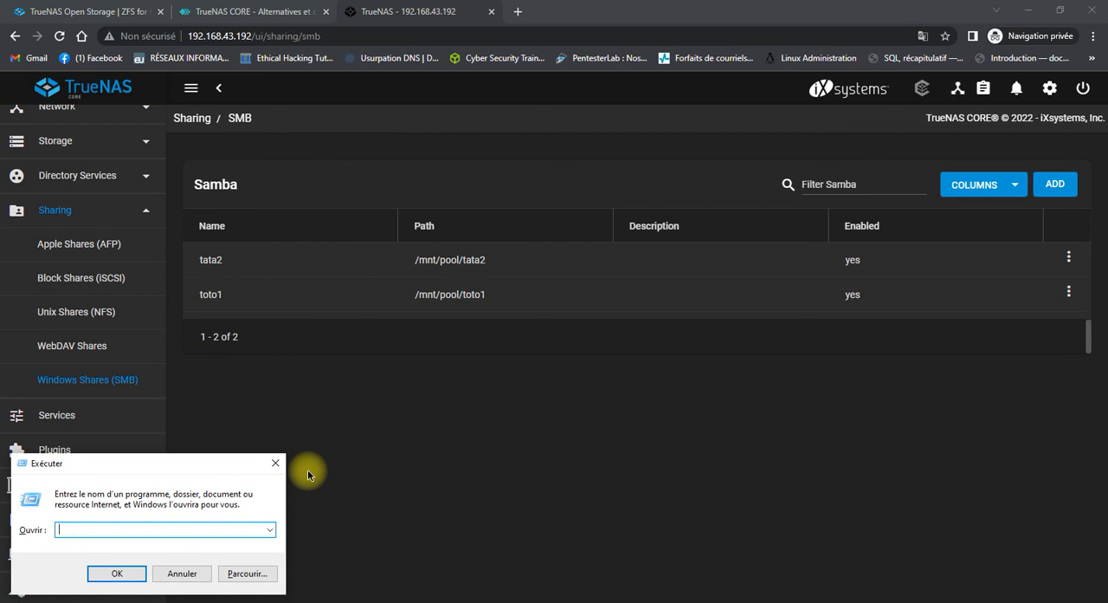
pyautogui.write('\\\\192.168.43.1')
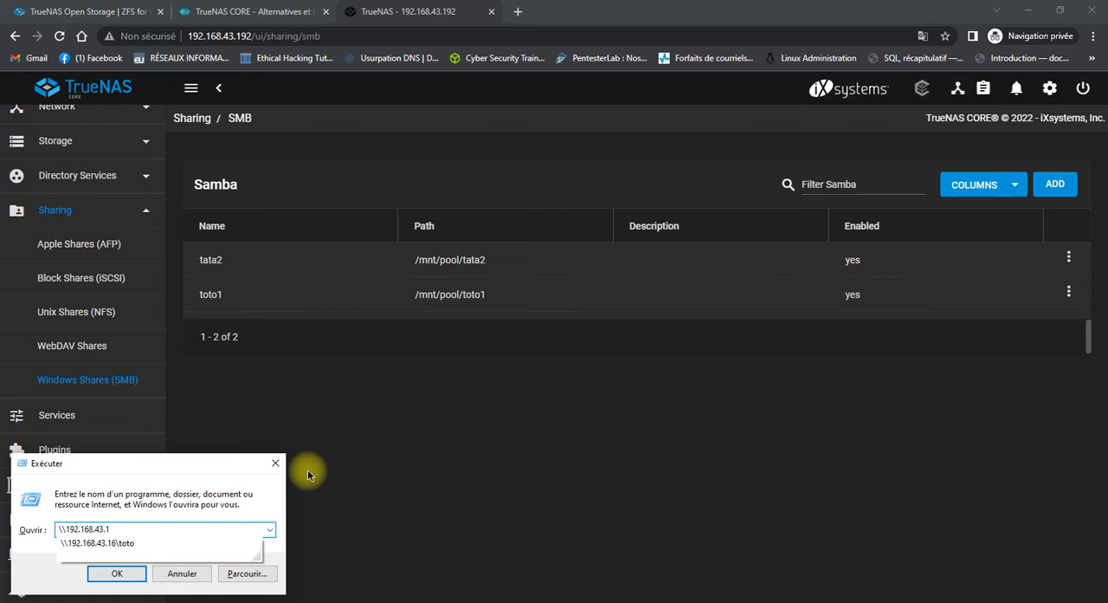
pyautogui.write('92')
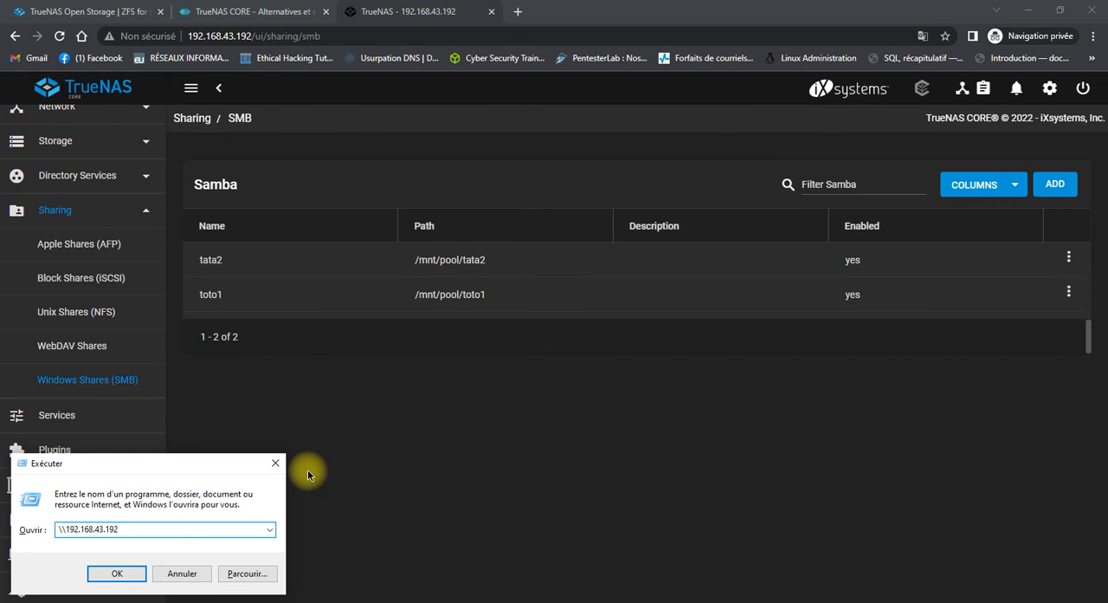
pyautogui.write('\\')
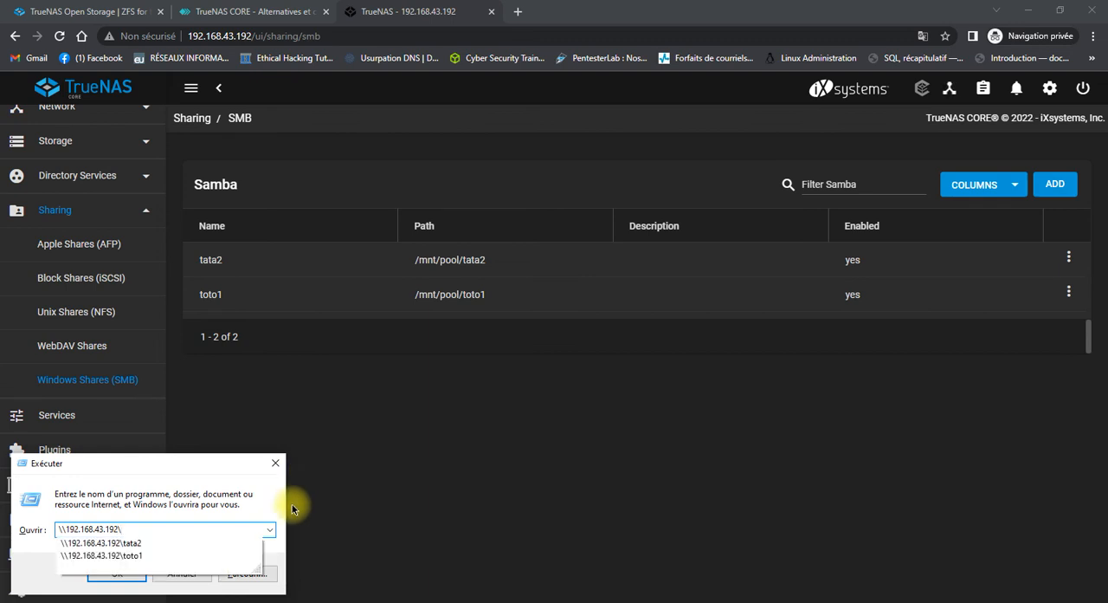
pyautogui.click(204, 542)
pyautogui.click(137, 572)
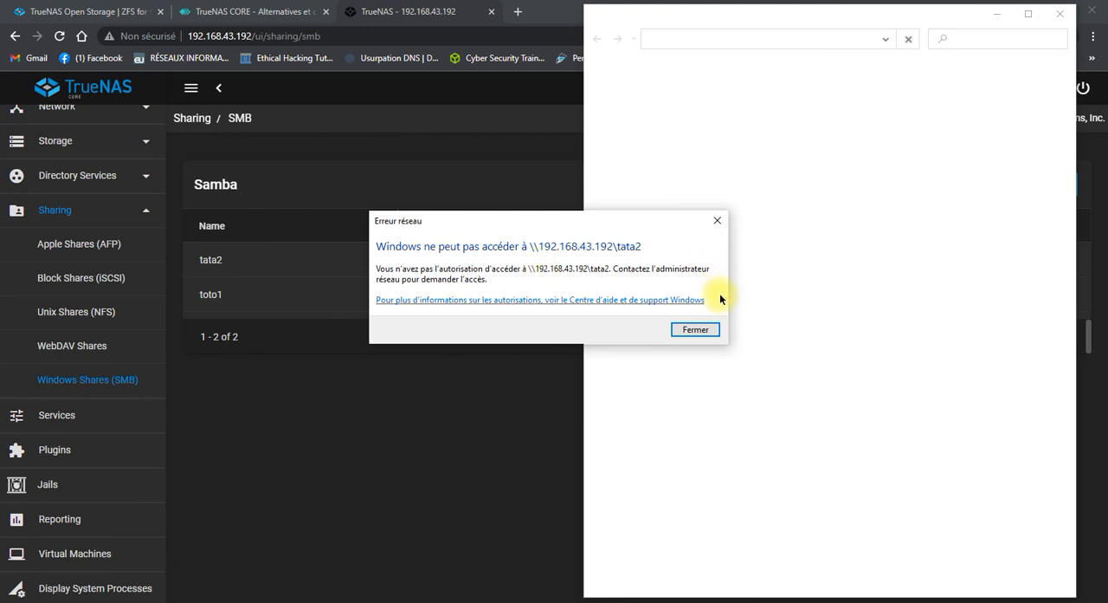
pyautogui.click(703, 329)
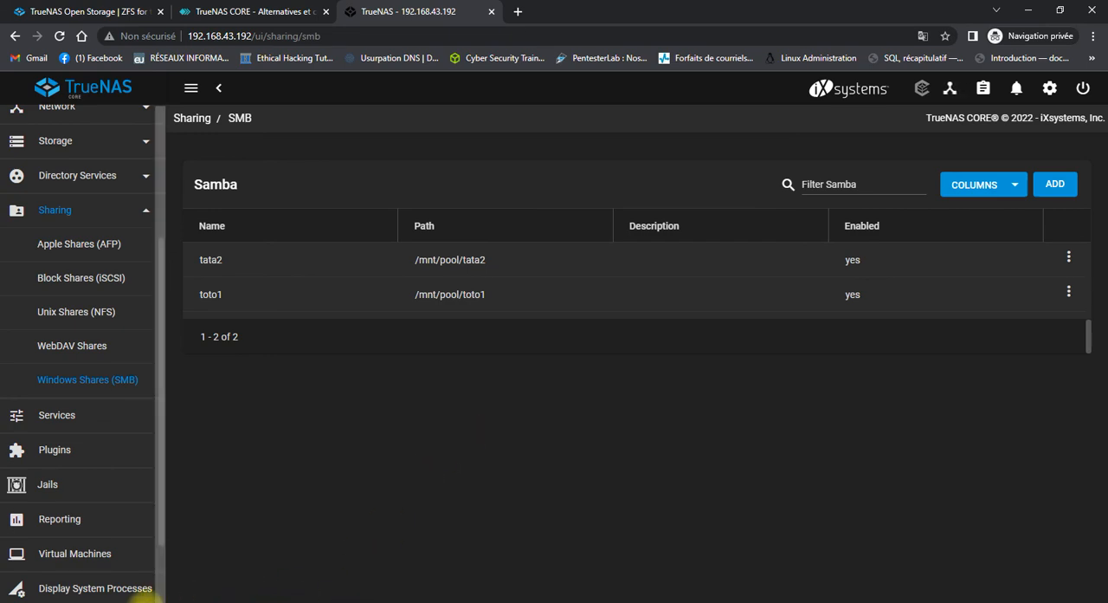
# Switch to File Explorer, open the toto1 (Z:) network drive and create a folder in it, keeping the default name.
pyautogui.moveTo(153, 594)
pyautogui.click(196, 537)
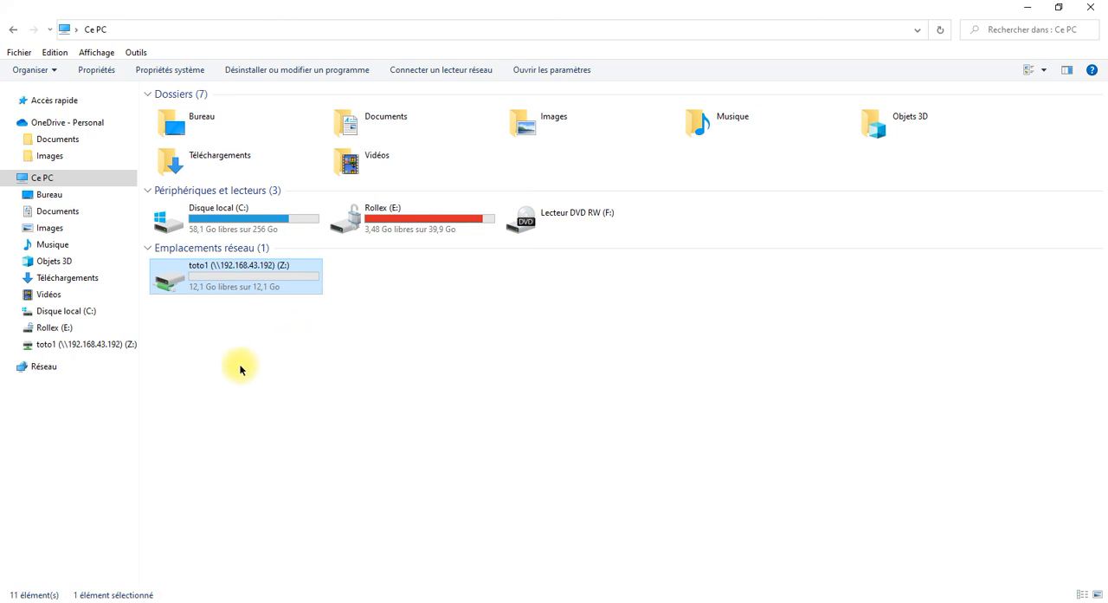
pyautogui.doubleClick(276, 267)
pyautogui.rightClick(475, 197)
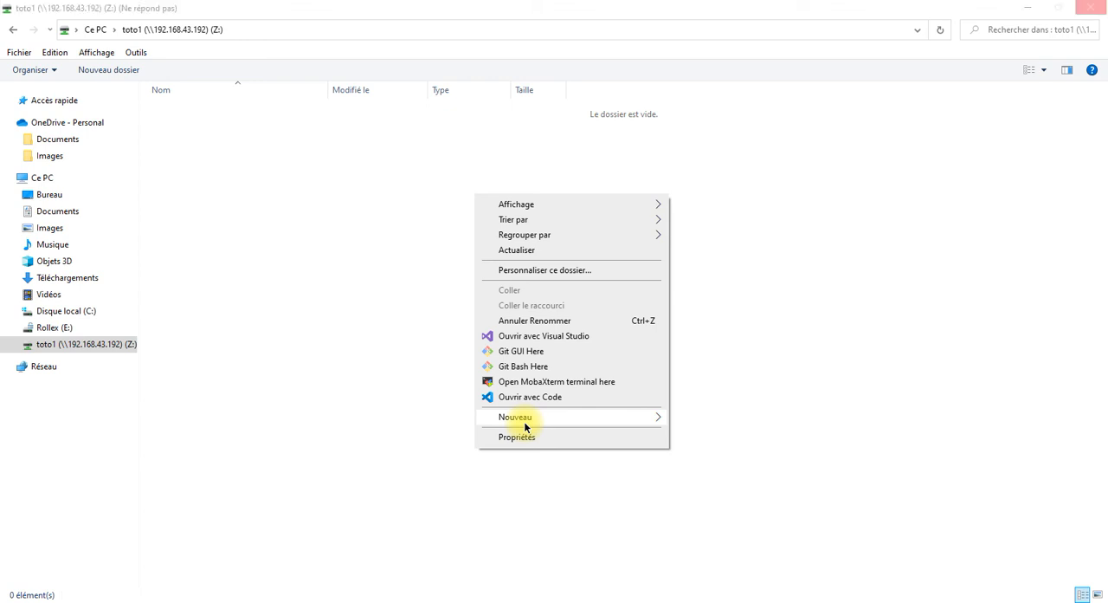
pyautogui.moveTo(522, 422)
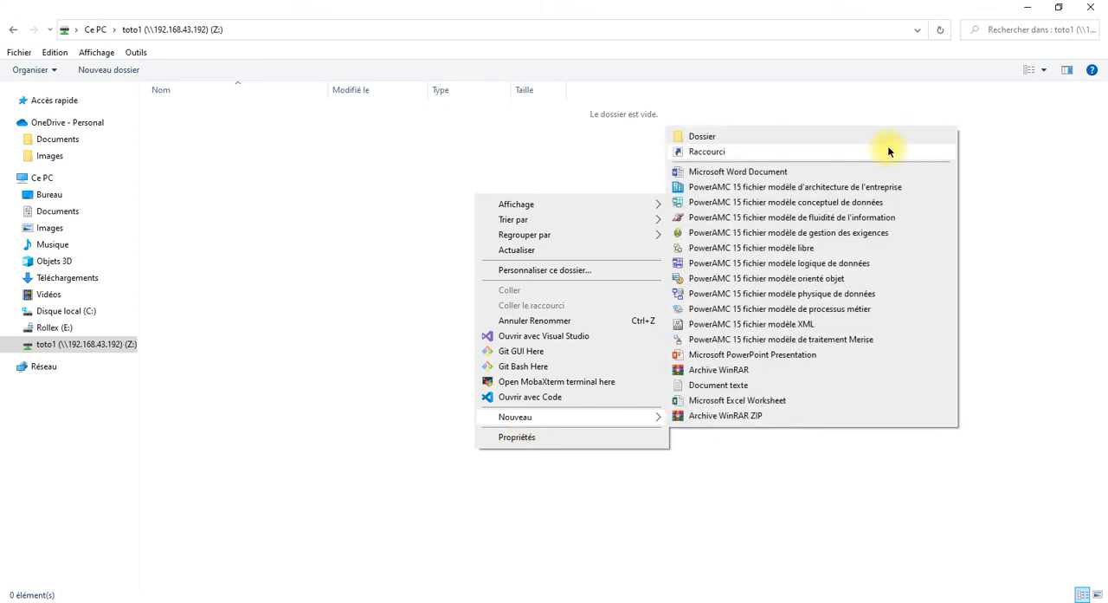
pyautogui.click(884, 138)
pyautogui.click(267, 198)
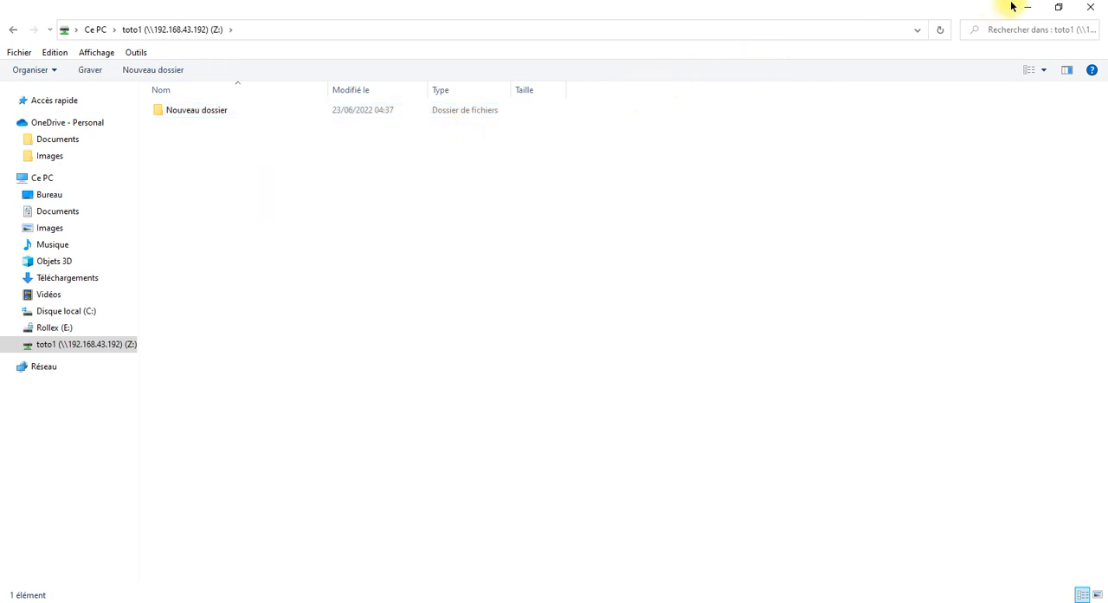
# Show the TrueNAS dashboard in Chrome and place the un-maximized toto1 (Z:) window over it, keeping the CPU and Pool cards visible.
pyautogui.click(1058, 7)
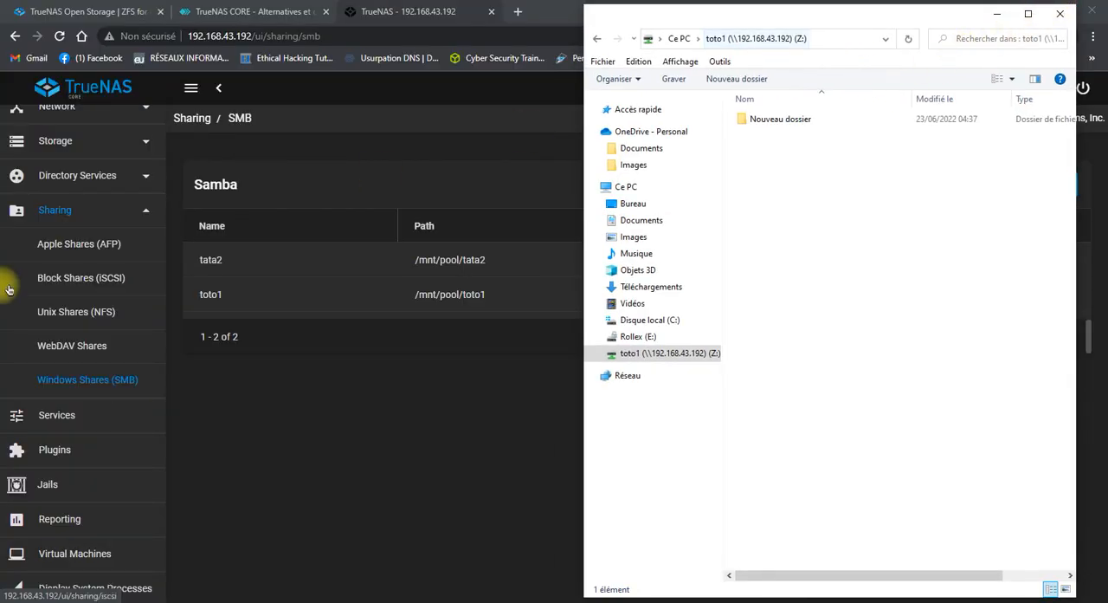
pyautogui.scroll(4, 104, 277)
pyautogui.click(72, 178)
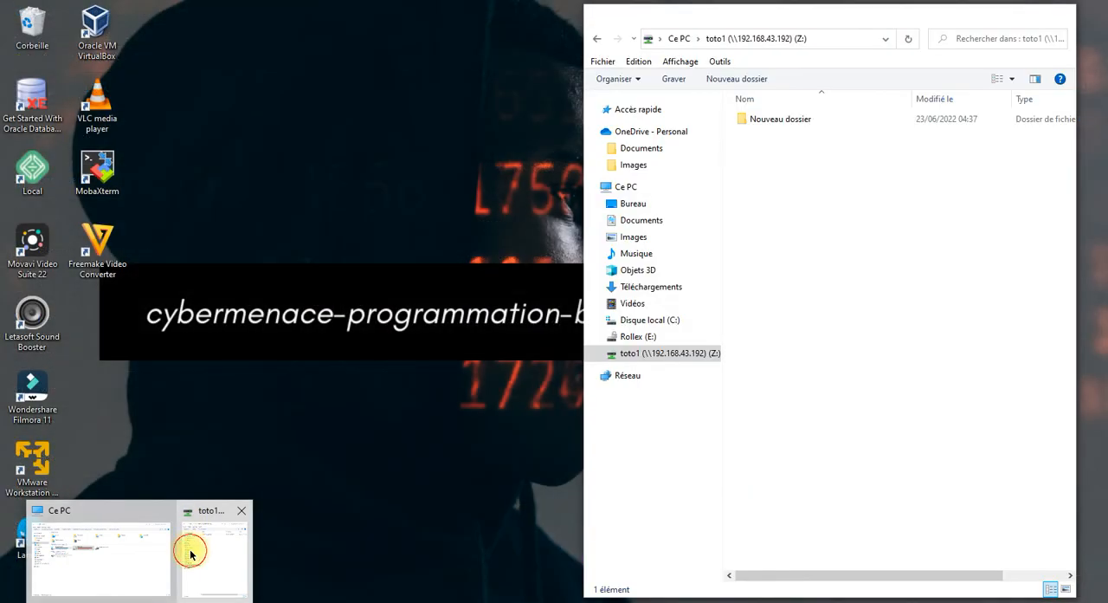
pyautogui.click(193, 549)
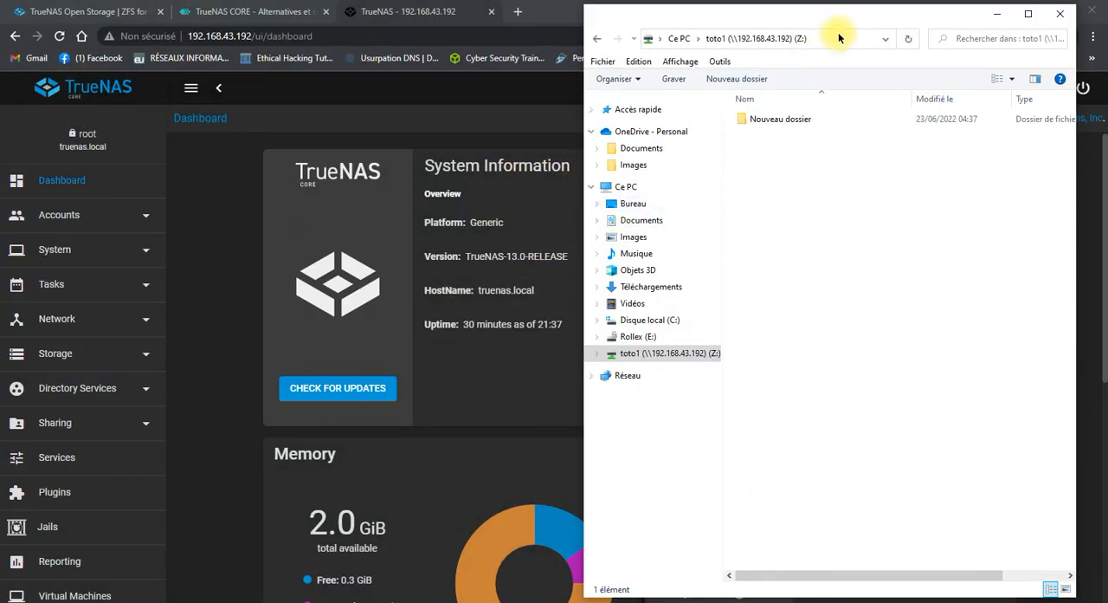
pyautogui.moveTo(898, 25); pyautogui.dragTo(312, 88)
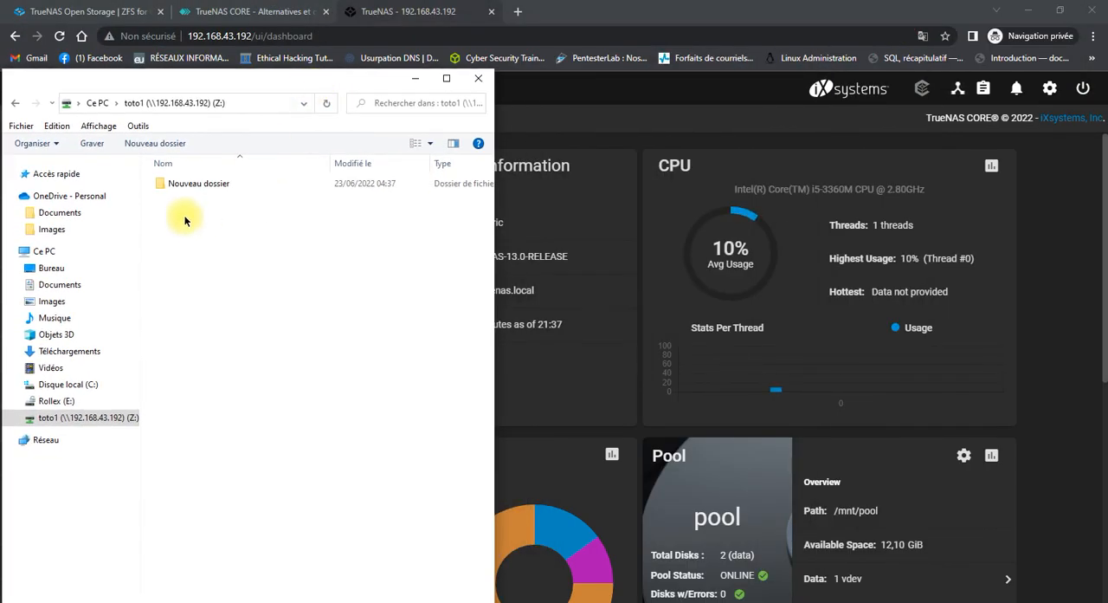
# Create a Microsoft Word document with the default name inside the new folder on the toto1 (Z:) drive.
pyautogui.doubleClick(211, 183)
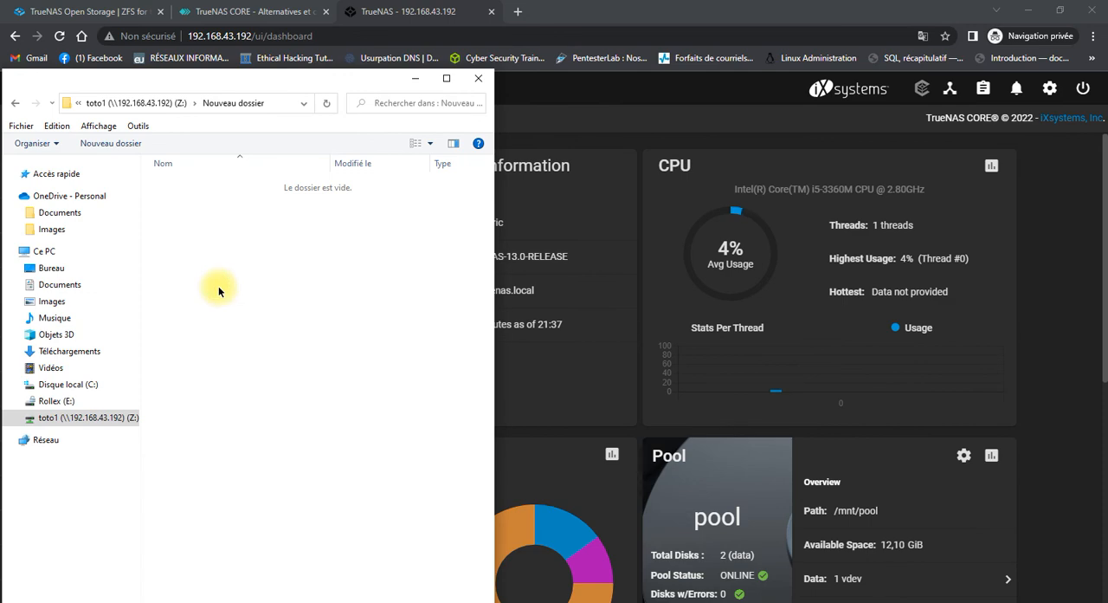
pyautogui.rightClick(267, 255)
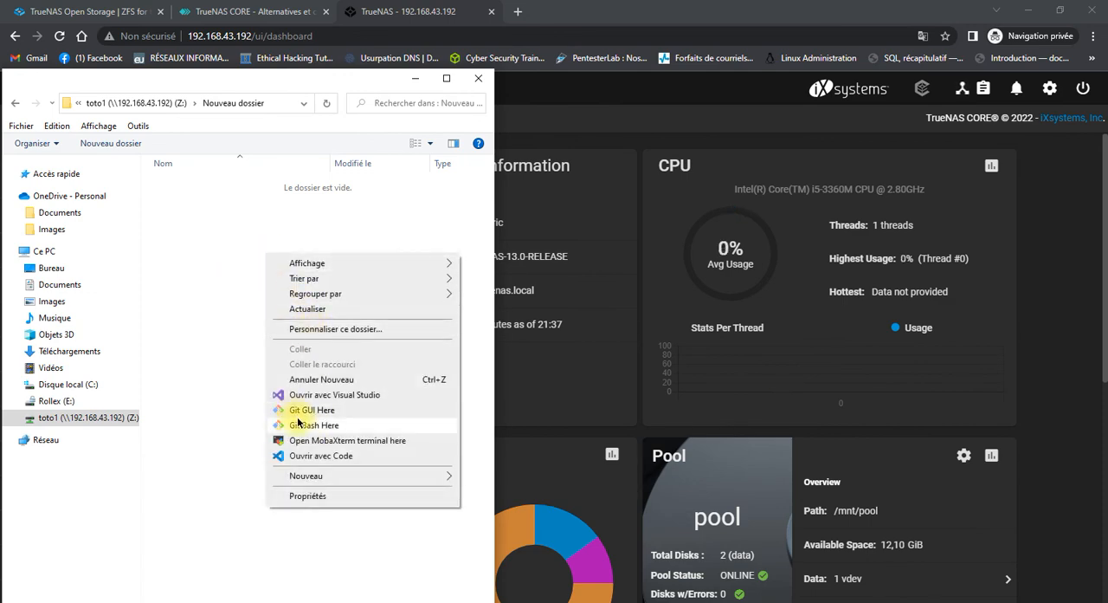
pyautogui.click(320, 476)
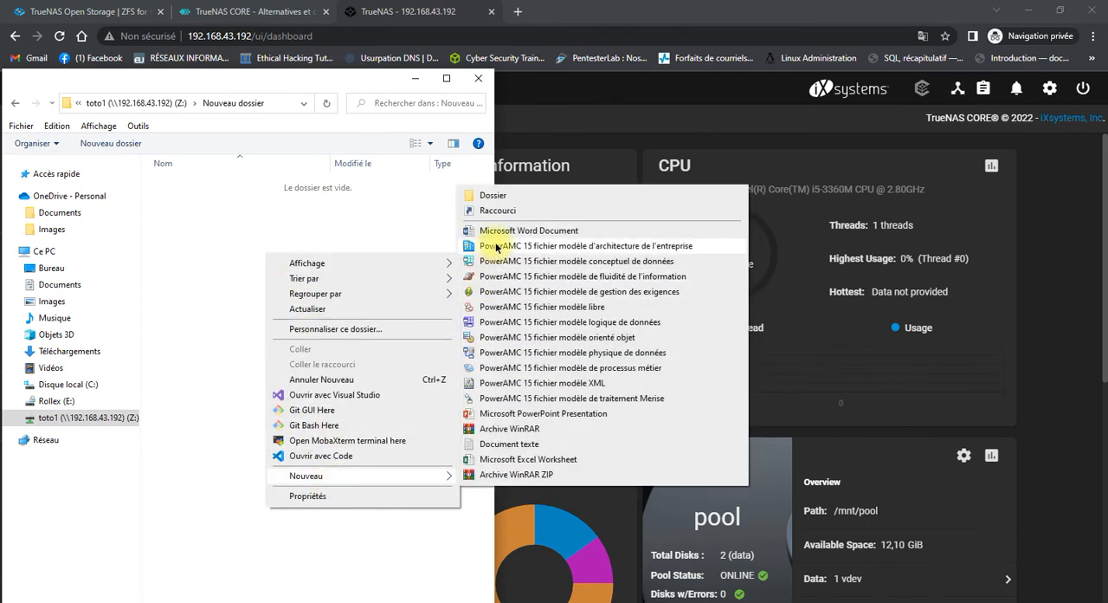
pyautogui.click(520, 230)
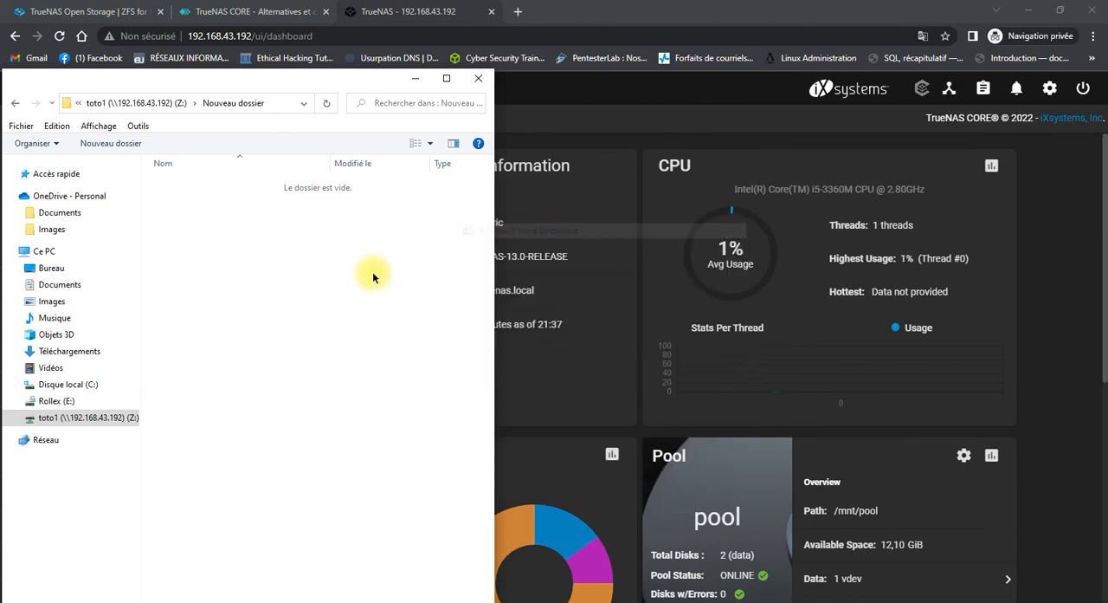
pyautogui.click(300, 410)
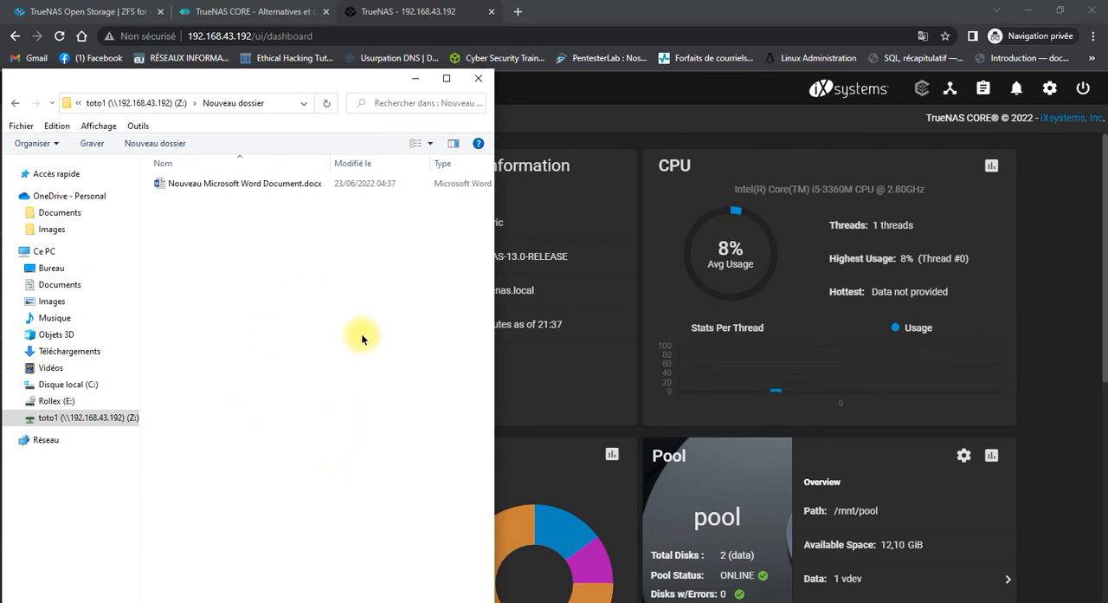
# Minimize the share's window and examine the CPU usage and System Load graphs in the TrueNAS CPU report.
pyautogui.click(417, 88)
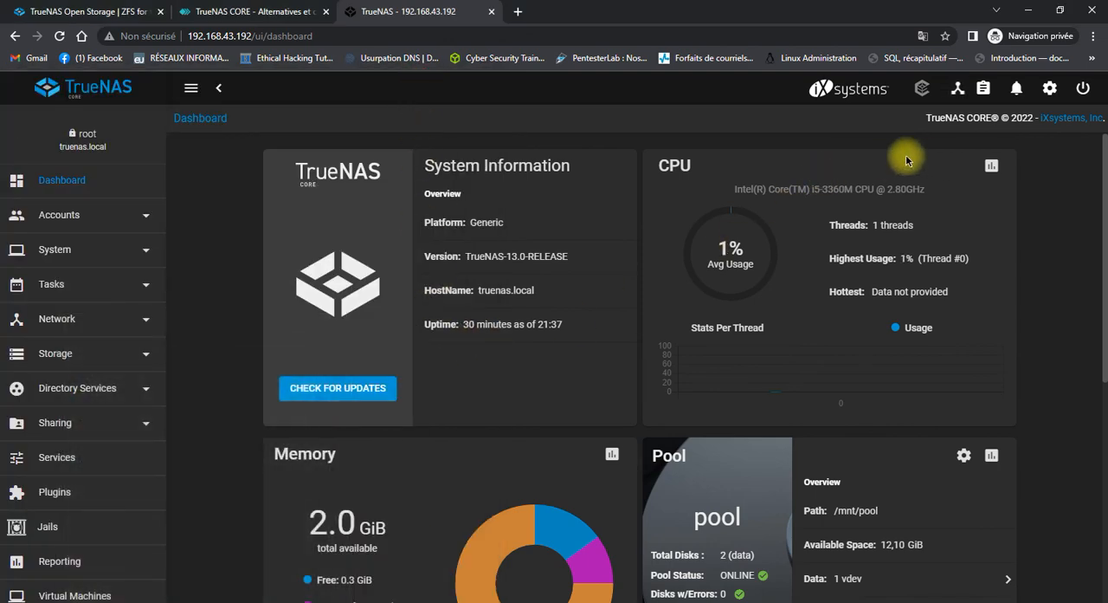
pyautogui.click(992, 168)
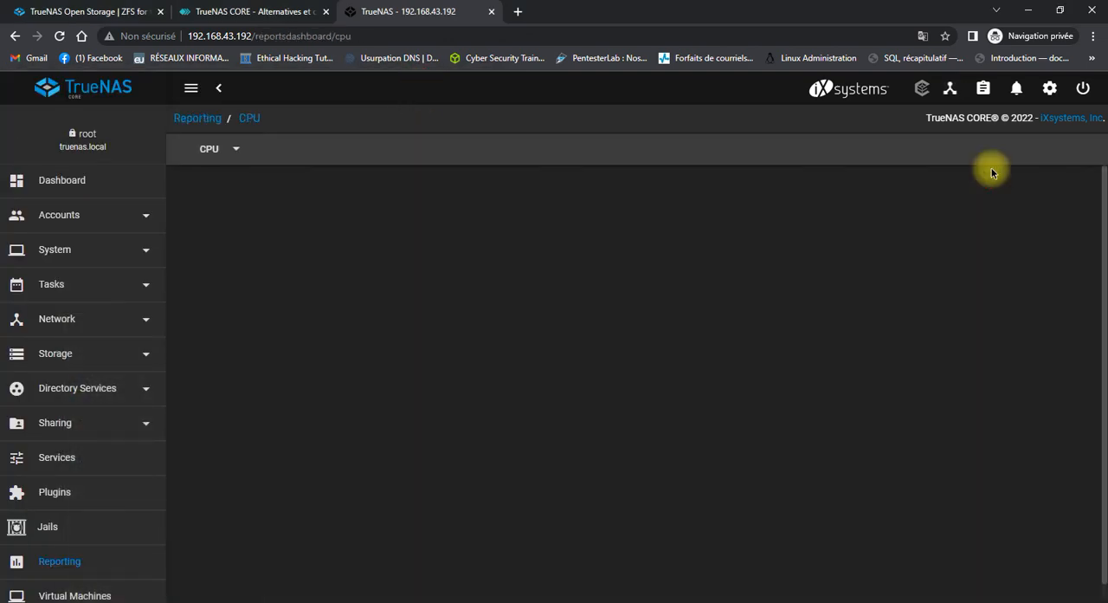
pyautogui.scroll(-2, 476, 425)
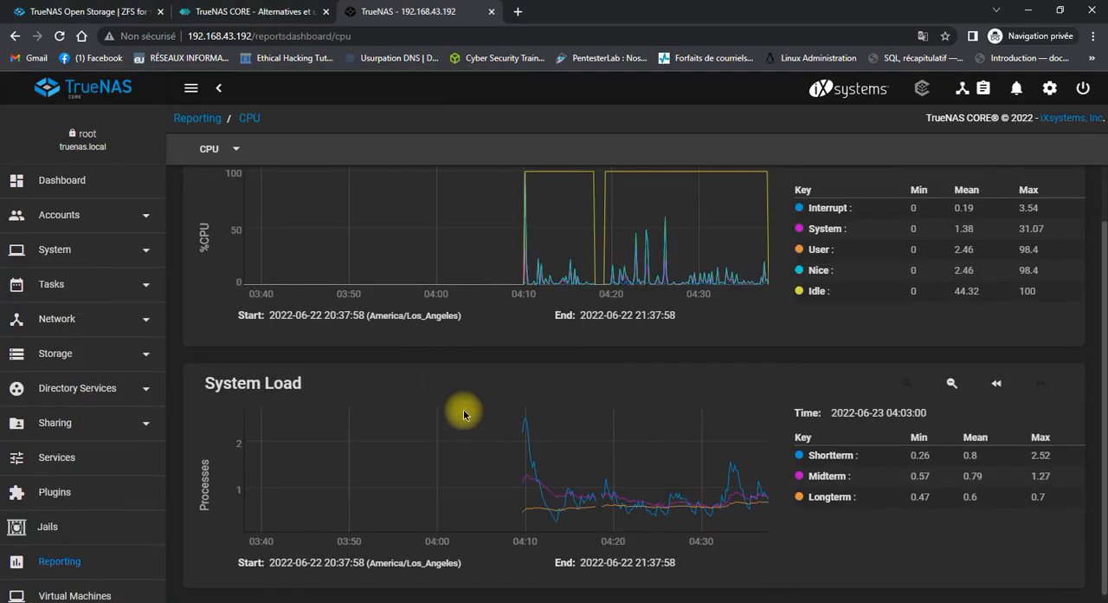
pyautogui.scroll(2, 464, 415)
pyautogui.scroll(-2, 527, 433)
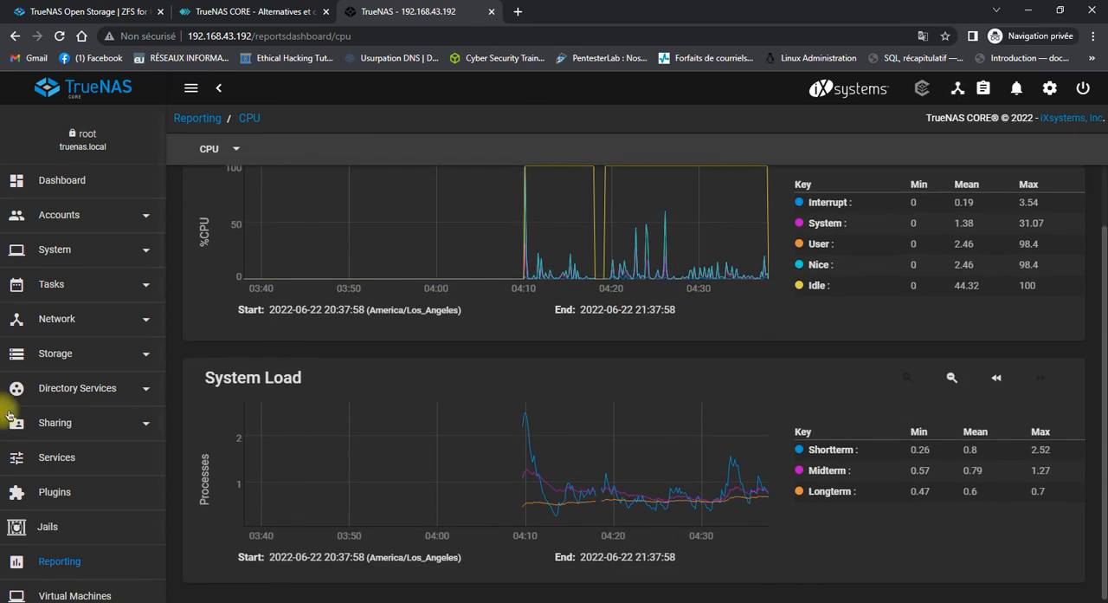
pyautogui.scroll(-3, 18, 498)
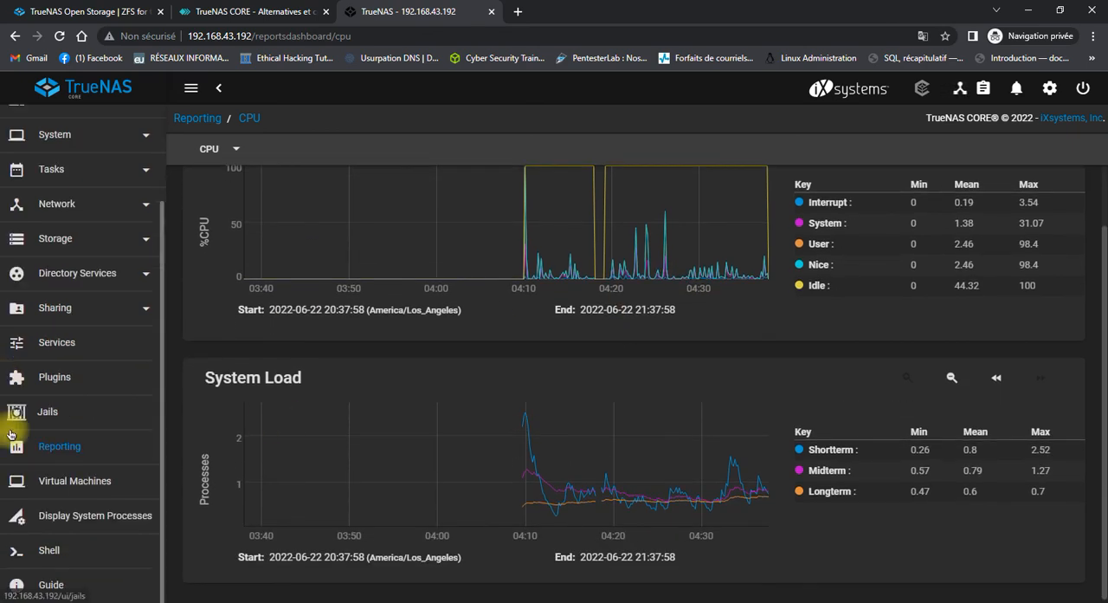
# View the TrueNAS Virtual Machines page and Shell, then check the stockage-reseau console in VirtualBox and return to the web Shell.
pyautogui.click(95, 492)
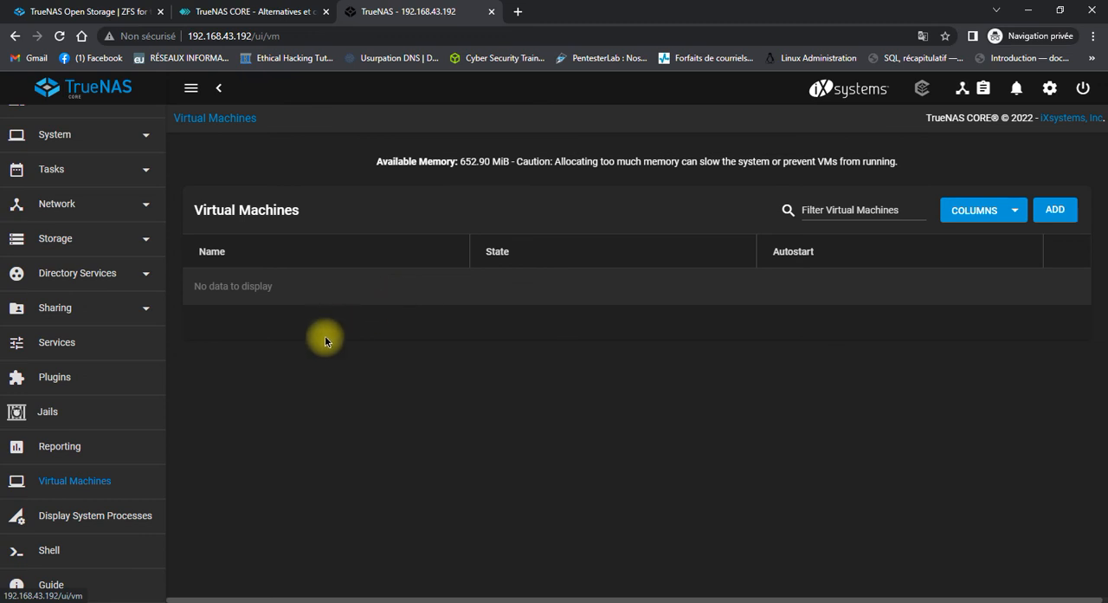
pyautogui.click(59, 454)
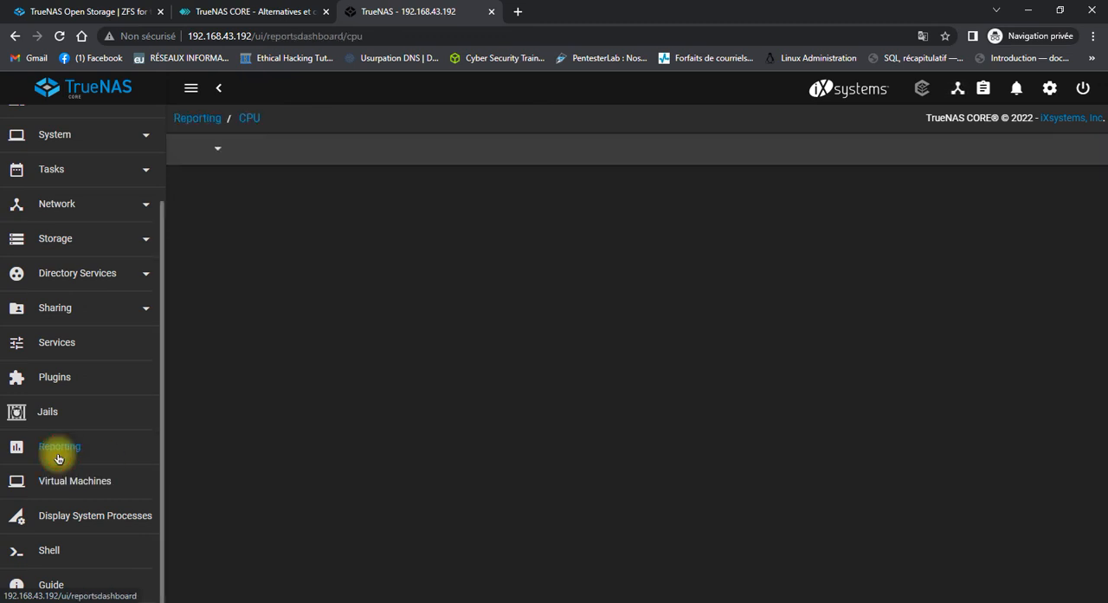
pyautogui.click(47, 552)
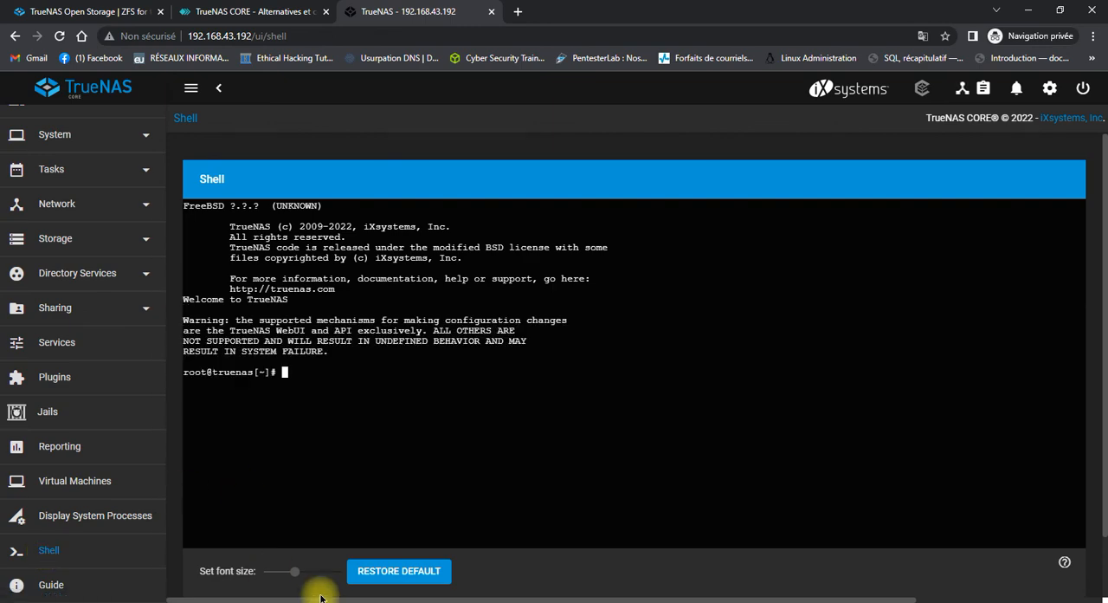
pyautogui.click(397, 602)
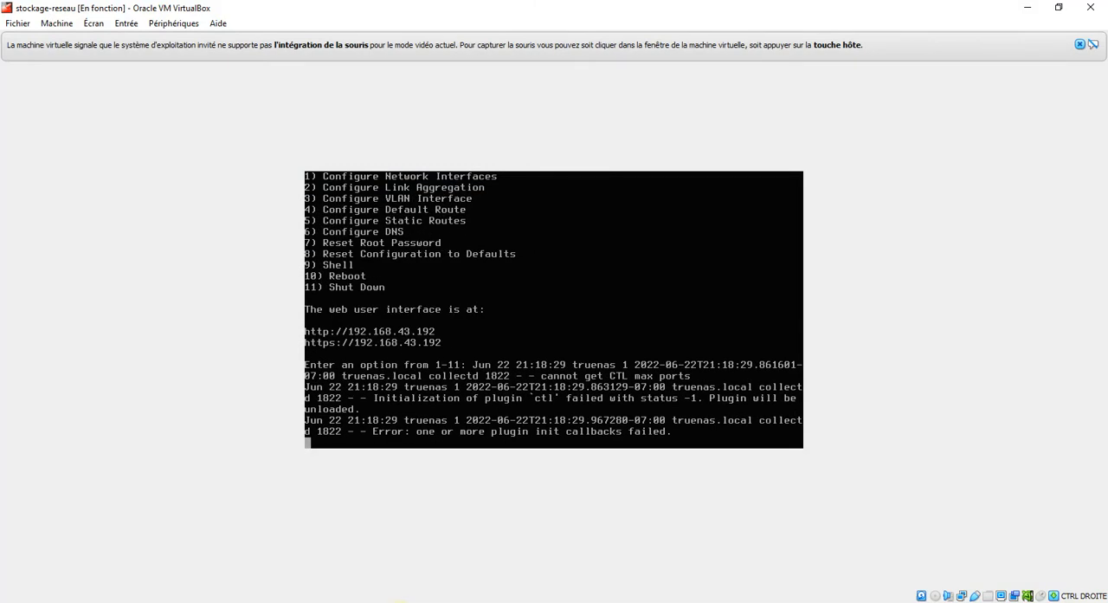
pyautogui.click(398, 602)
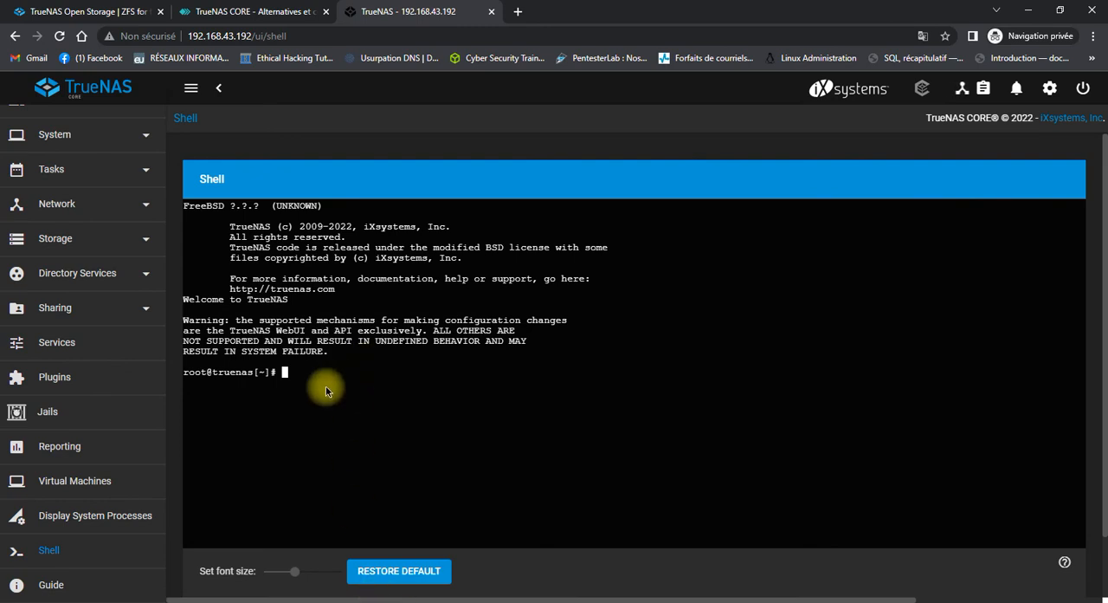
# Choose the pool named pool as the storage for plugins and jails, and dismiss the resulting dialog.
pyautogui.scroll(1, 94, 434)
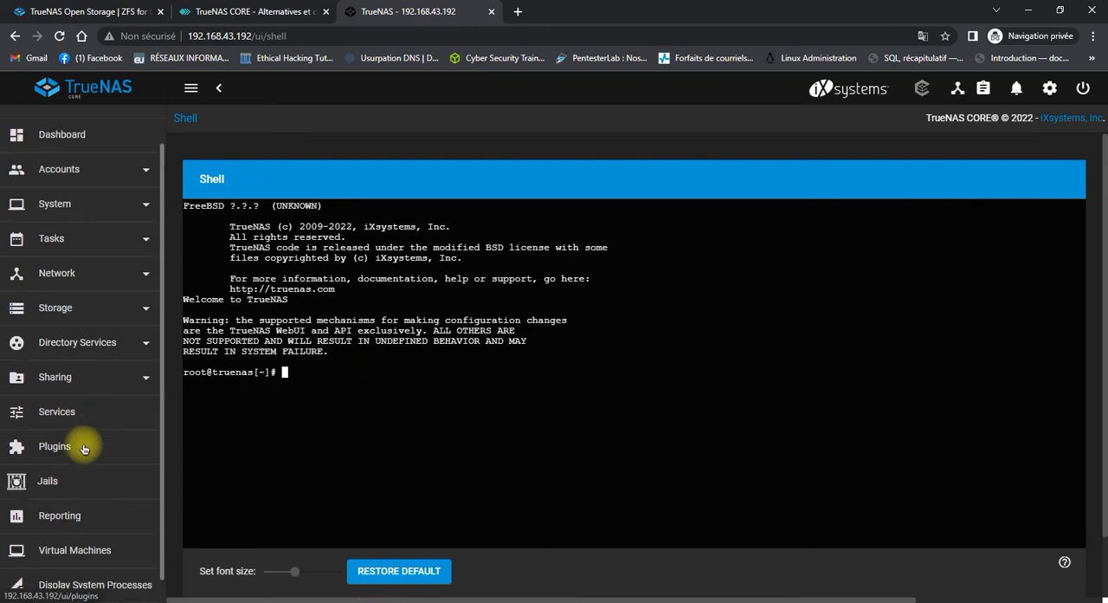
pyautogui.click(83, 446)
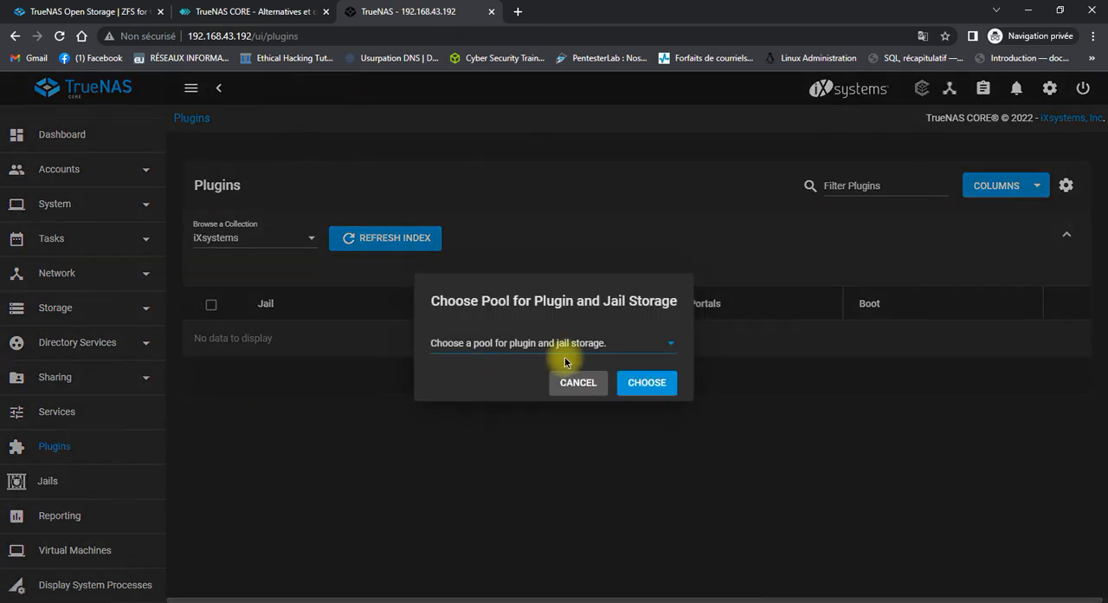
pyautogui.click(563, 346)
pyautogui.click(567, 348)
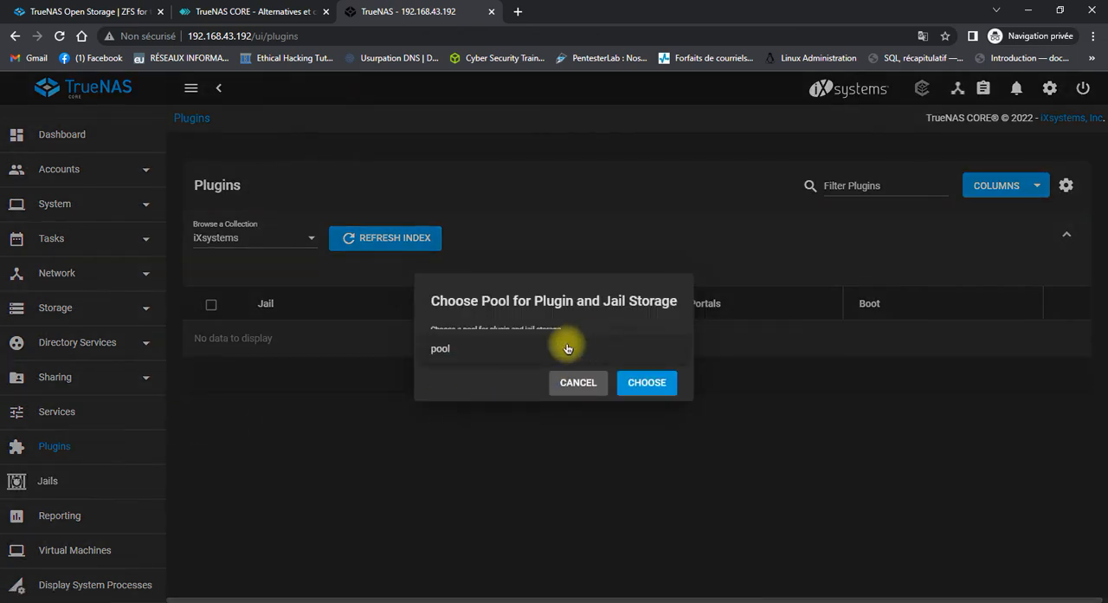
pyautogui.click(649, 387)
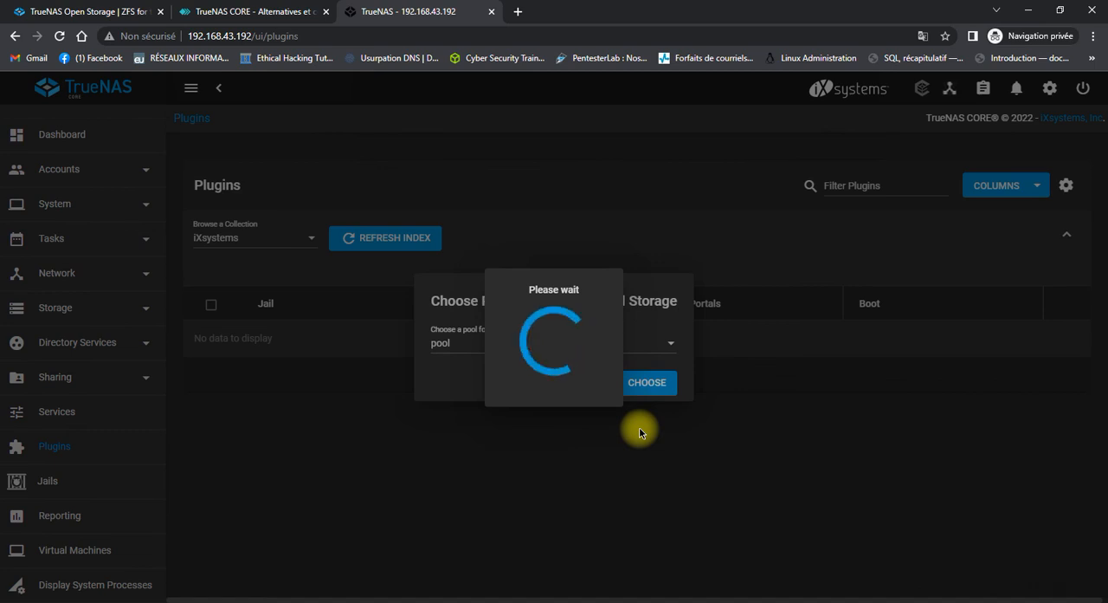
pyautogui.click(679, 372)
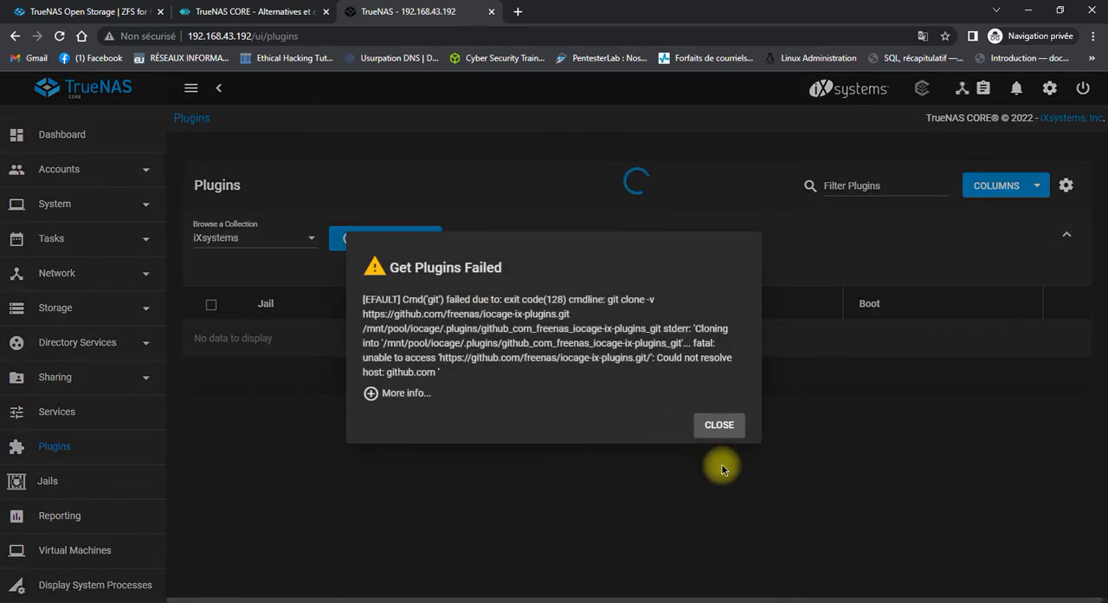
pyautogui.click(726, 426)
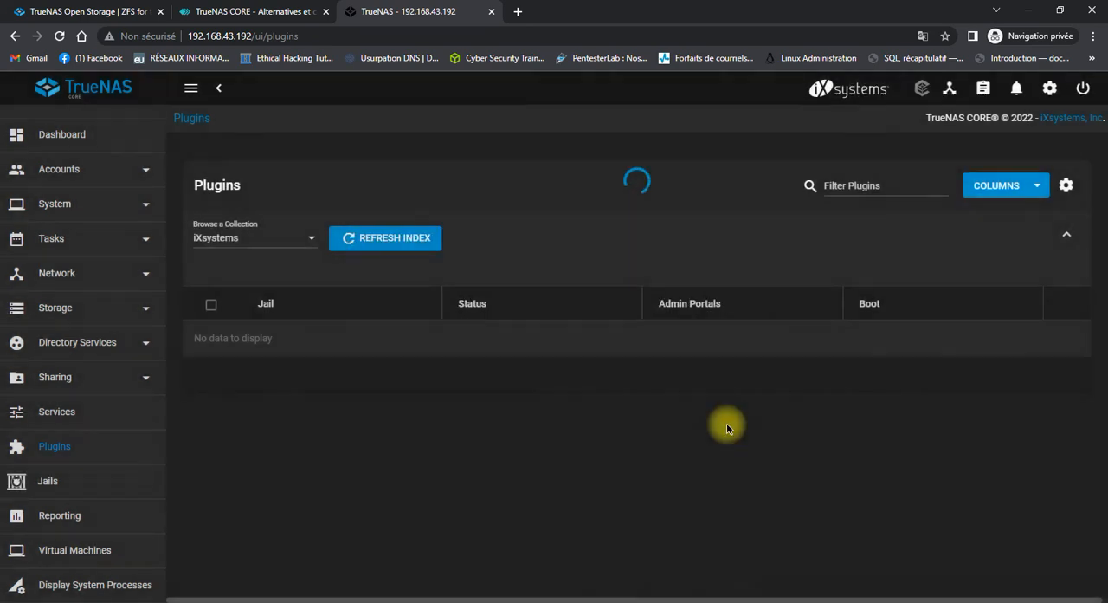
# Start the SSH service in the TrueNAS services list.
pyautogui.click(94, 418)
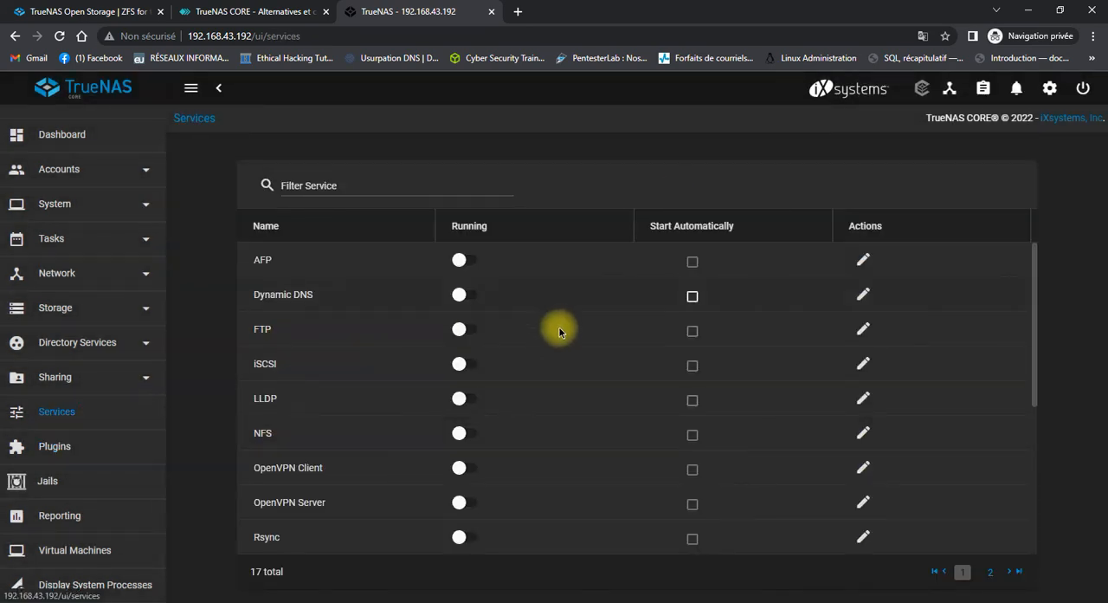
pyautogui.scroll(-3, 606, 433)
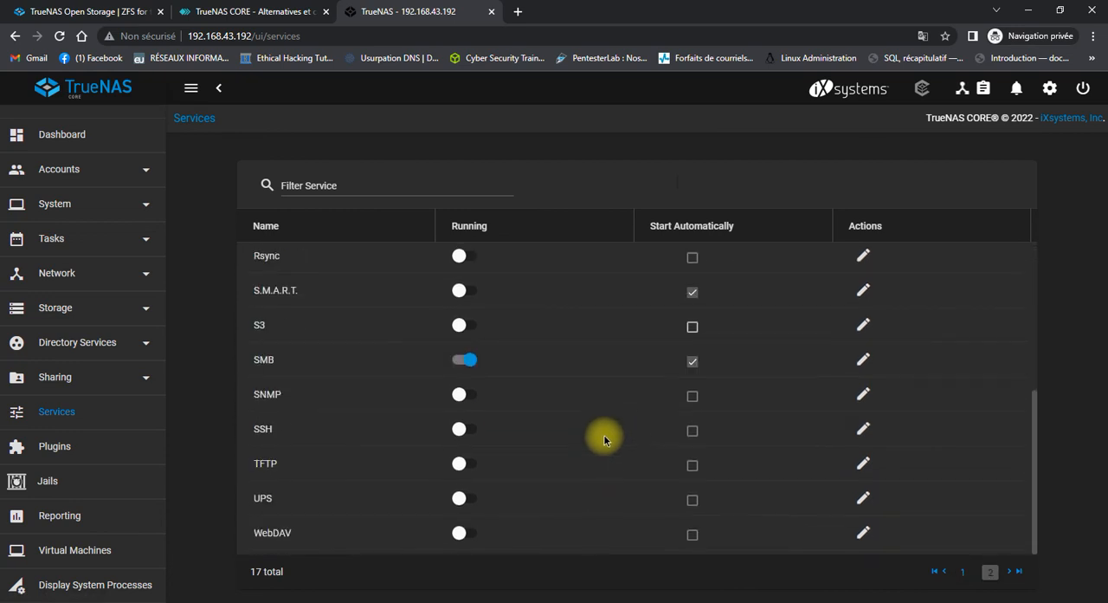
pyautogui.click(462, 429)
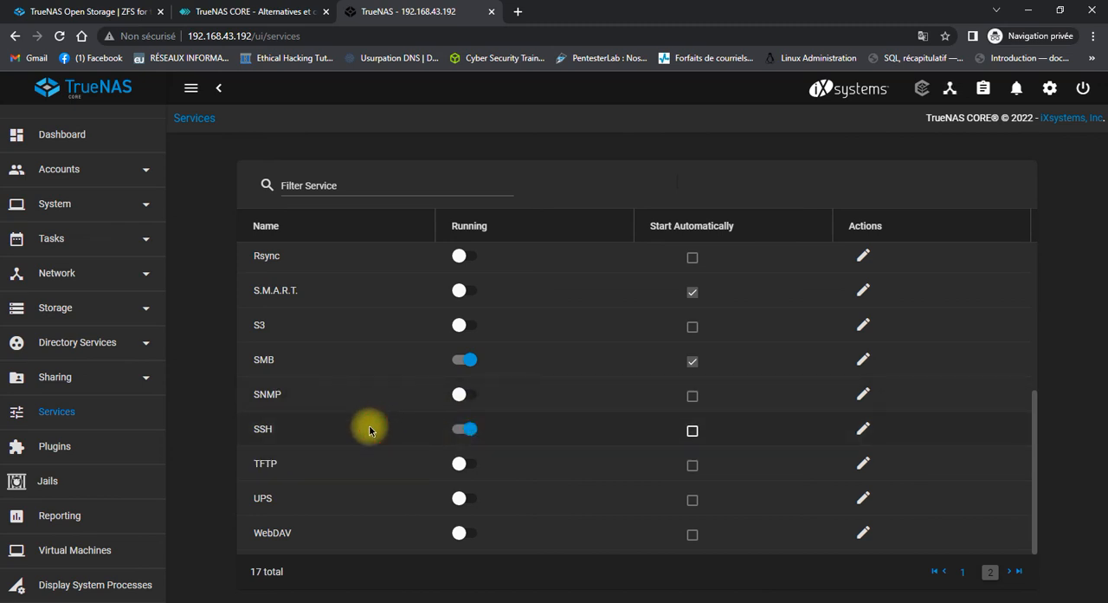
# Look through the entries offered under Directory Services and Network in the TrueNAS navigation.
pyautogui.scroll(1, 64, 390)
pyautogui.click(51, 387)
pyautogui.scroll(-2, 110, 384)
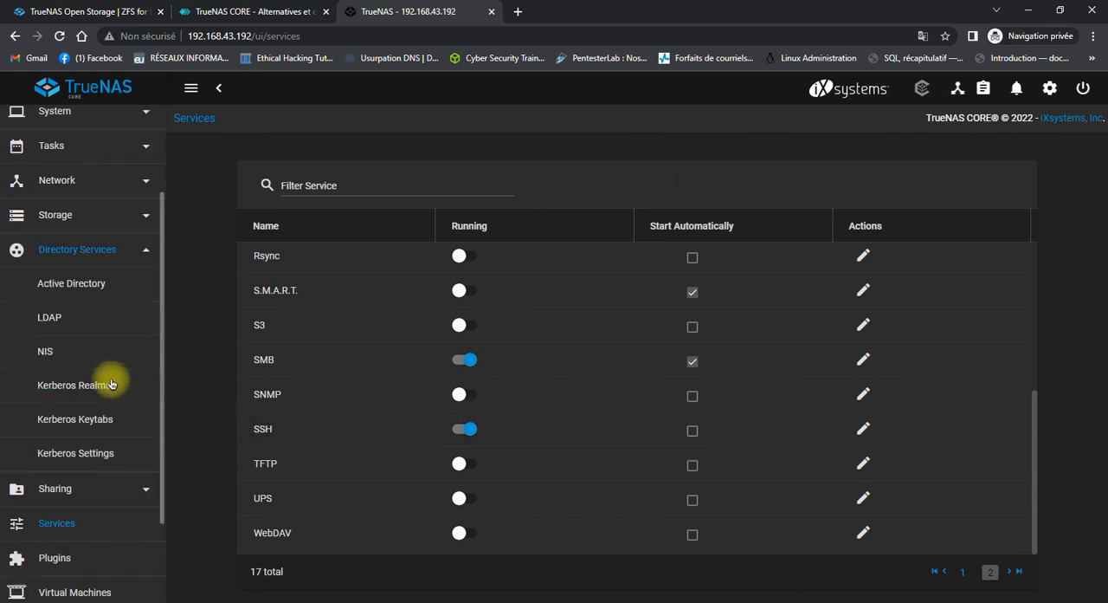
pyautogui.scroll(-2, 111, 384)
pyautogui.scroll(2, 111, 376)
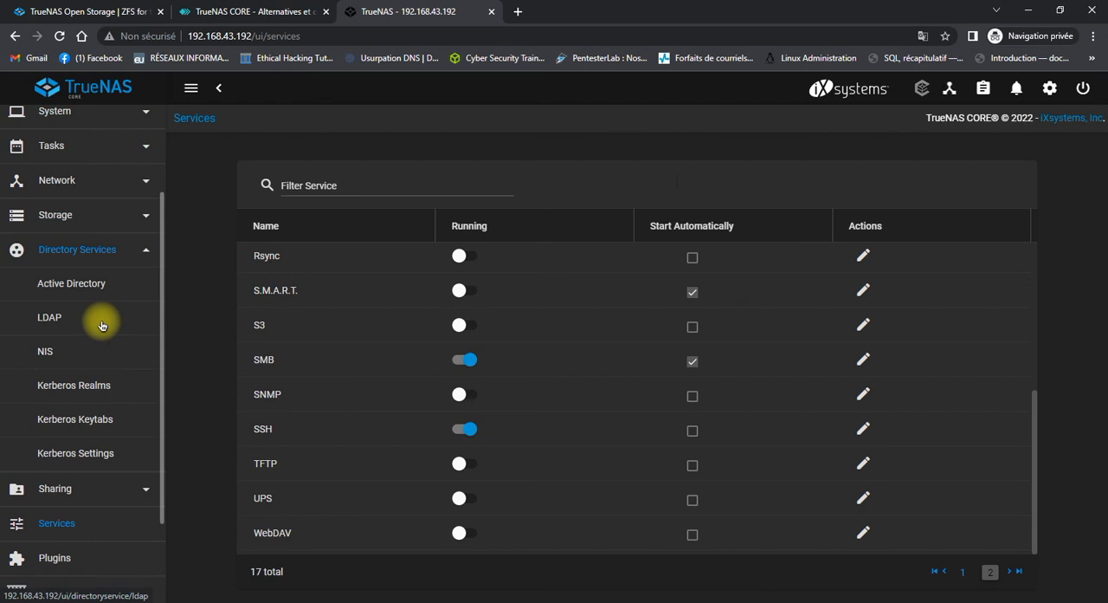
pyautogui.click(86, 247)
pyautogui.click(91, 241)
pyautogui.click(100, 215)
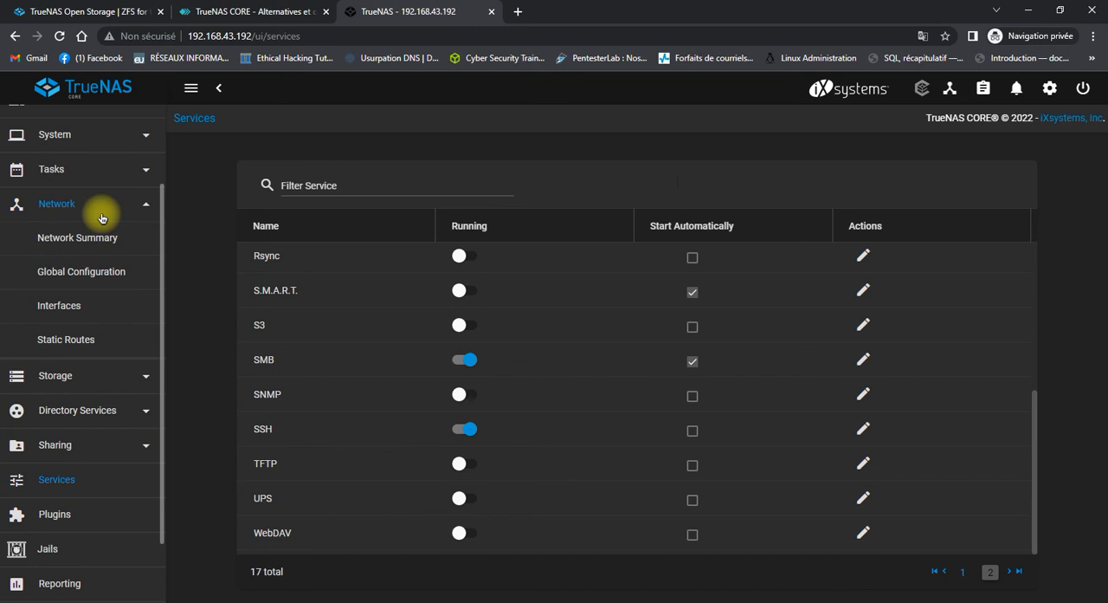
# View the Cron Jobs, S.M.A.R.T. Tests and Rsync Tasks pages among the TrueNAS tasks.
pyautogui.click(126, 170)
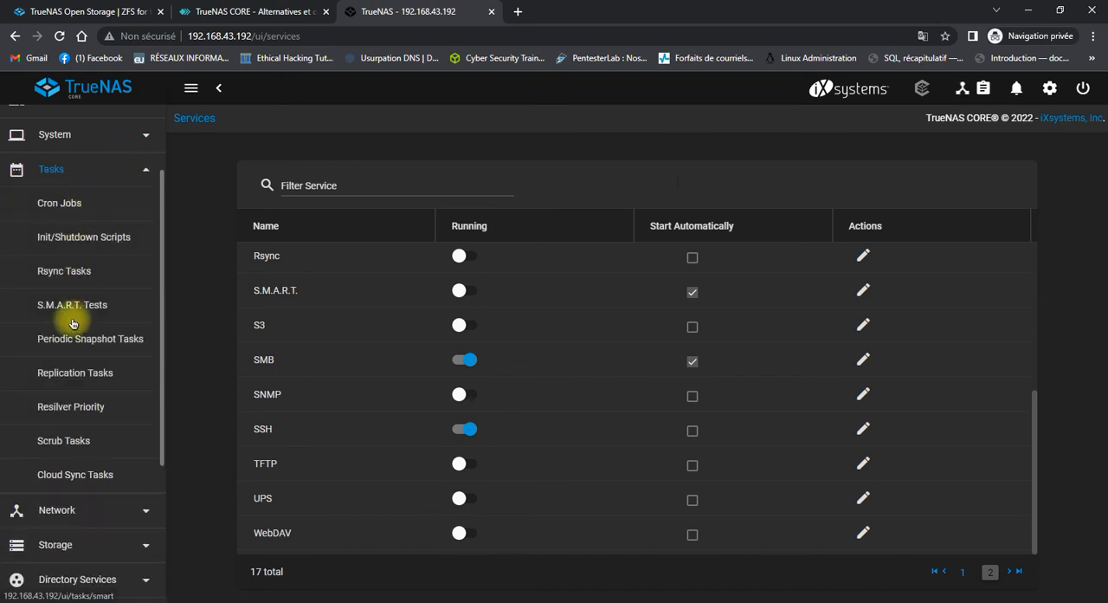
pyautogui.click(79, 205)
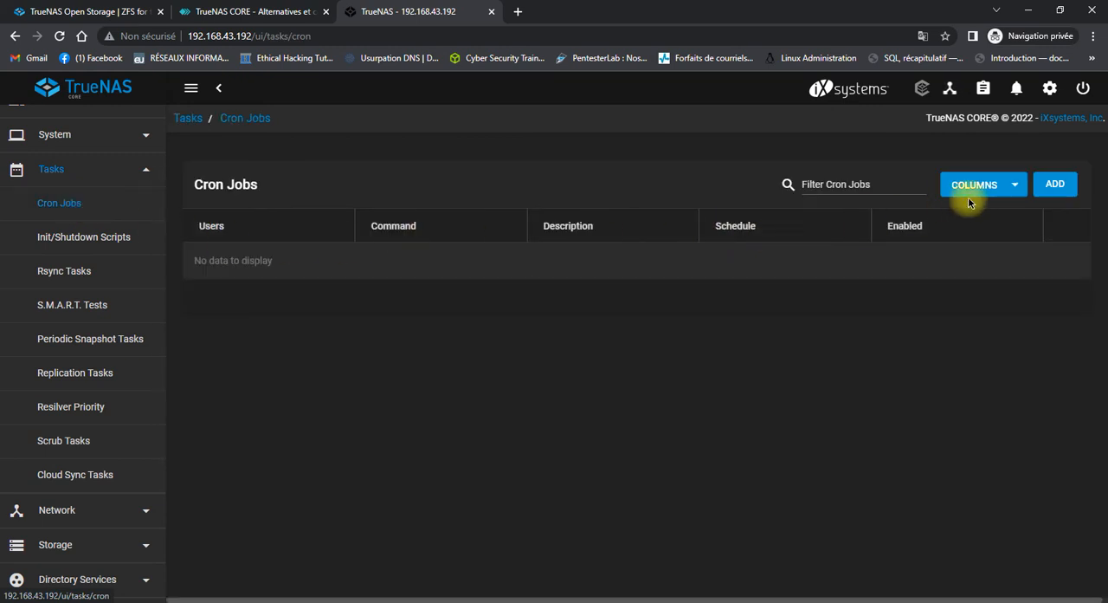
pyautogui.click(77, 307)
pyautogui.click(71, 270)
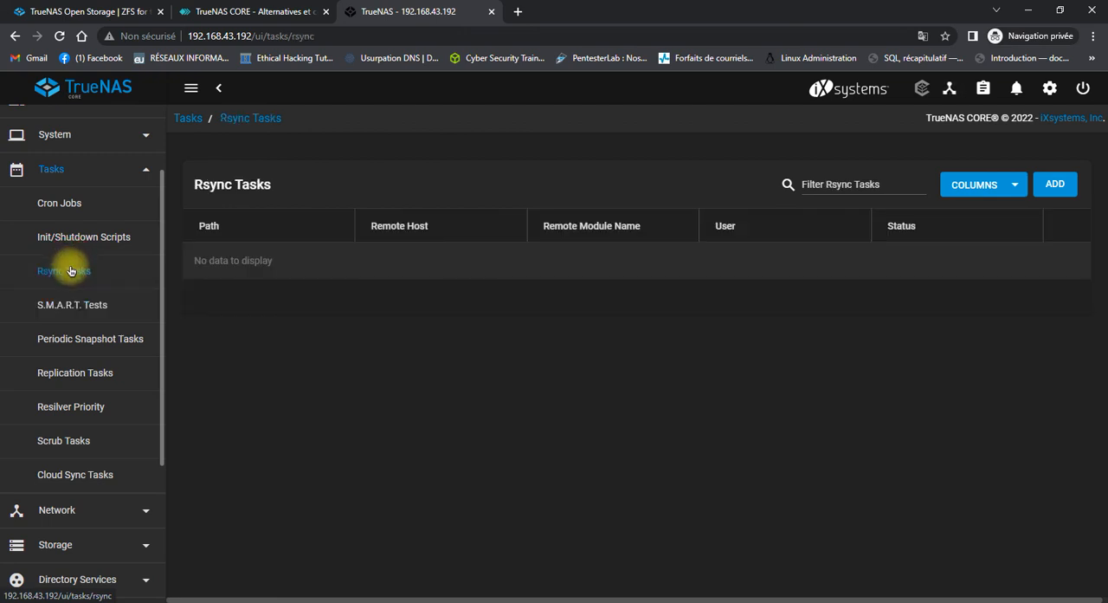
# View the General system settings and the NTP Servers list, checking the actions available for 1.freebsd.pool.ntp.org.
pyautogui.scroll(3, 73, 269)
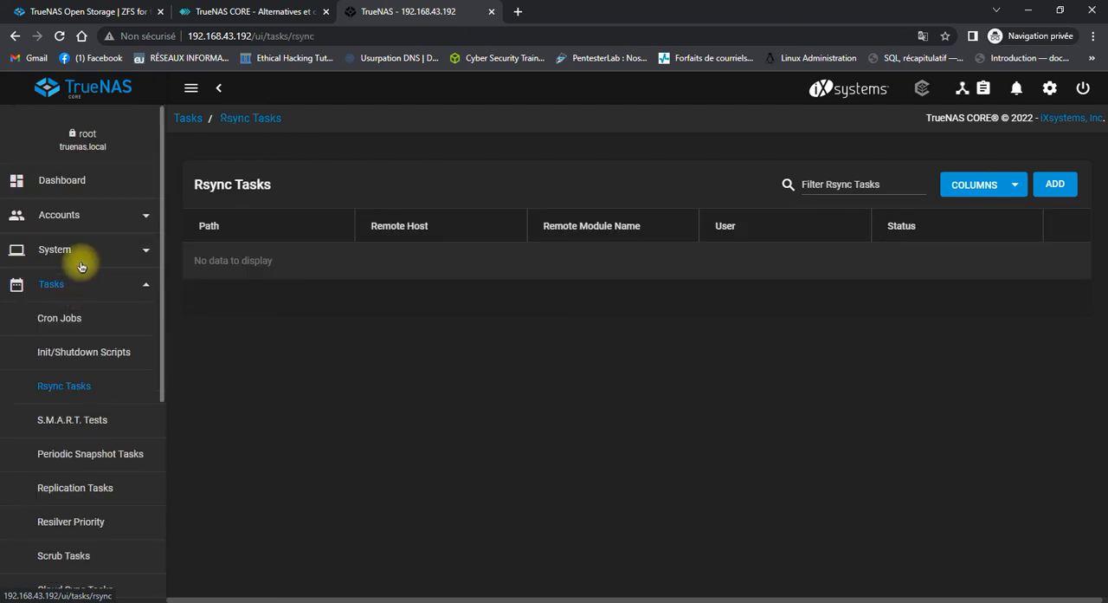
pyautogui.click(81, 251)
pyautogui.click(75, 283)
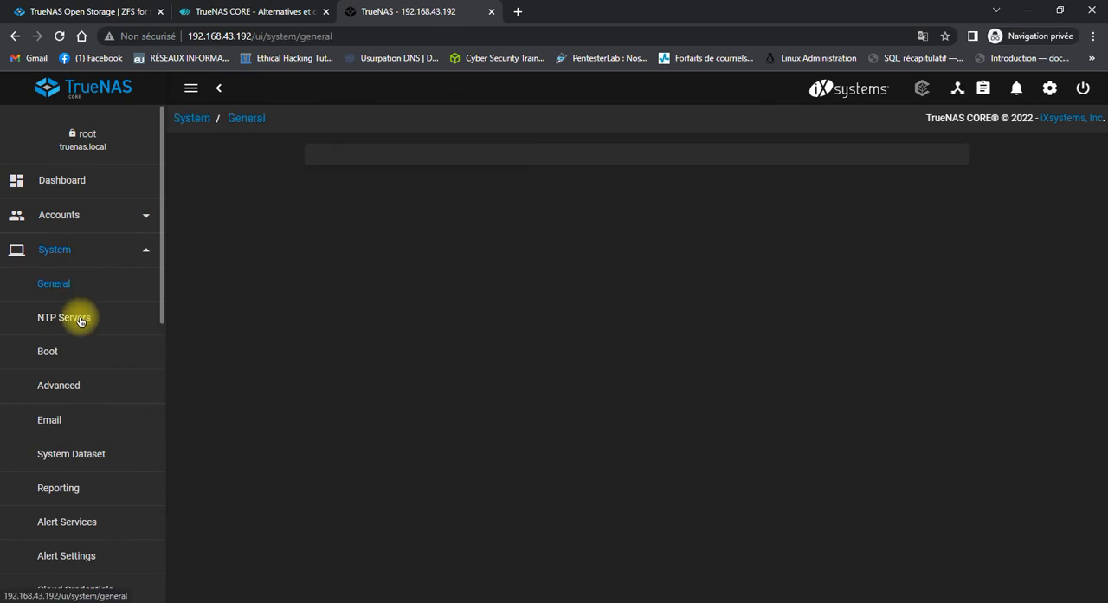
pyautogui.click(78, 321)
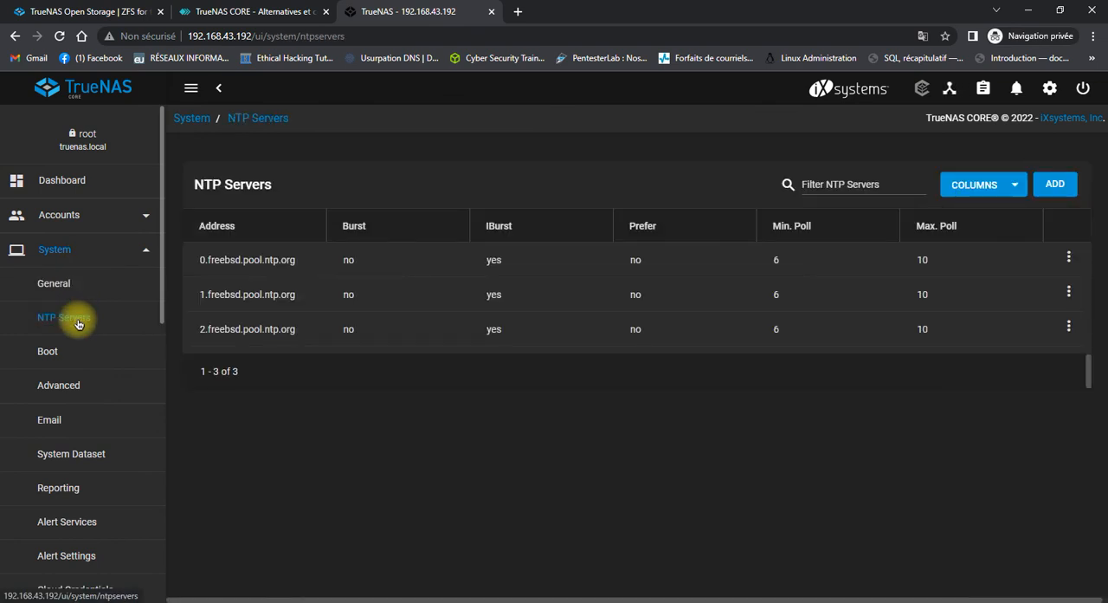
pyautogui.click(1069, 294)
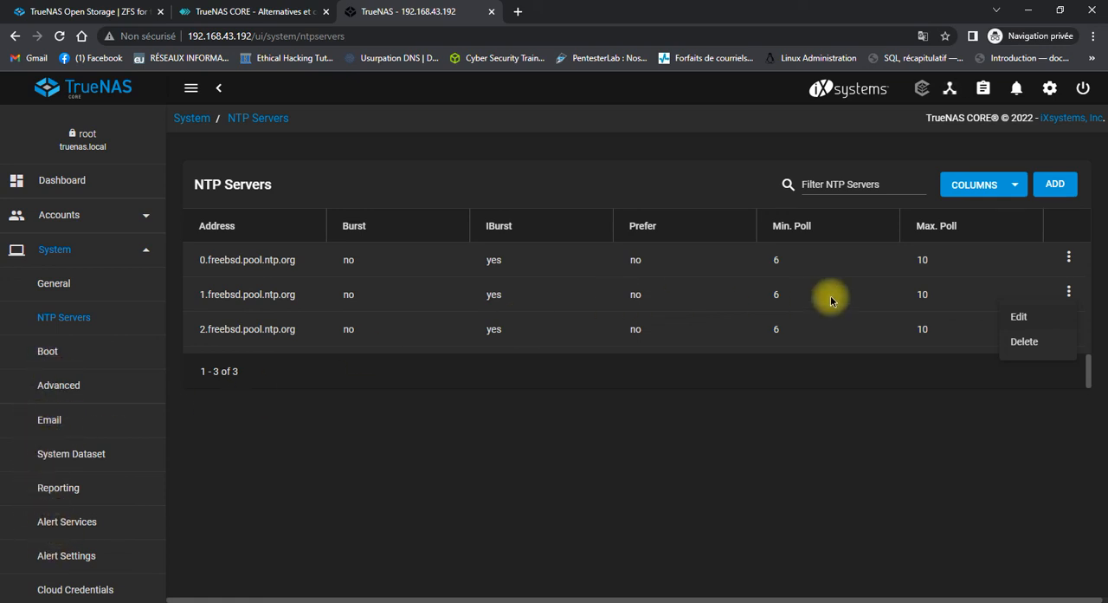
pyautogui.click(877, 398)
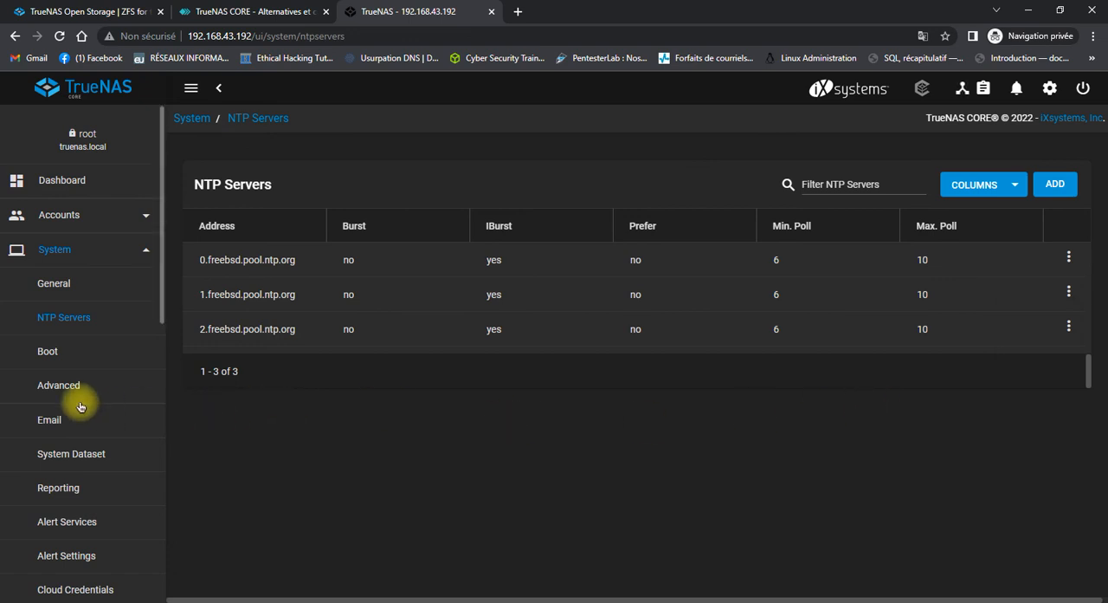
# View the system Email settings and the Alert Services list.
pyautogui.click(49, 421)
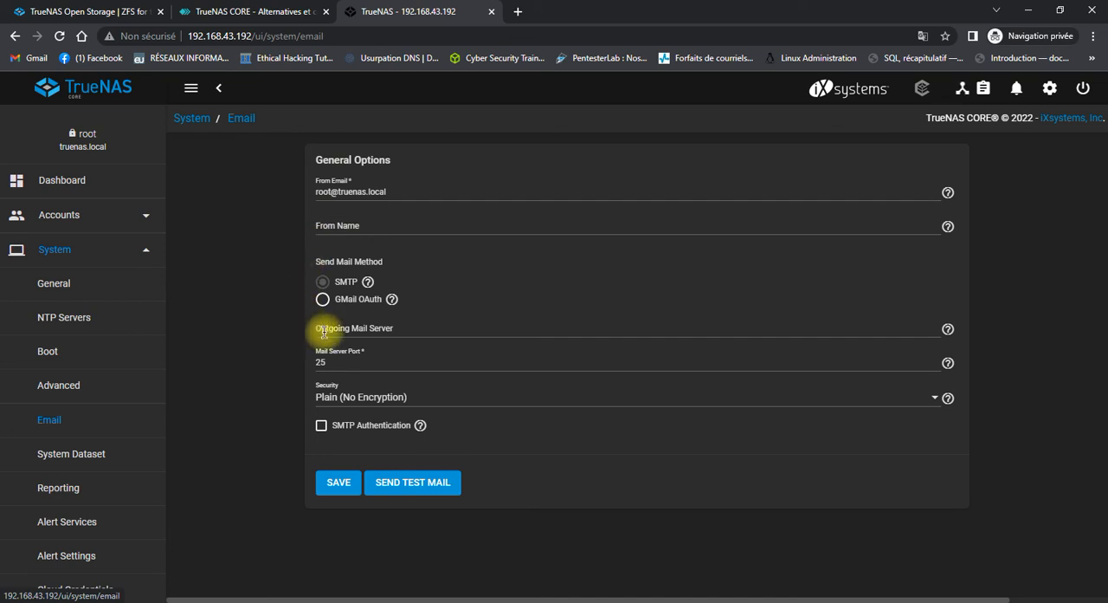
pyautogui.click(62, 319)
pyautogui.click(52, 524)
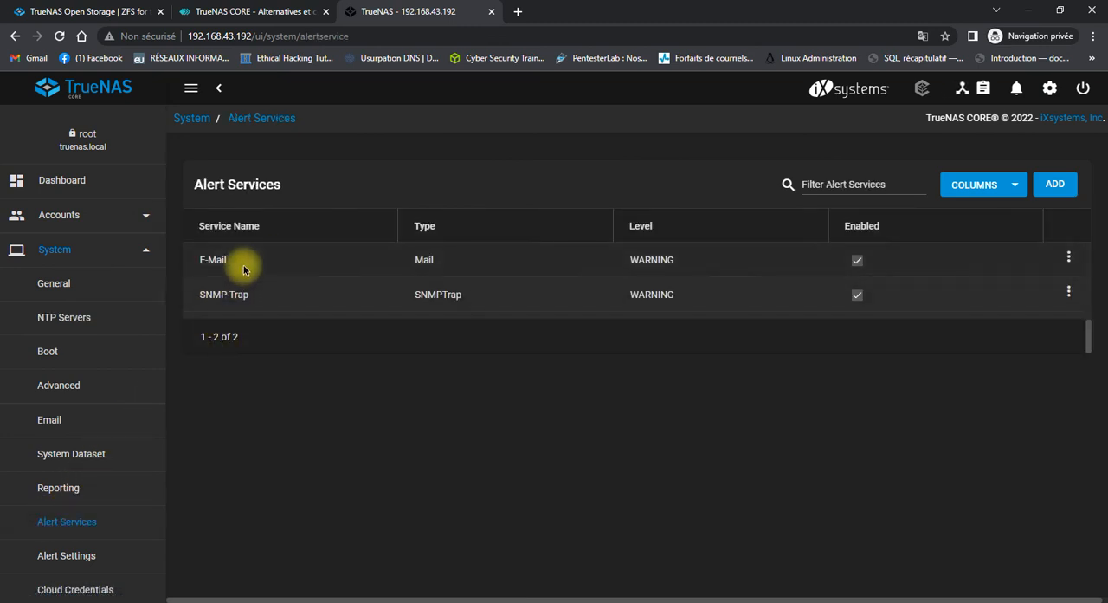
# Look over the remaining system entries and view the SSH Keypairs and SSH Connections pages.
pyautogui.scroll(-3, 96, 376)
pyautogui.scroll(-2, 35, 468)
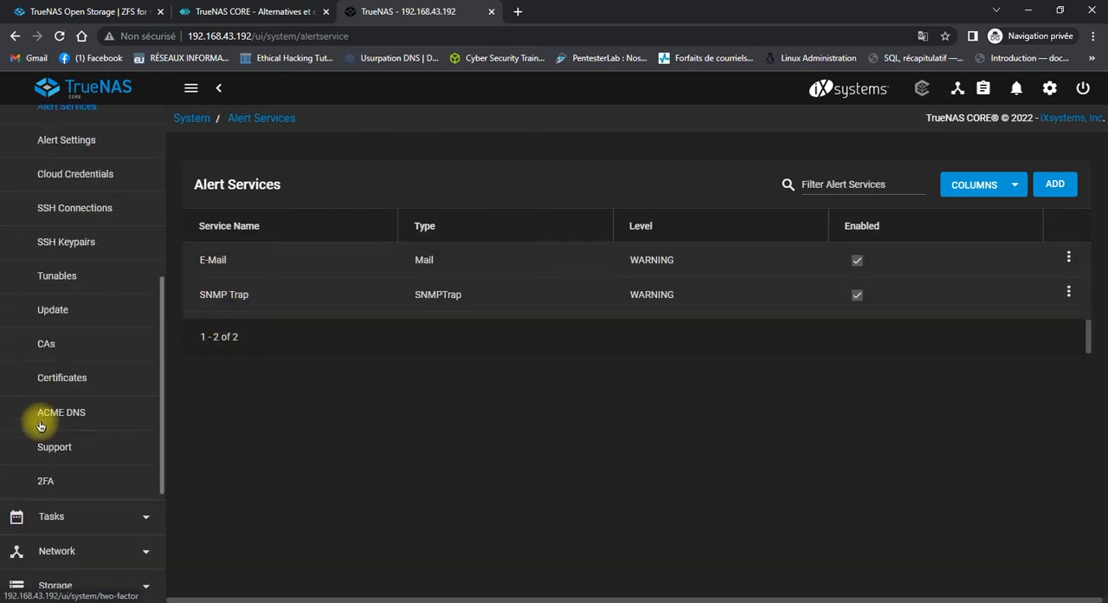
pyautogui.scroll(1, 90, 260)
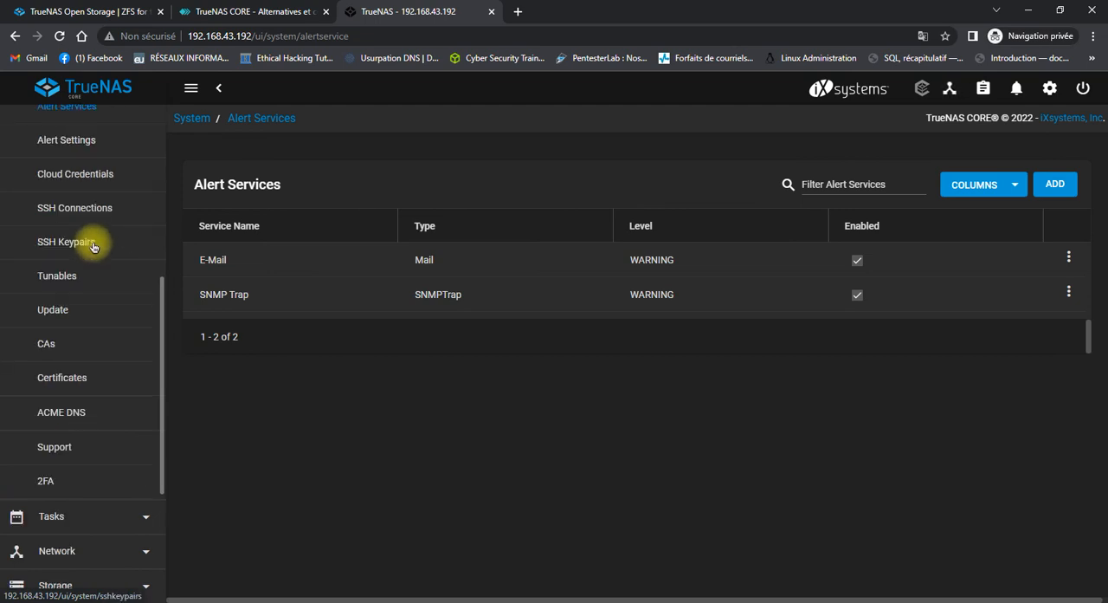
pyautogui.click(66, 240)
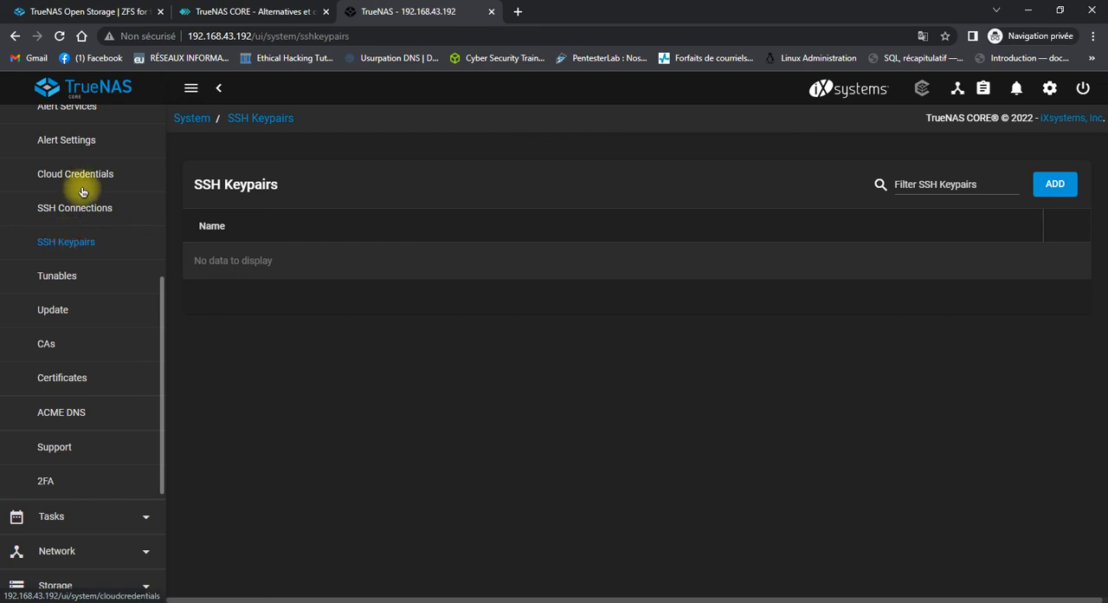
pyautogui.click(87, 207)
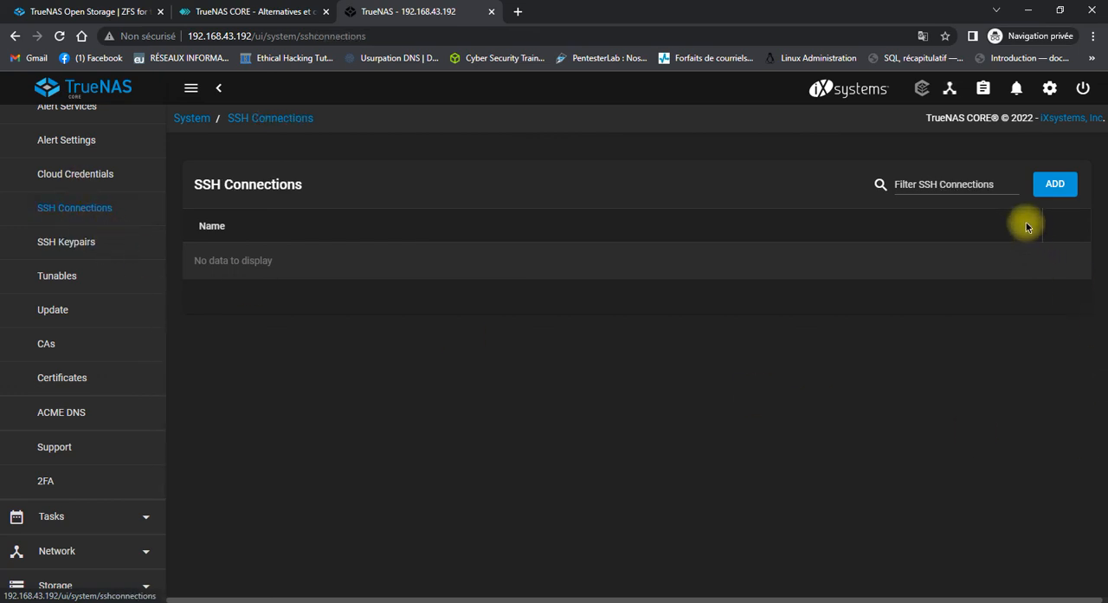
# Inspect the new SSH connection form and its setup methods, keeping Semi-automatic (FreeNAS only), and cancel without saving.
pyautogui.click(1057, 184)
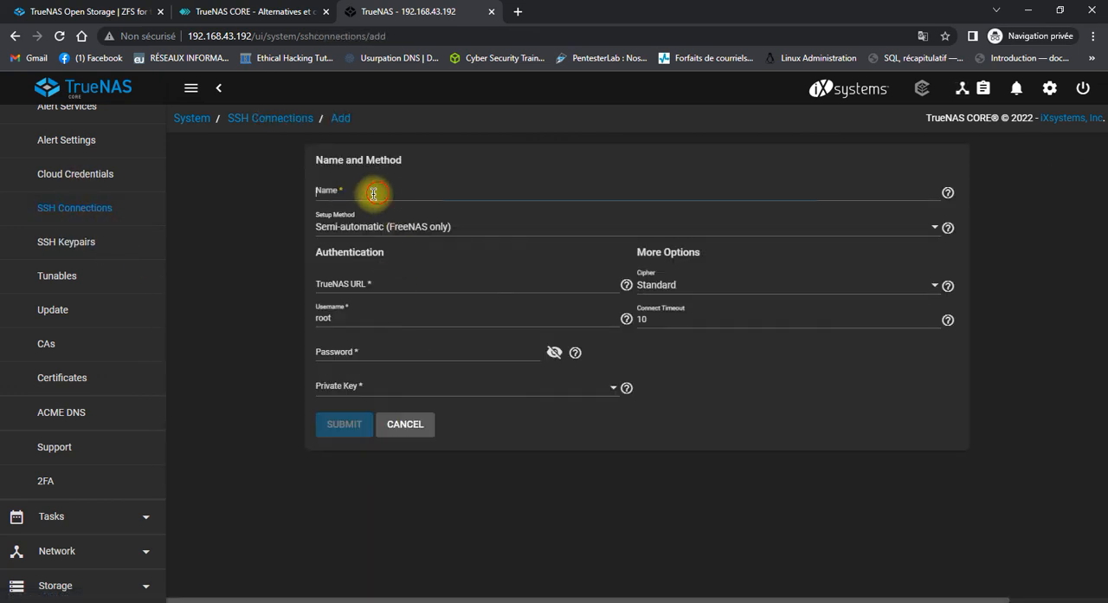
pyautogui.click(371, 193)
pyautogui.click(366, 223)
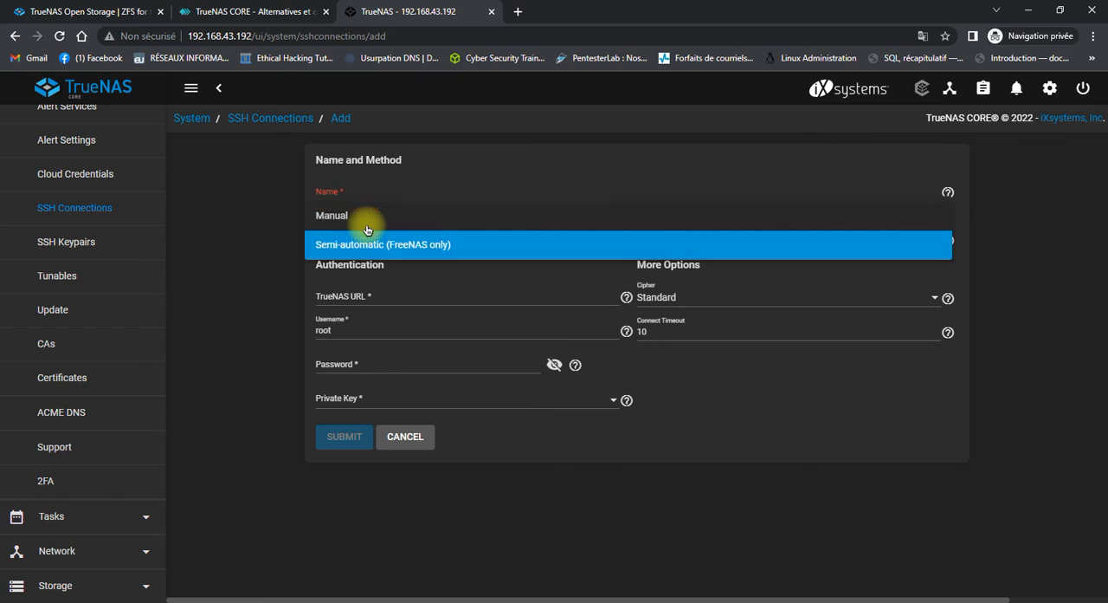
pyautogui.click(415, 253)
pyautogui.click(416, 292)
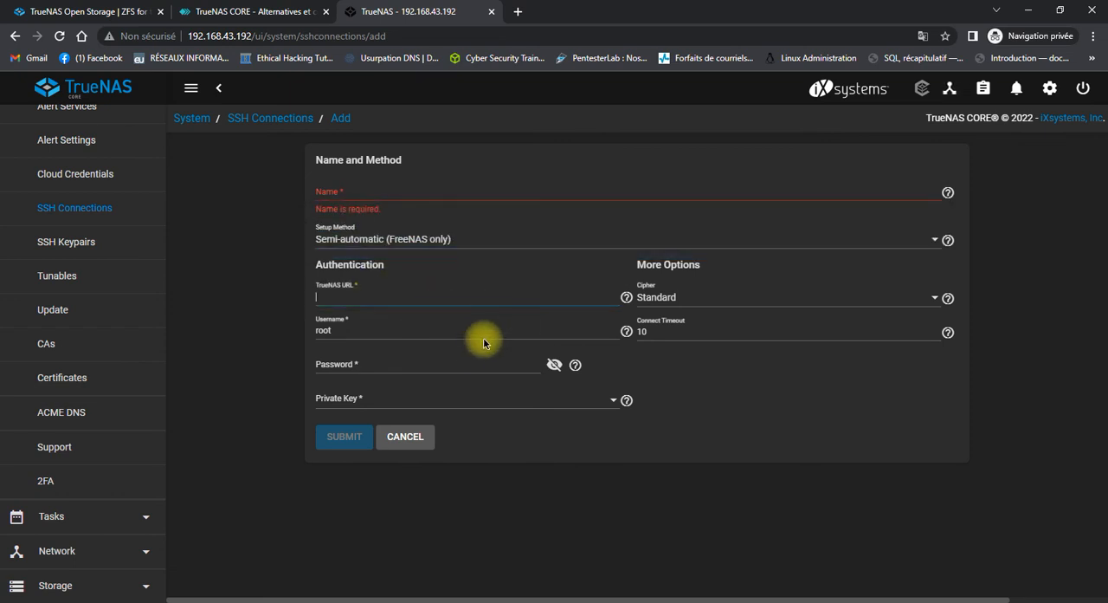
pyautogui.click(400, 438)
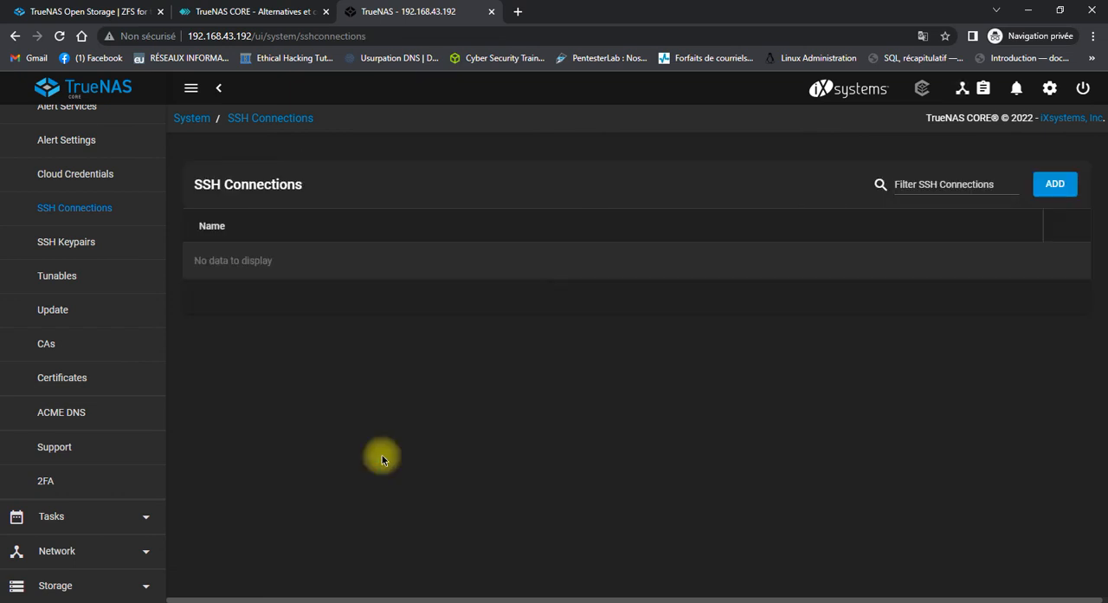
# Return to the TrueNAS dashboard and review its system, CPU, memory, pool and network interface cards.
pyautogui.click(84, 98)
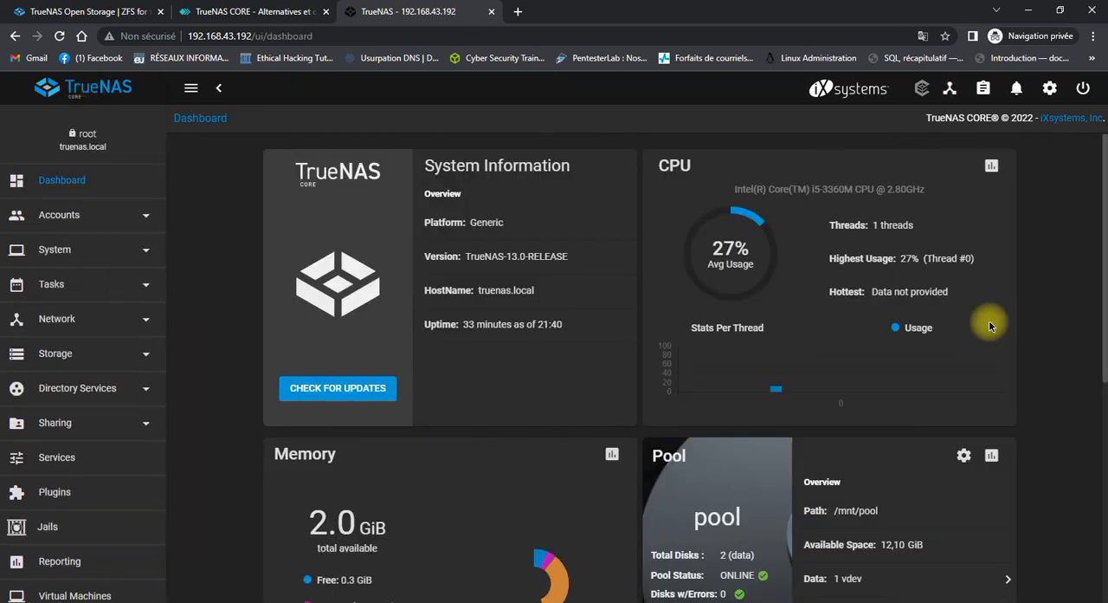
pyautogui.scroll(-1, 464, 298)
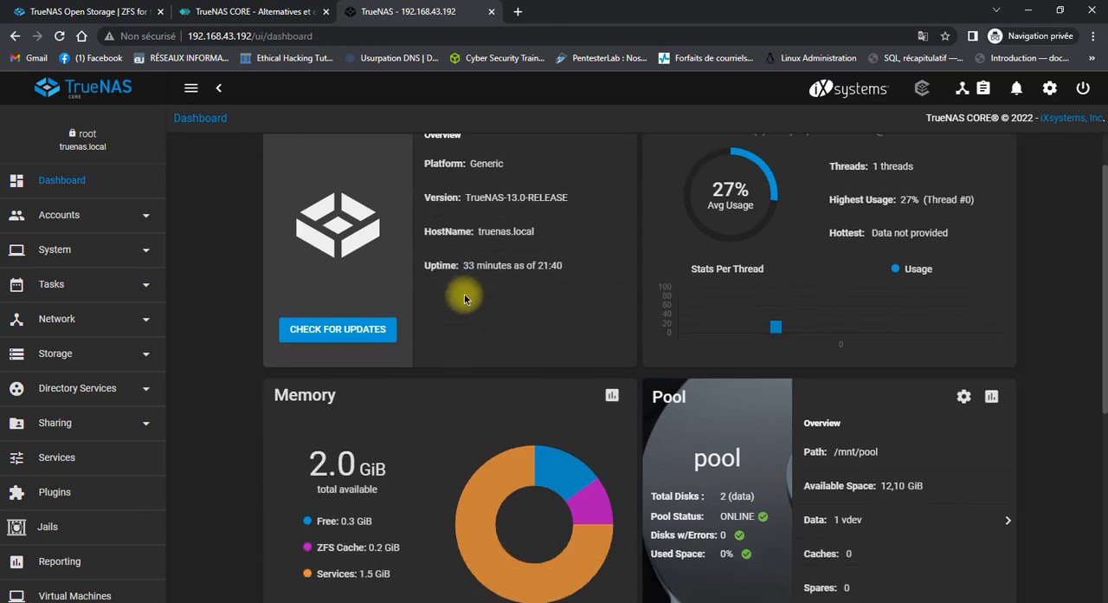
pyautogui.scroll(-4, 464, 294)
pyautogui.scroll(-2, 50, 248)
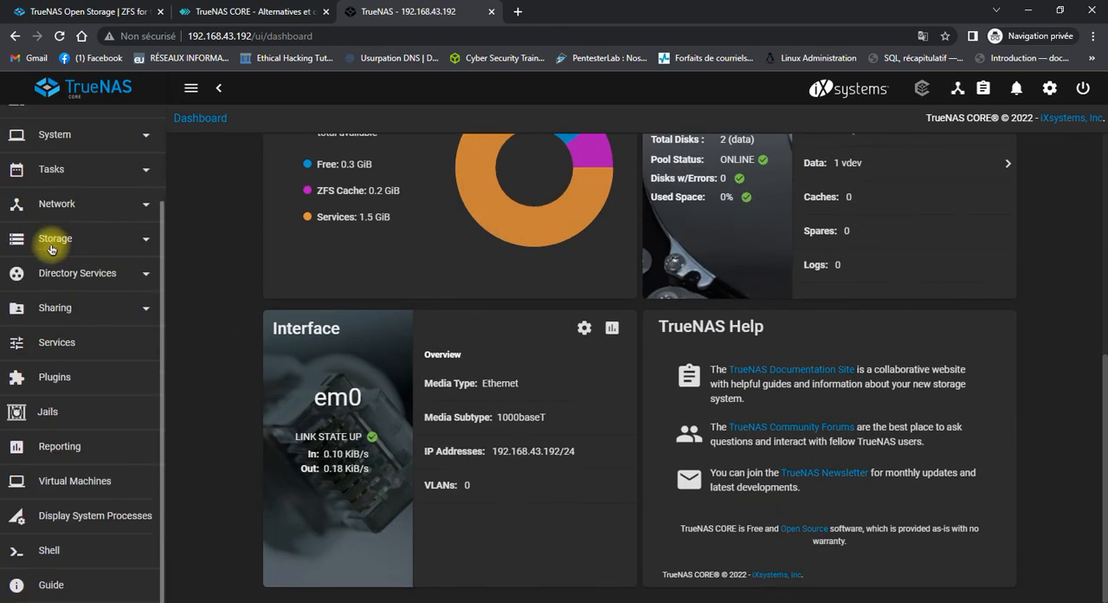